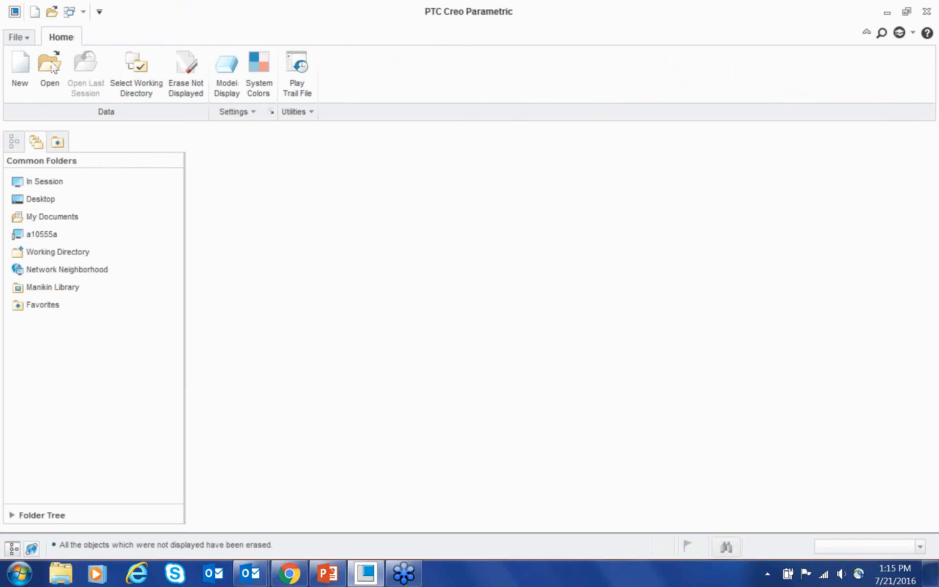
- Open loader.asm from the Mech_Design folder under Animations using MDX-MDO on the desktop
click(38, 52)
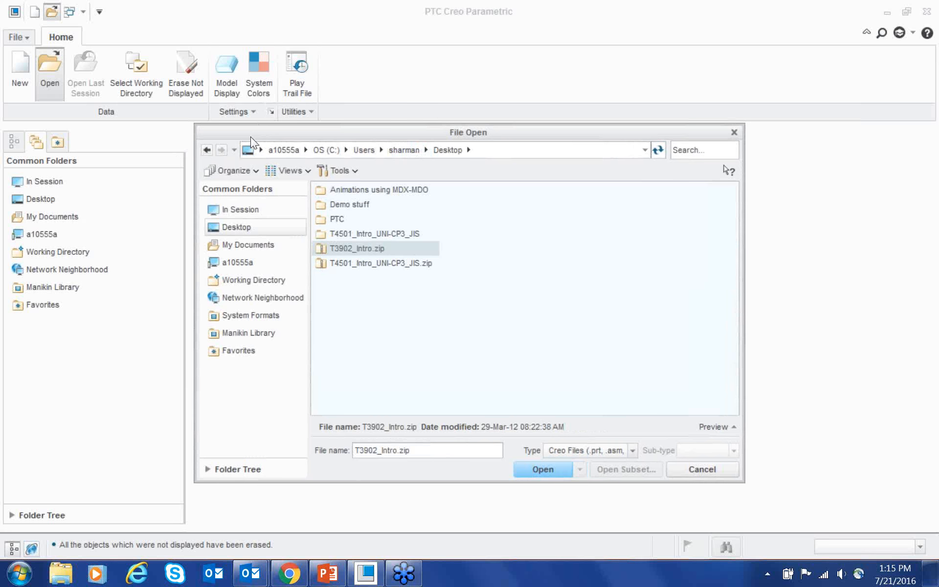
key(Home)
key(Return)
key(Up)
key(Return)
key(Return)
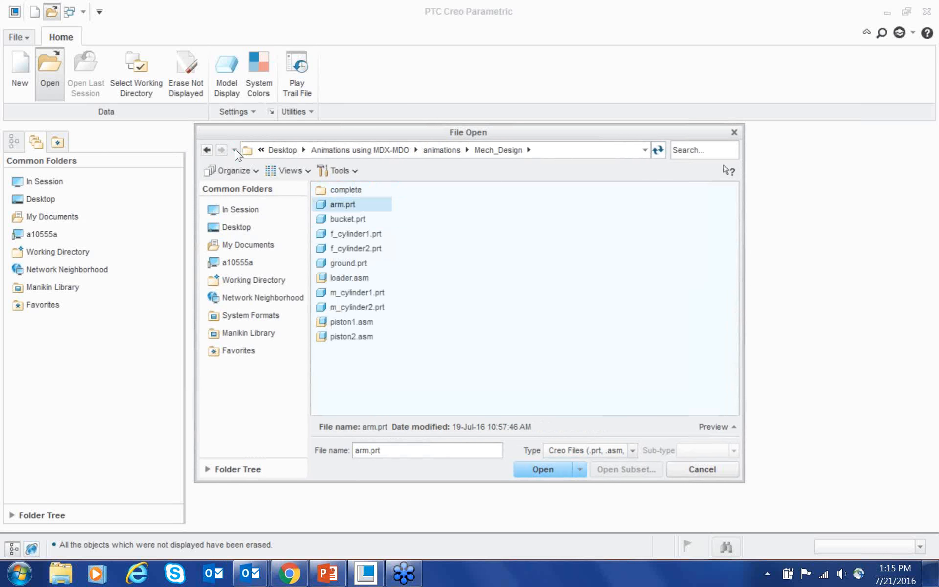
key(Down)
key(Down)
key(Down)
key(Down)
key(Down)
key(Return)
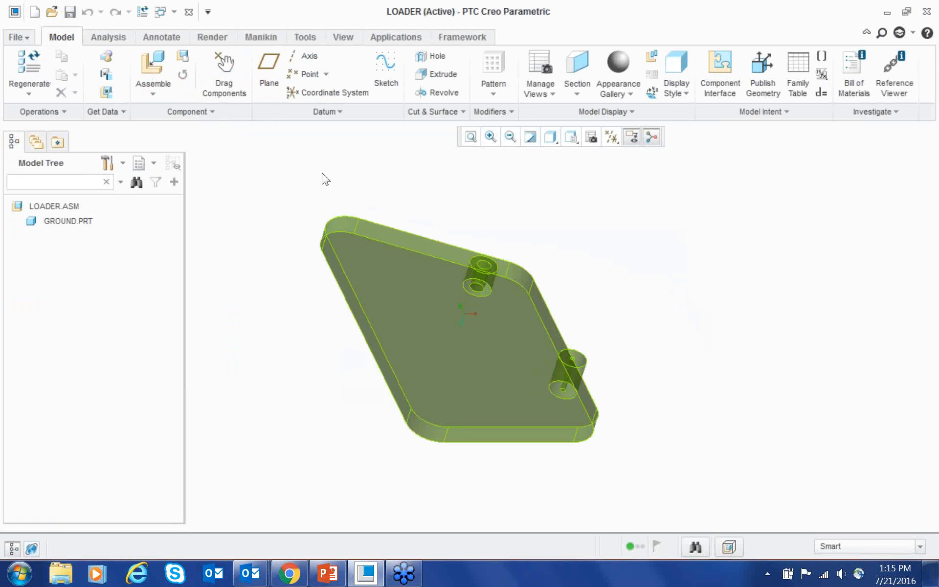
- Bring arm.prt into the loader assembly as a new component
click(147, 71)
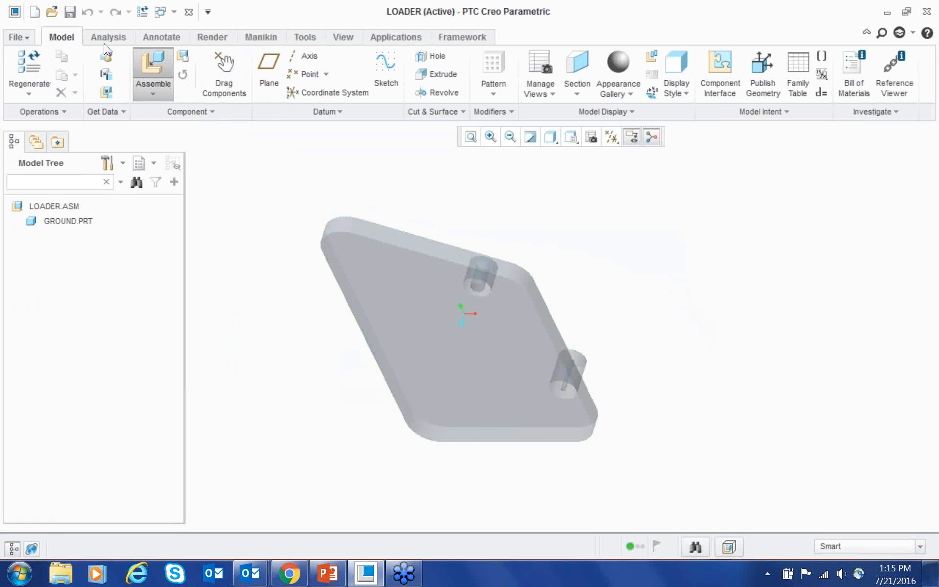
double_click(349, 204)
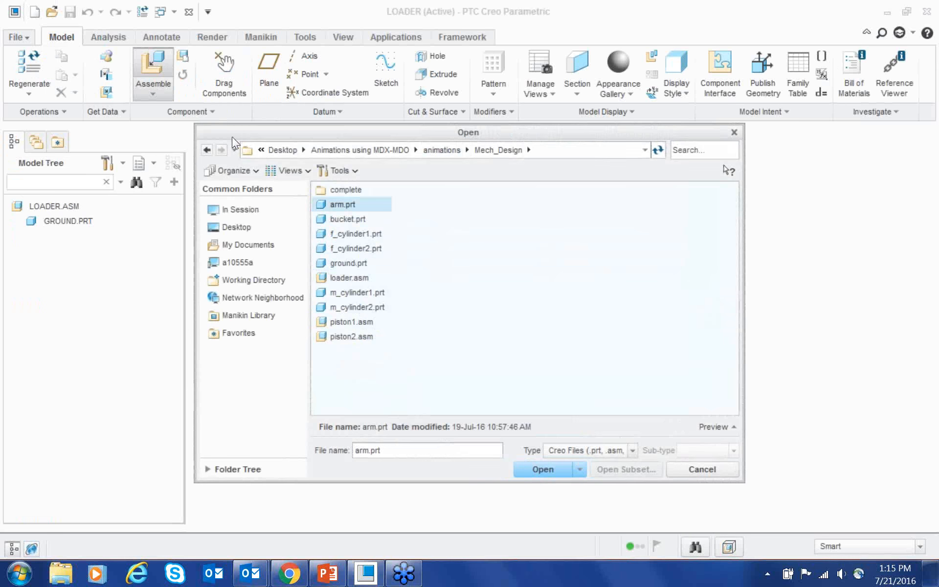
scroll(565, 314, up, 2)
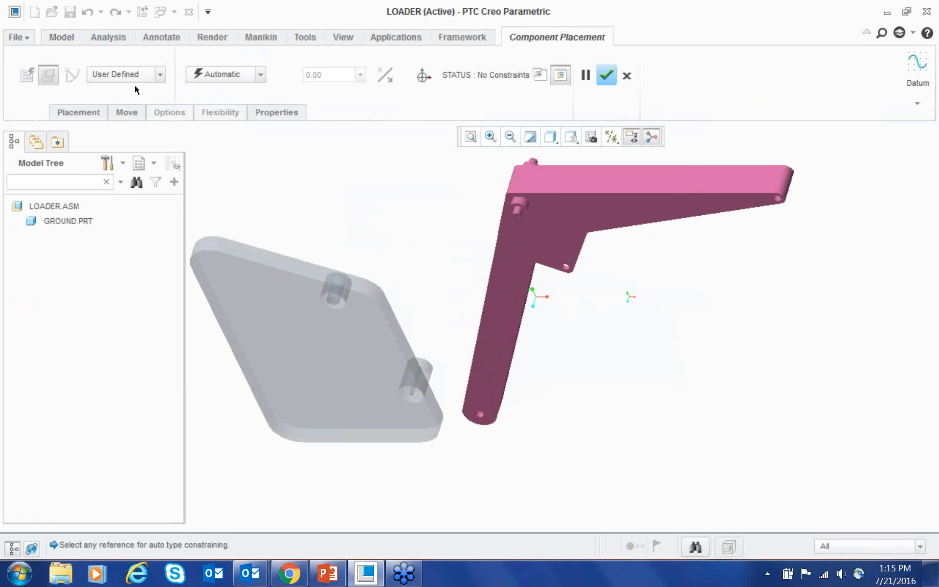
scroll(348, 207, down, 2)
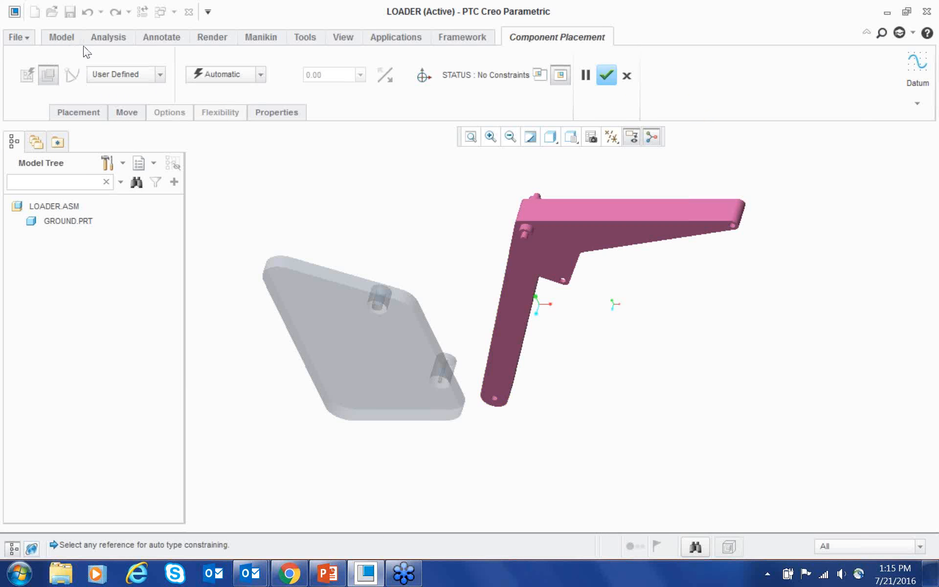
- Give the arm a Pin connection, aligning the hole at its lower end with the hole in the ground plate's upper boss
click(160, 74)
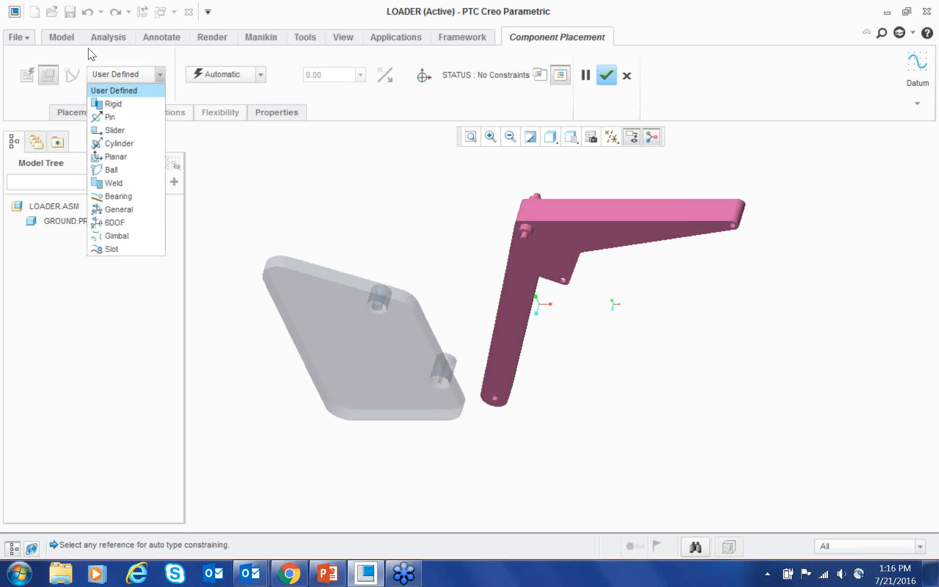
key(Down)
key(Down)
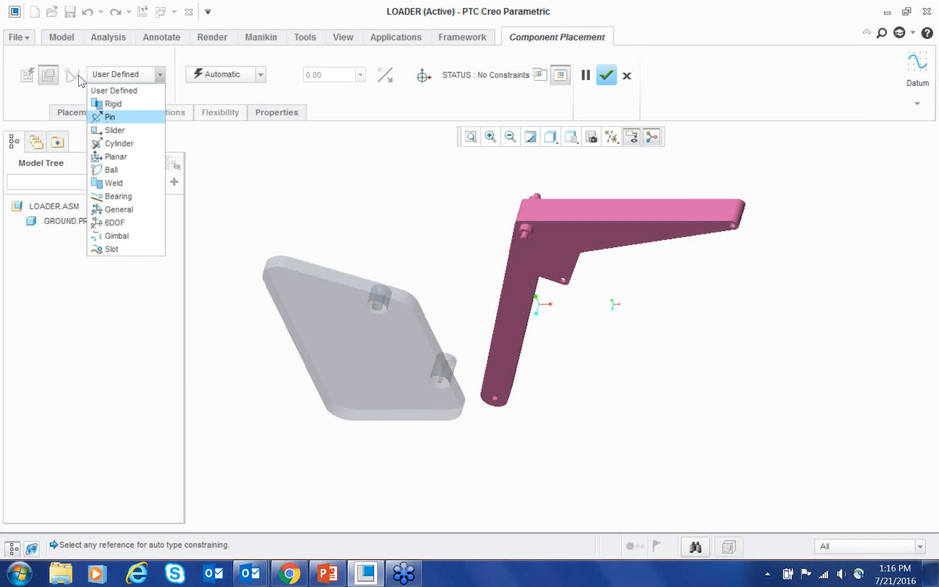
key(Return)
scroll(291, 243, down, 4)
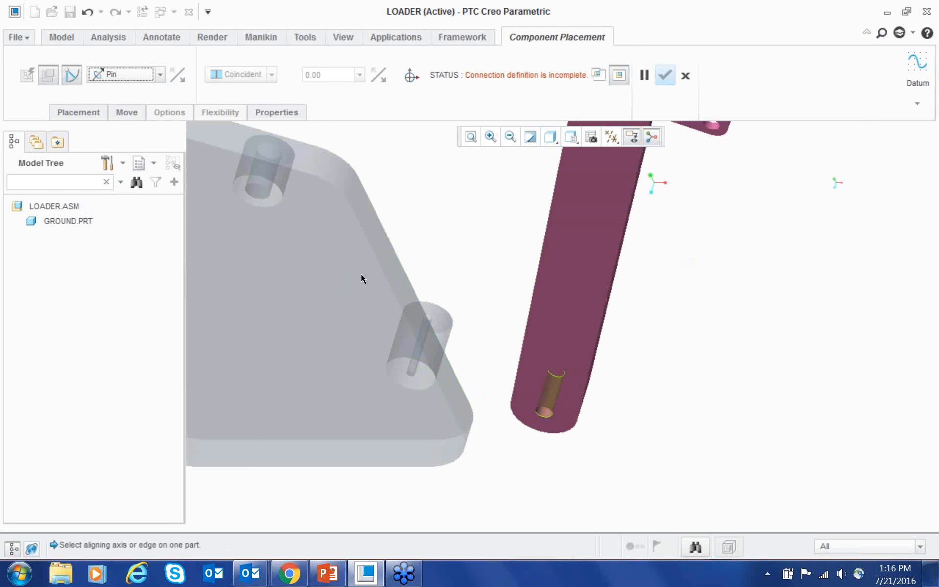
click(380, 283)
scroll(283, 186, up, 4)
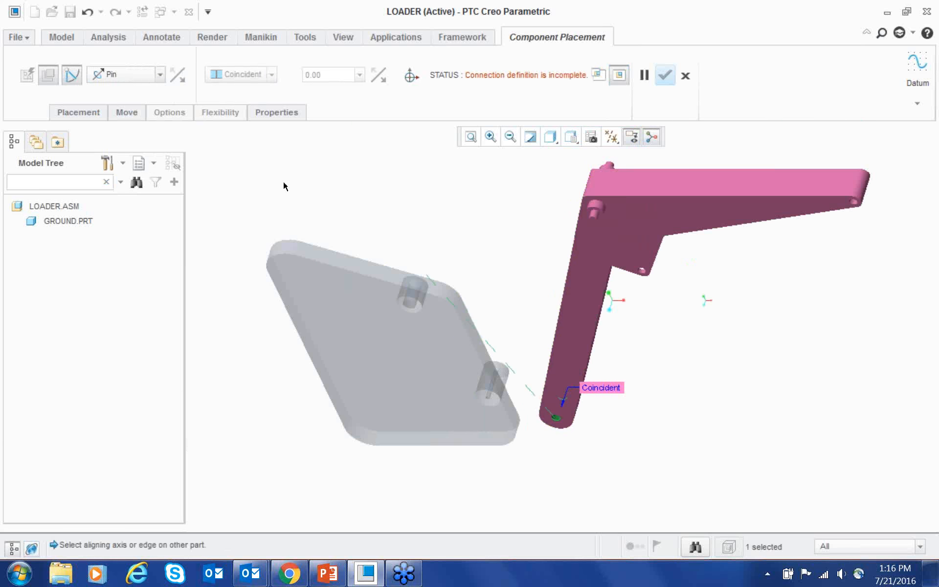
scroll(415, 290, down, 5)
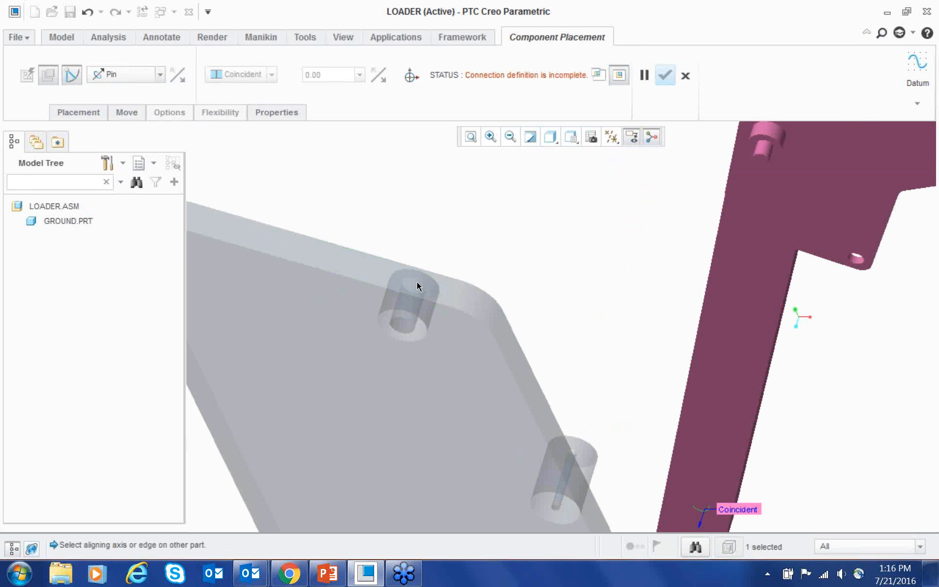
click(279, 191)
- Make the arm's flat face coincident with the end face of the upper ground boss and accept the placement
scroll(286, 176, up, 3)
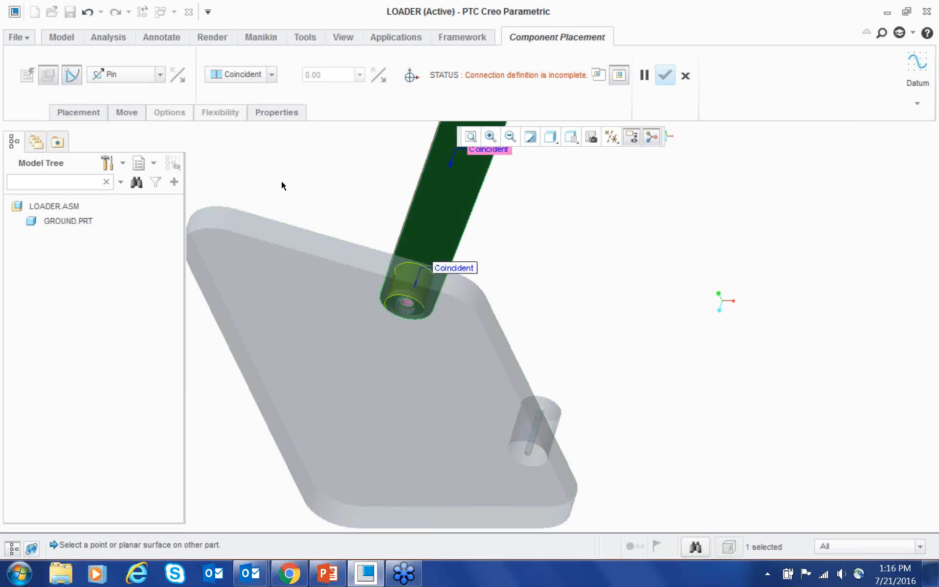
click(284, 179)
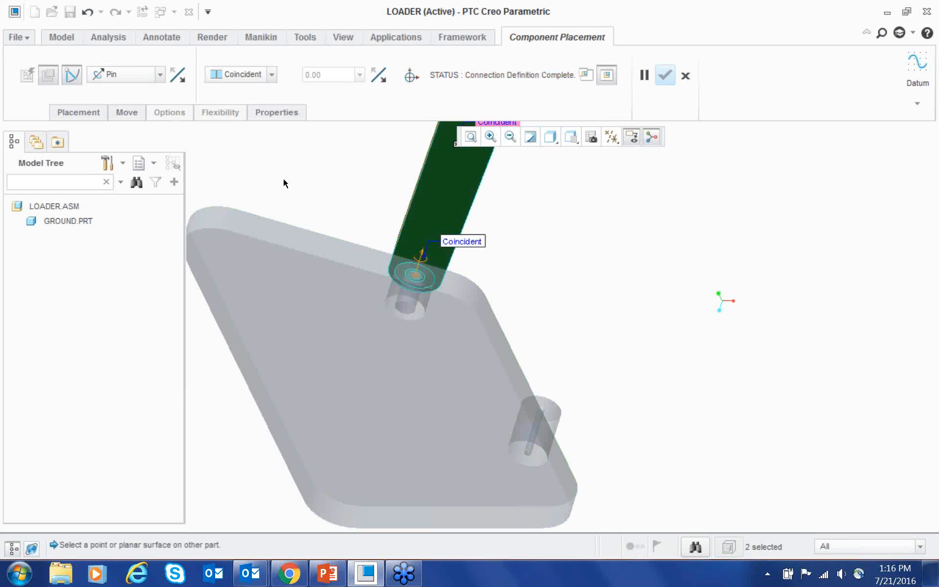
scroll(306, 225, up, 3)
click(665, 75)
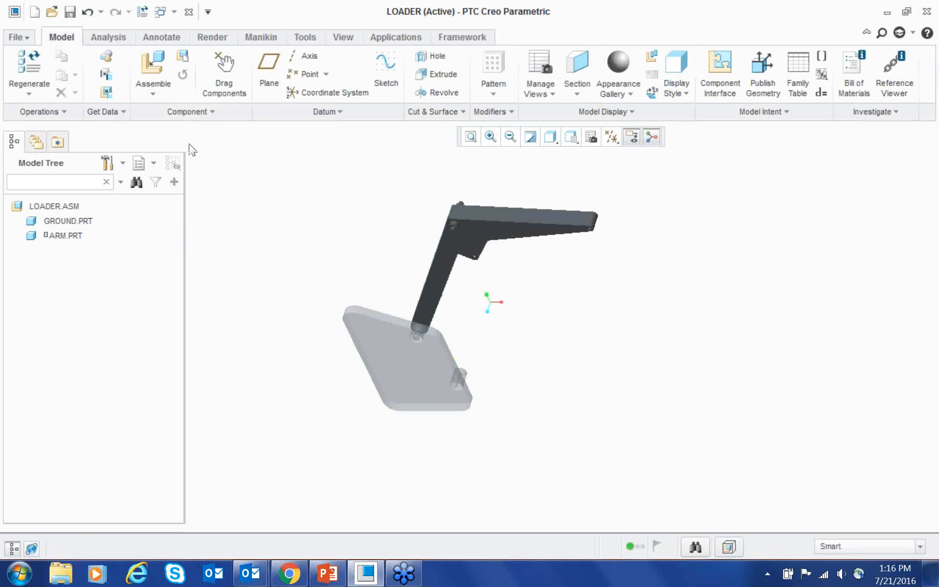
- Regenerate the assembly and swing the arm about its pin joint with Drag Components
click(143, 11)
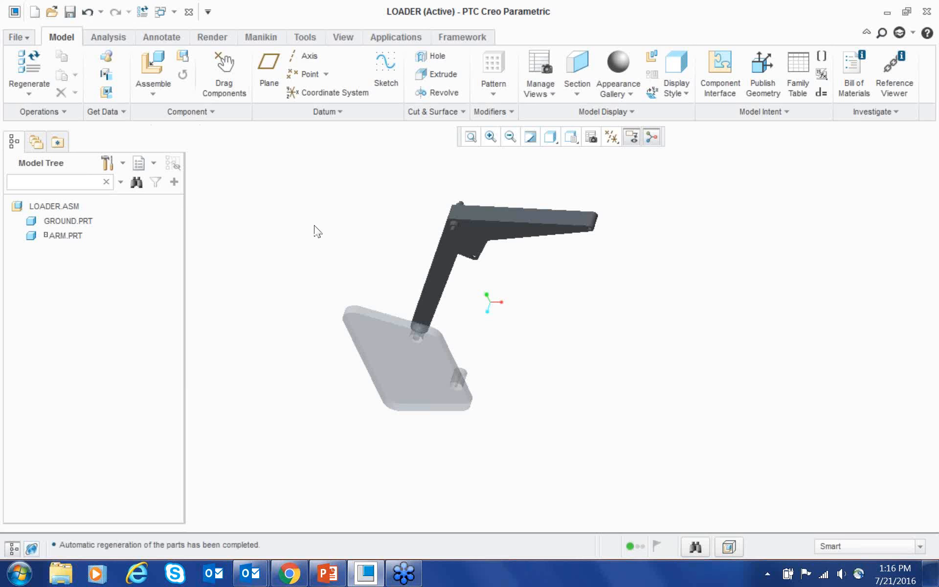
scroll(469, 341, up, 1)
scroll(343, 201, down, 1)
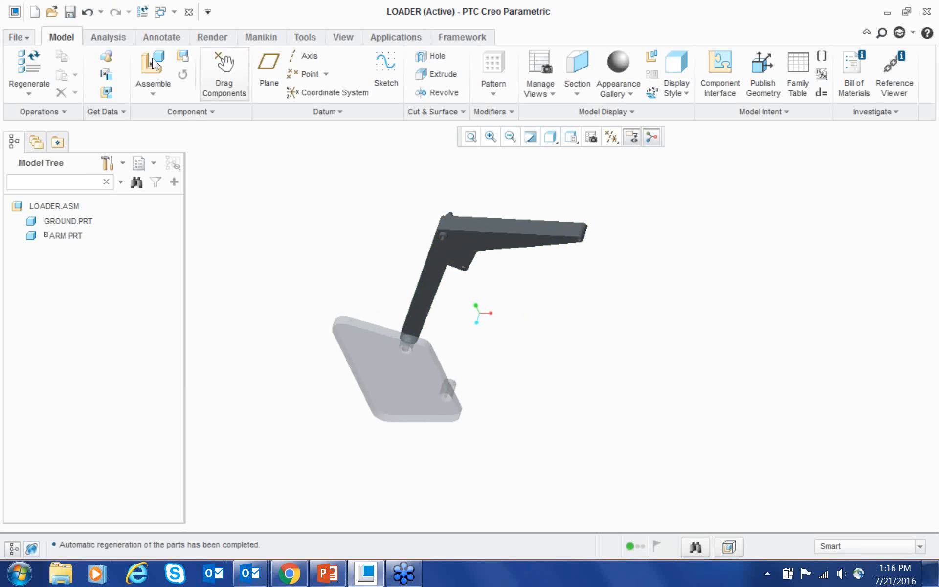
click(224, 73)
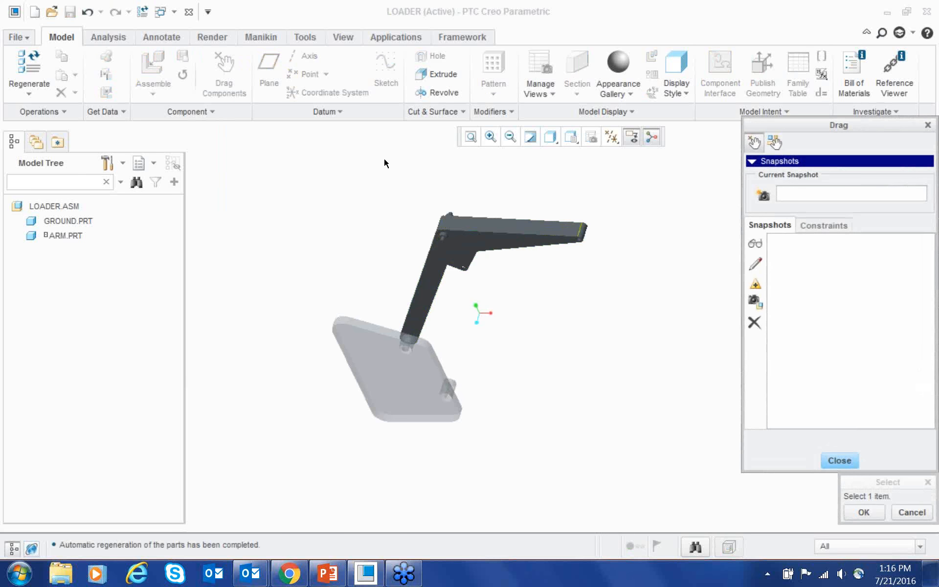
click(576, 239)
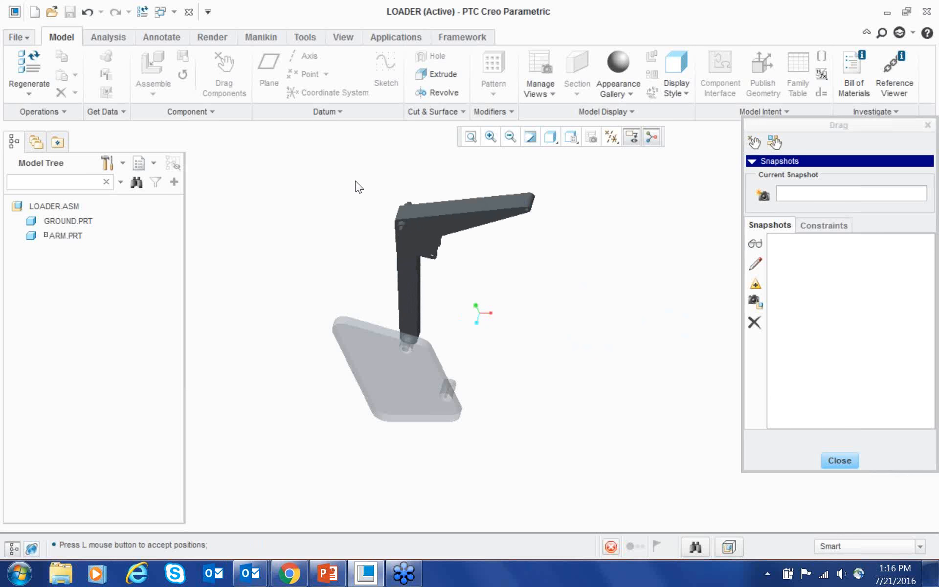
middle_click(556, 309)
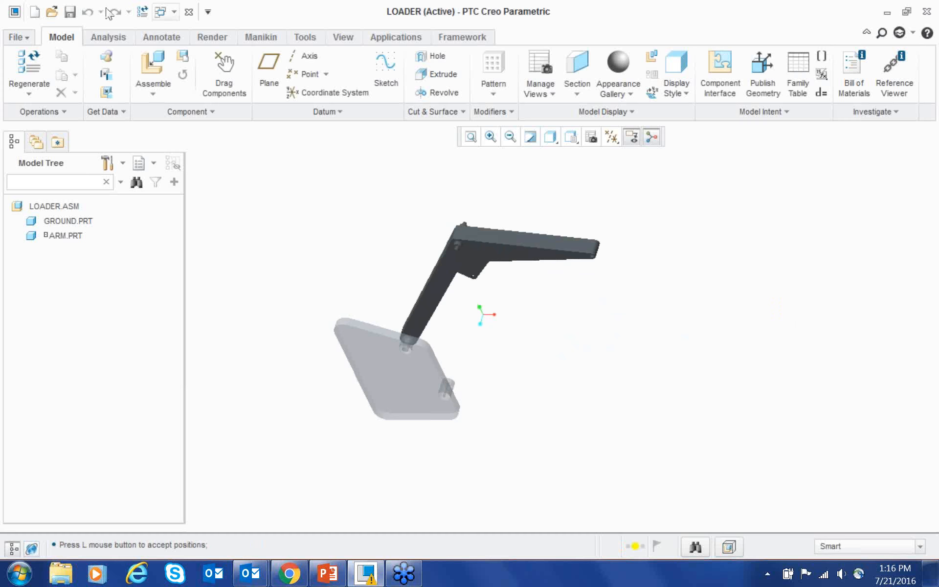
- Bring piston1.asm into the assembly and reorient it so its rod end faces the ground plate
click(153, 68)
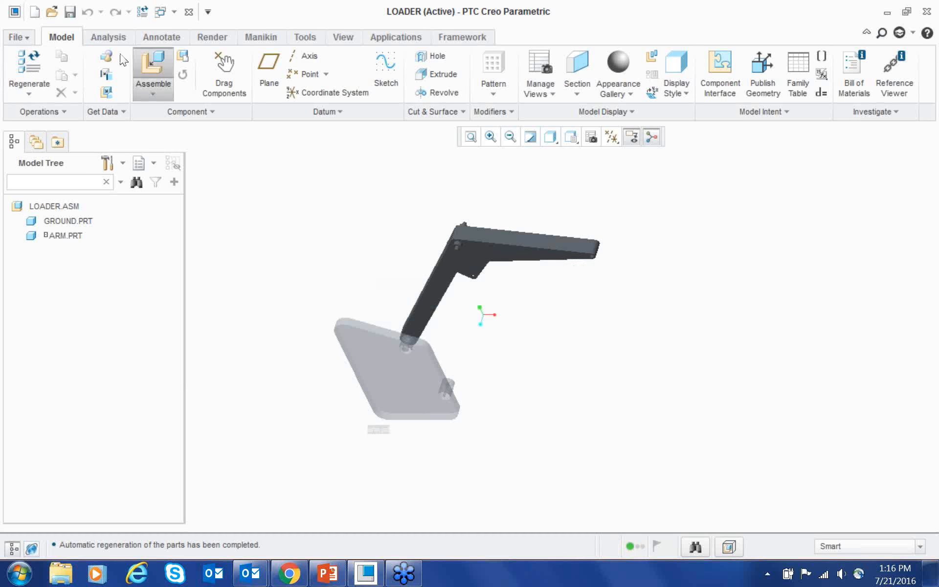
key(p)
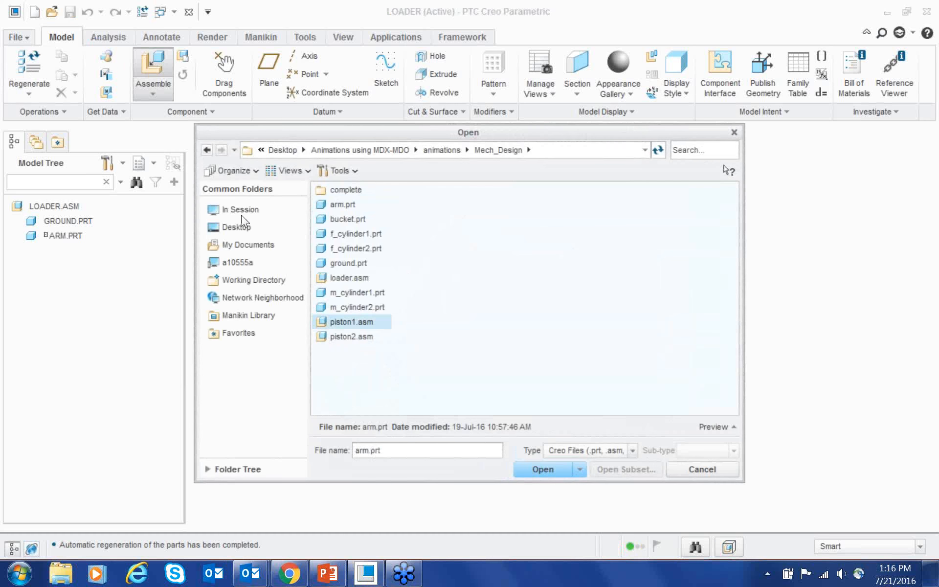
key(Return)
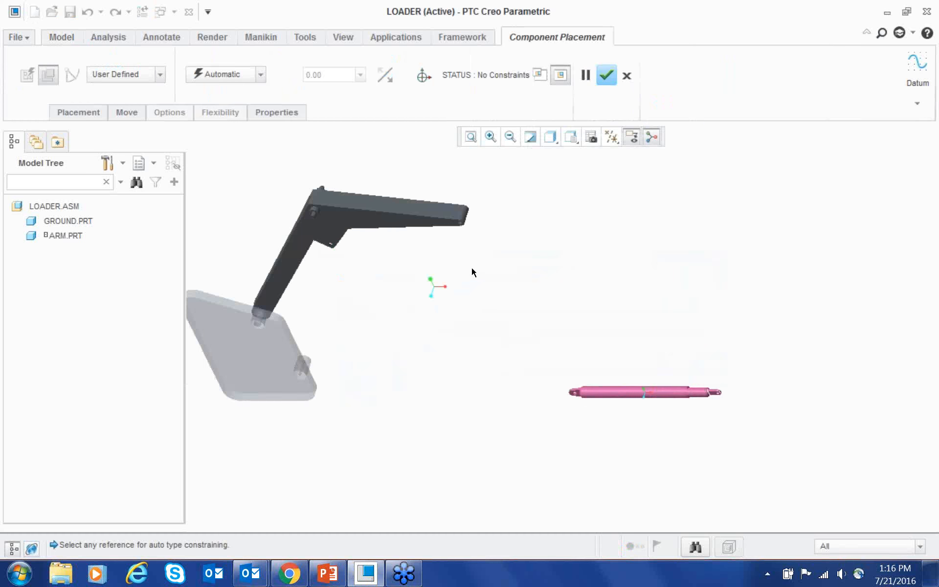
ctrl+alt+middle_drag(491, 246, 444, 224)
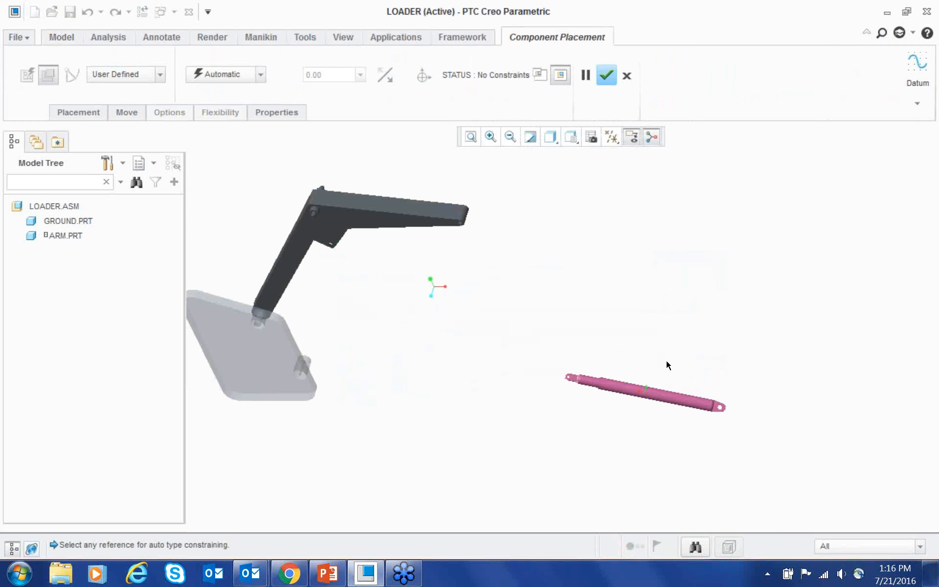
ctrl+alt+right_drag(467, 241, 311, 227)
- Give the piston a Pin connection, aligning its rod-end hole with the axis of the ground plate's lower boss
scroll(323, 236, up, 2)
scroll(254, 234, down, 7)
click(123, 74)
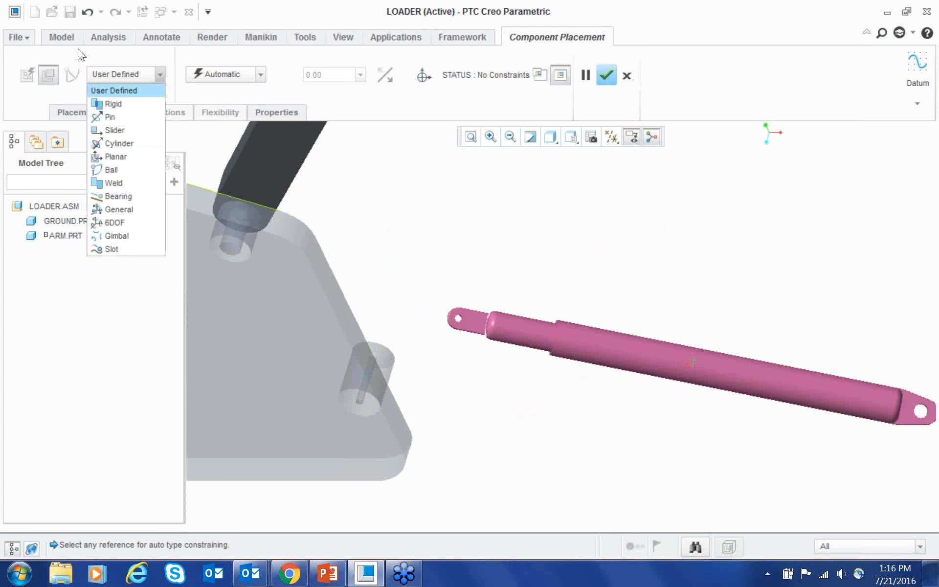
click(112, 105)
scroll(461, 318, down, 2)
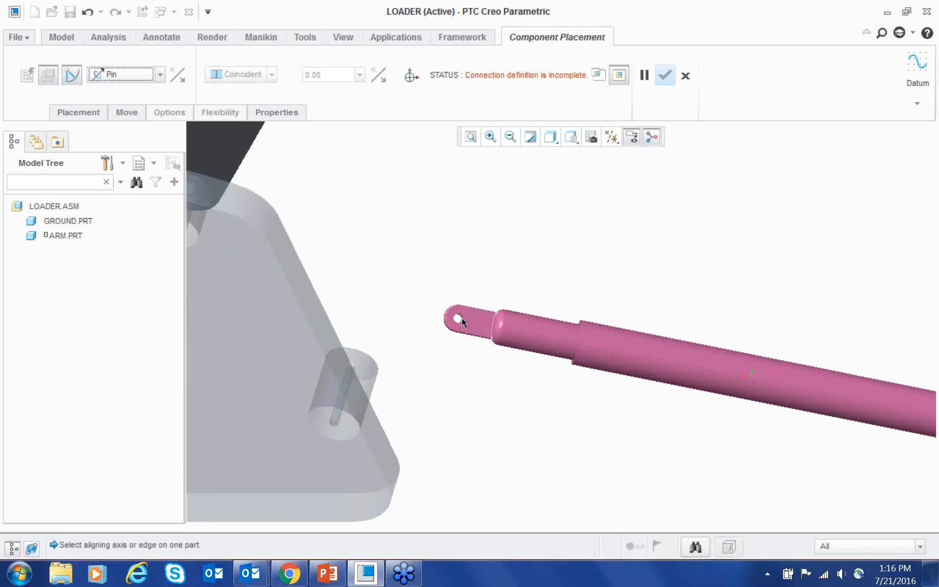
scroll(462, 318, down, 3)
click(460, 317)
scroll(247, 227, up, 3)
click(246, 228)
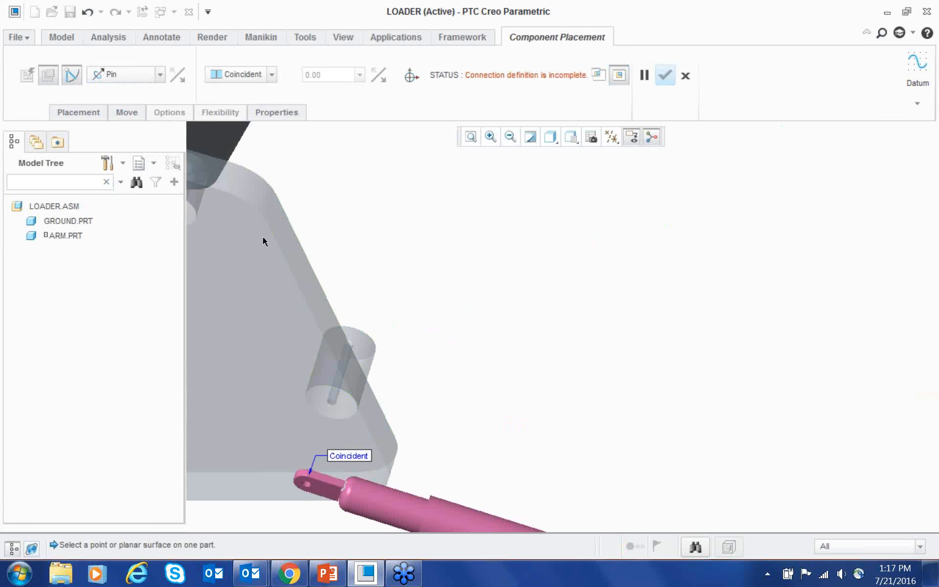
- Complete the piston's pin by making the rod-end lug's flat face coincident with the lower ground boss's end face
scroll(262, 239, up, 1)
click(226, 312)
right_click(243, 227)
click(244, 226)
scroll(244, 226, up, 4)
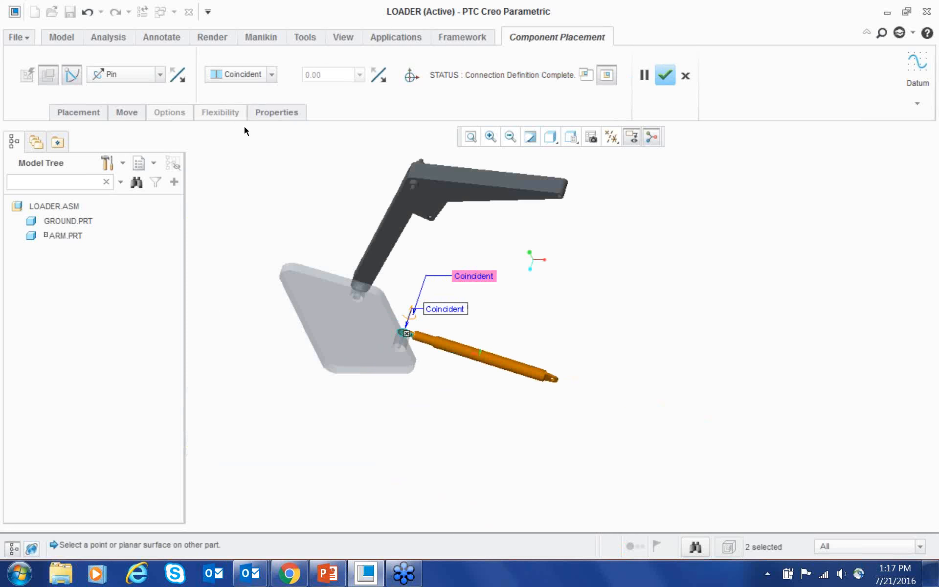
- Add a Cylinder connection set aligning the piston's free-end hole with the arm bracket's hole, and accept the placement
right_click(200, 142)
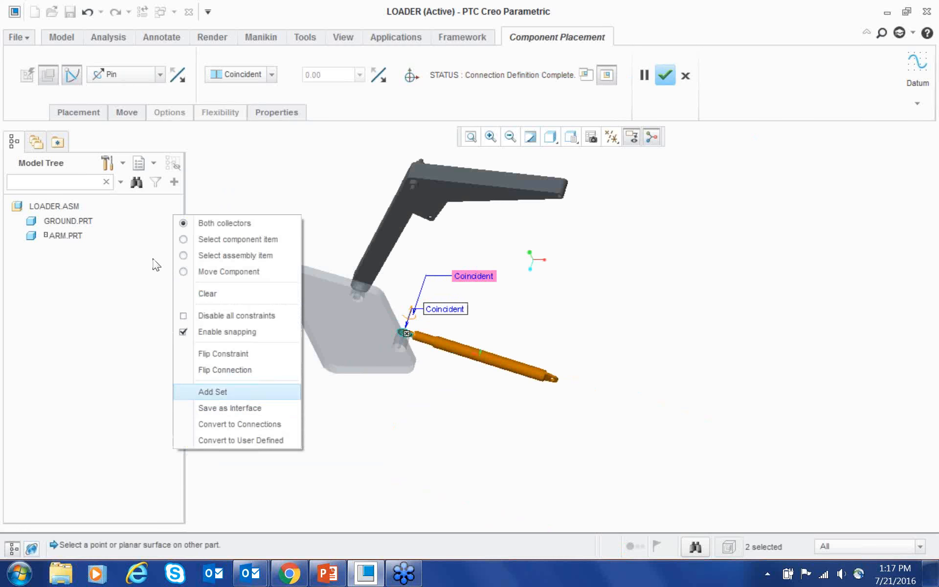
click(123, 75)
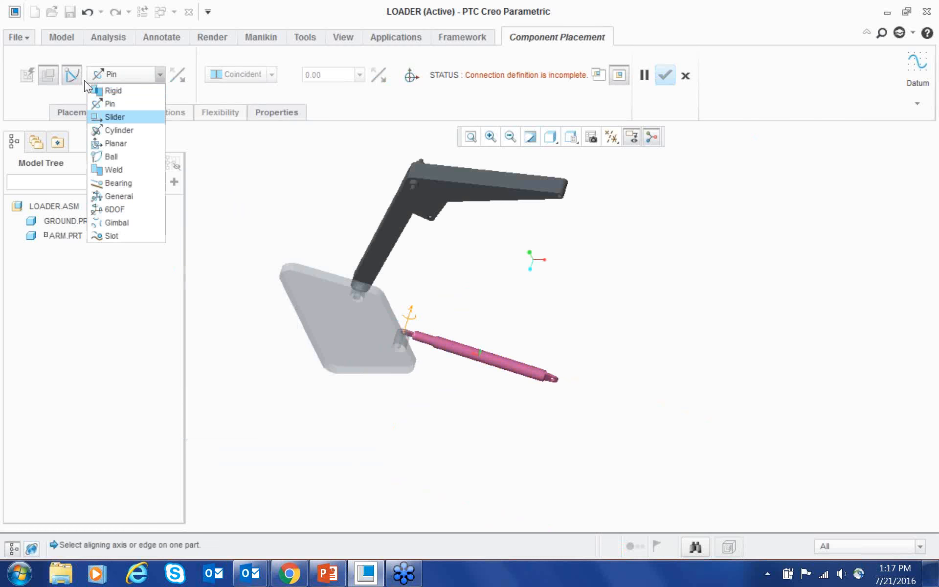
click(115, 129)
scroll(562, 376, down, 5)
click(352, 272)
scroll(392, 314, up, 5)
scroll(267, 169, down, 4)
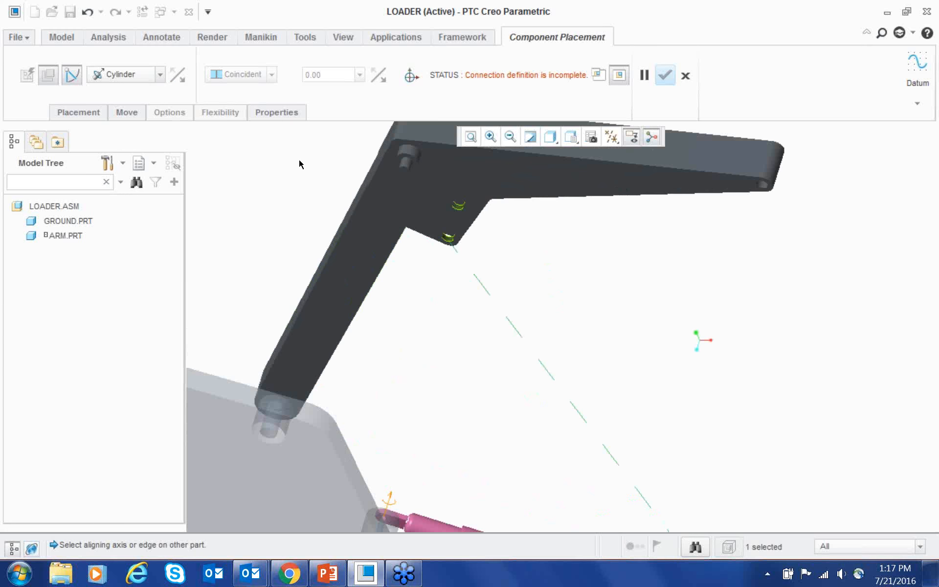
click(298, 159)
scroll(285, 156, up, 2)
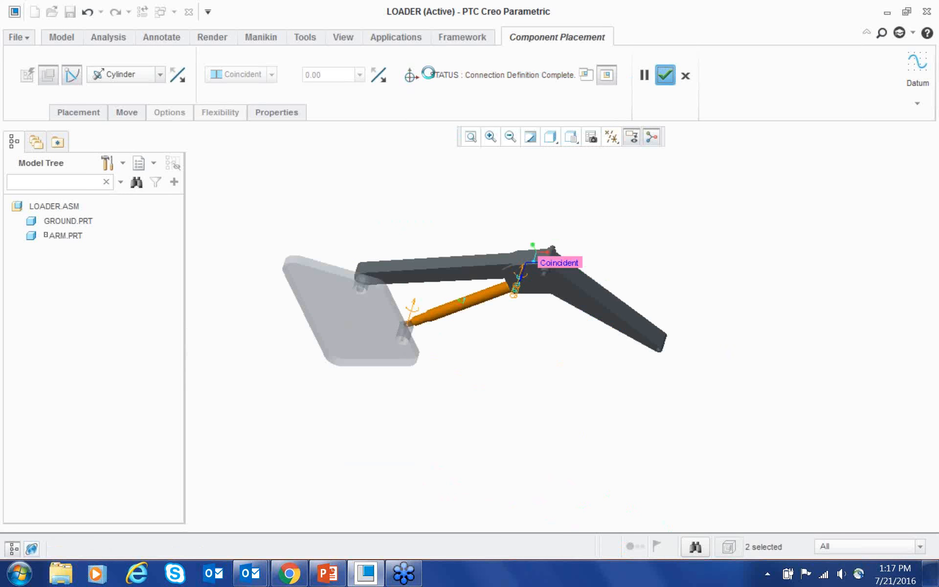
click(665, 74)
- Bring bucket.prt into the assembly and rotate it so its mounting lugs face the end of the arm
click(152, 66)
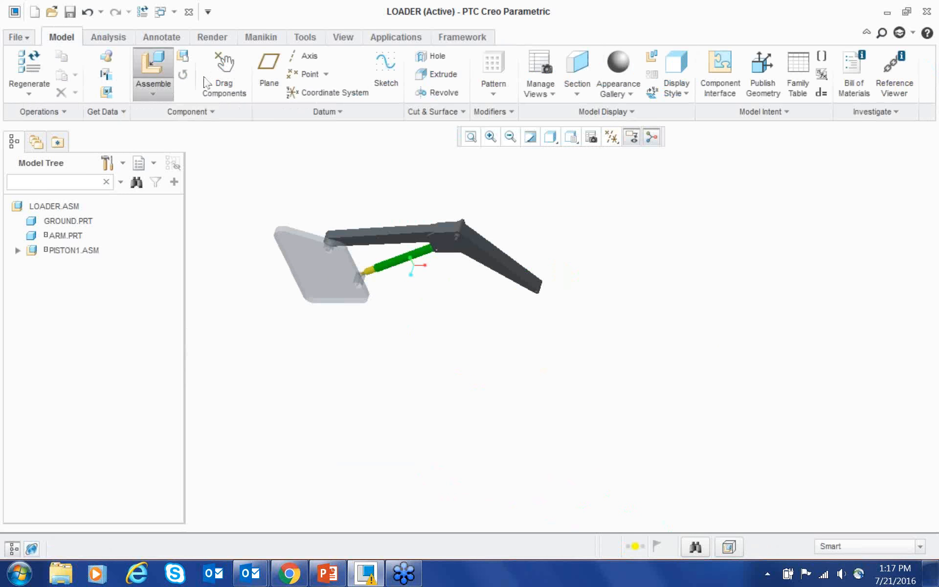
double_click(348, 219)
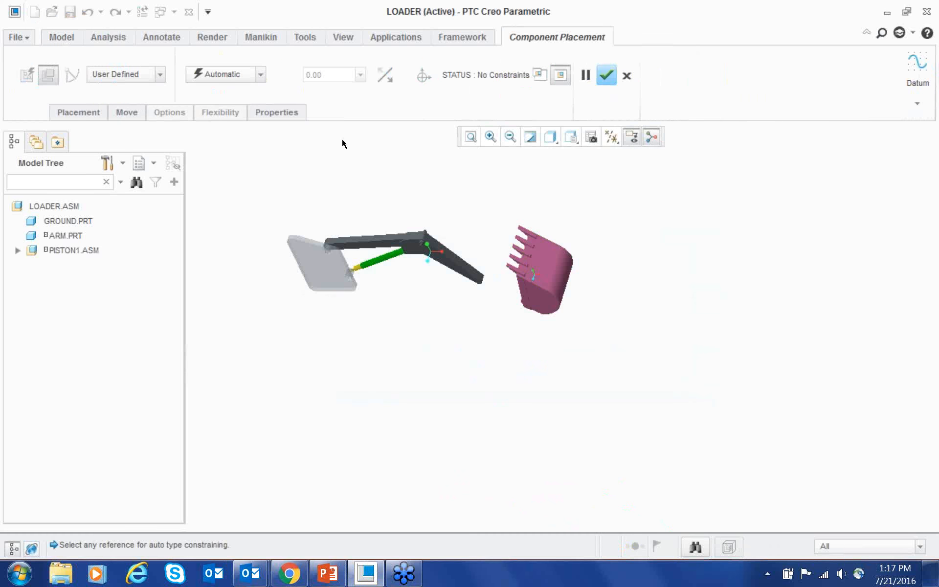
ctrl+alt+middle_drag(335, 140, 336, 183)
scroll(499, 308, up, 5)
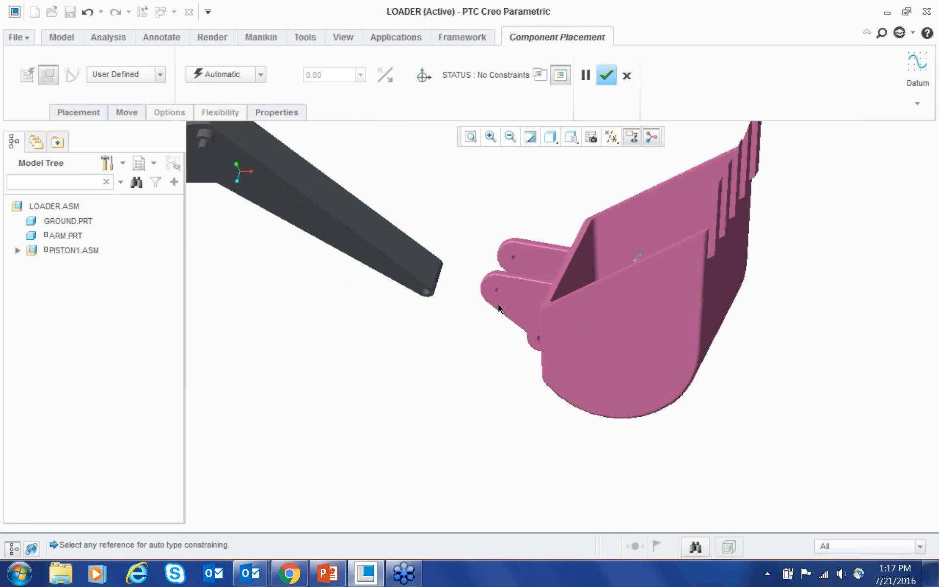
- Give the bucket a Pin connection, aligning the hole in its lower mounting lug with the hole at the arm's end
click(109, 75)
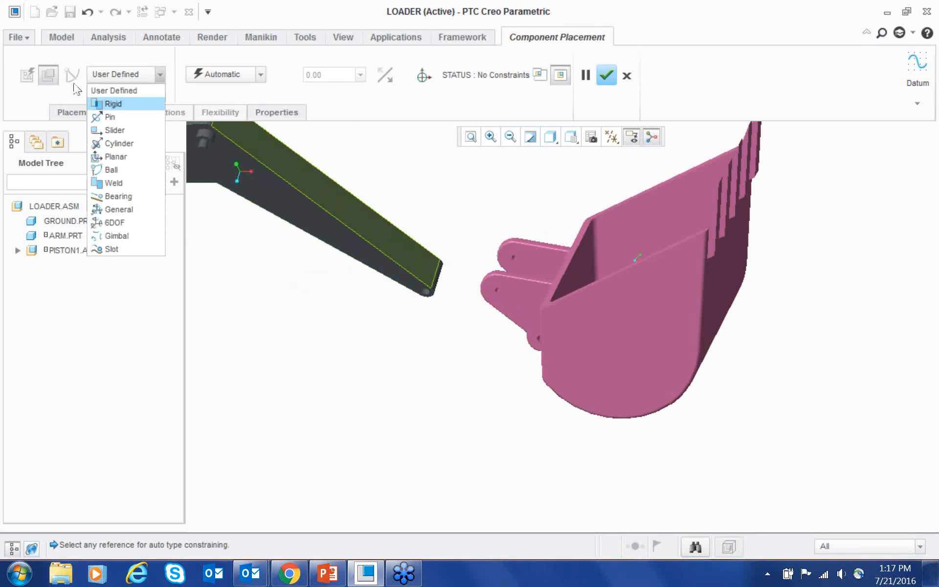
click(110, 116)
scroll(402, 249, up, 4)
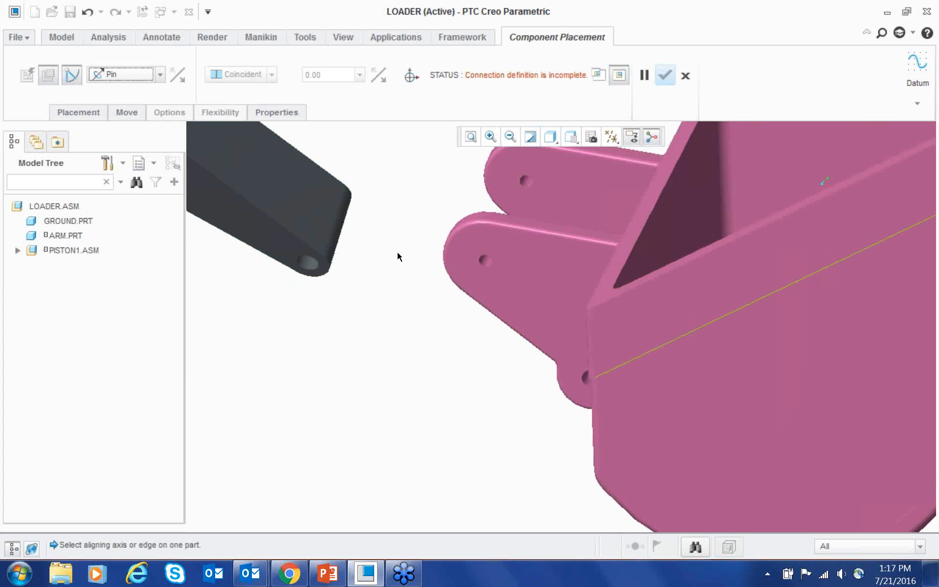
scroll(391, 257, up, 5)
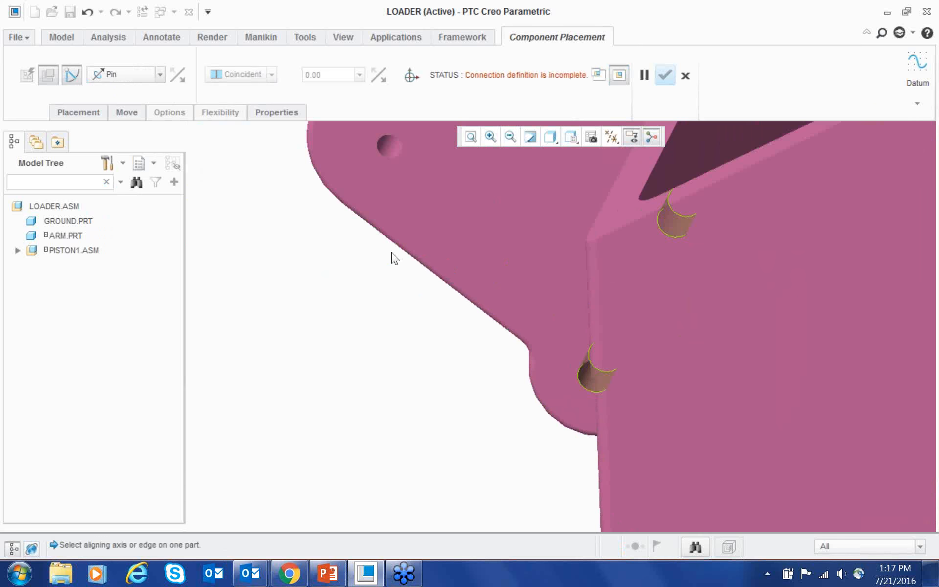
click(597, 381)
scroll(634, 407, down, 5)
click(397, 304)
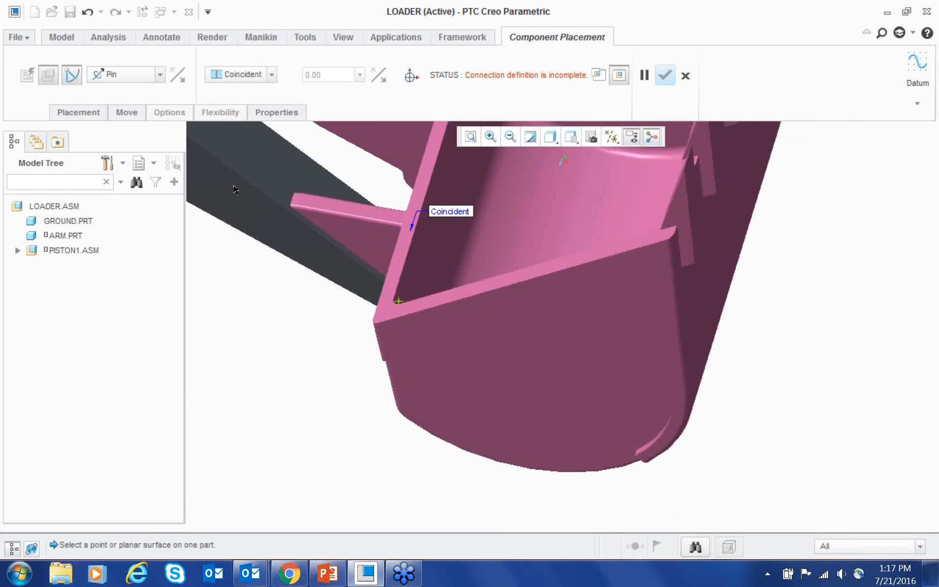
- Complete the bucket's pin by making the arm's side face coincident with the mounting lug's flat face, and accept the placement
scroll(544, 350, down, 3)
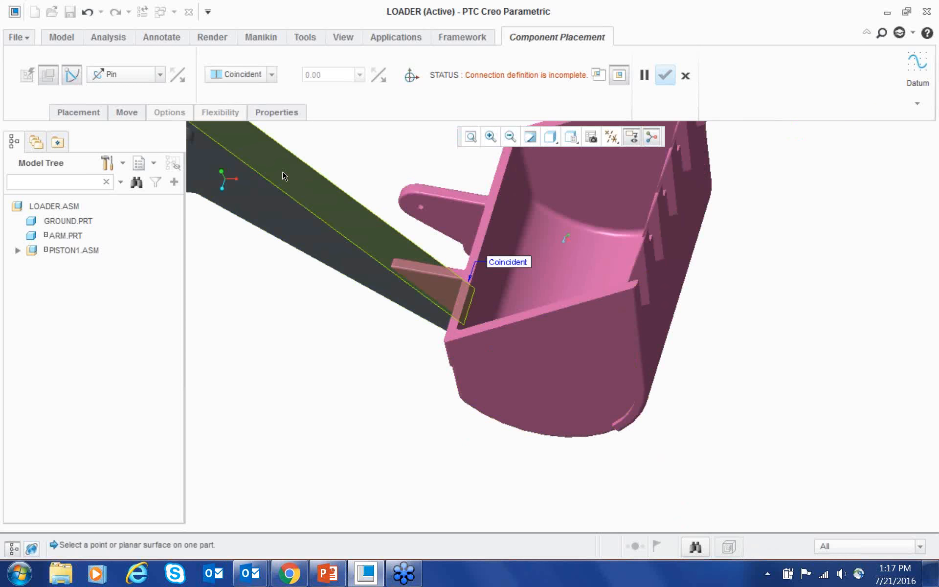
click(289, 188)
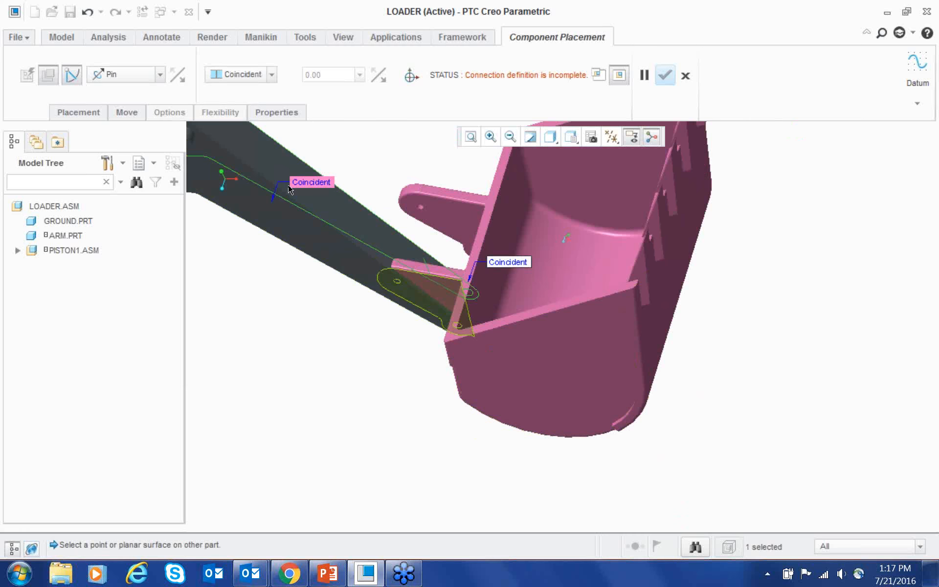
click(424, 300)
scroll(595, 371, down, 2)
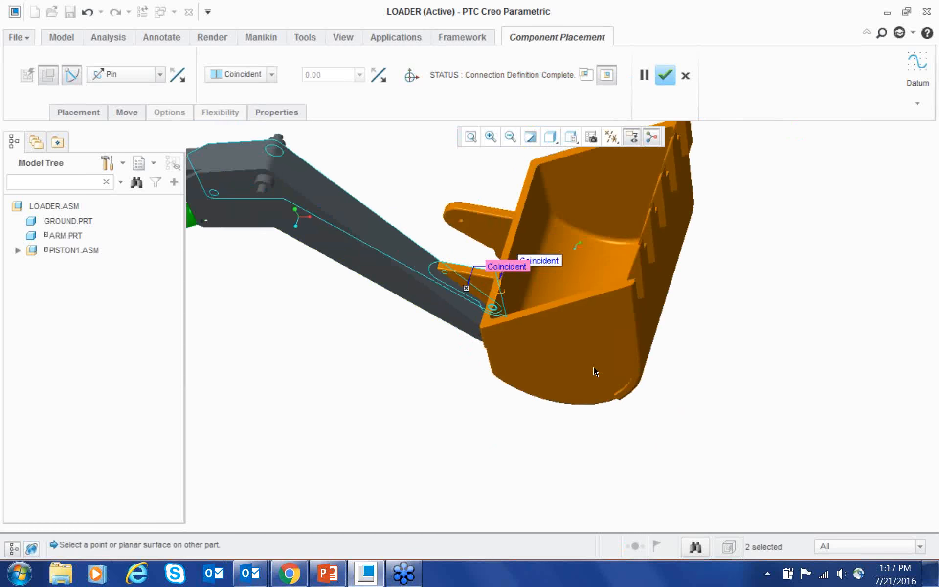
scroll(440, 313, down, 3)
scroll(556, 412, up, 3)
click(662, 78)
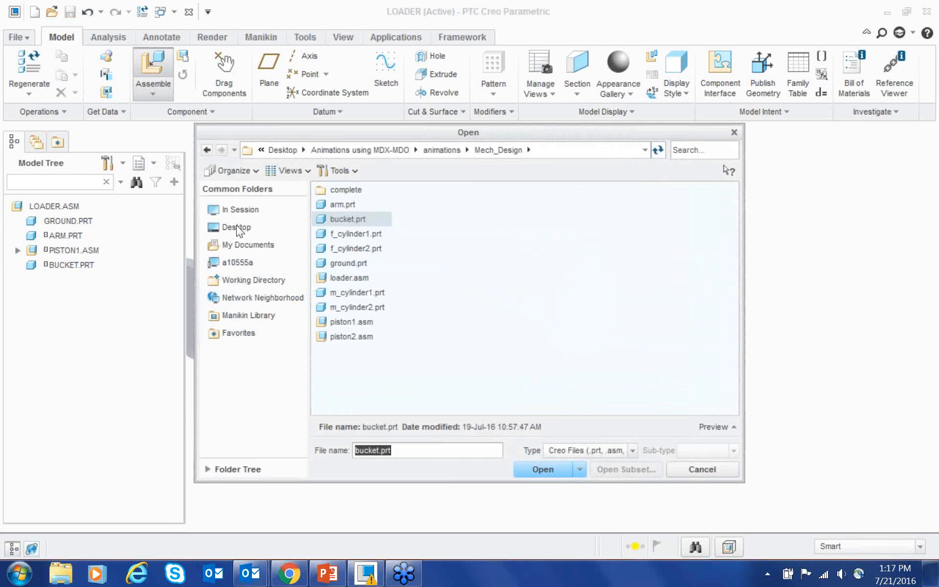
- Bring piston2.asm into the assembly and move it above the arm, close to the bucket
key(End)
key(Return)
scroll(675, 379, up, 2)
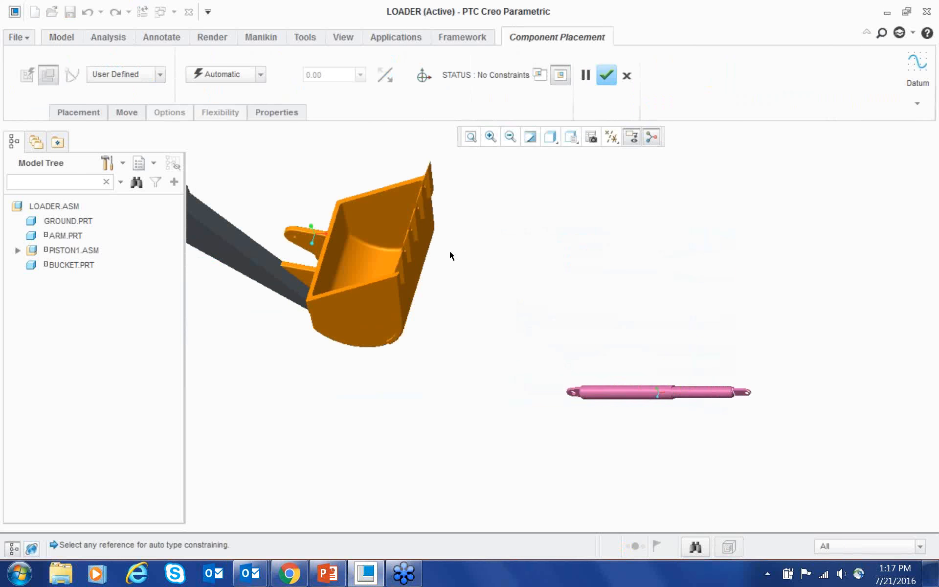
scroll(450, 262, down, 1)
ctrl+alt+drag(470, 255, 321, 161)
scroll(318, 171, up, 2)
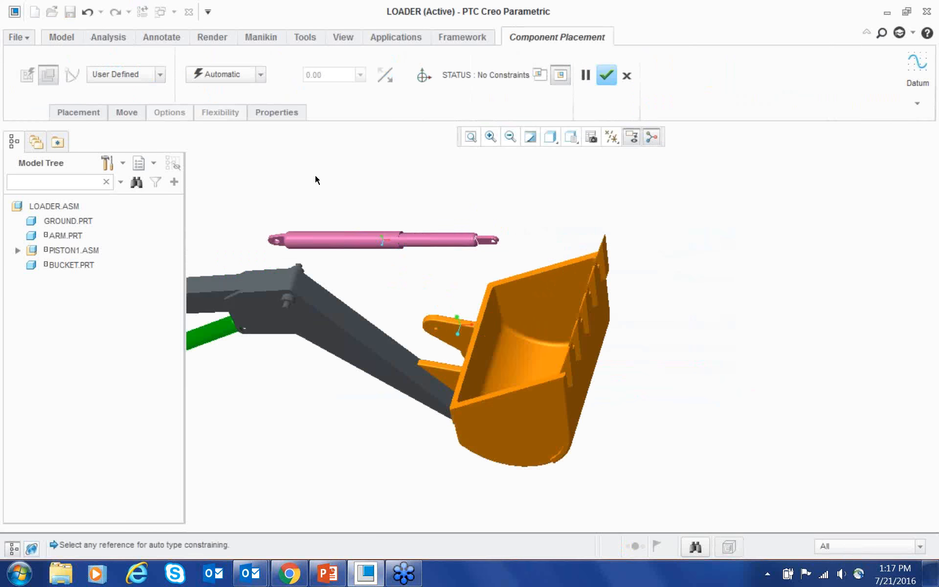
scroll(316, 180, up, 2)
- Give the second piston a Pin connection, aligning its rod-end hole with the bucket's upper lug hole and making their flat faces coincident
click(125, 75)
click(110, 117)
scroll(285, 163, up, 2)
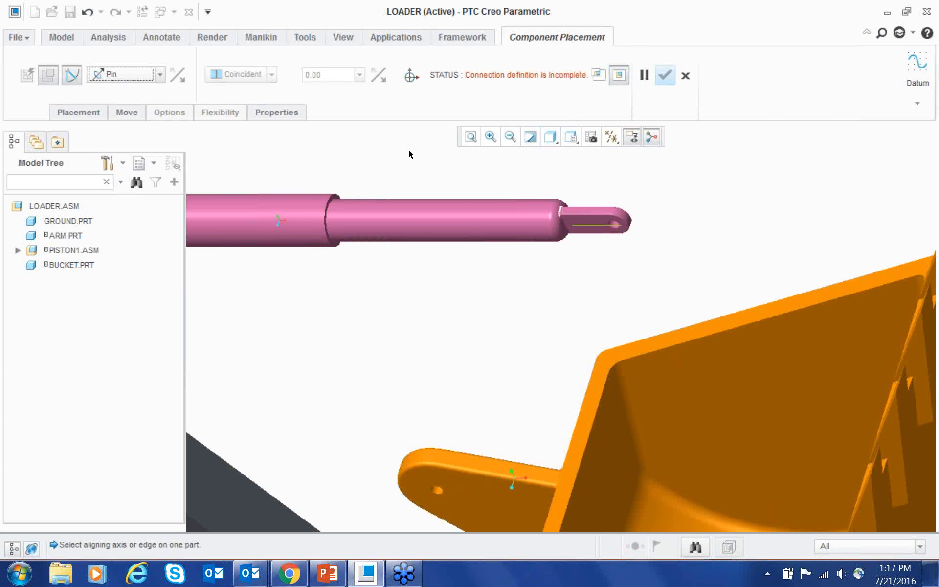
scroll(410, 153, up, 2)
click(617, 215)
scroll(614, 200, down, 1)
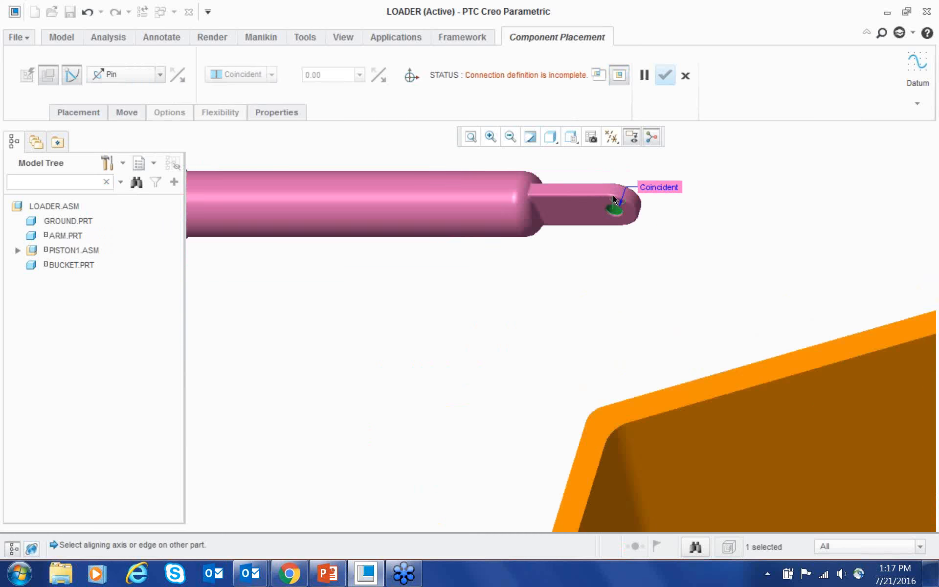
scroll(614, 198, down, 2)
scroll(332, 230, down, 2)
scroll(329, 250, up, 2)
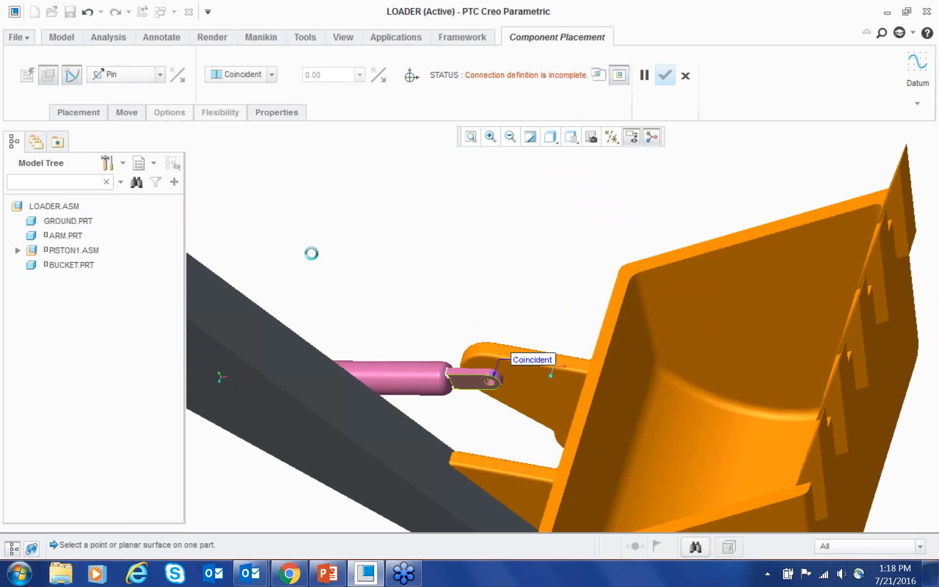
click(325, 316)
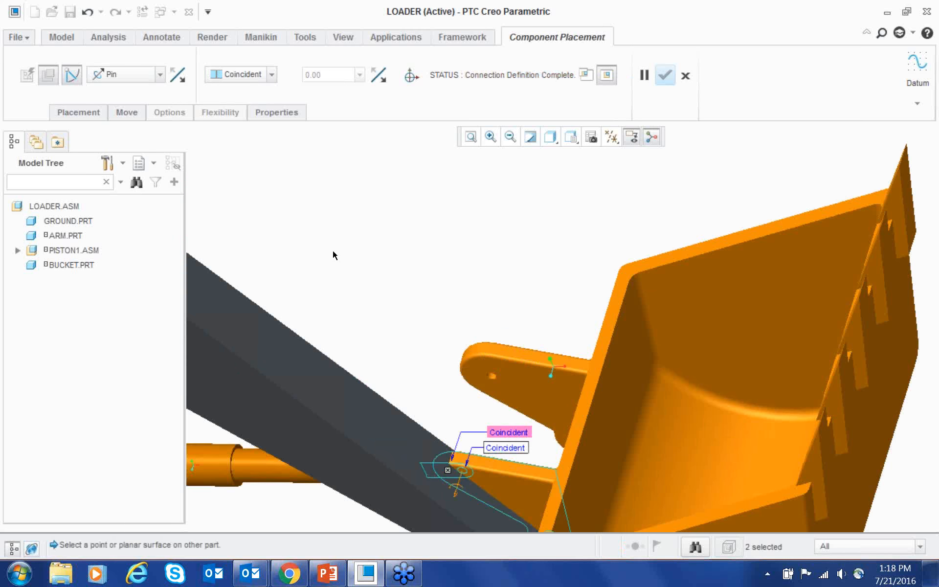
scroll(373, 181, down, 2)
- Add a Cylinder connection set aligning the second piston's free-end hole with the pin on top of the arm, and accept the placement
click(79, 112)
click(83, 250)
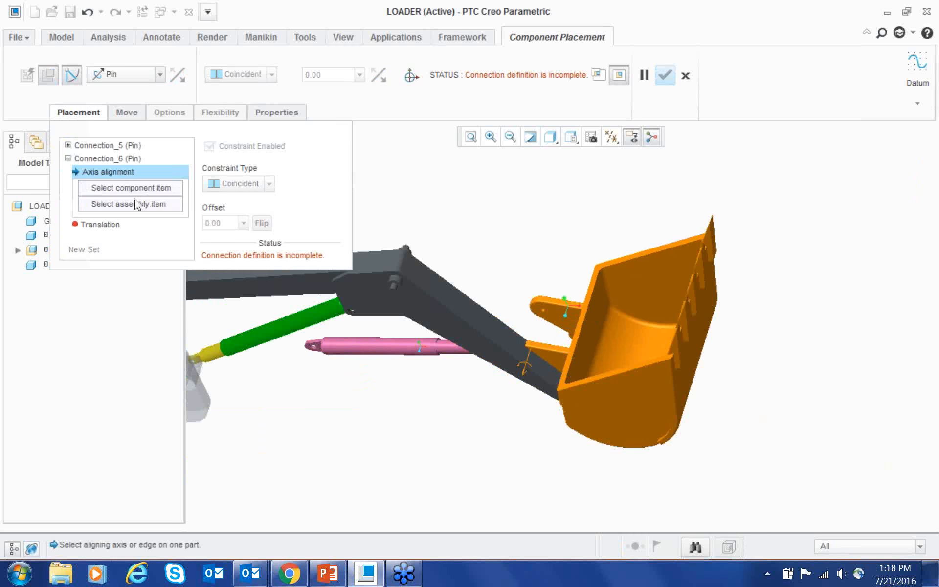
click(122, 74)
click(105, 130)
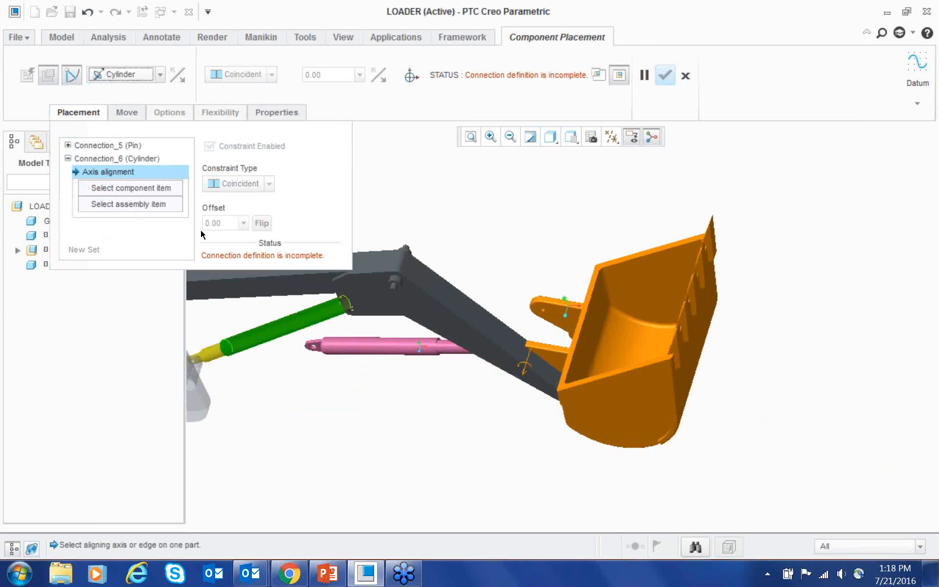
scroll(313, 347, up, 6)
click(322, 351)
scroll(369, 430, down, 4)
scroll(370, 430, down, 3)
scroll(455, 318, up, 5)
click(459, 310)
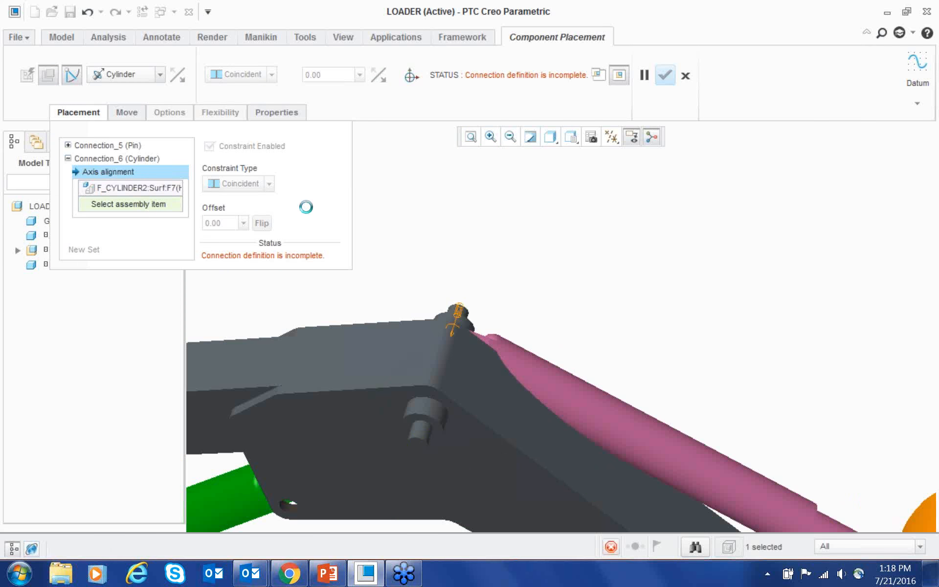
click(665, 75)
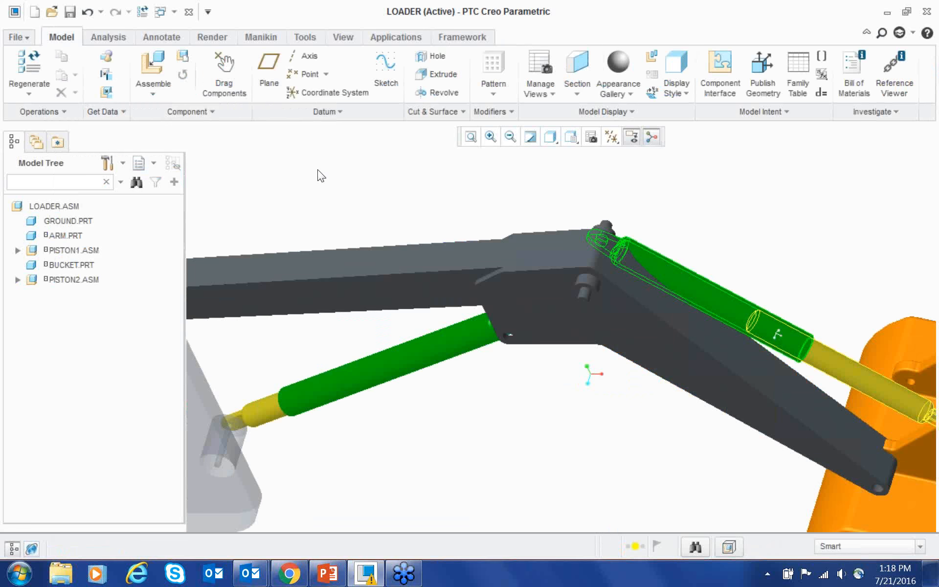
- Test the loader's motion with Drag Components, swinging the arm and bucket up and down, and close the tool
scroll(318, 169, down, 3)
scroll(377, 218, down, 2)
middle_drag(361, 256, 523, 376)
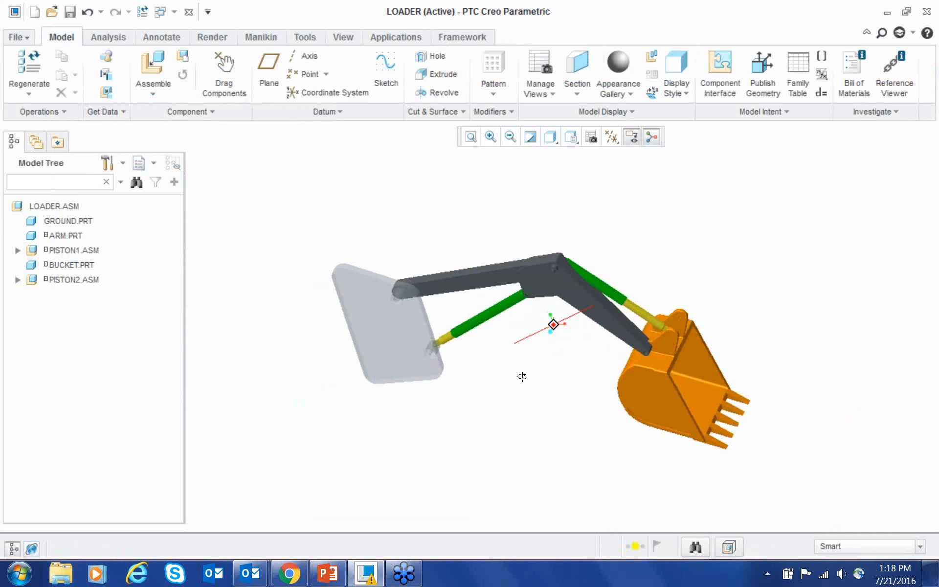
middle_drag(337, 253, 255, 155)
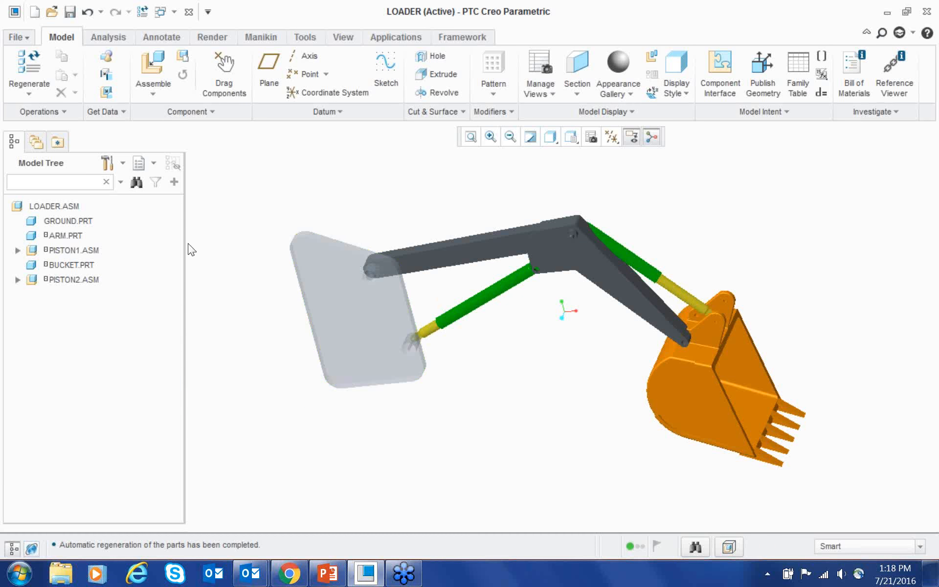
scroll(188, 243, up, 1)
scroll(465, 345, down, 1)
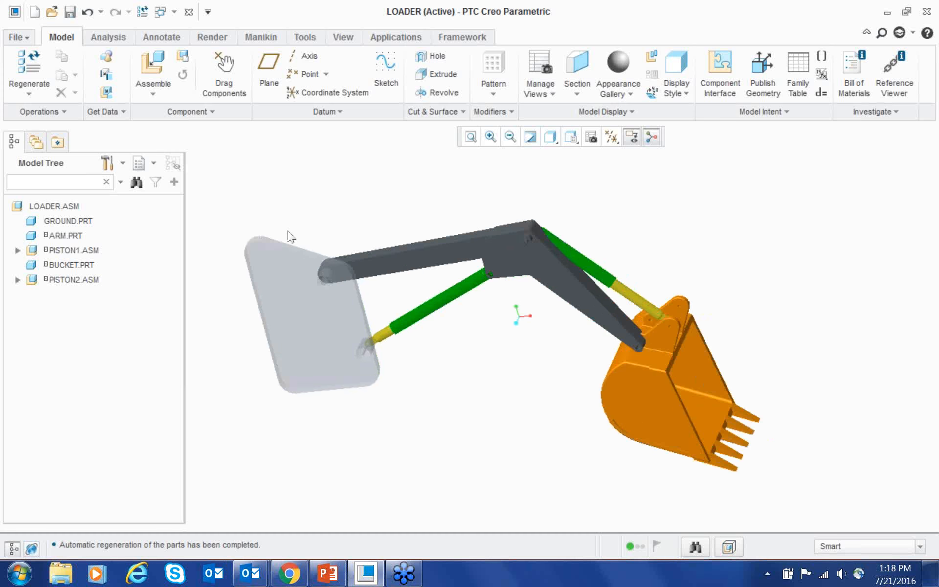
scroll(288, 231, up, 1)
click(224, 73)
click(274, 223)
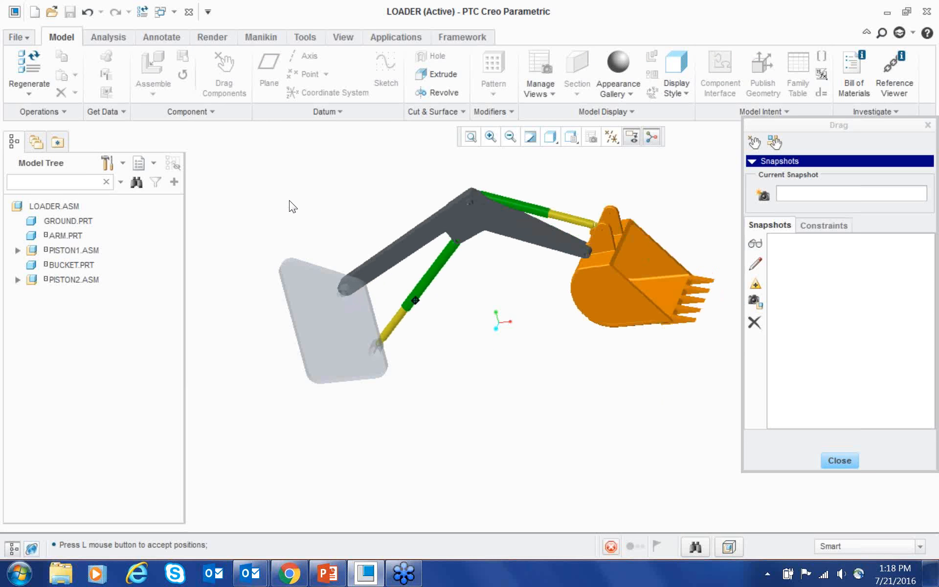
click(281, 224)
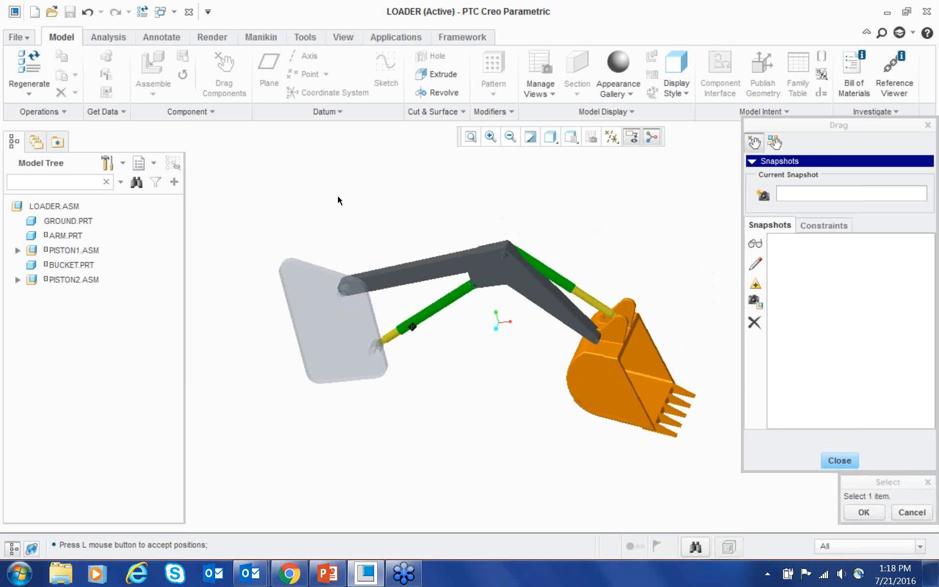
middle_click(556, 304)
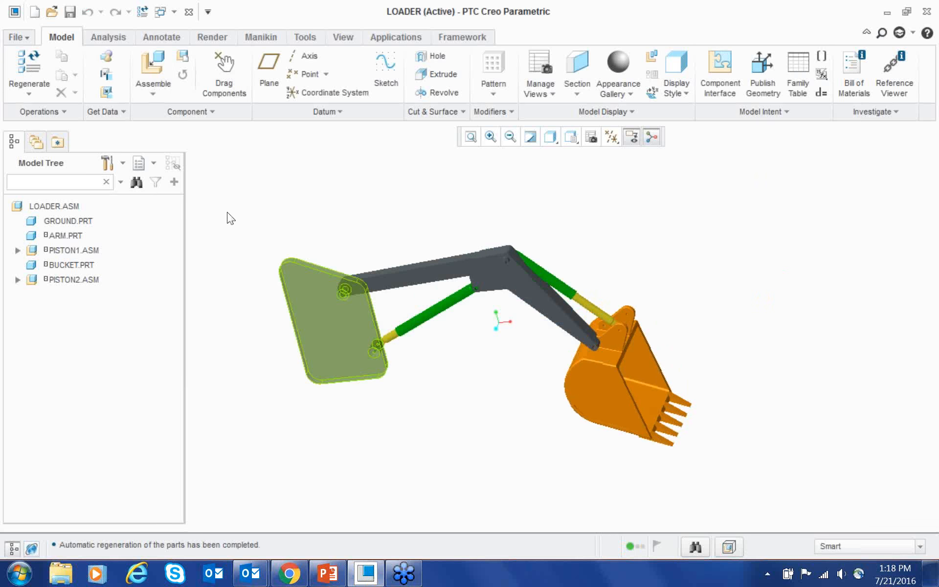
- Open PISTON1.ASM from the loader assembly in its own window and maximize that window
click(363, 316)
scroll(362, 314, down, 2)
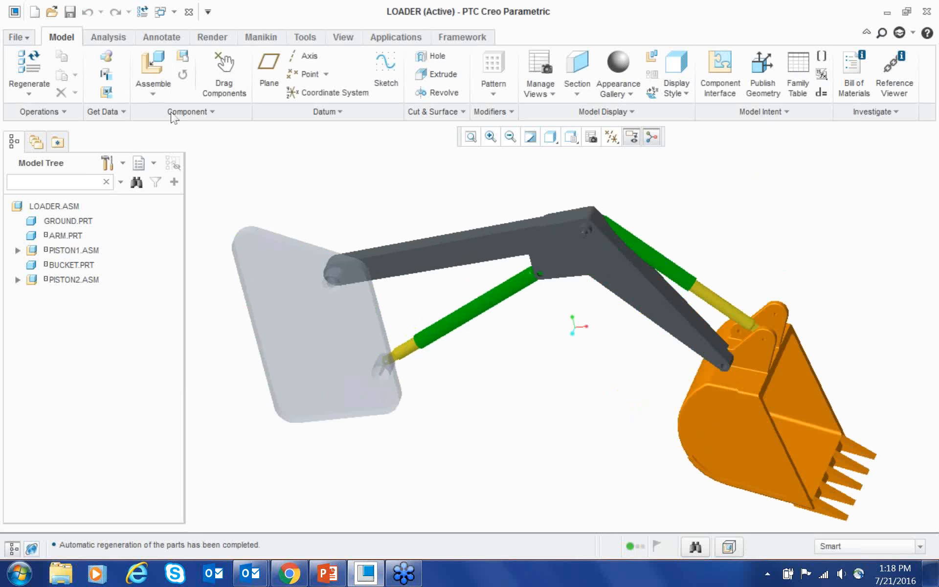
click(79, 250)
right_click(79, 251)
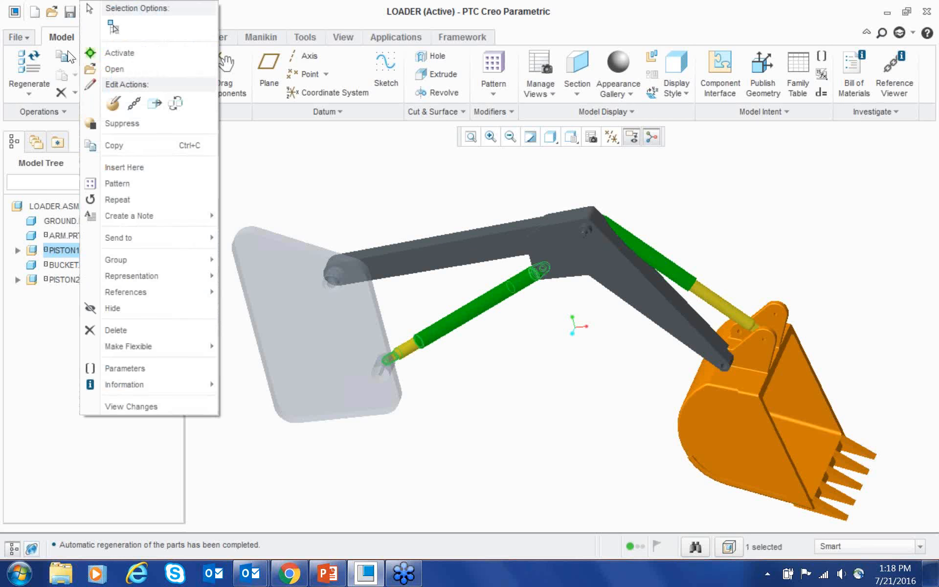
click(114, 68)
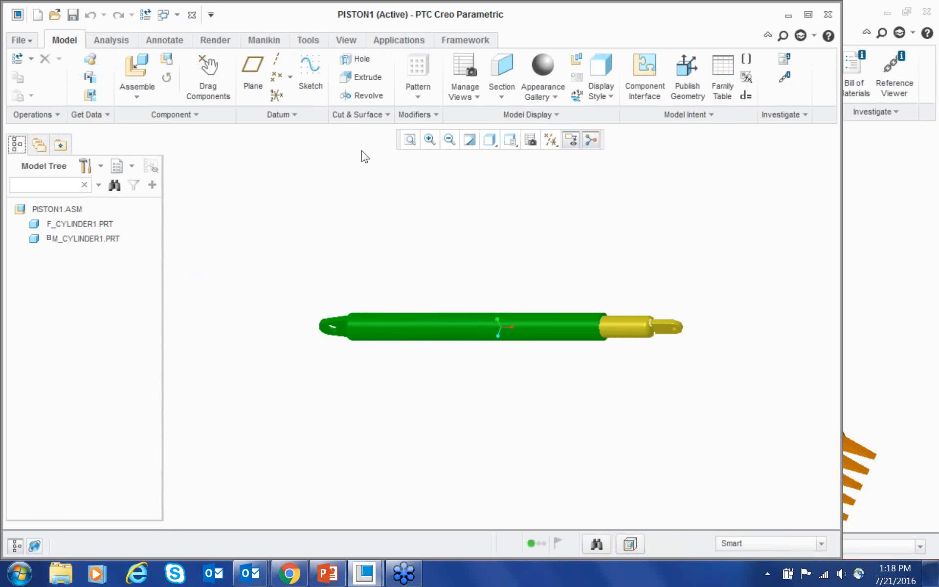
double_click(537, 15)
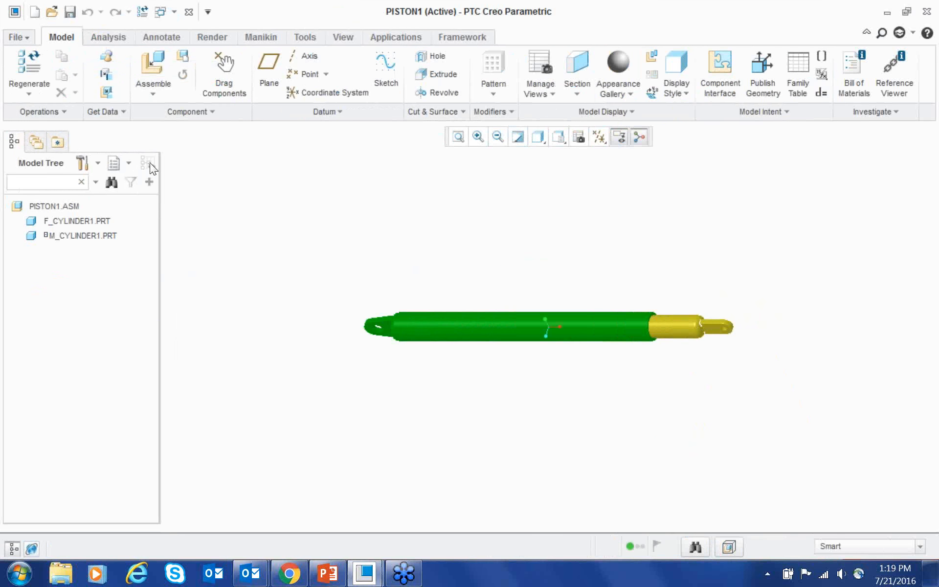
- Highlight F_CYLINDER1.PRT and M_CYLINDER1.PRT one after the other to identify the piston's two parts
click(77, 221)
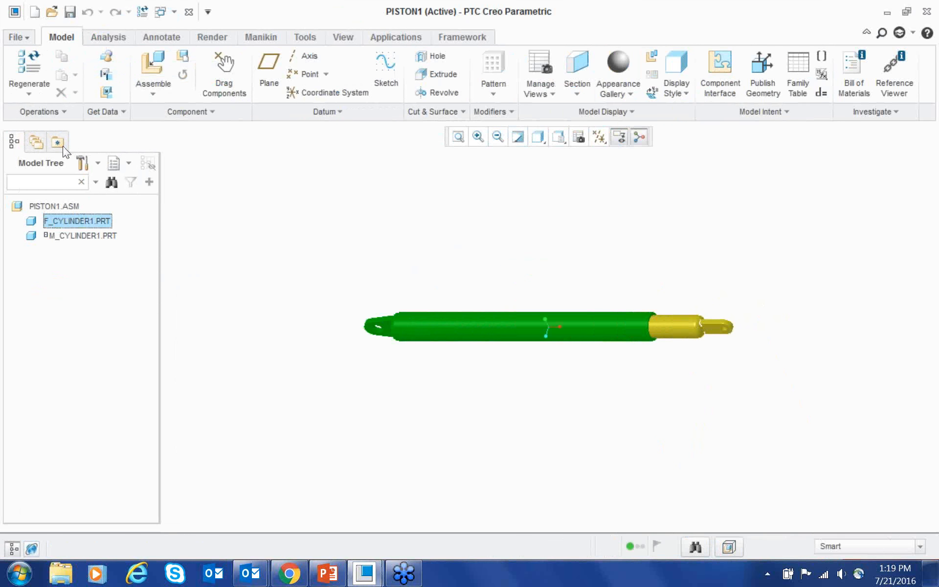
click(197, 187)
click(81, 236)
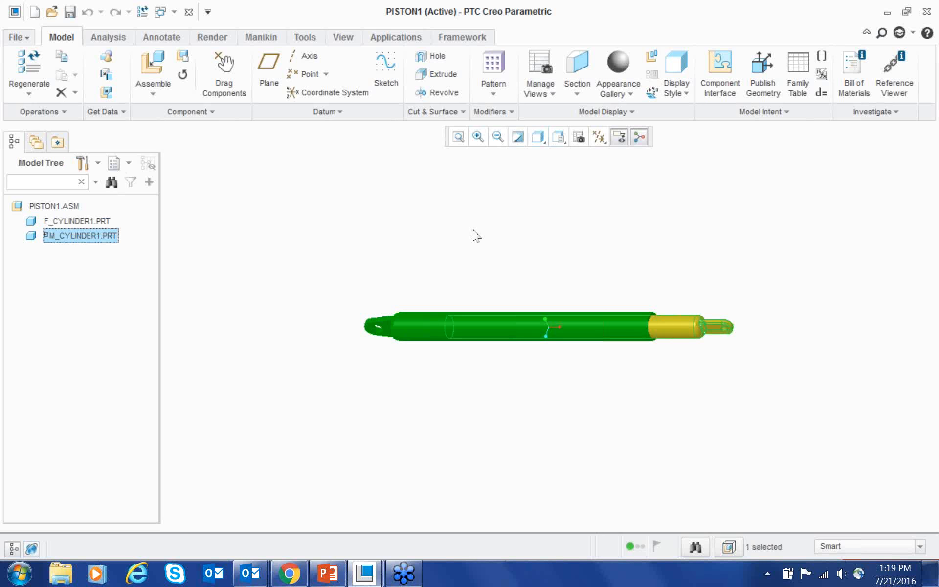
click(452, 254)
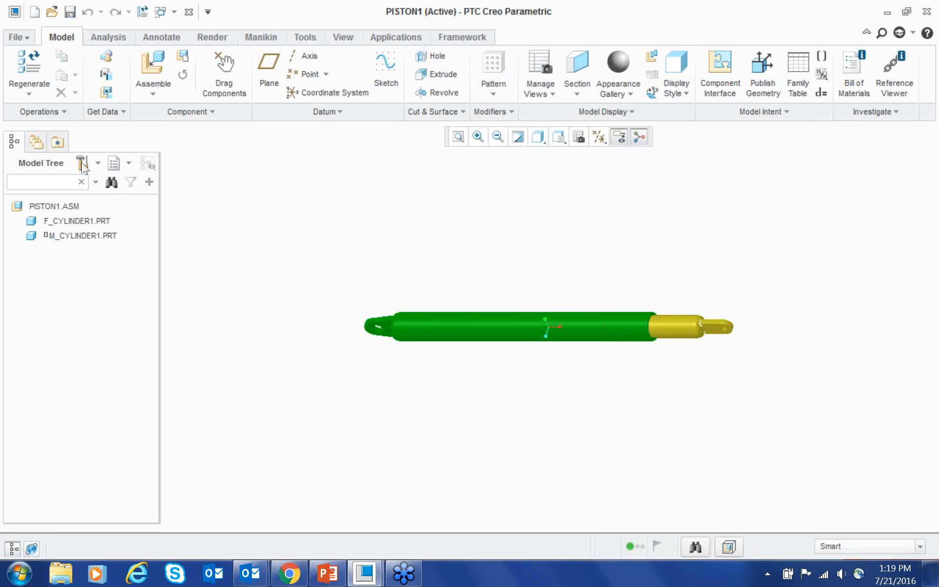
- Open the placement definition of M_CYLINDER1.PRT and examine its Slider connection's translation axis and motion limits
right_click(104, 235)
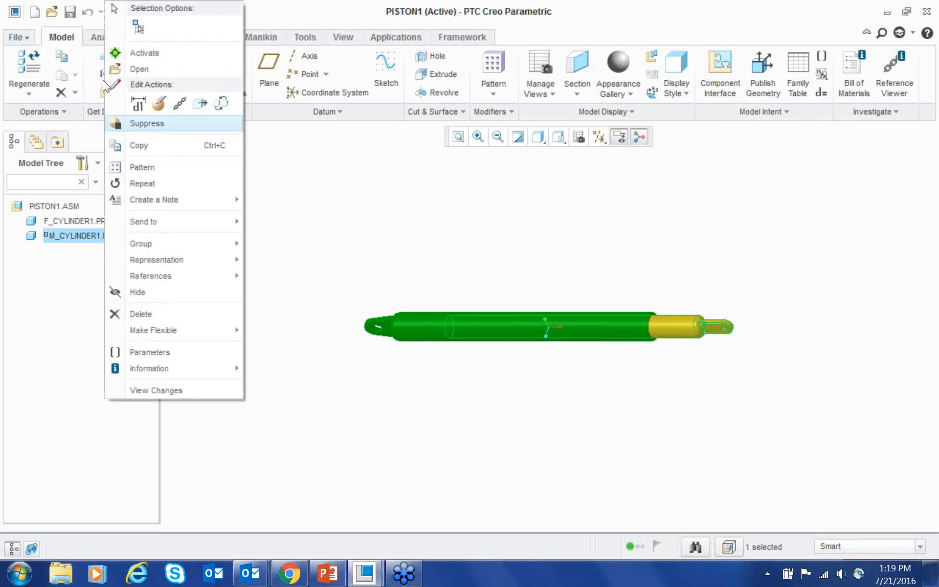
click(159, 103)
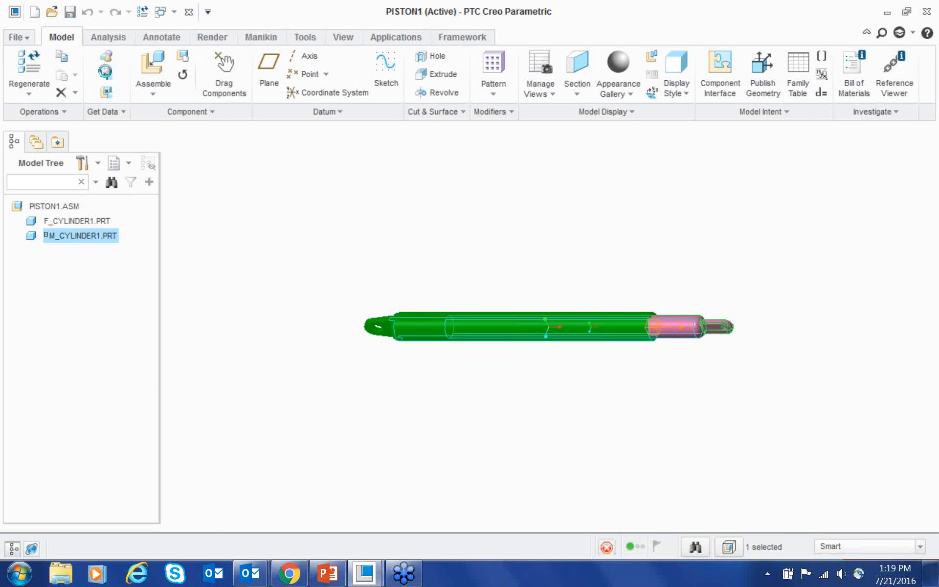
click(78, 112)
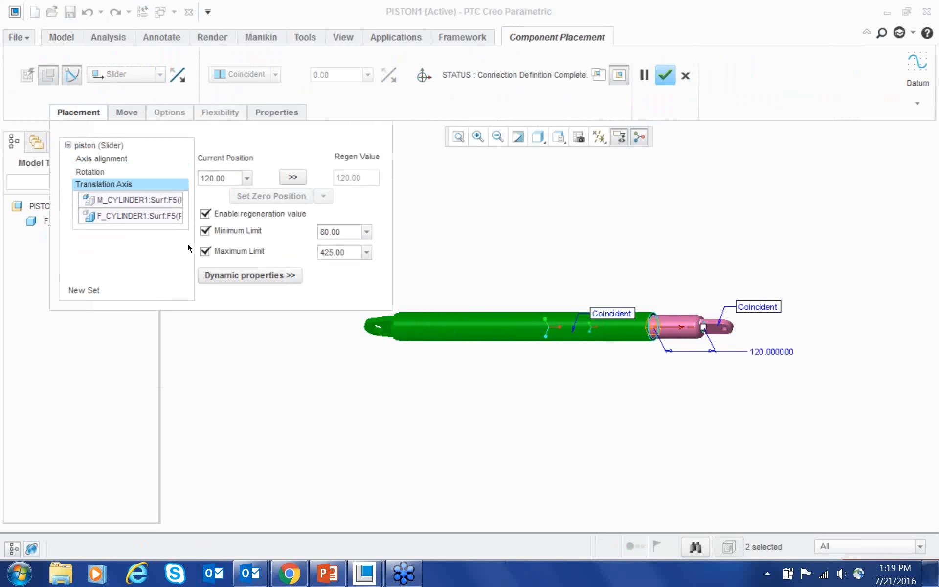
scroll(483, 219, up, 8)
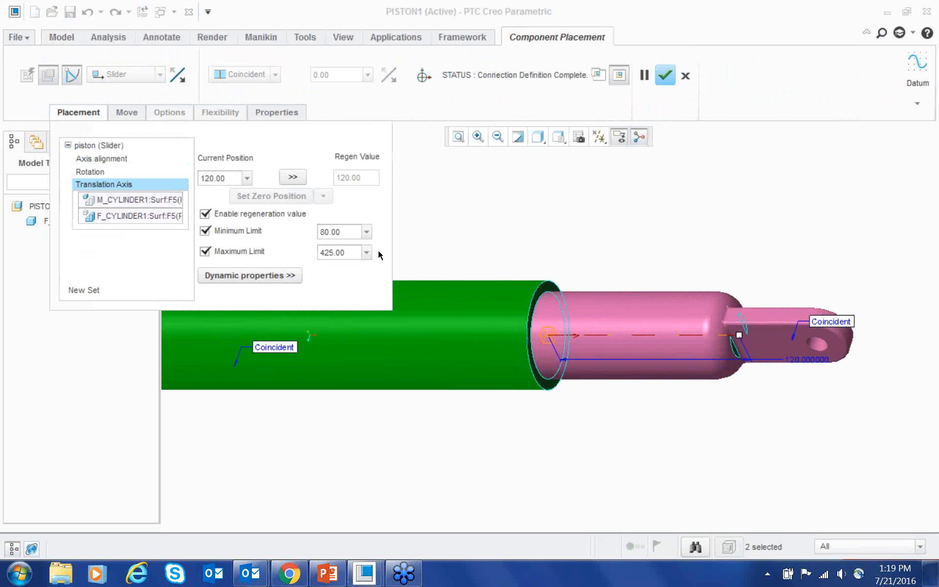
- Close the placement definition, test the piston rod's sliding motion with Drag Components, and return the rod to its regenerated position
scroll(379, 256, down, 5)
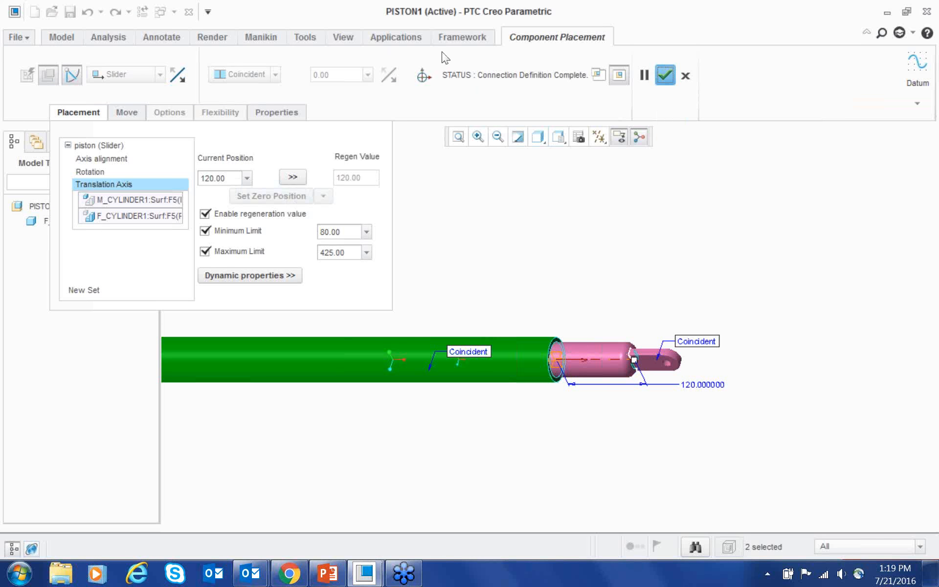
scroll(318, 236, down, 3)
click(224, 73)
click(525, 312)
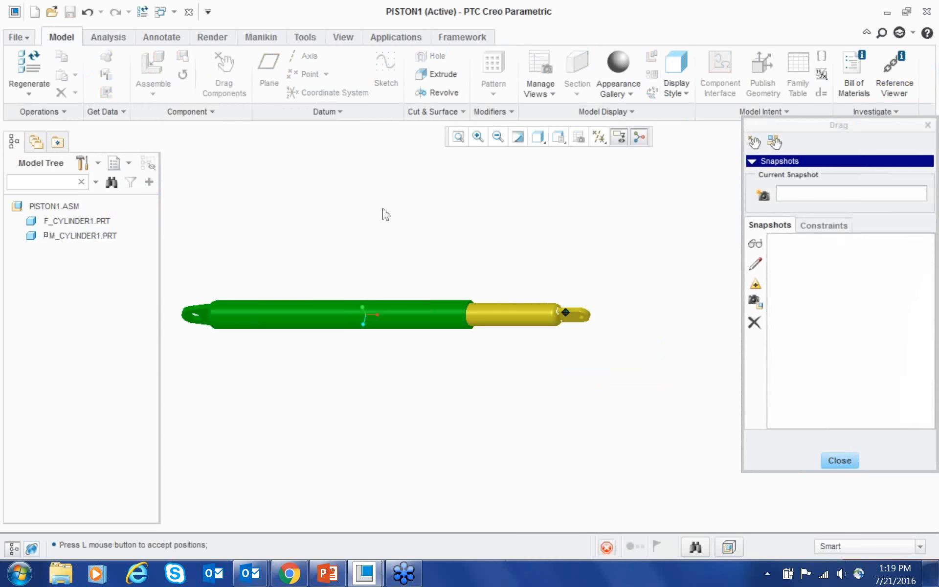
click(443, 210)
middle_click(559, 306)
scroll(521, 275, up, 3)
scroll(524, 330, down, 3)
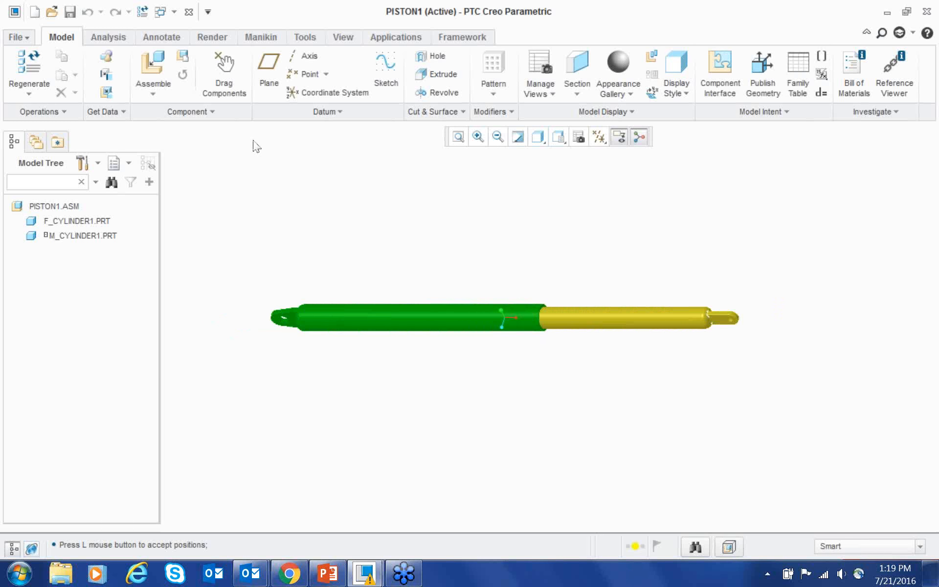
click(89, 11)
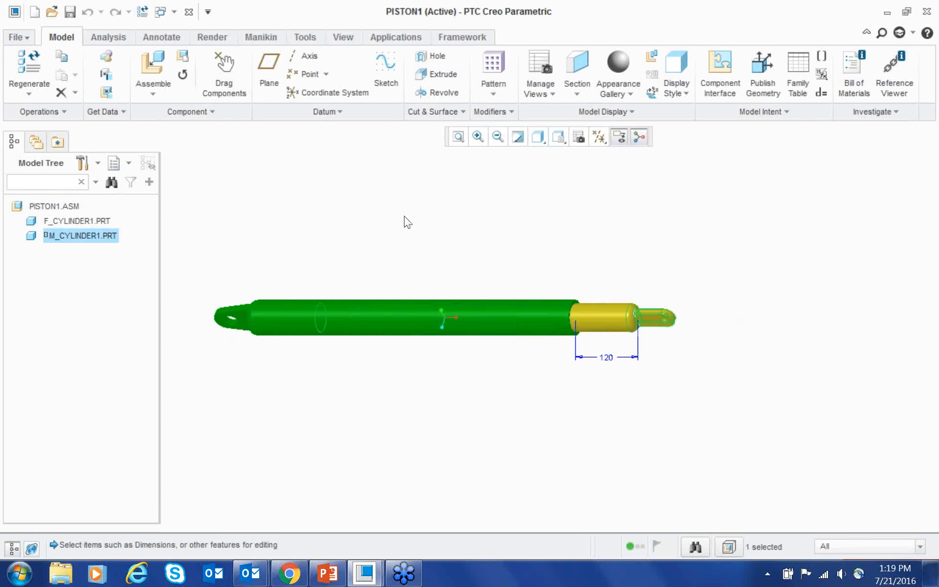
click(384, 254)
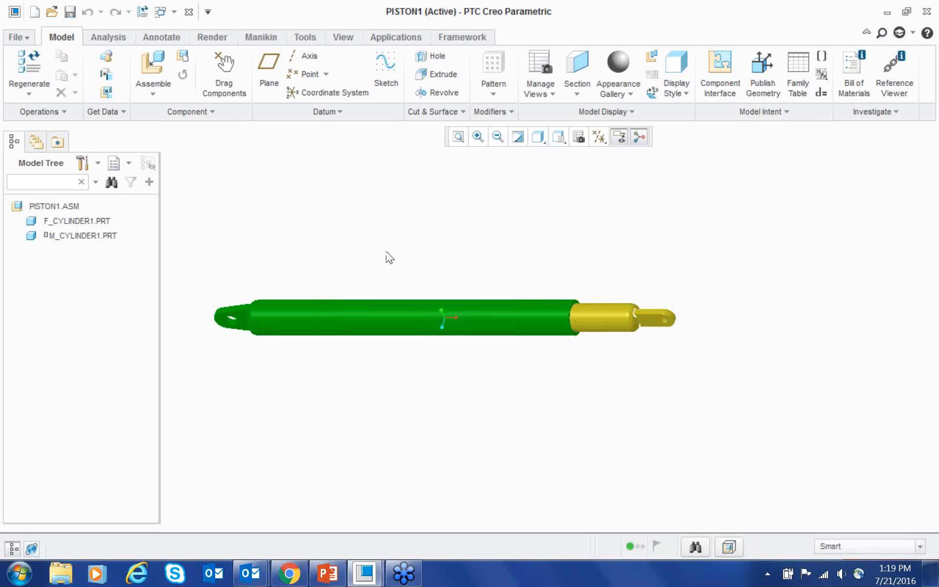
- Switch to the LOADER.ASM window and enter the Mechanism application
click(161, 11)
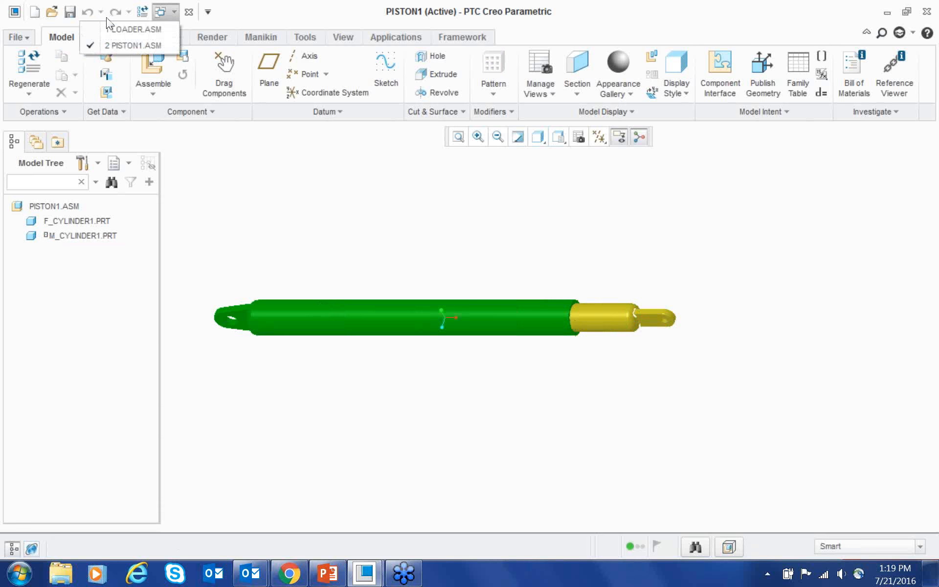
click(132, 28)
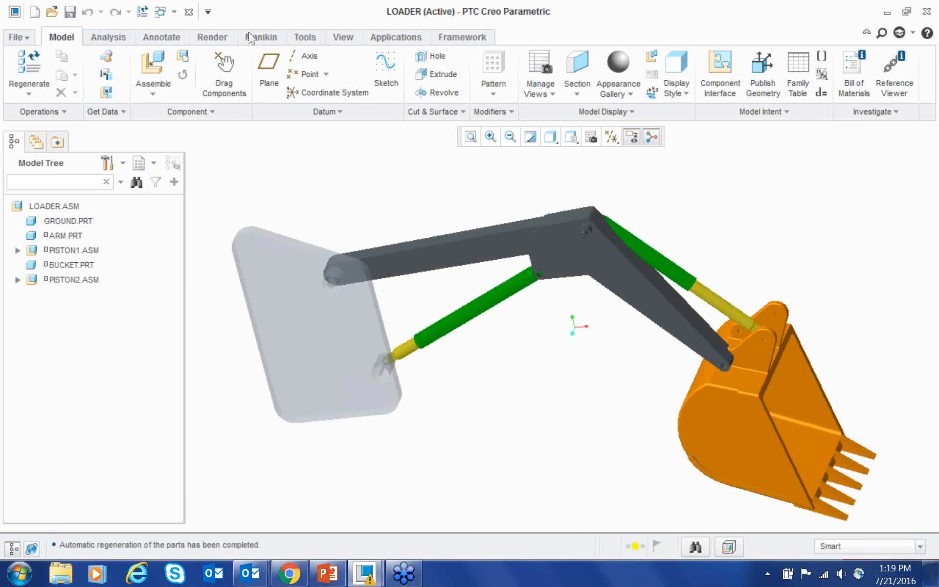
click(395, 37)
click(262, 69)
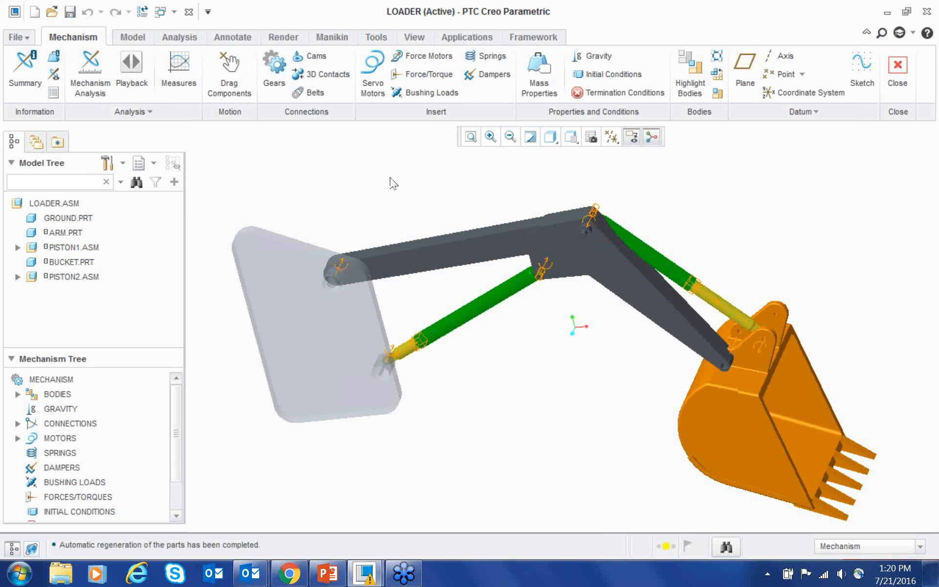
- Expand the connections and their joints in the mechanism tree to list the loader's pin, cylinder and slider joints
scroll(241, 157, up, 3)
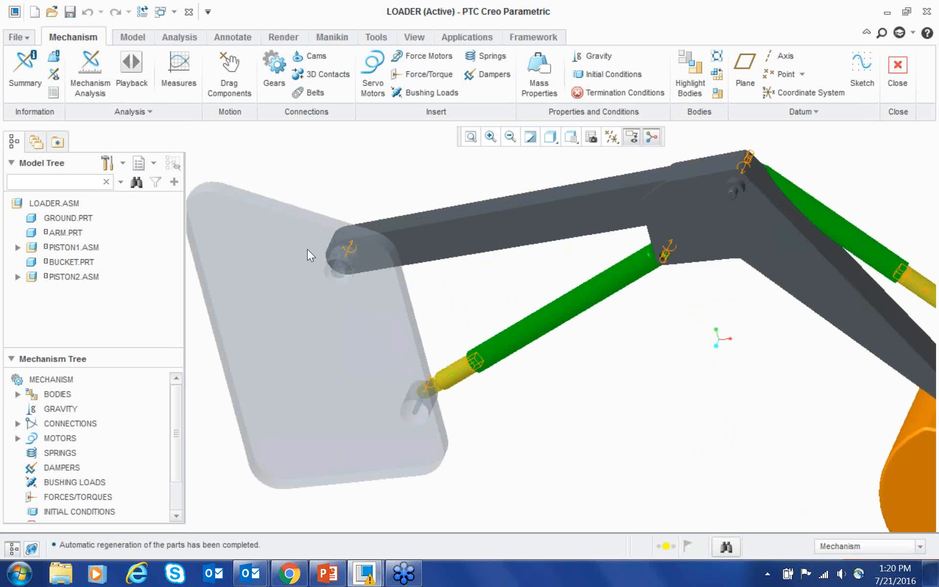
scroll(424, 300, down, 2)
scroll(424, 299, down, 1)
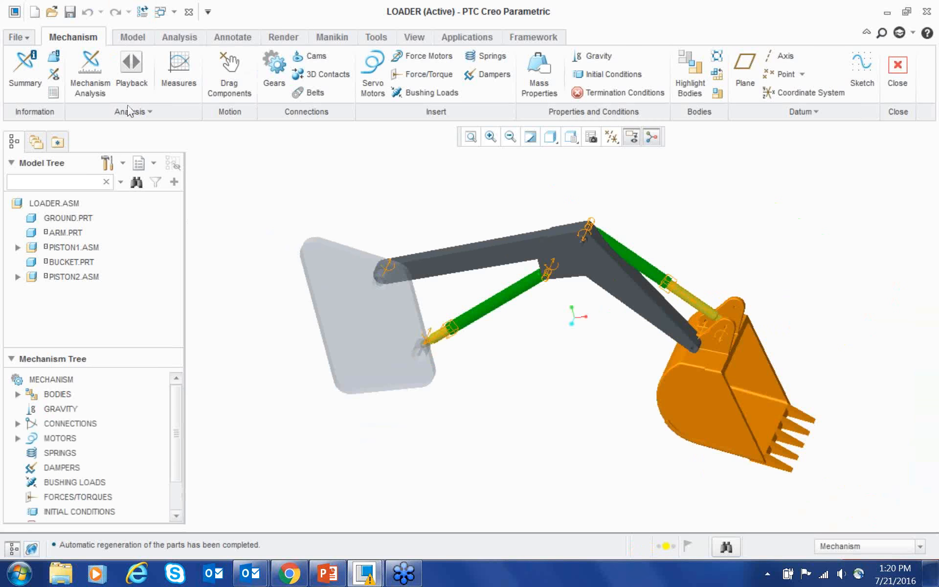
scroll(116, 288, down, 2)
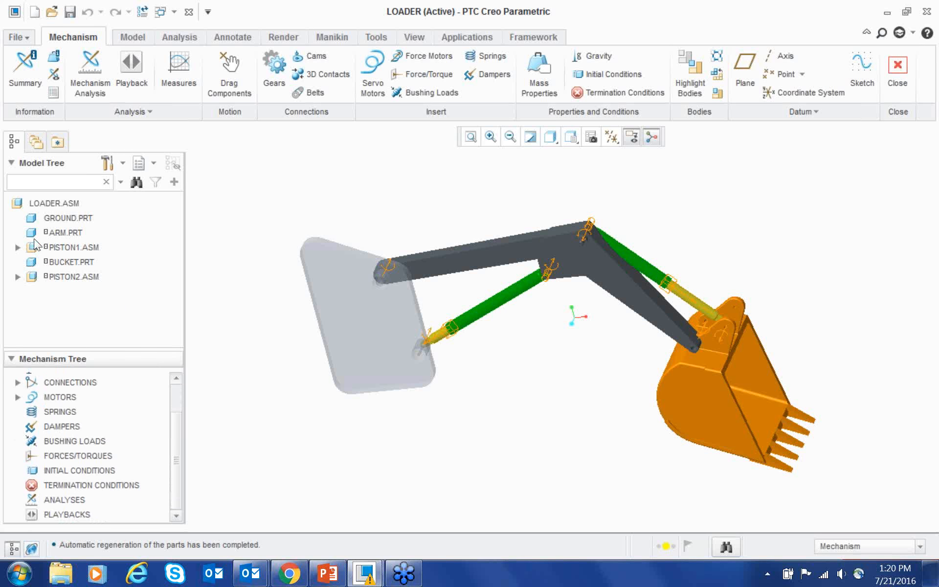
click(18, 382)
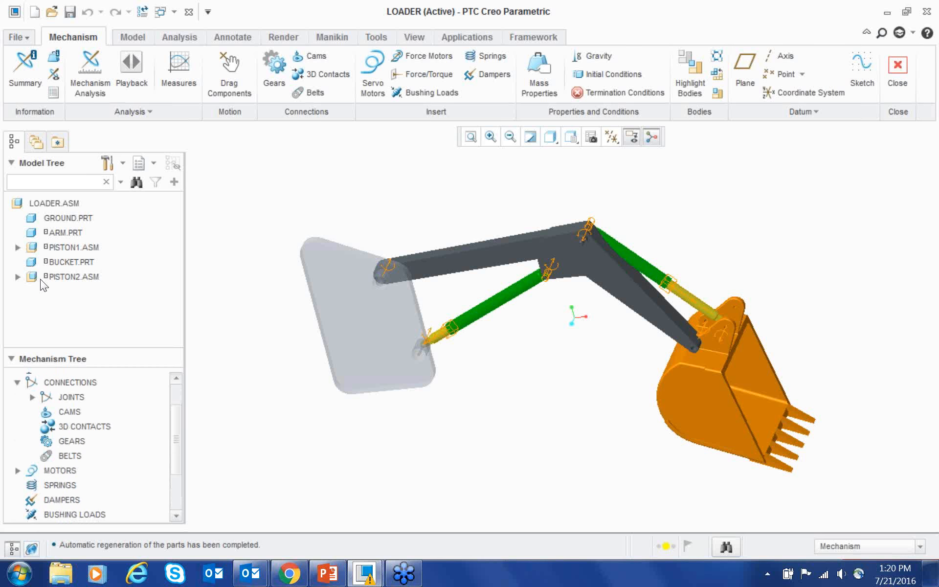
click(32, 397)
scroll(101, 450, down, 2)
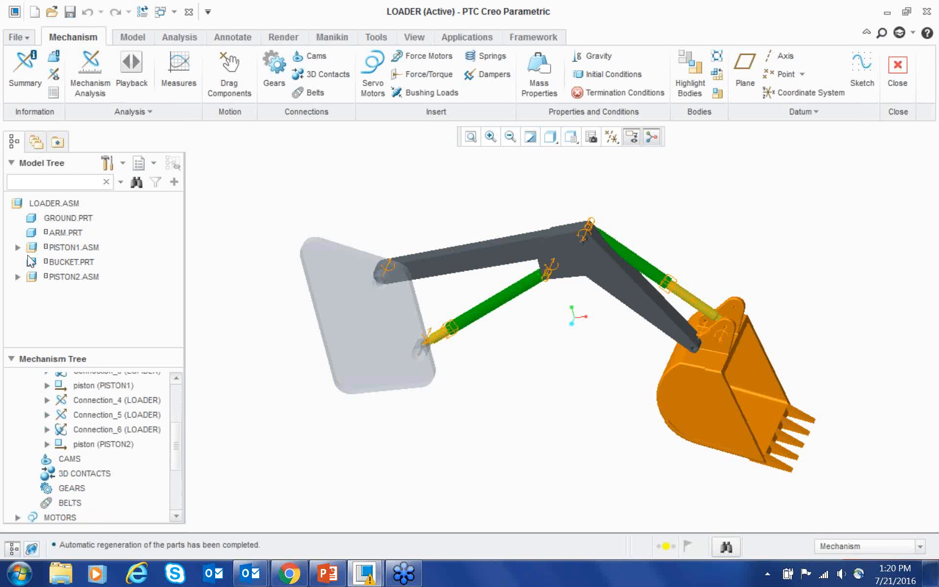
- Set both the current position and the regeneration value of PISTON1's translation axis to 80 mm
click(47, 386)
click(101, 429)
click(59, 454)
double_click(777, 233)
text(8)
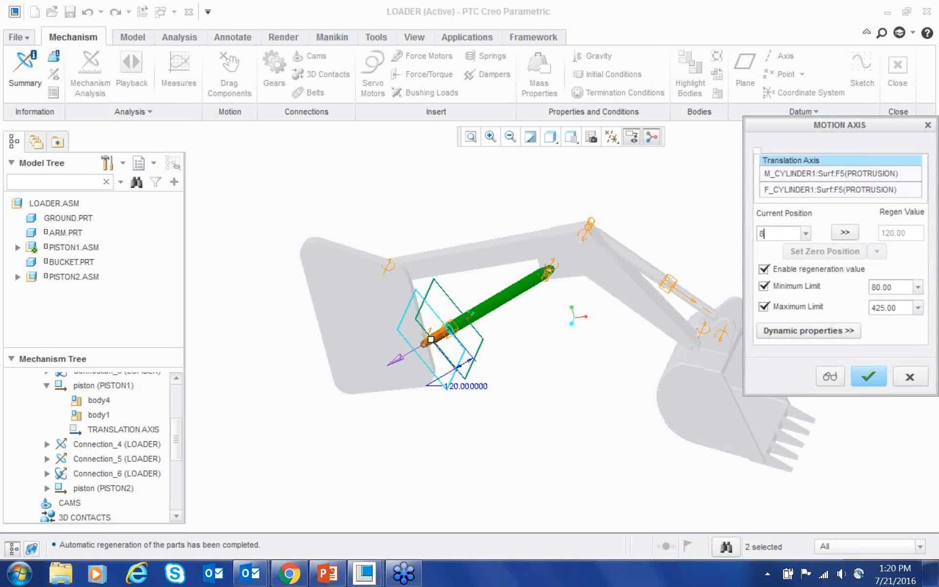
text(0)
key(Return)
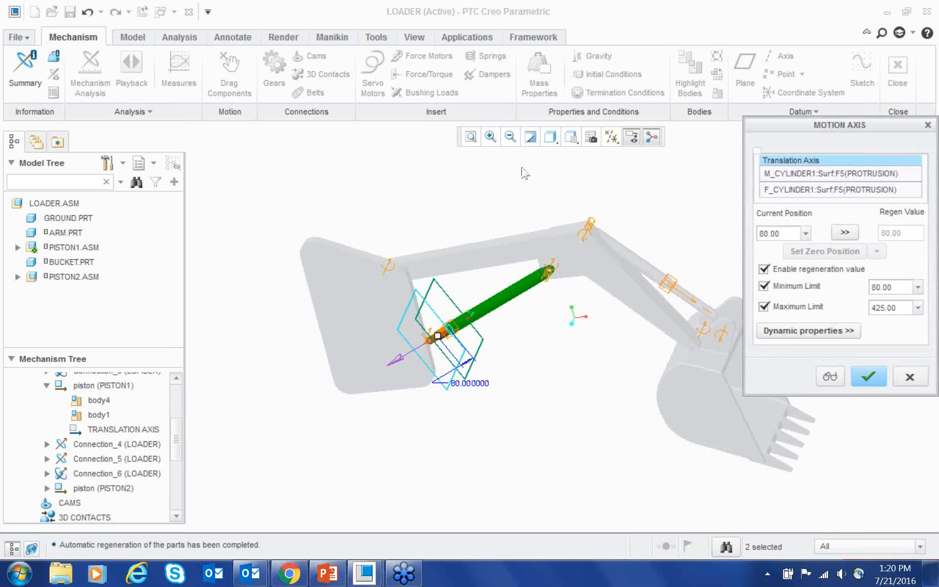
middle_click(571, 248)
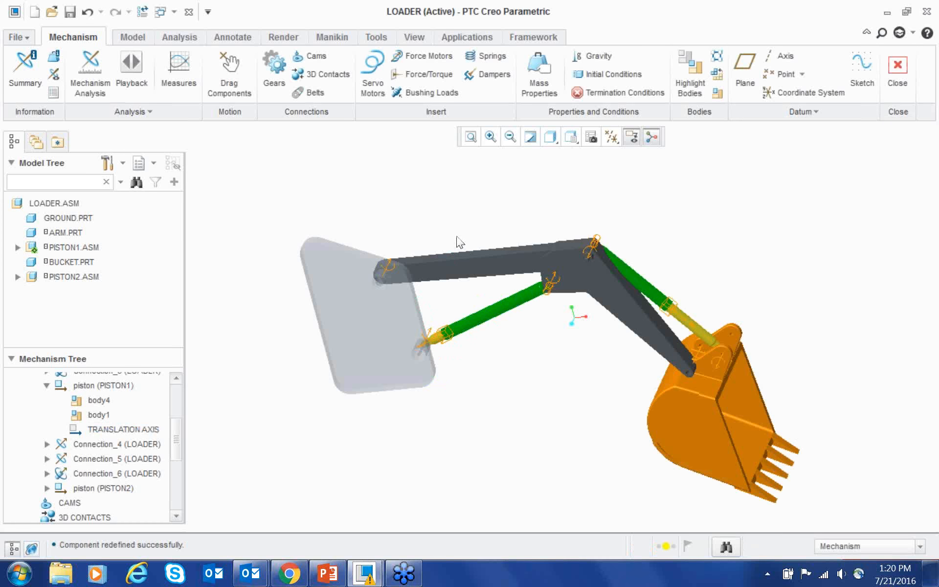
- Set PISTON2's translation axis position and regeneration value to 350 mm, and regenerate the loader assembly
right_click(698, 286)
click(651, 311)
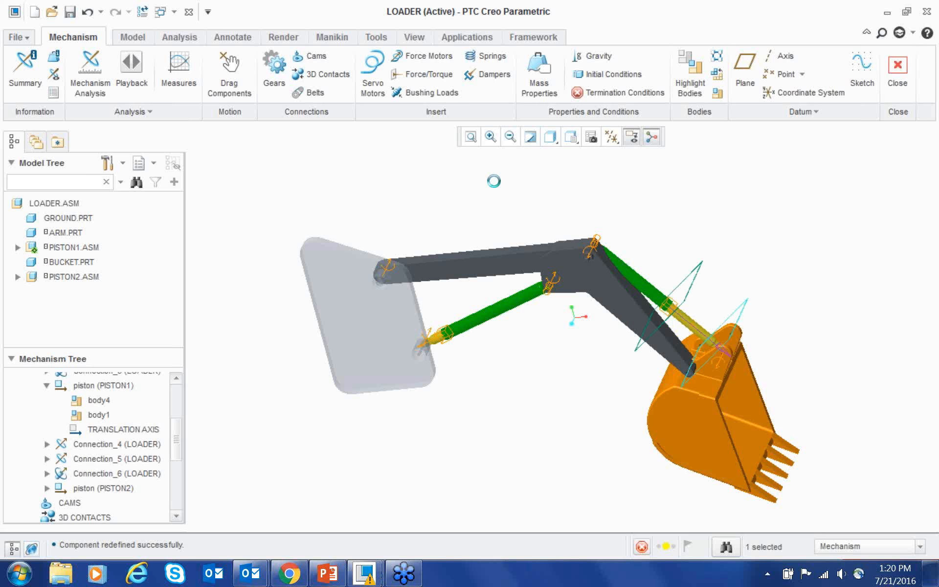
text(350)
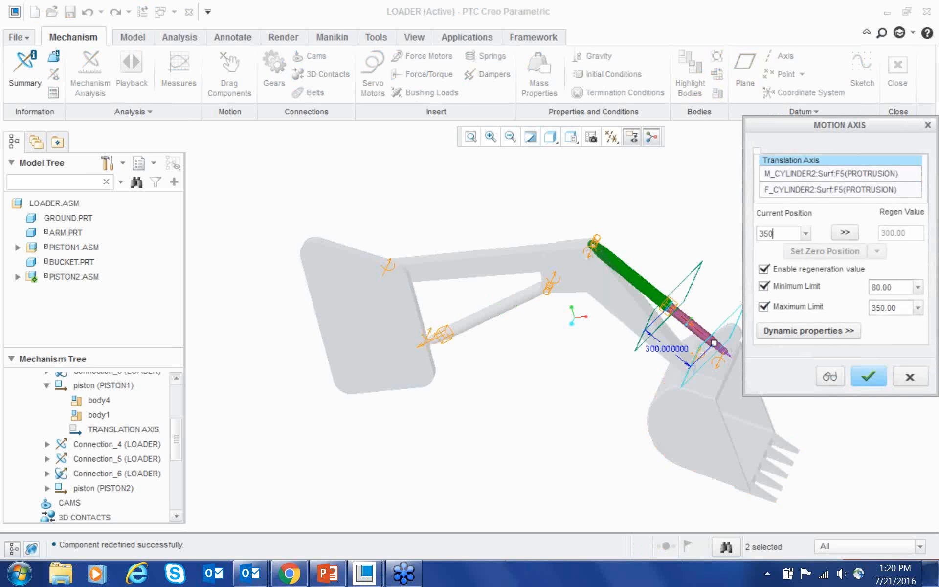
key(Return)
click(846, 232)
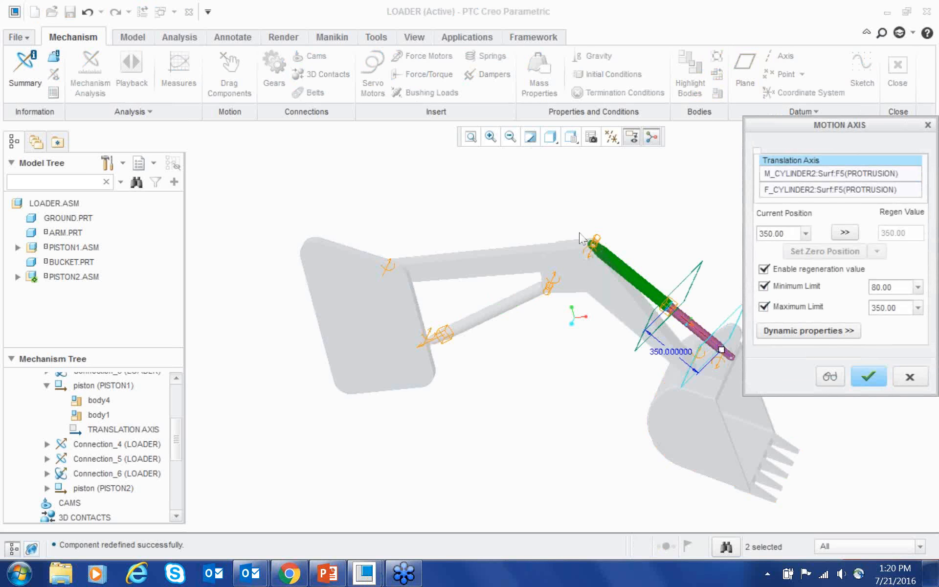
click(868, 377)
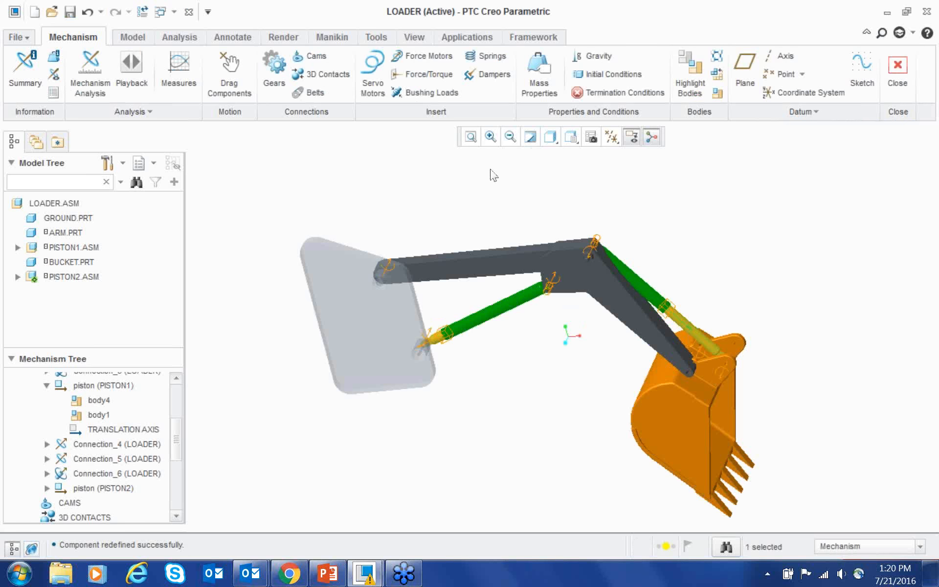
click(142, 11)
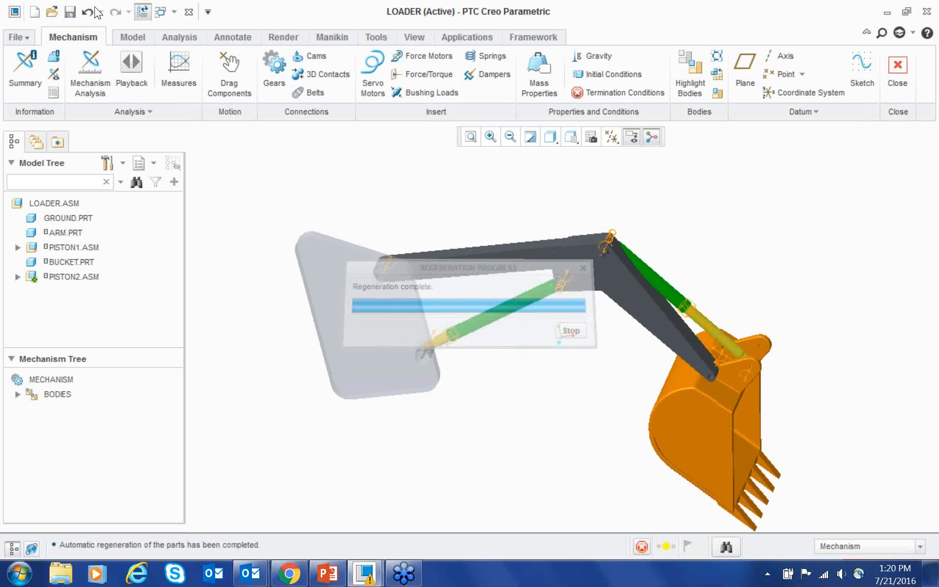
- Test the loader's motion by raising the arm and bucket with Drag Components, and regenerate to restore the start position
scroll(311, 204, up, 2)
click(229, 74)
click(453, 297)
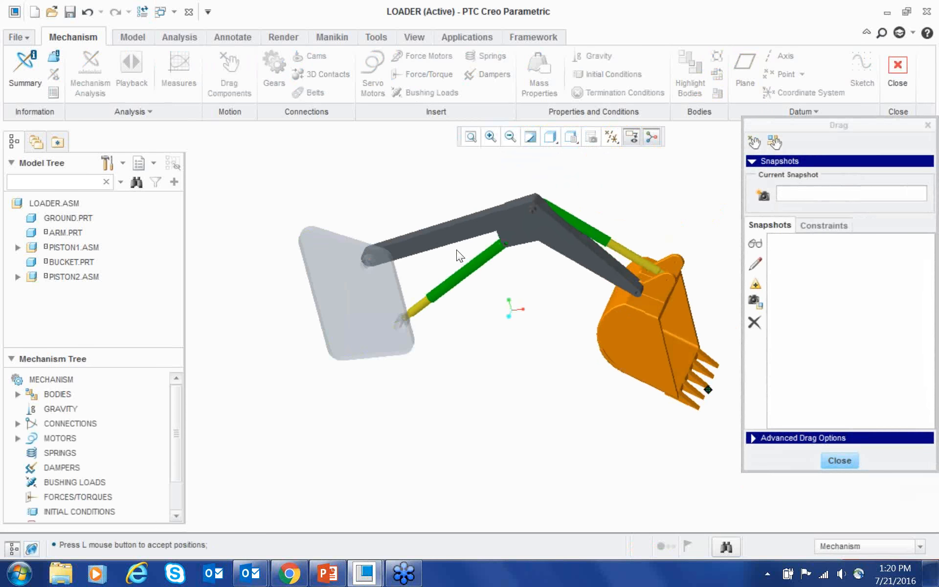
click(543, 310)
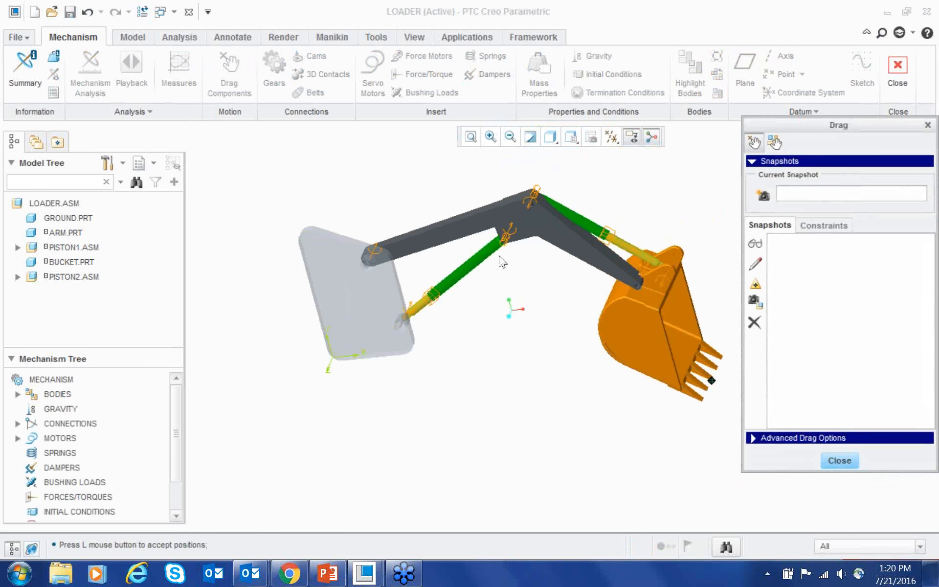
click(475, 253)
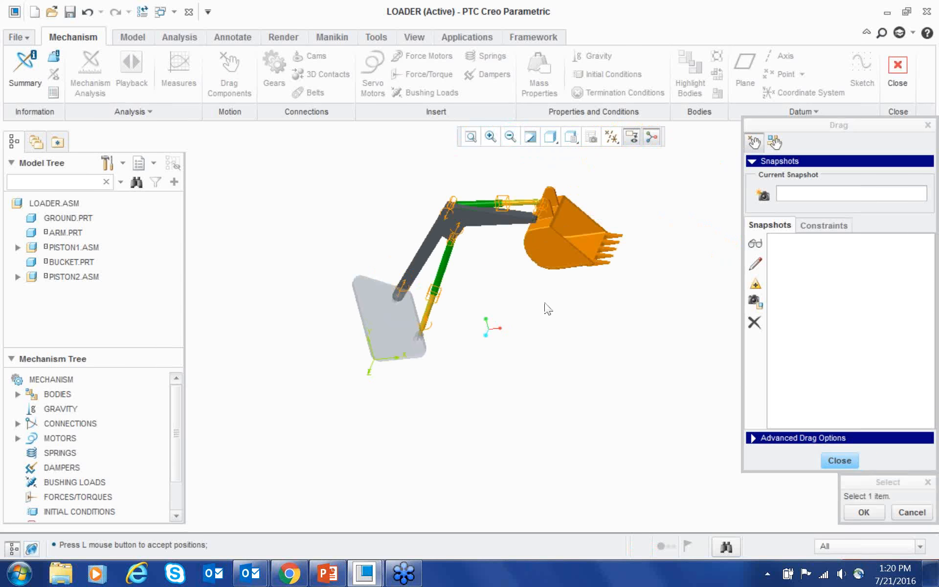
middle_click(545, 303)
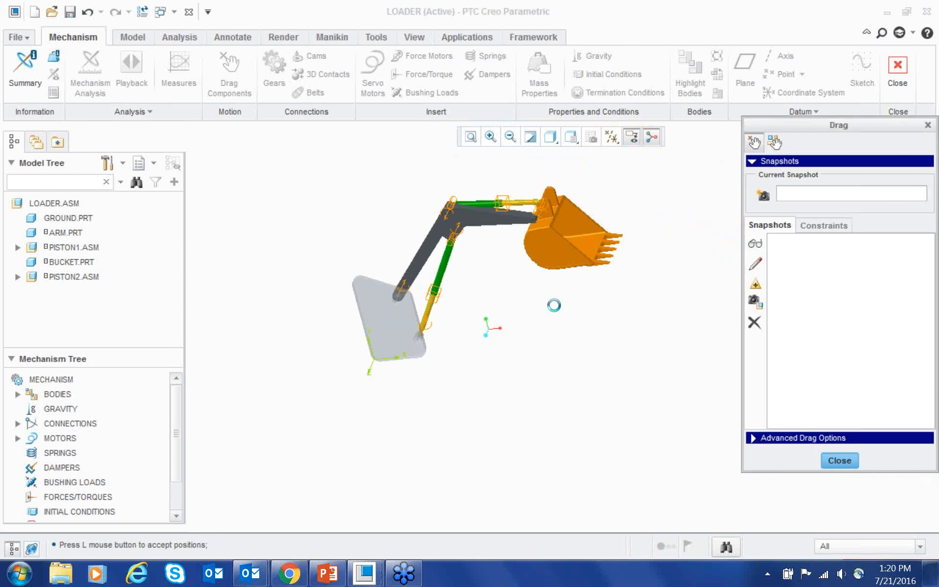
scroll(374, 249, up, 2)
scroll(308, 203, down, 3)
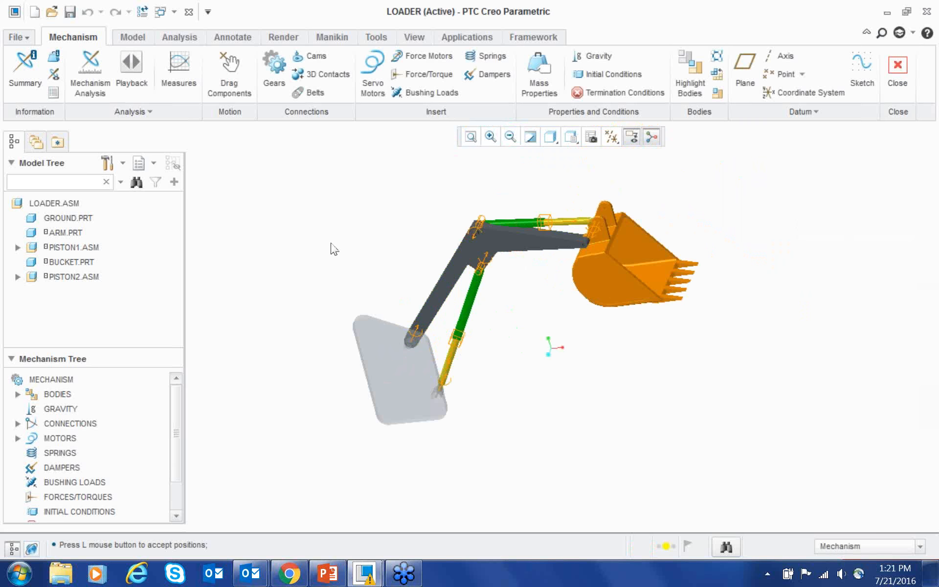
click(142, 11)
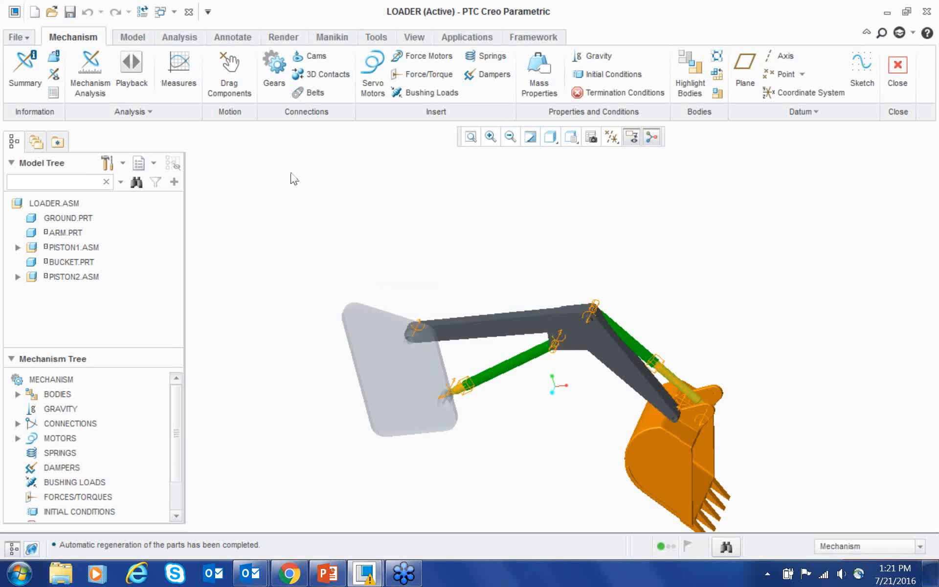
scroll(175, 114, up, 1)
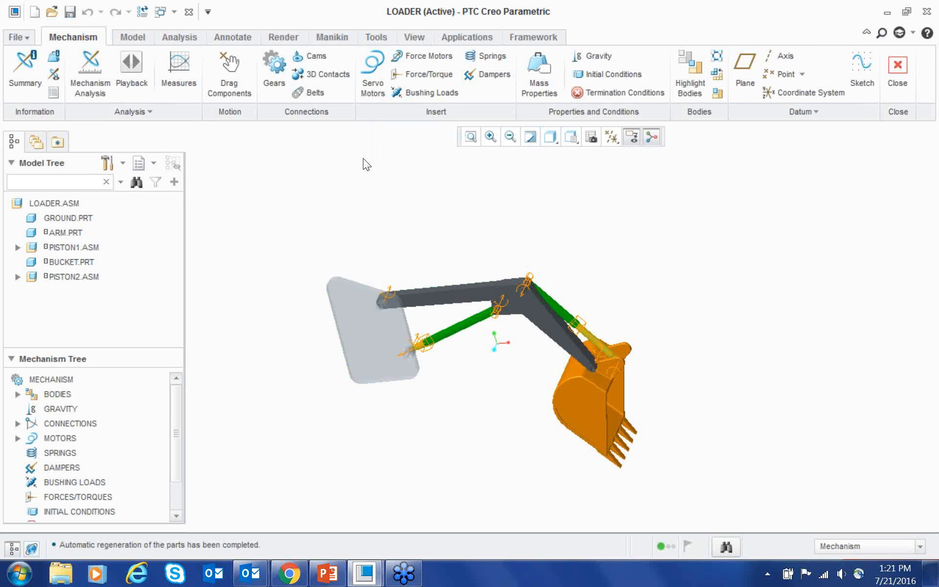
- Expand the motors in the mechanism tree and define a servo motor driven by PISTON1's translation motion axis
click(18, 438)
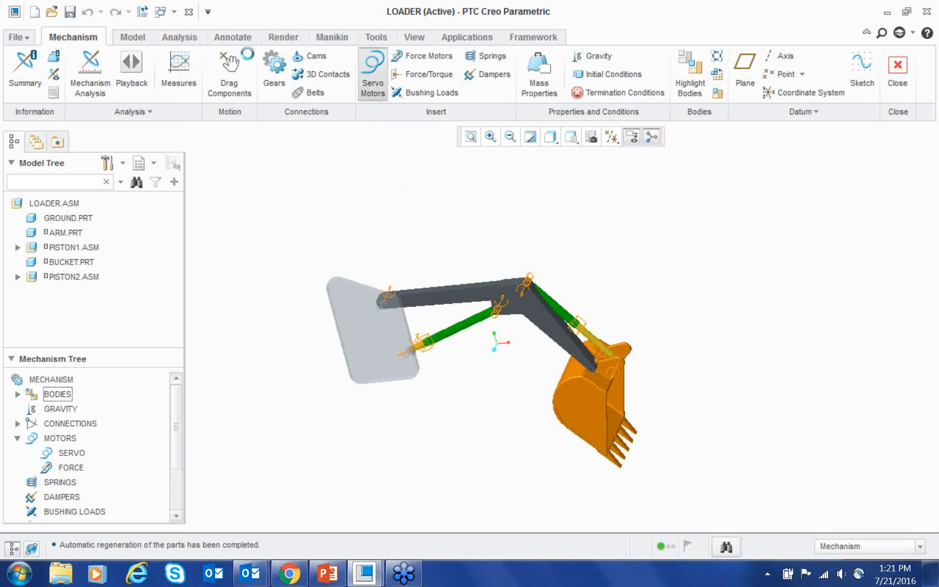
drag(244, 138, 71, 128)
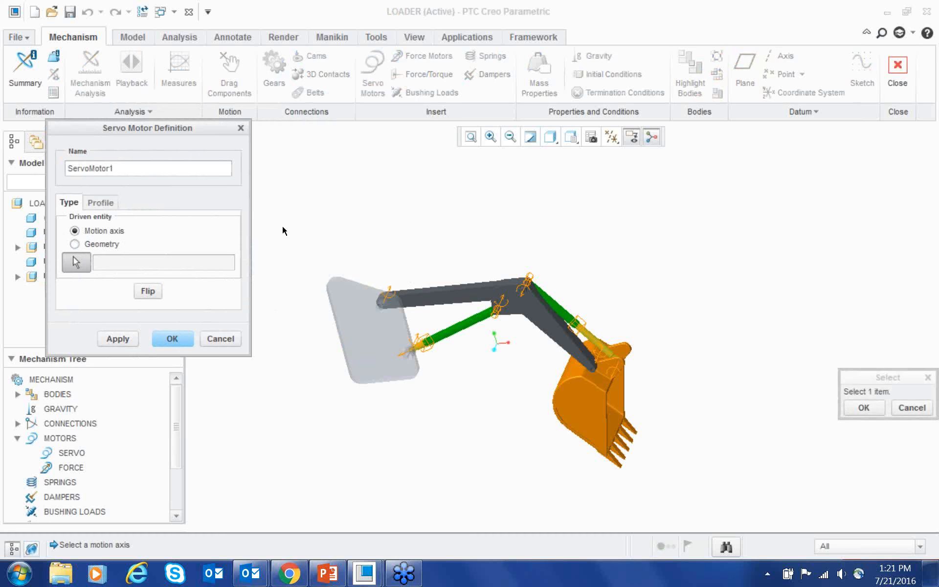
scroll(423, 349, up, 5)
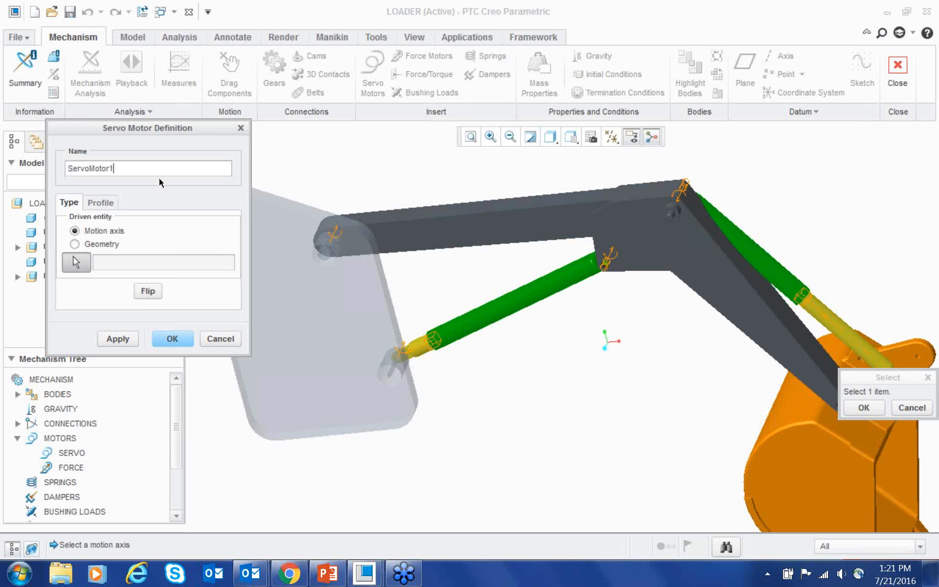
scroll(336, 245, up, 1)
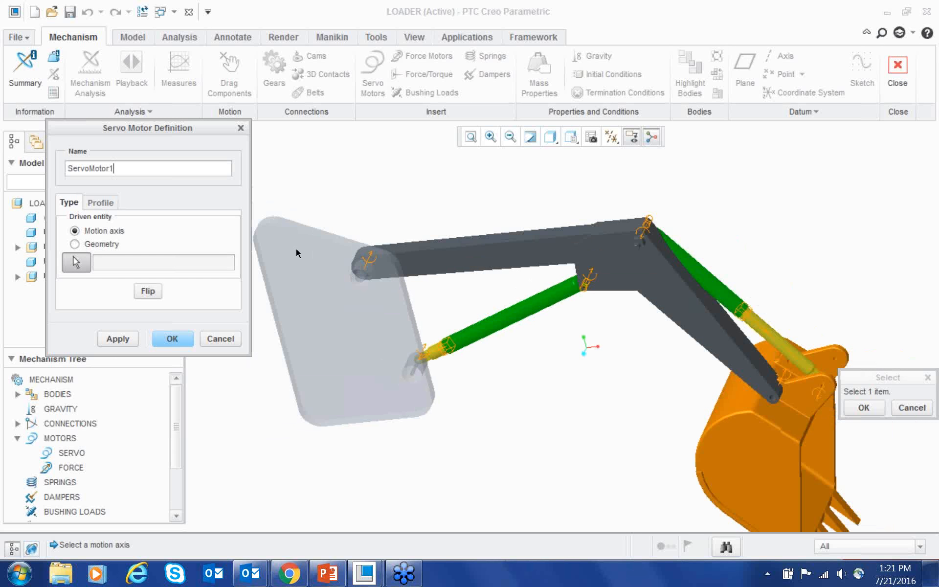
scroll(291, 246, down, 1)
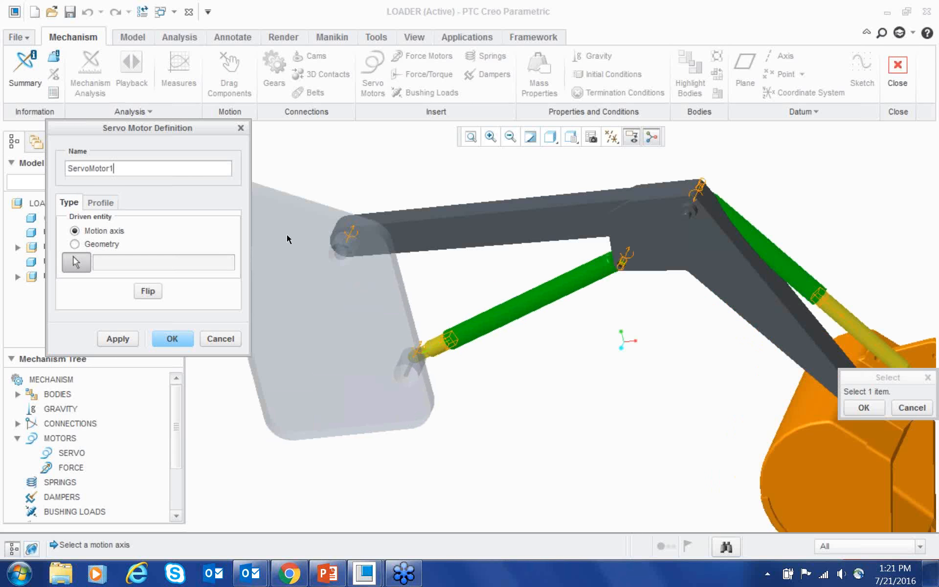
click(287, 238)
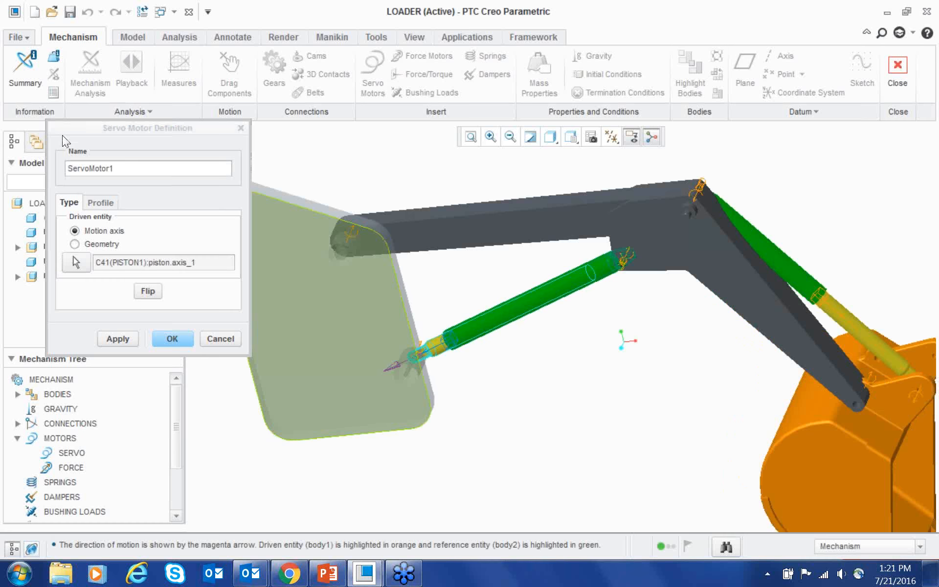
- Set the PISTON1 servo motor's profile to Velocity with a constant magnitude of 6 mm/sec
click(111, 229)
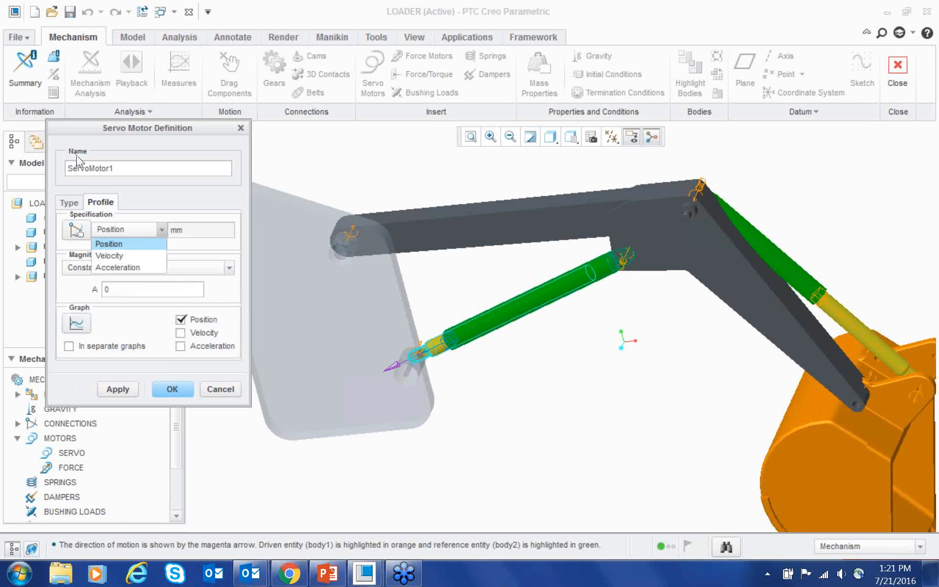
click(109, 255)
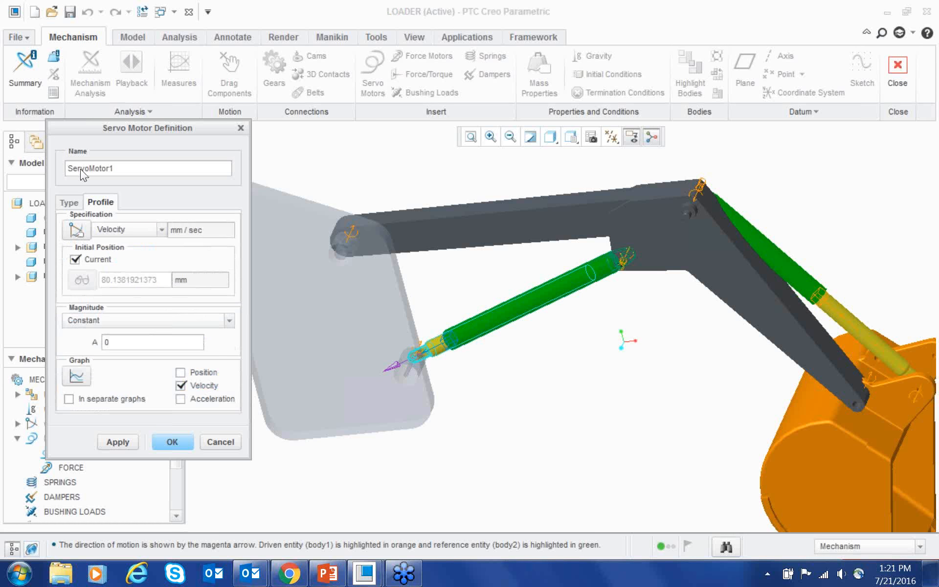
text(6)
drag(147, 127, 122, 81)
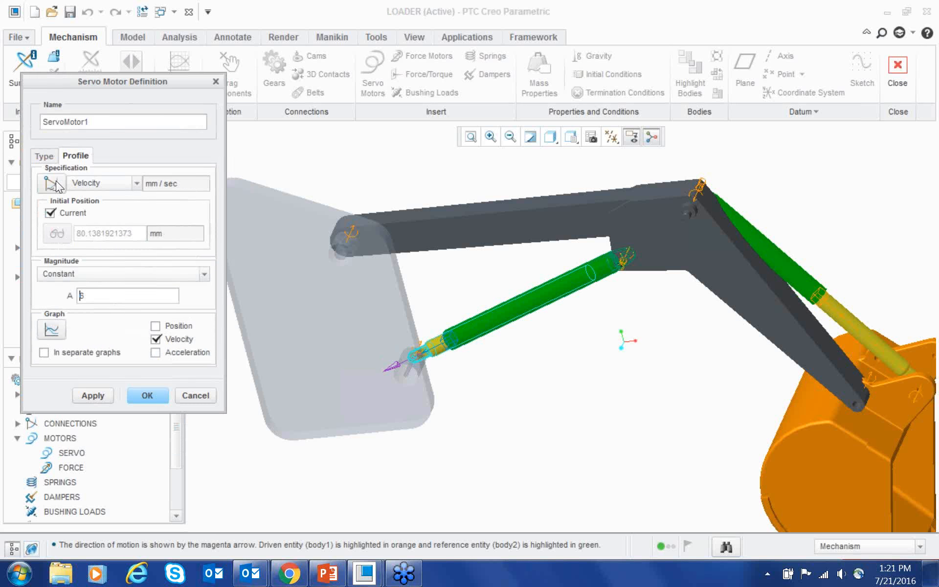
- Graph the PISTON1 motor's velocity profile over time, close the graph and accept the motor definition
click(51, 329)
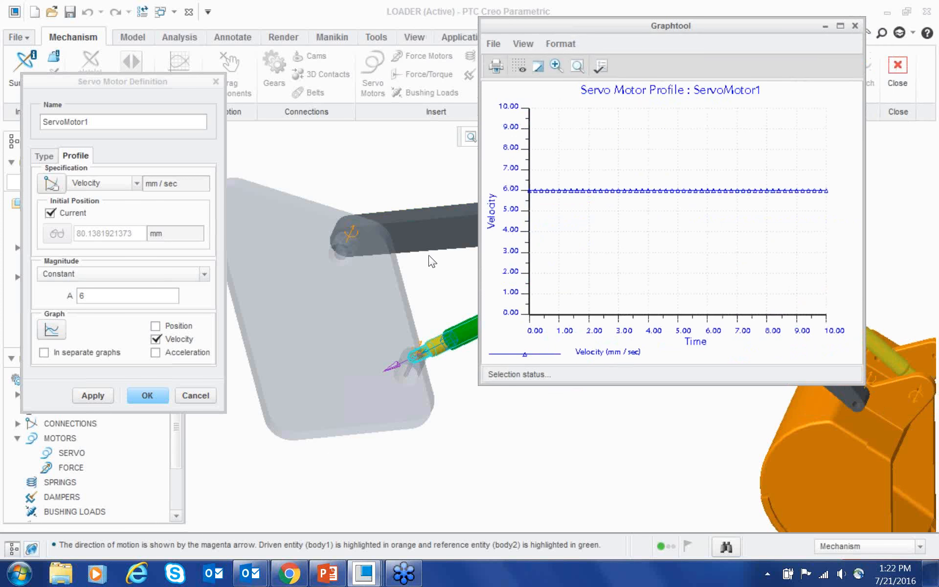
drag(559, 255, 566, 328)
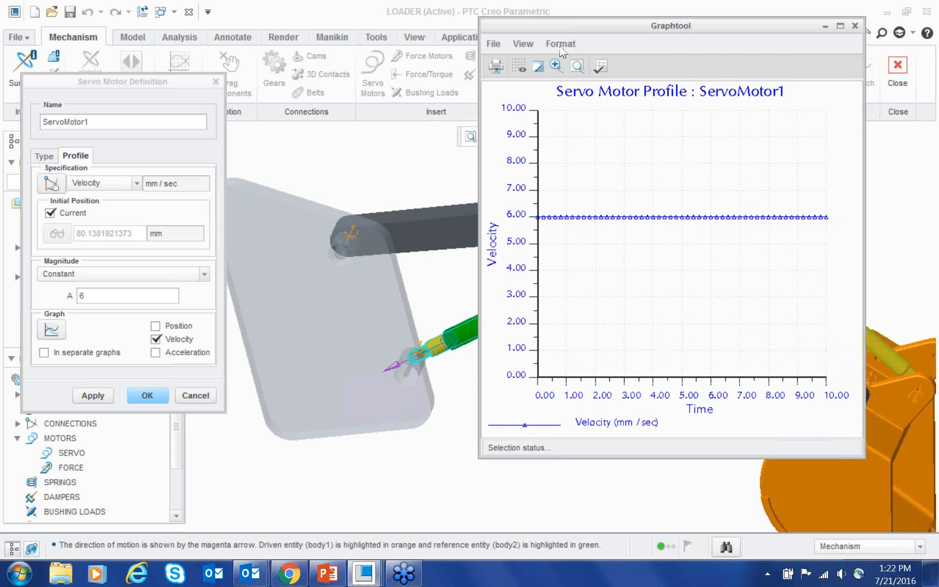
key(alt+F4)
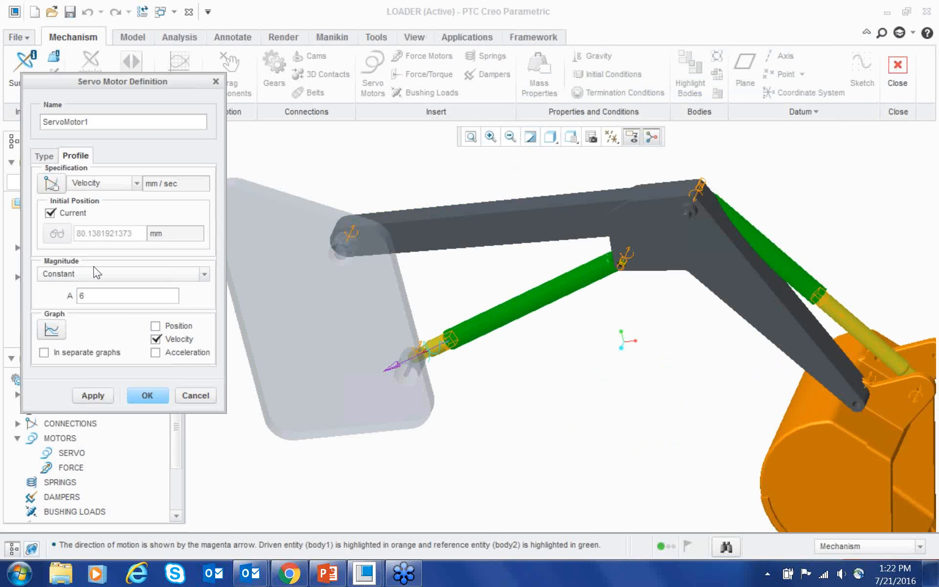
key(Return)
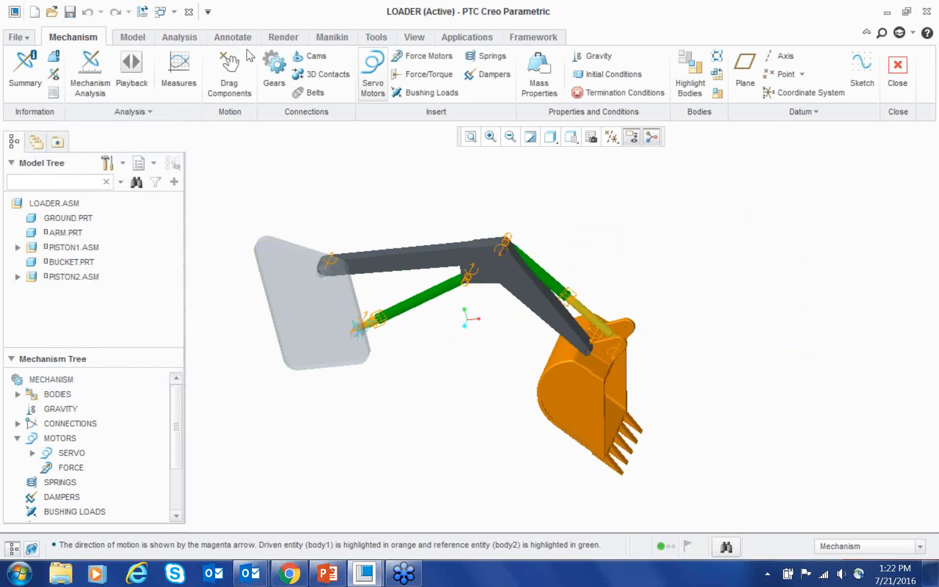
- Define a second servo motor on PISTON2's translation motion axis and flip its motion direction
click(373, 73)
scroll(548, 302, up, 2)
scroll(548, 302, up, 2)
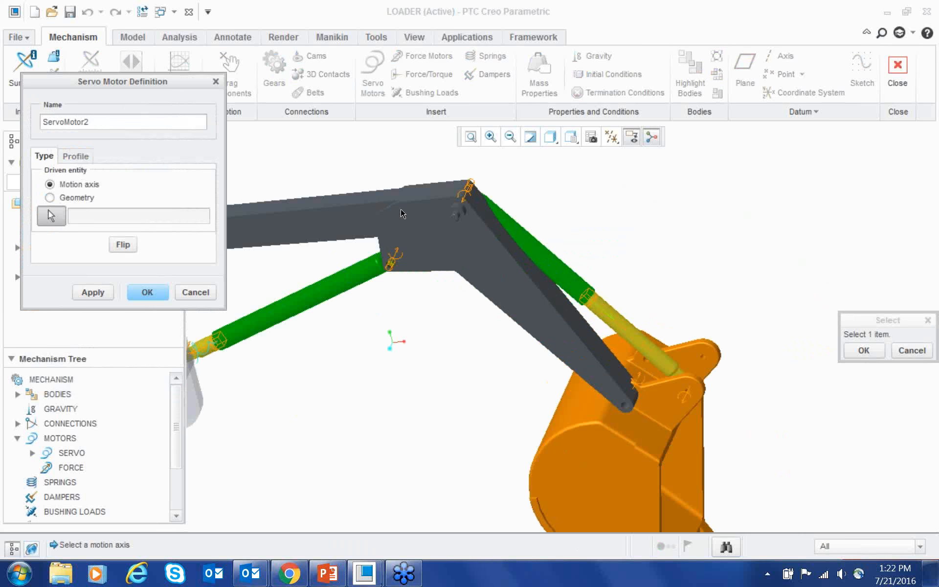
click(402, 210)
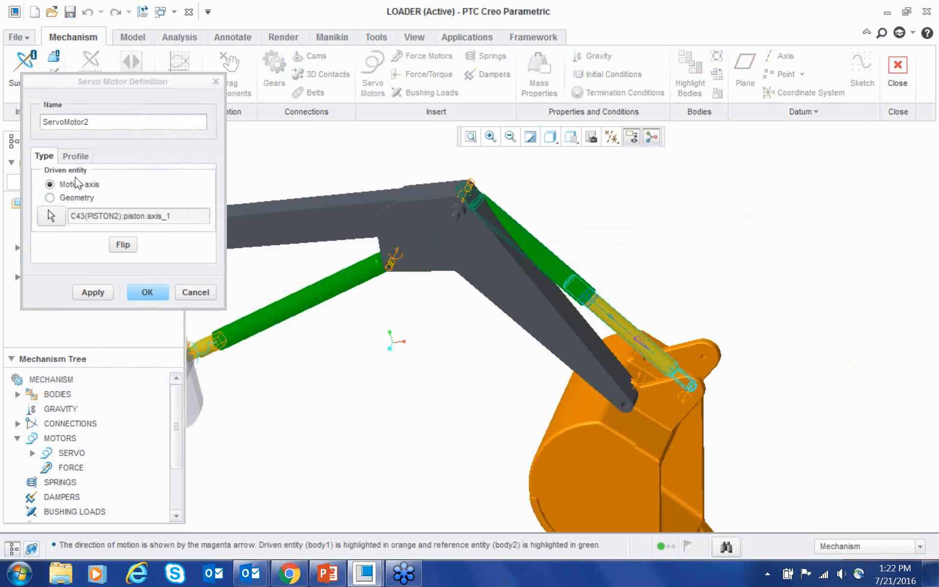
click(75, 155)
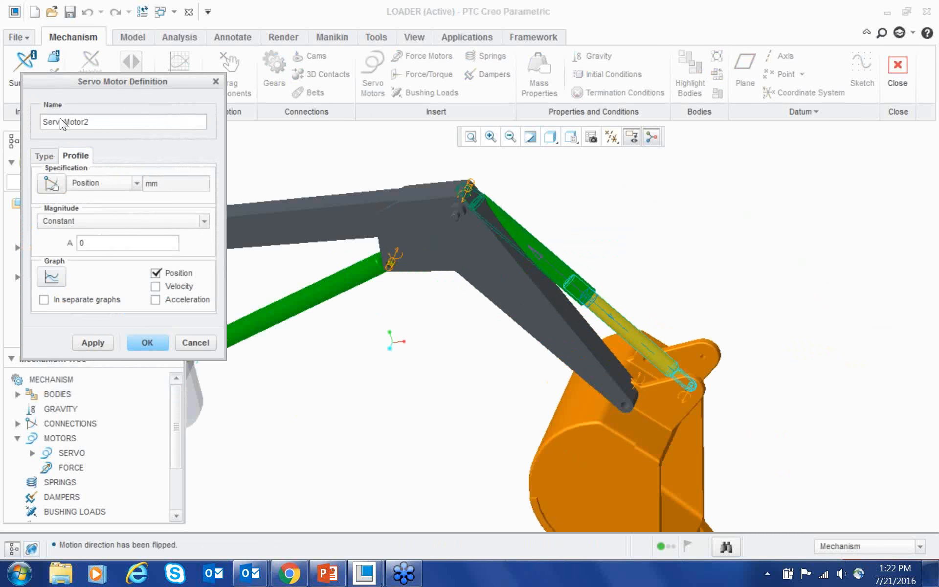
- Set the PISTON2 servo motor's profile to Velocity with a Parabolic magnitude, using A = 0 and B = 0.008
click(100, 183)
click(86, 210)
click(98, 274)
click(59, 344)
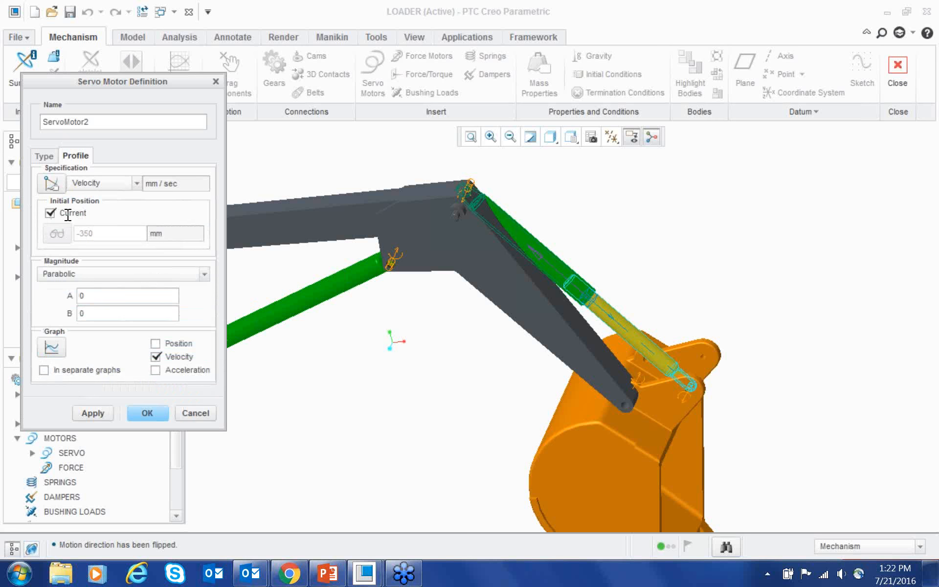
text(.008)
- Graph the PISTON2 motor's parabolic velocity profile, close the graph and accept the motor definition
click(52, 347)
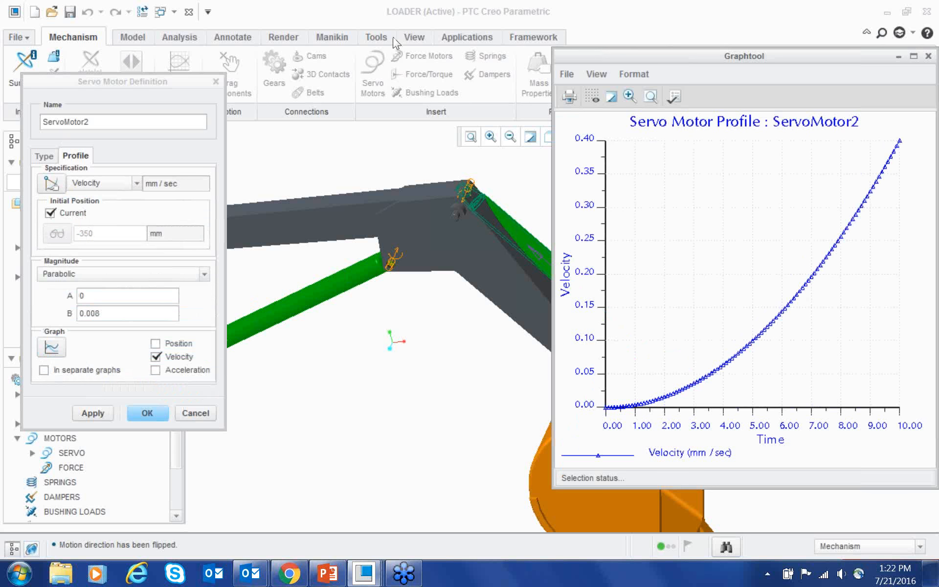
mouse_move(588, 56)
mouse_down()
mouse_move(504, 37)
mouse_move(546, 33)
mouse_move(487, 36)
mouse_up()
drag(363, 26, 400, 26)
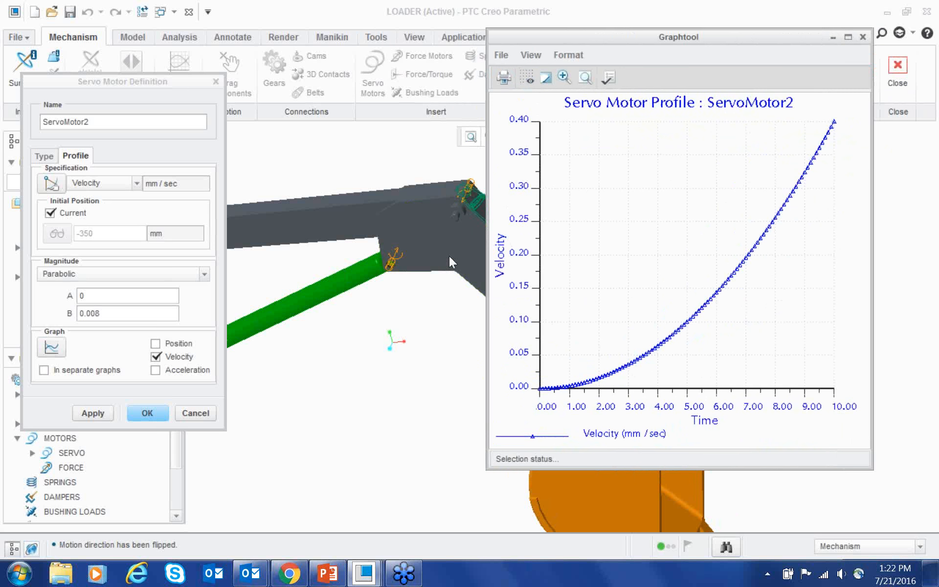
click(862, 37)
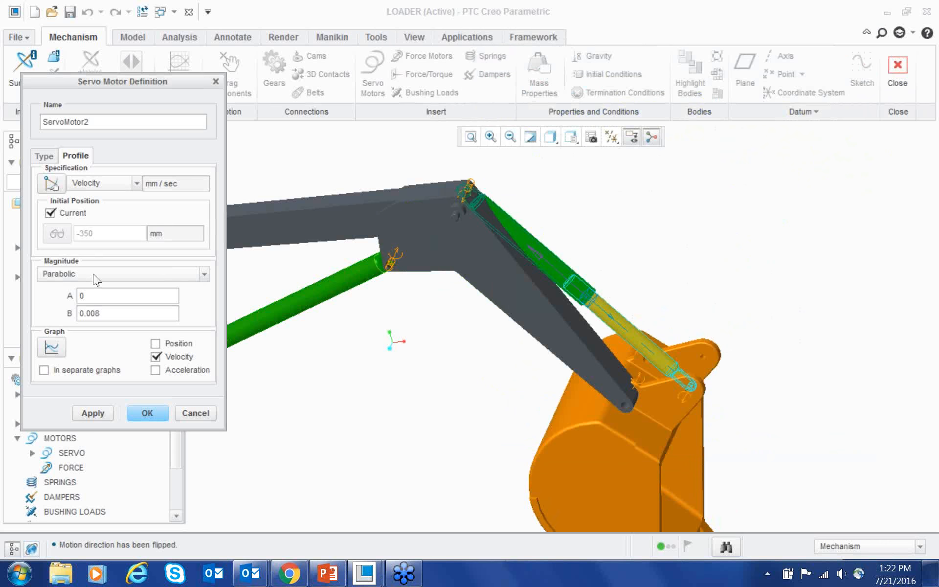
key(Return)
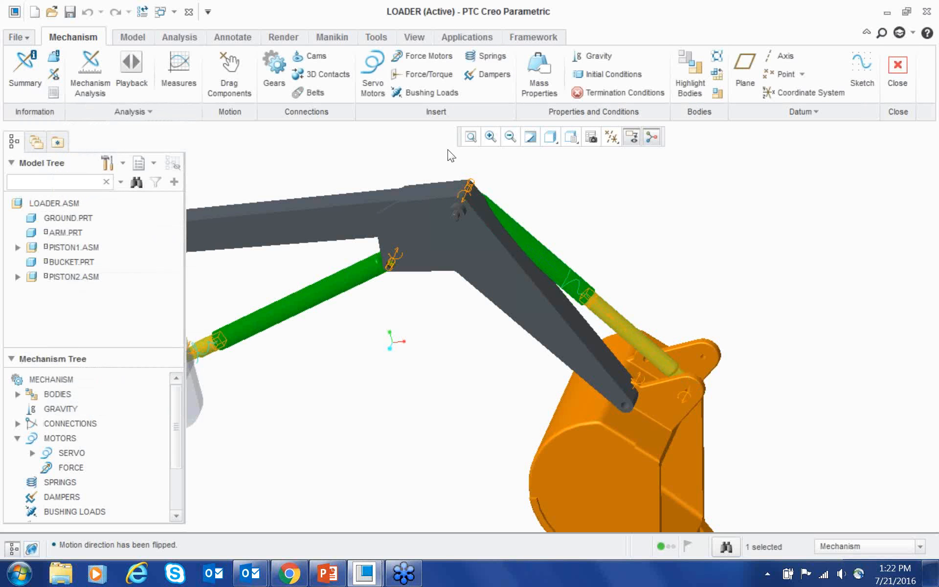
- Orient the loader assembly to the front view
key(ctrl+d)
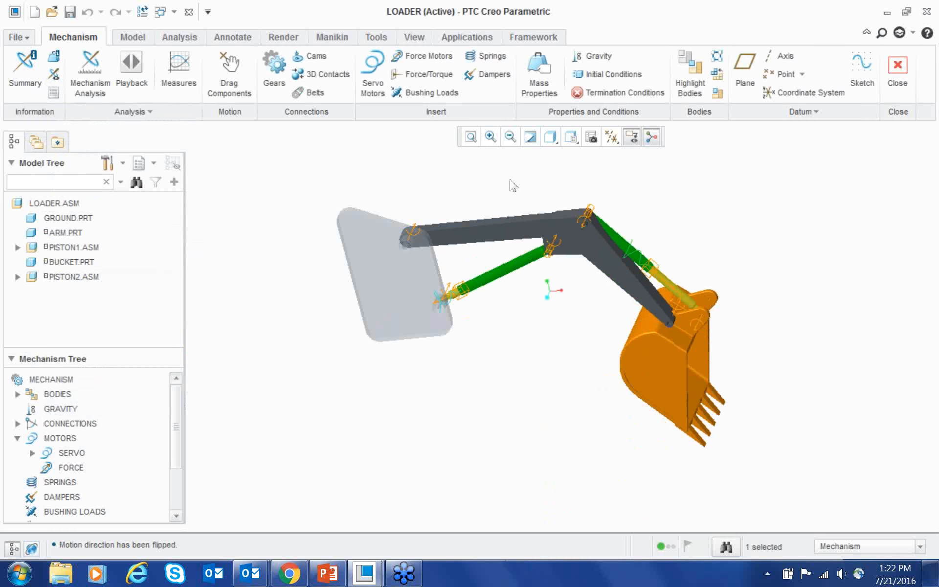
scroll(380, 127, up, 2)
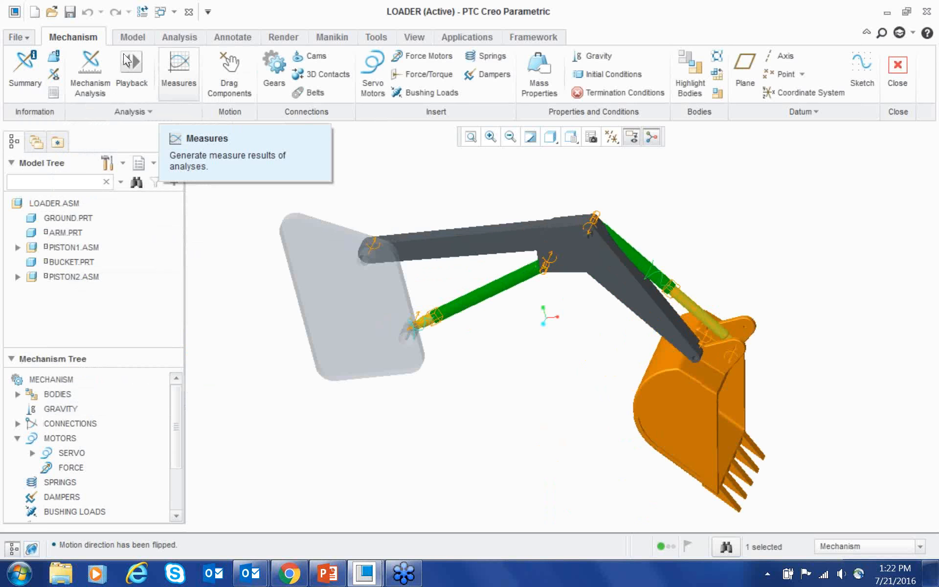
click(570, 136)
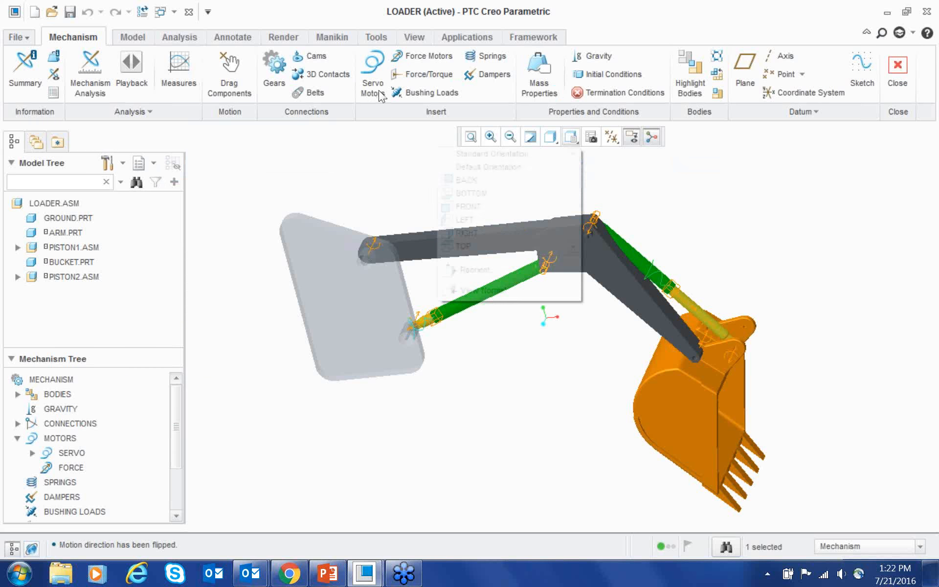
key(Down)
key(Down)
key(Return)
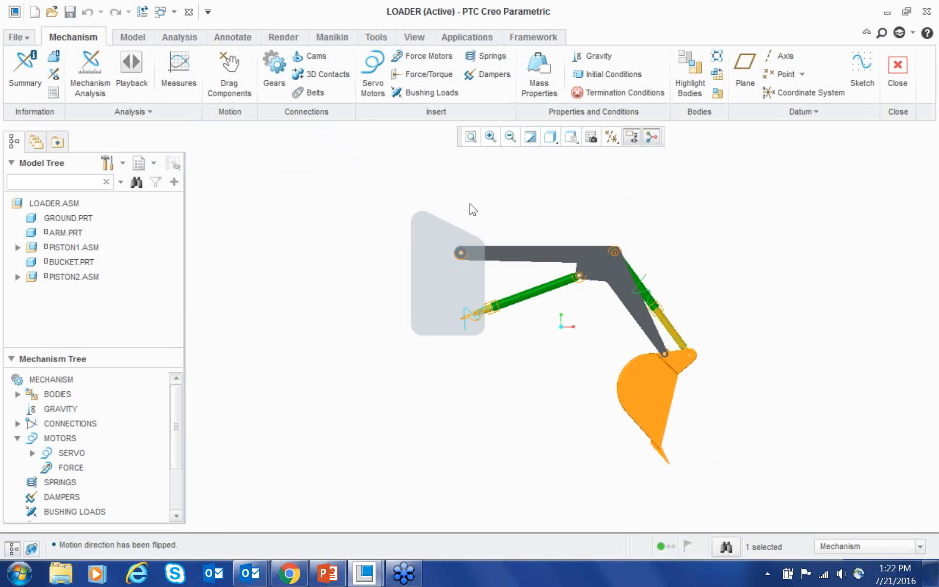
- Create a Position measure for the bucket's edge_end point relative to WCS, using the Y-component evaluated at each time step
click(179, 74)
click(757, 235)
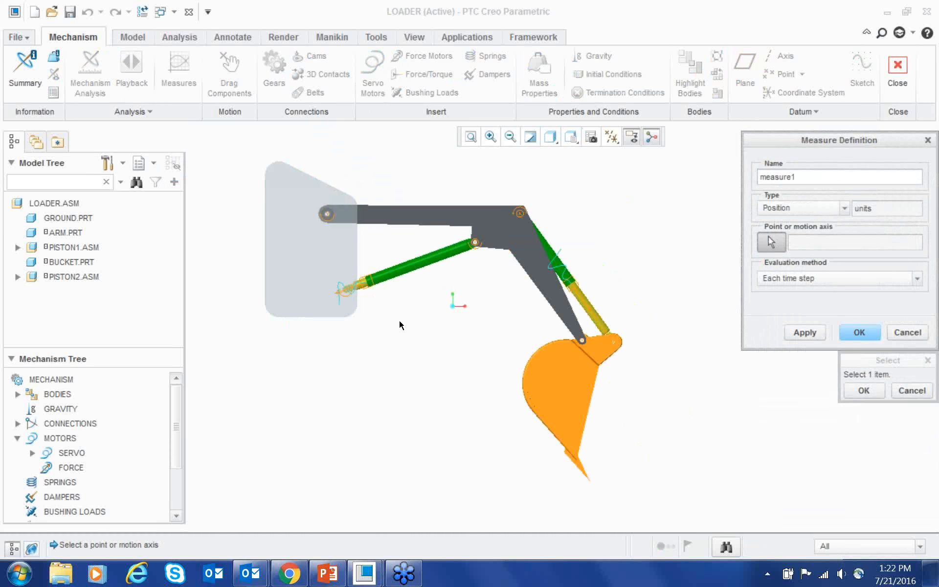
click(589, 480)
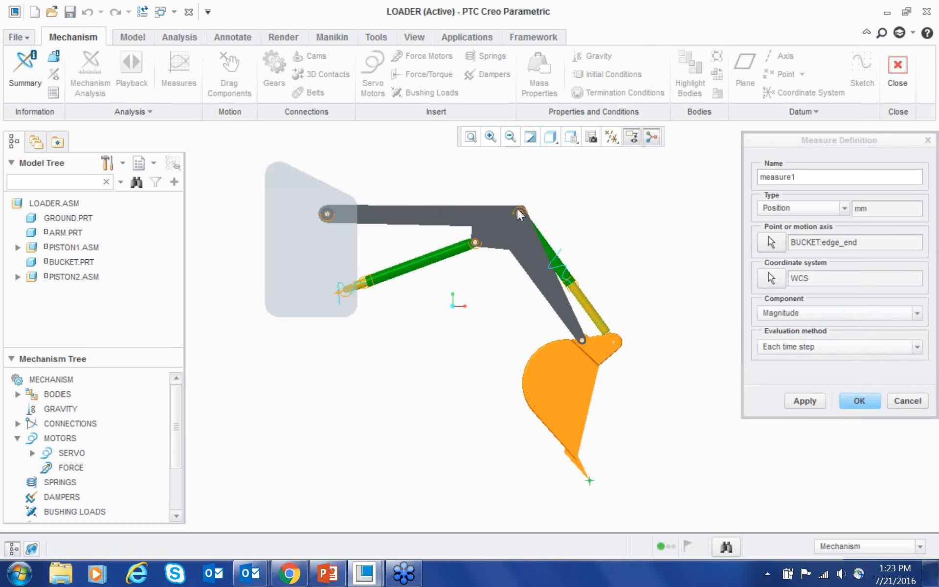
click(917, 313)
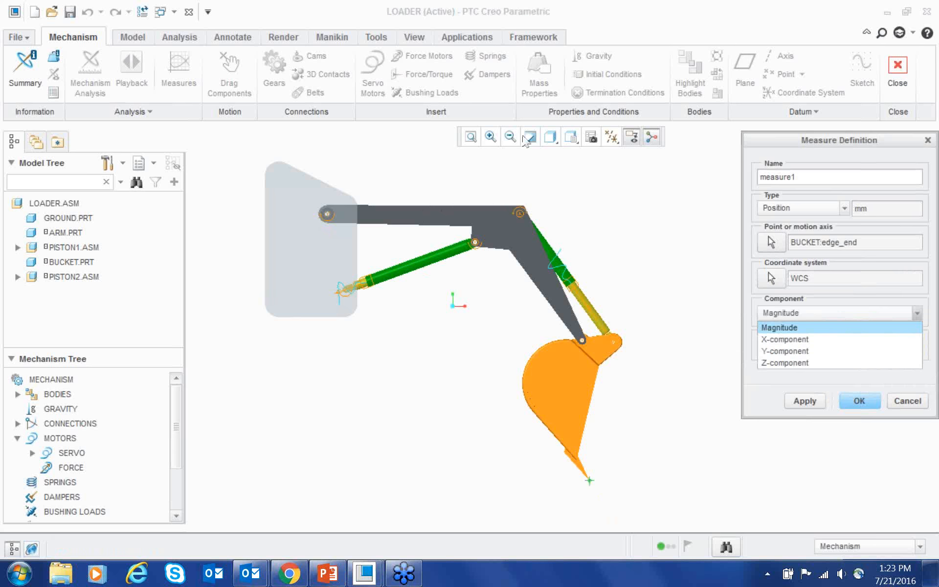
key(Down)
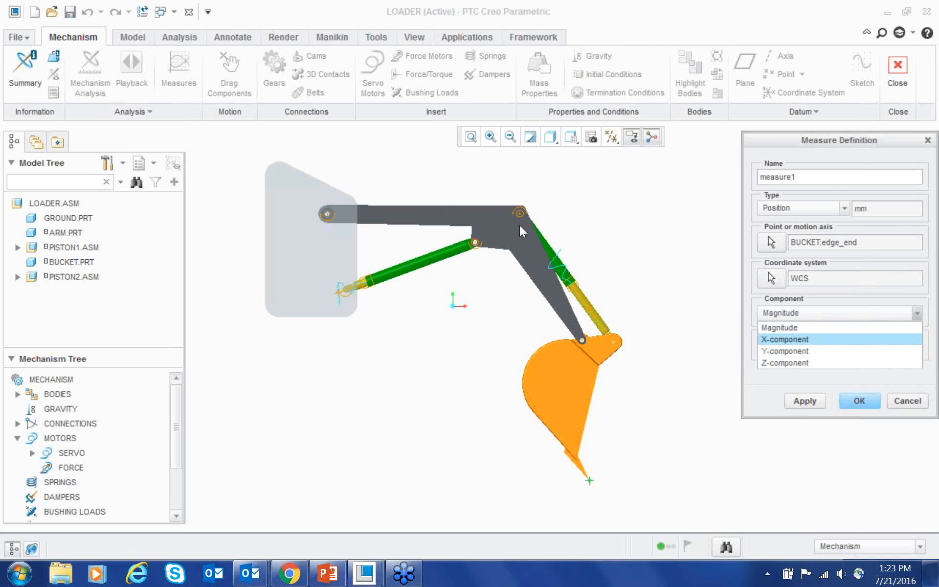
key(Return)
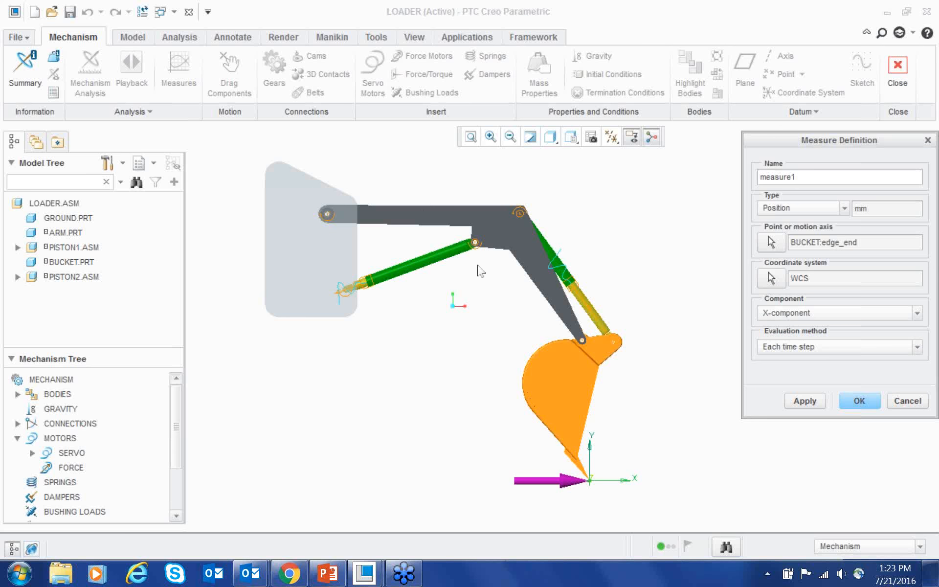
key(alt+Down)
key(Down)
key(Return)
key(Return)
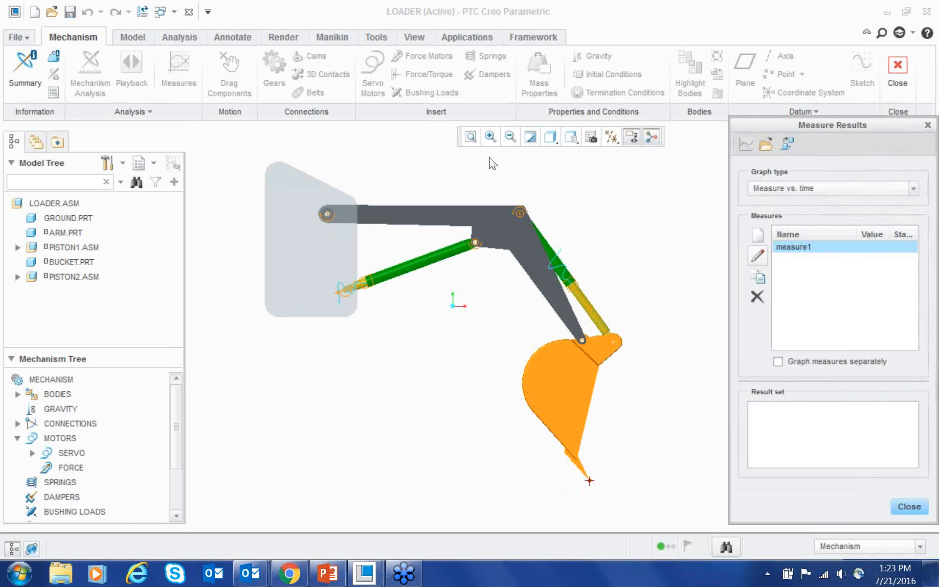
- Create a Velocity measure for the bucket's edge_end point relative to WCS, evaluated at each time step
click(723, 171)
click(808, 209)
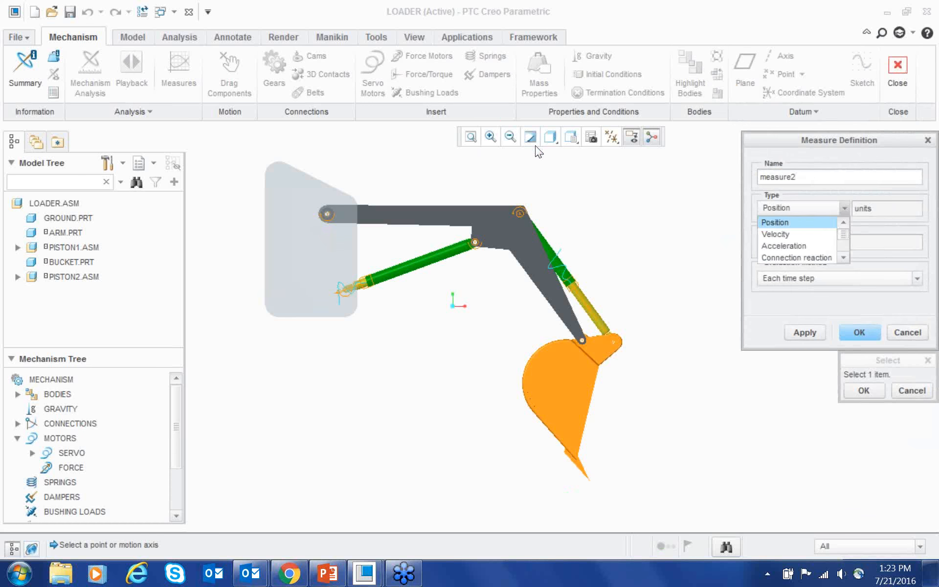
click(776, 234)
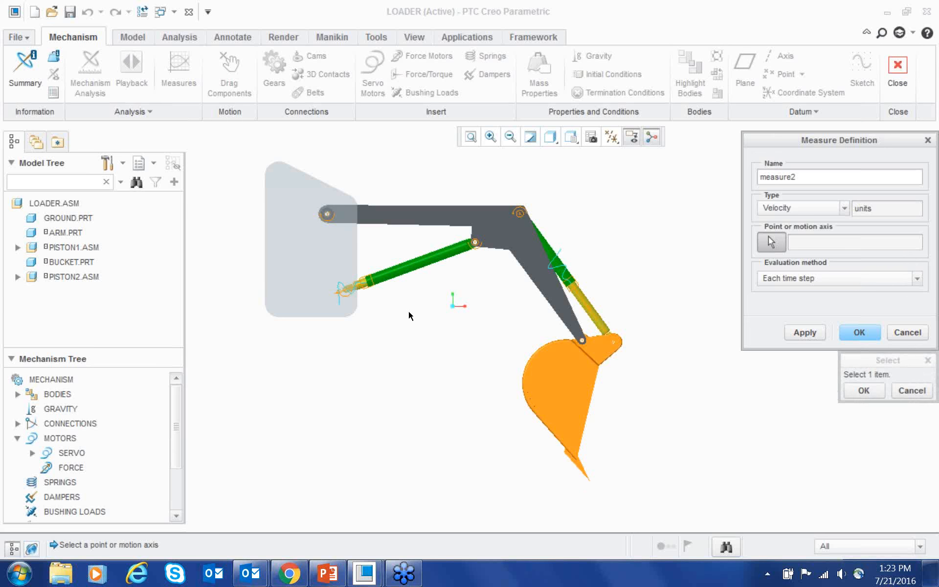
click(589, 481)
click(811, 314)
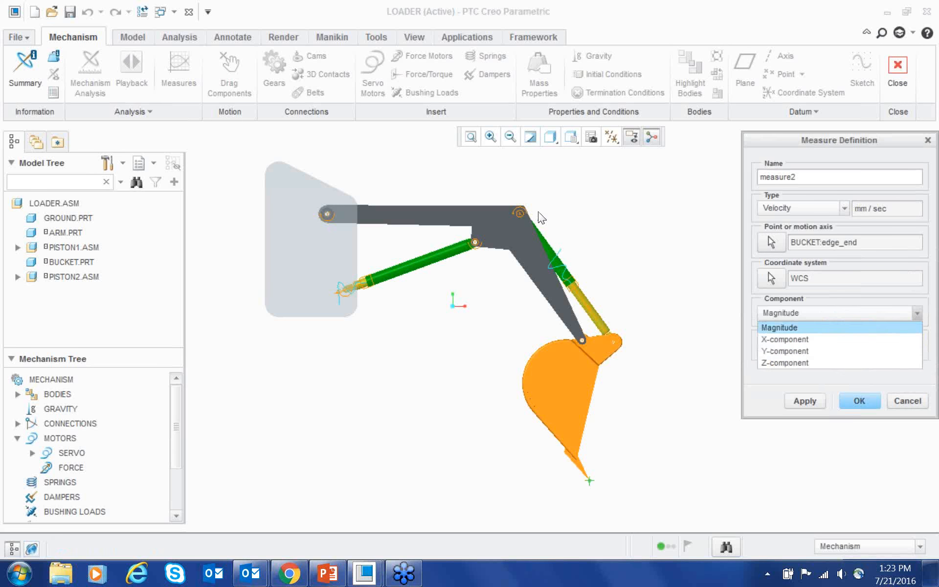
click(802, 334)
click(798, 346)
click(787, 372)
click(859, 401)
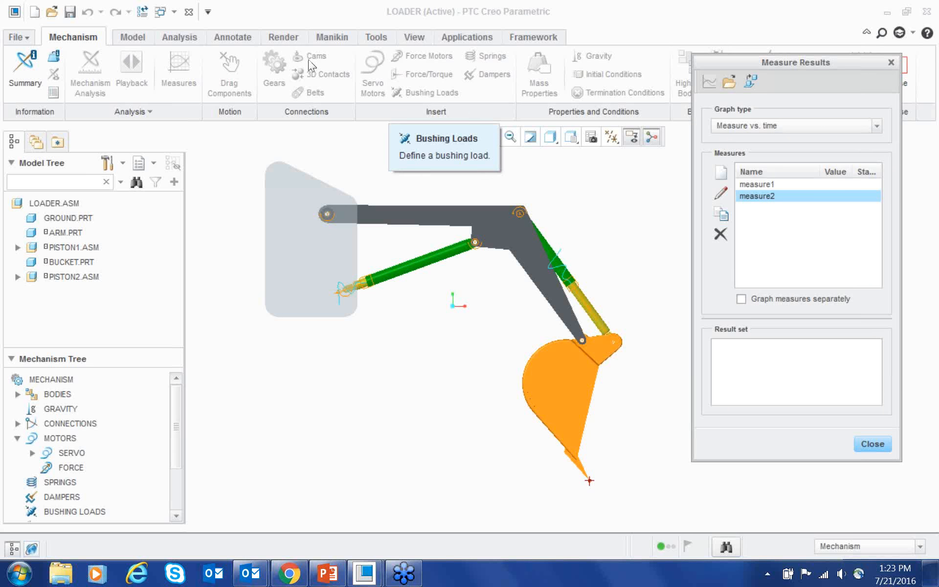
- Close the measure results and define a new Kinematic mechanism analysis with an end time of 50
middle_click(577, 293)
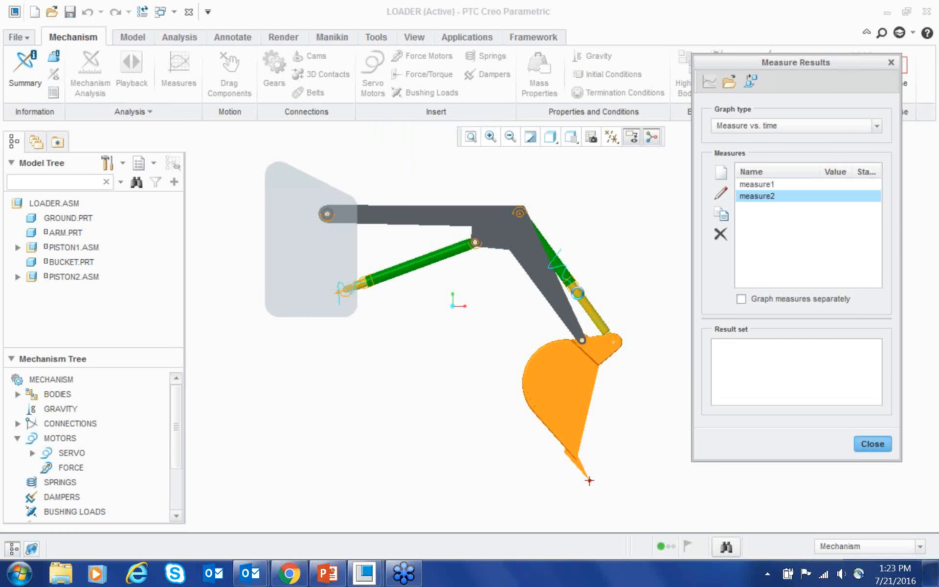
scroll(563, 453, up, 1)
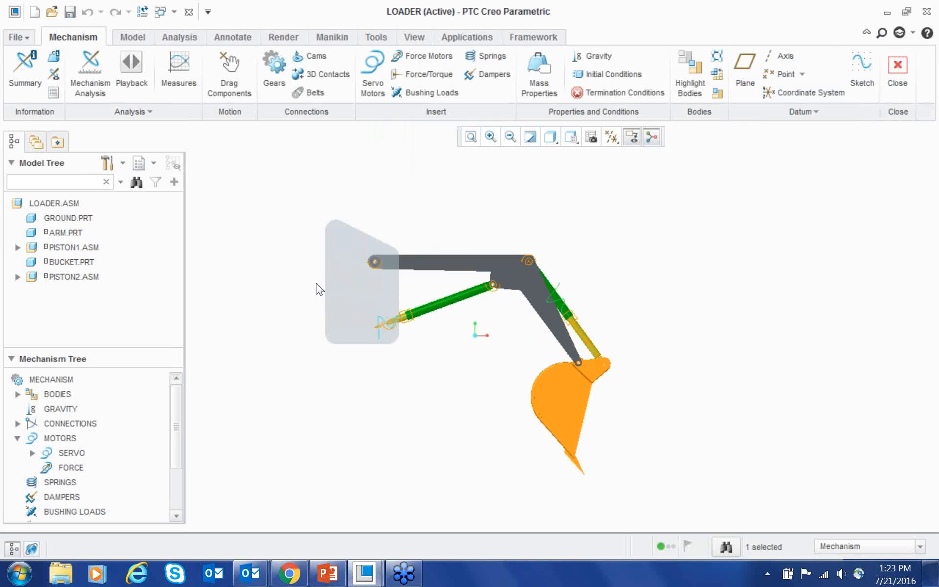
scroll(471, 417, down, 1)
click(73, 65)
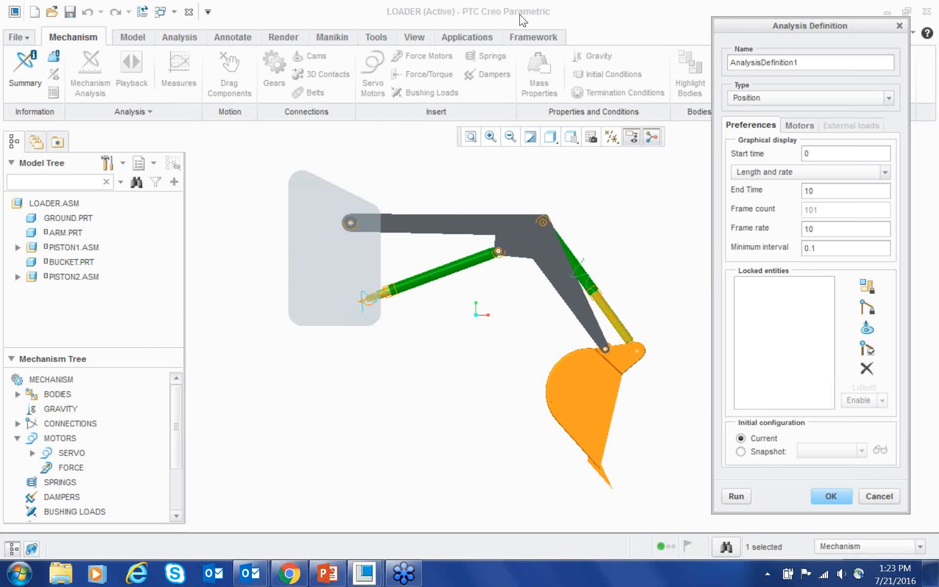
click(786, 97)
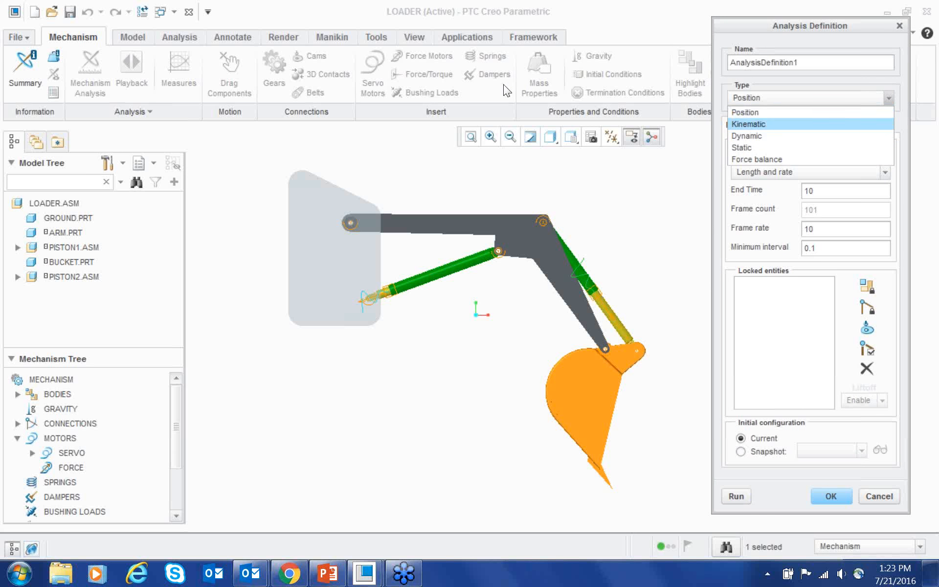
click(782, 124)
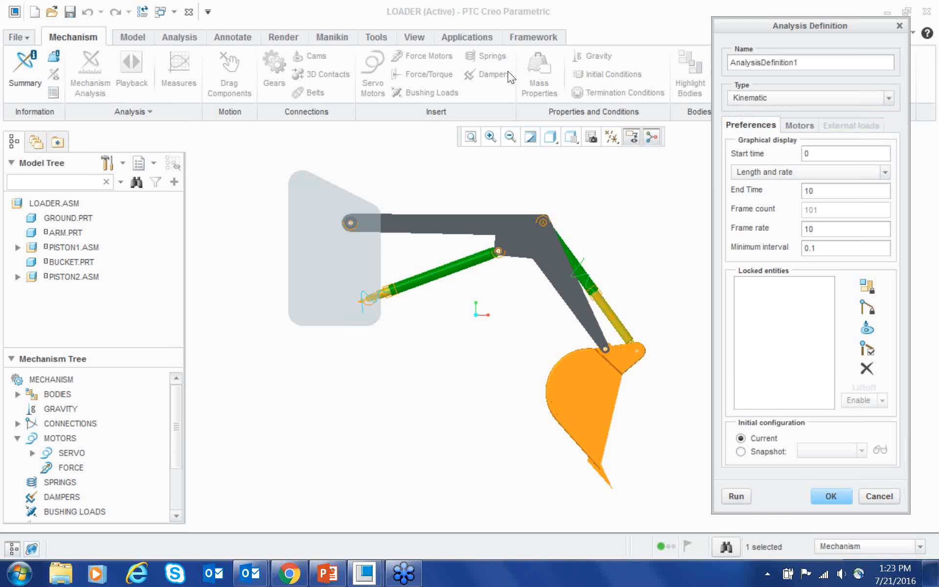
drag(760, 26, 752, 10)
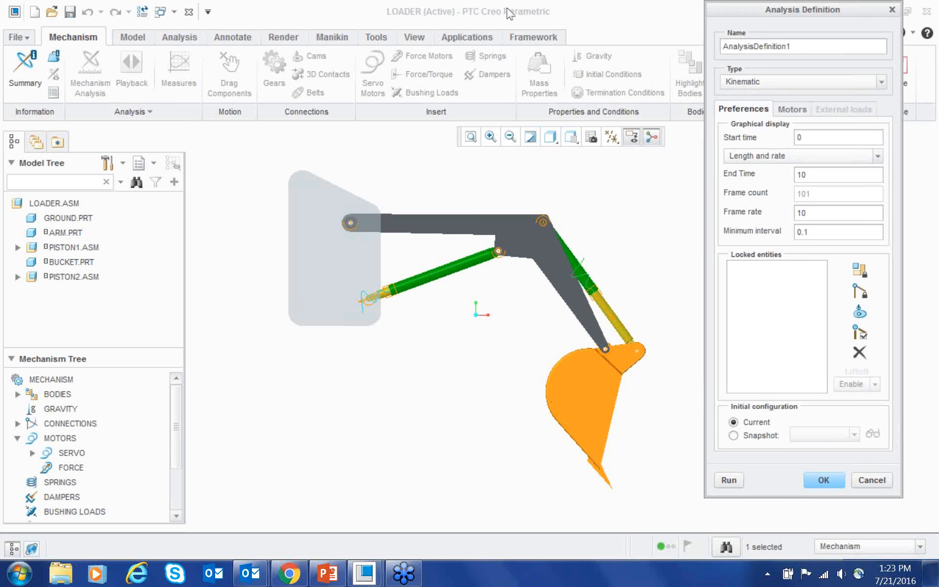
drag(760, 11, 759, 30)
double_click(806, 193)
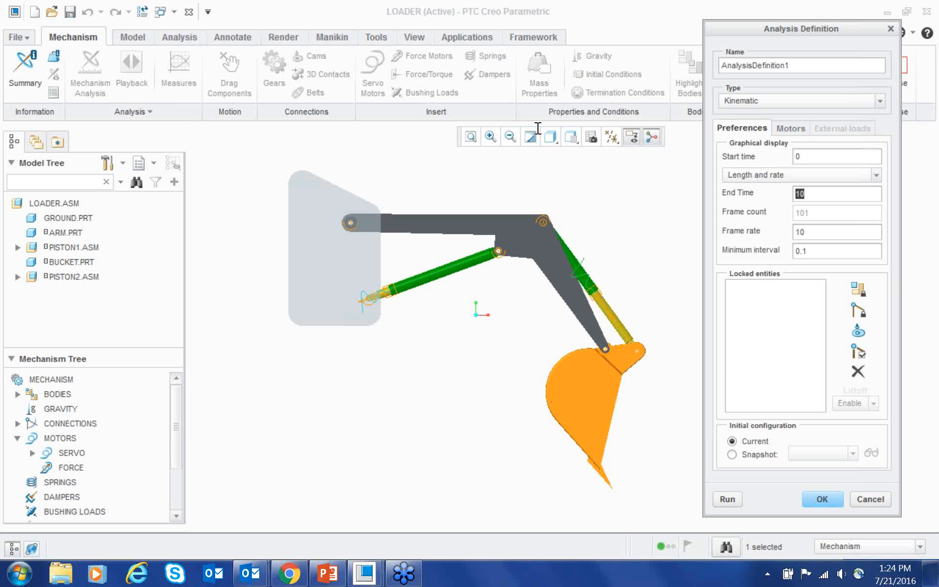
text(5)
- Check that ServoMotor1 and ServoMotor2 run from Start to End, then run the kinematic analysis and accept its definition
click(790, 128)
click(750, 167)
click(749, 185)
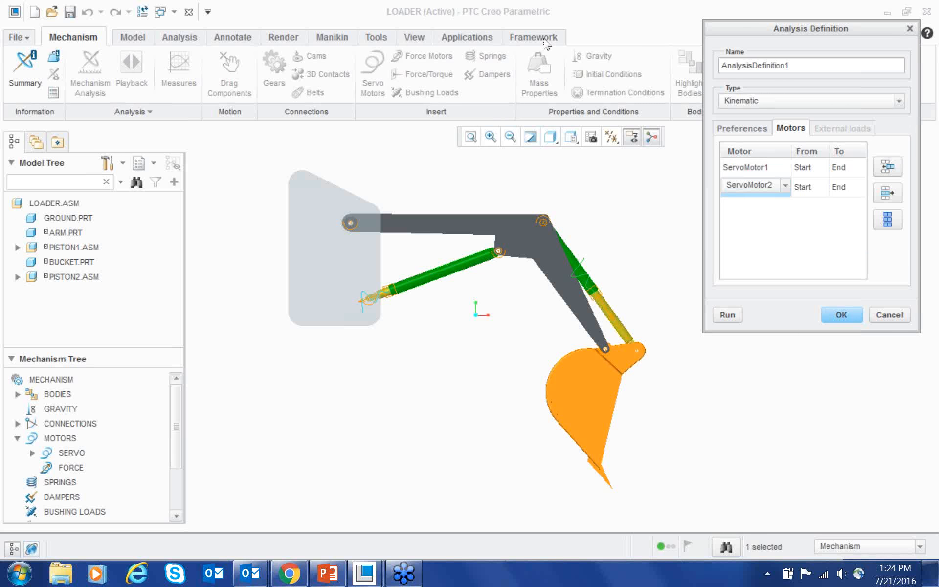
drag(810, 28, 797, 51)
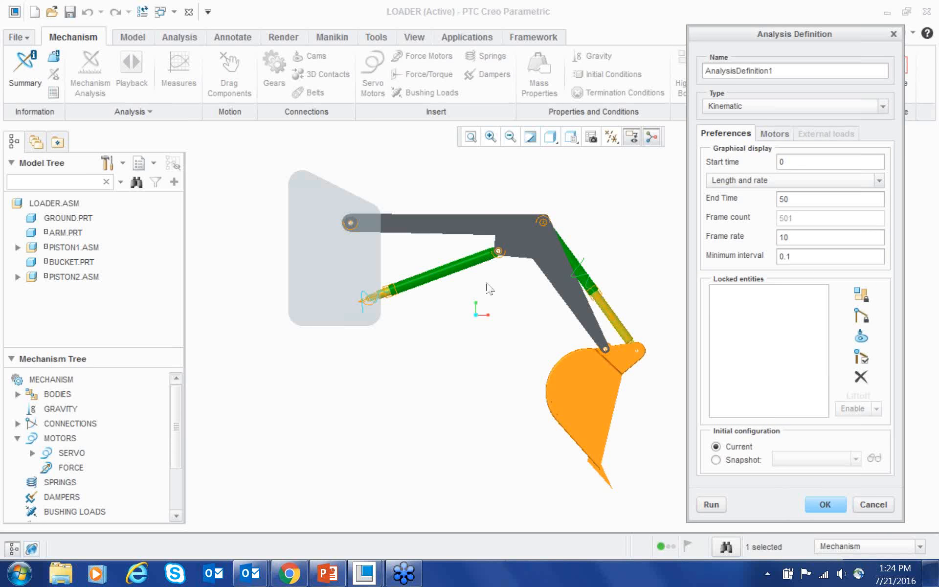
scroll(272, 381, up, 1)
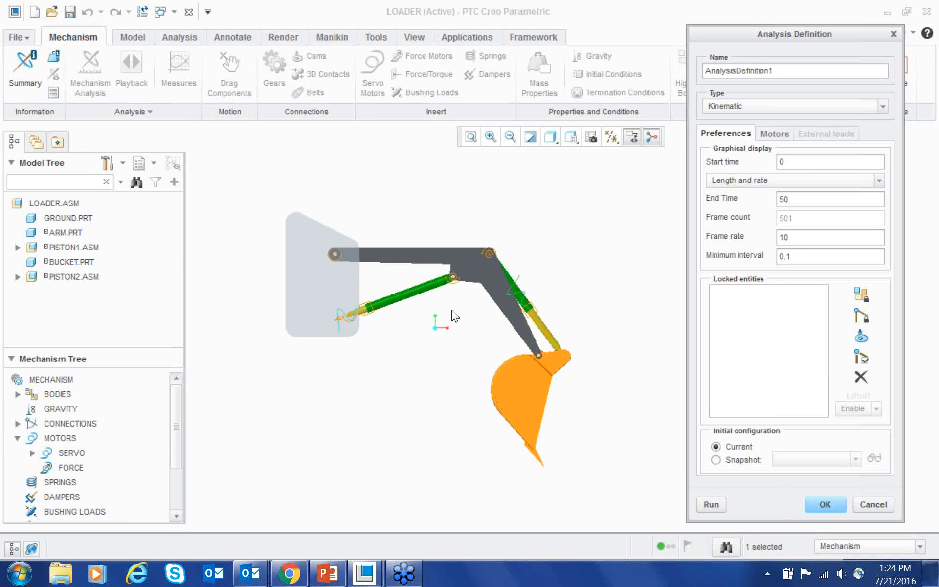
click(711, 504)
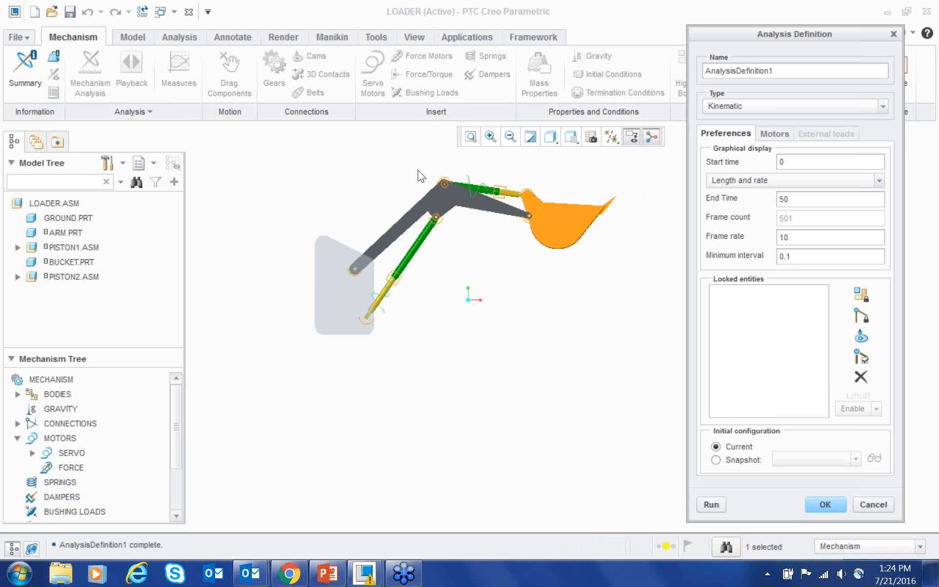
key(Return)
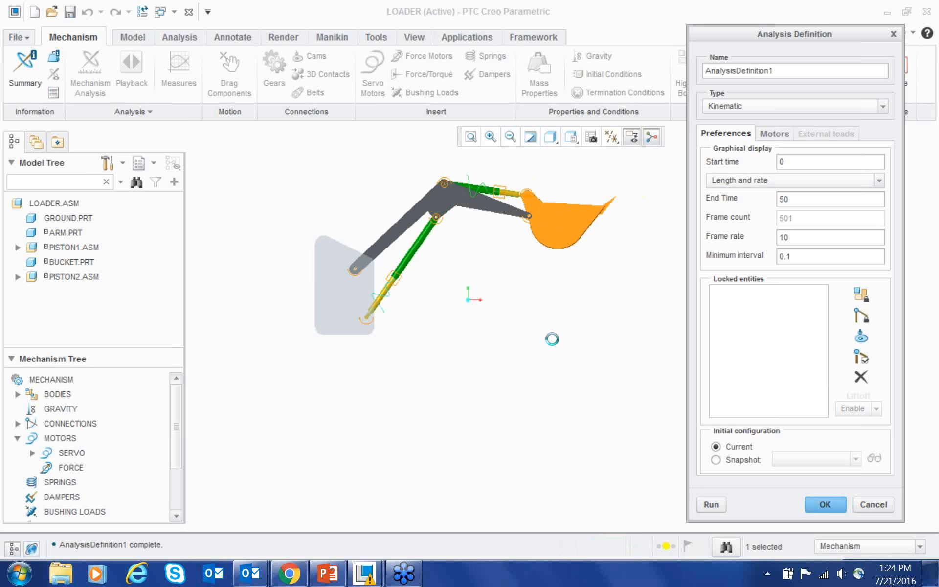
- Locate and select AnalysisDefinition1 among the analyses in the mechanism tree
scroll(117, 312, down, 2)
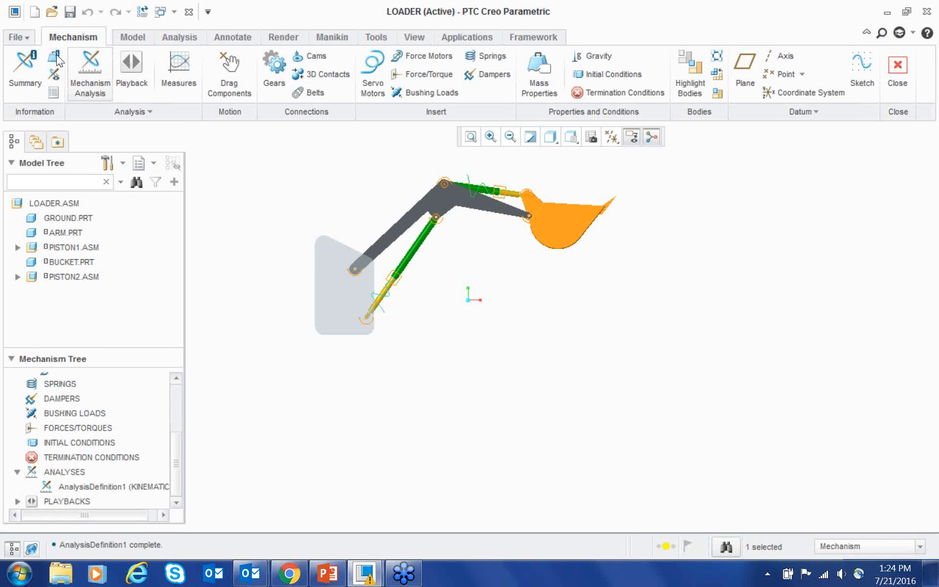
click(76, 65)
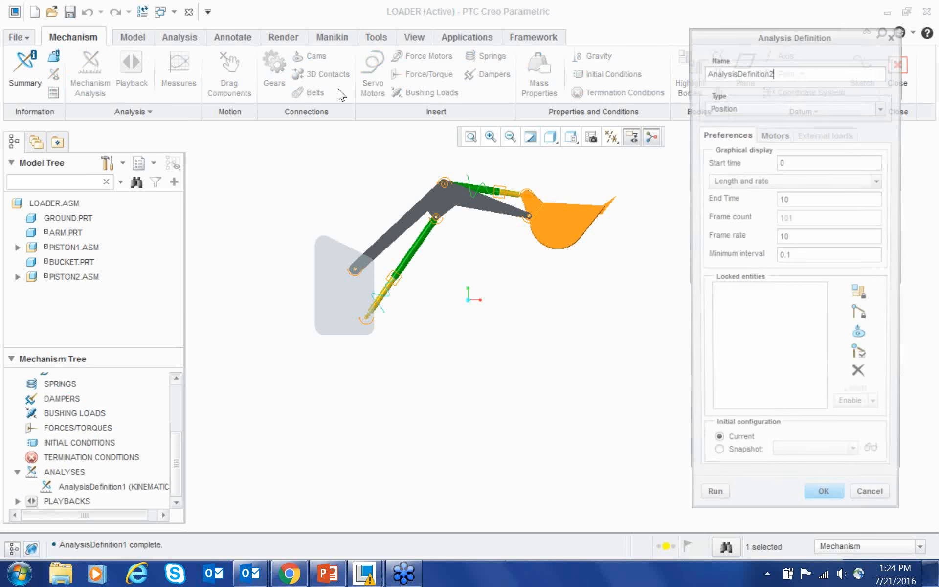
key(Escape)
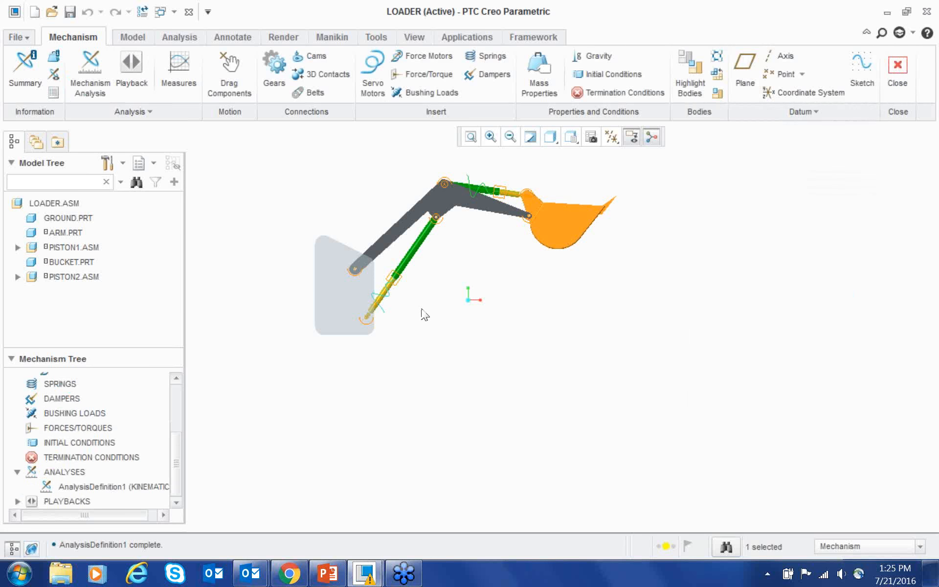
click(98, 324)
scroll(580, 467, up, 1)
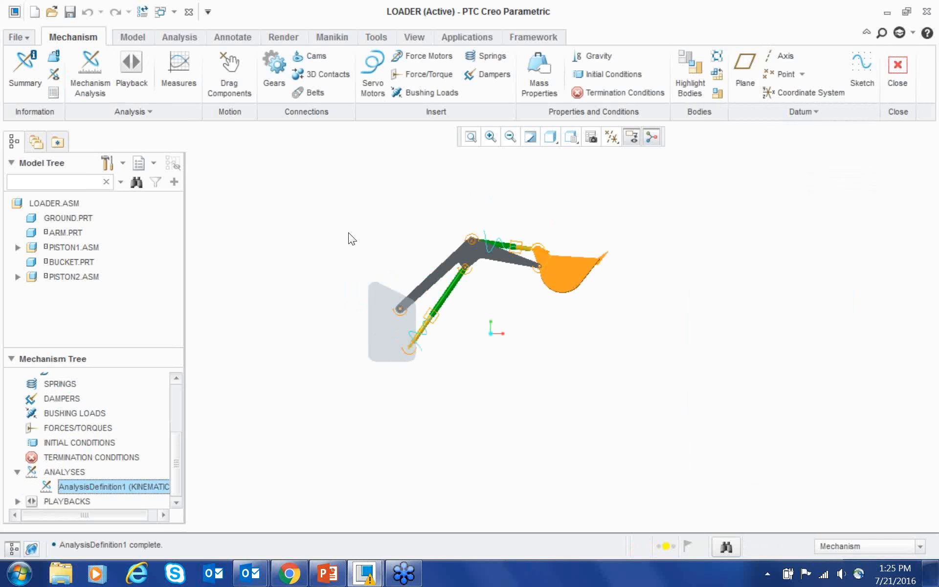
scroll(492, 297, down, 1)
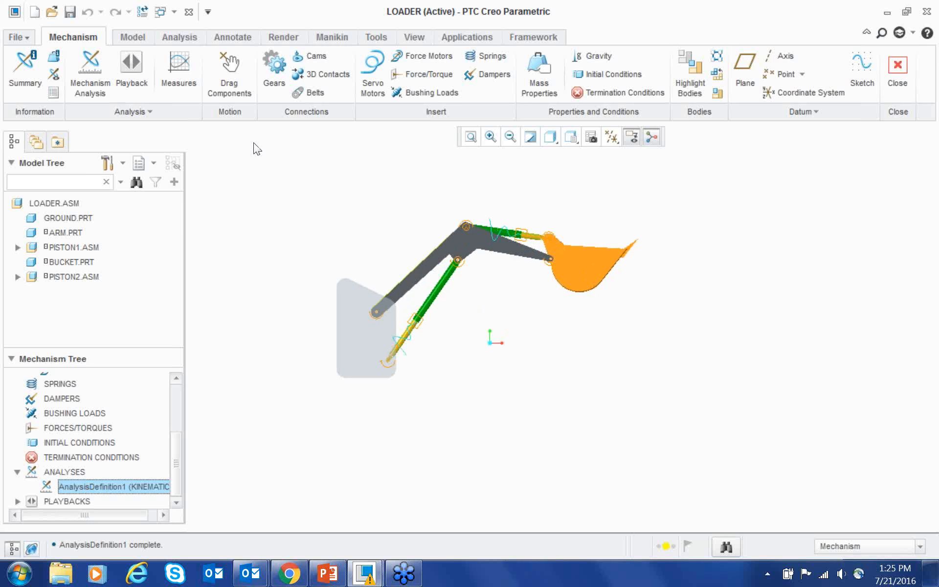
- Graph measure1 against time for the AnalysisDefinition1 result set, showing its full value in the measures list
click(175, 51)
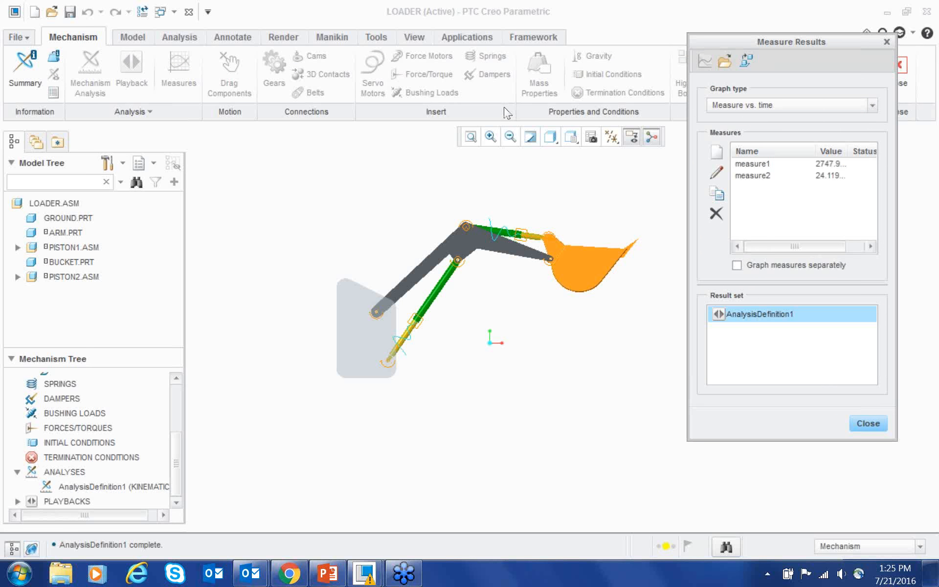
click(756, 161)
mouse_move(815, 151)
mouse_down()
mouse_move(787, 151)
mouse_move(846, 151)
mouse_up()
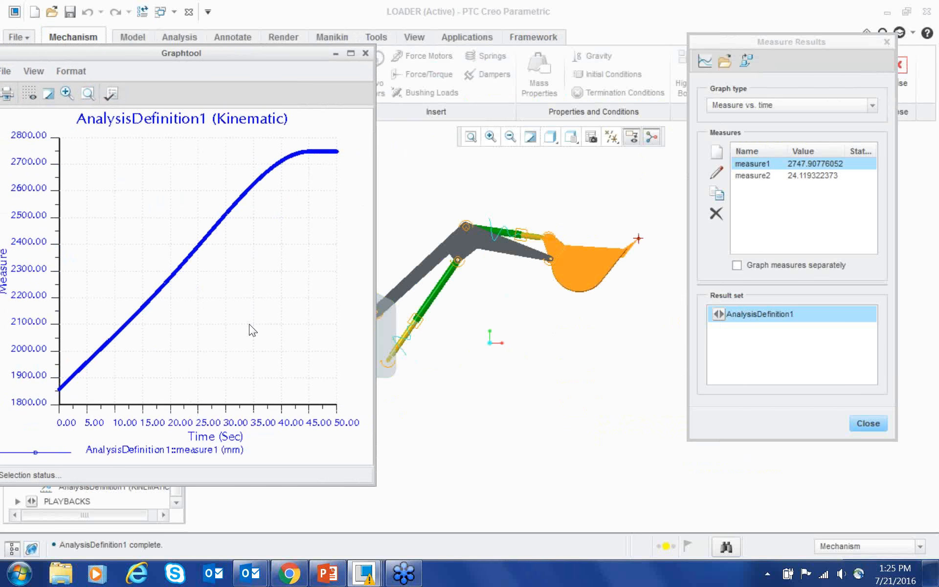
drag(247, 321, 231, 300)
drag(122, 34, 139, 40)
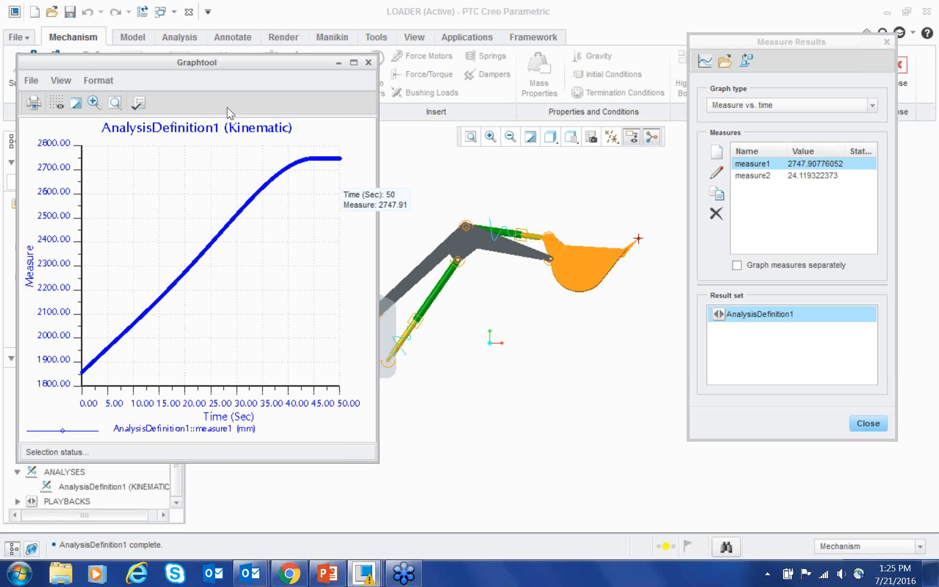
drag(183, 55, 206, 53)
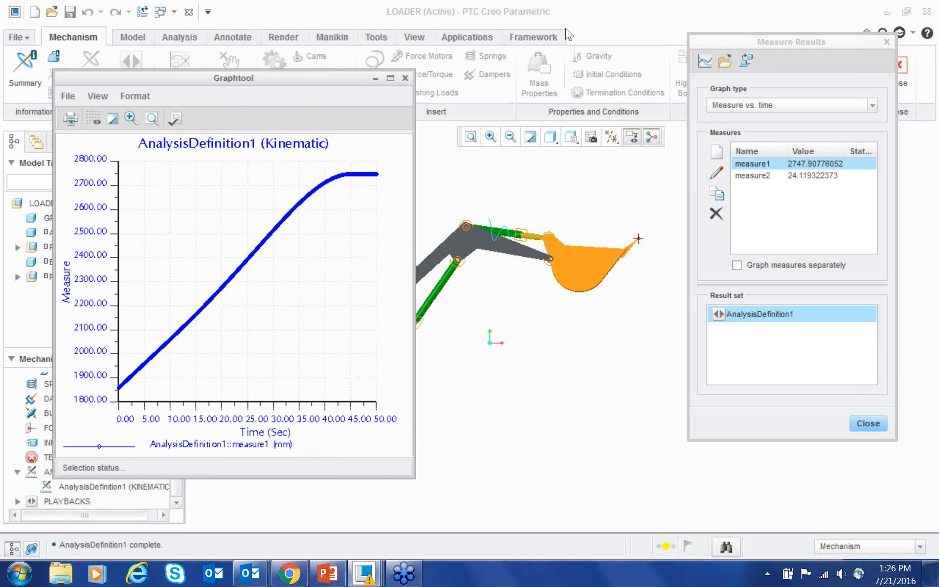
- Close the measure results, keeping the graph open beside the model, and play back the AnalysisDefinition1 animation
click(886, 41)
drag(188, 57, 148, 115)
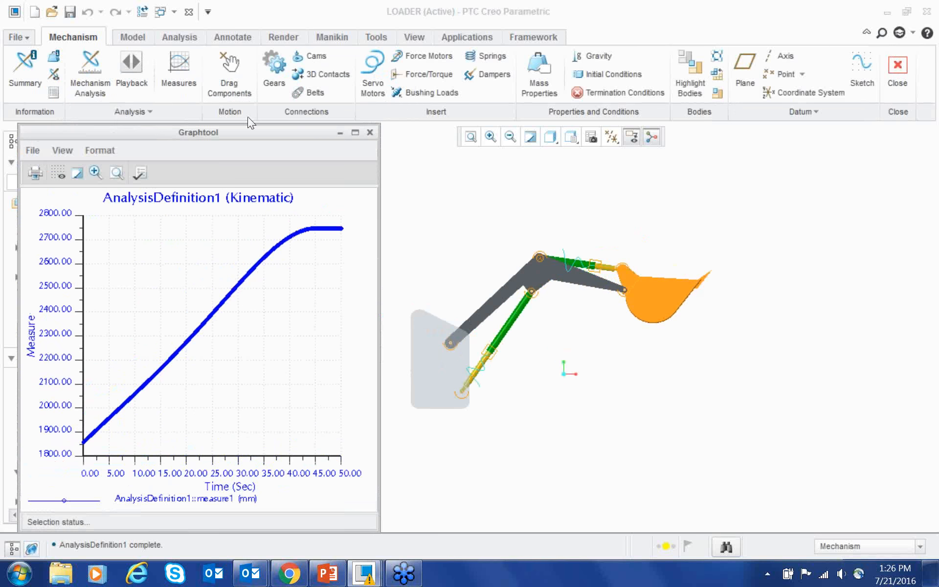
click(131, 64)
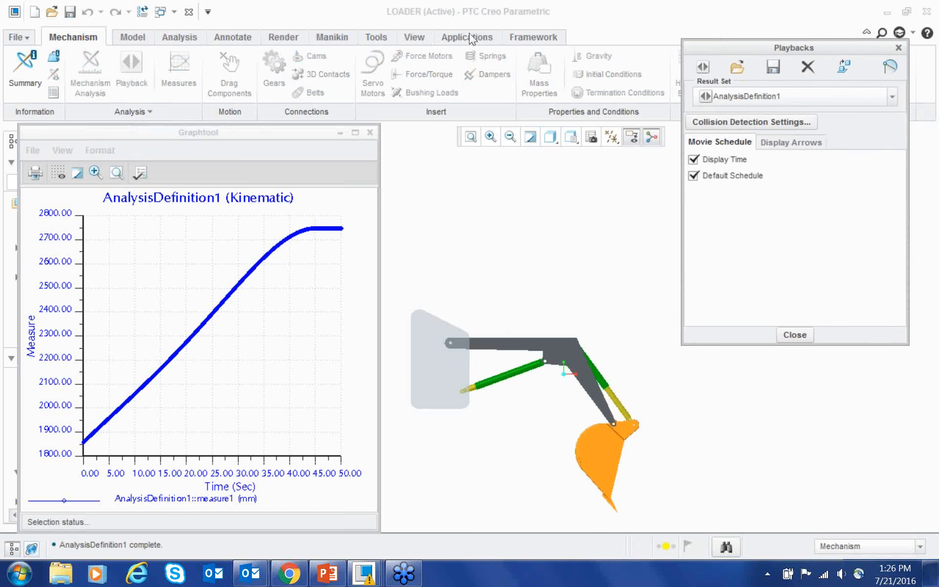
key(Return)
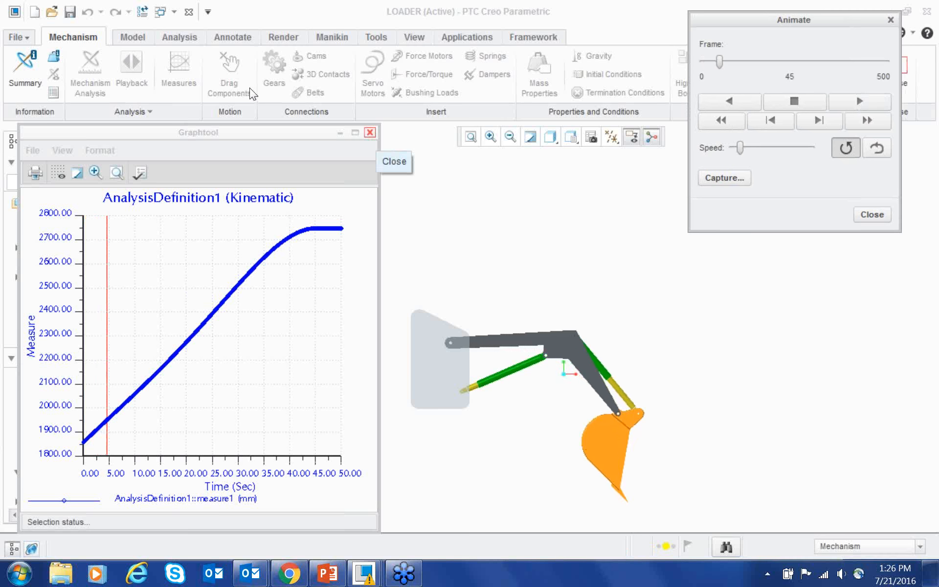
- Close the graph and replay the loader motion at a higher speed, reversing direction at the end, with a stop and resume
click(369, 132)
drag(740, 147, 770, 147)
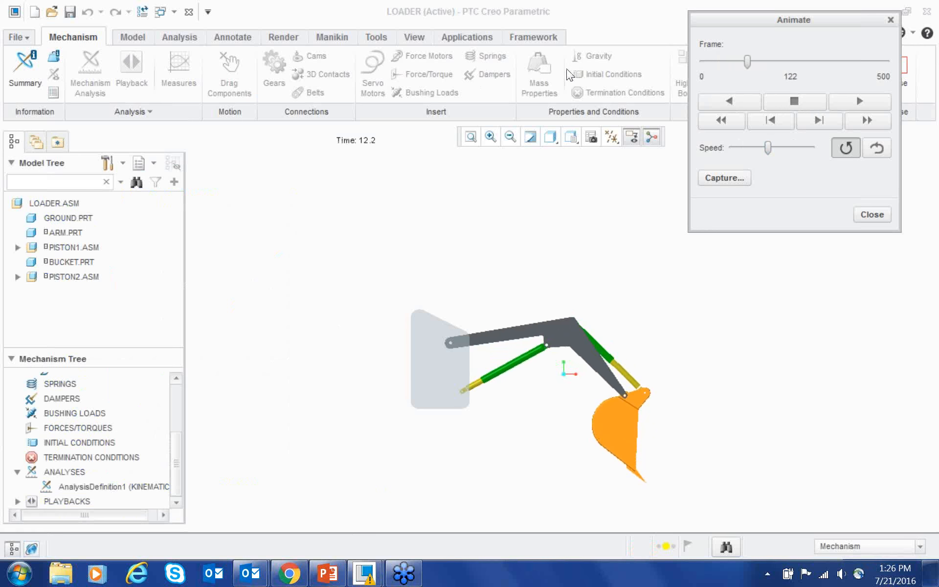
drag(767, 148, 801, 146)
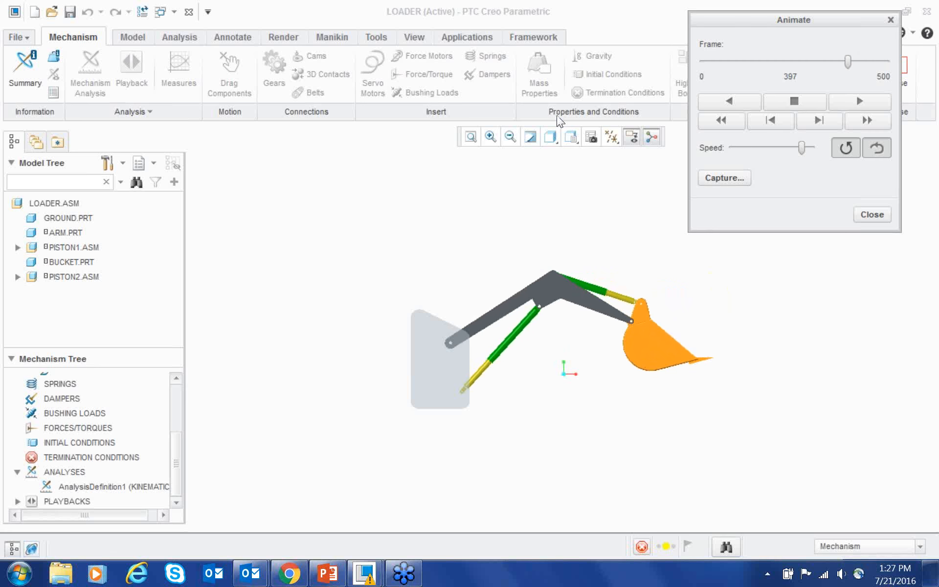
mouse_move(820, 20)
mouse_down()
mouse_move(792, 75)
mouse_move(818, 61)
mouse_move(818, 35)
mouse_up()
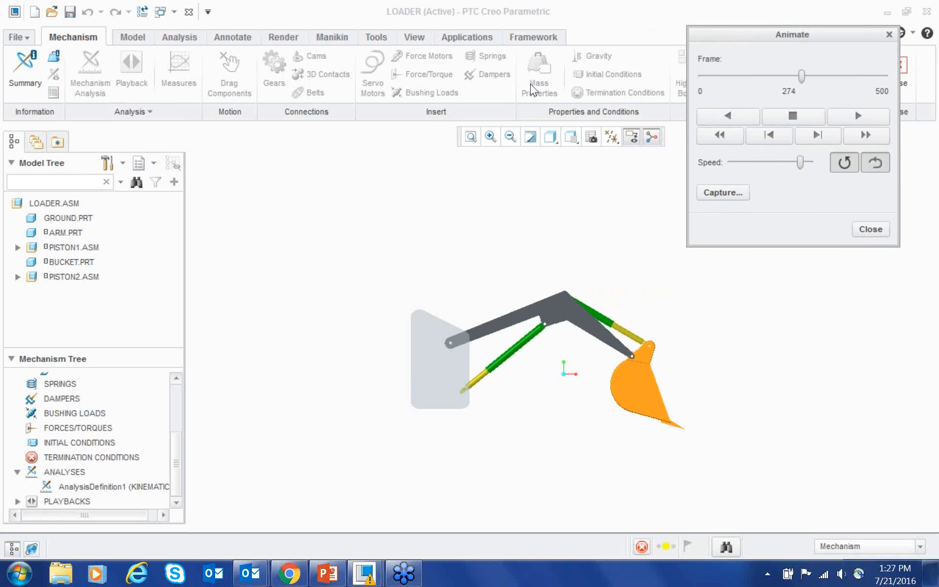
click(793, 115)
mouse_move(805, 31)
mouse_down()
mouse_move(790, 25)
mouse_move(781, 101)
mouse_move(824, 34)
mouse_move(811, 30)
mouse_up()
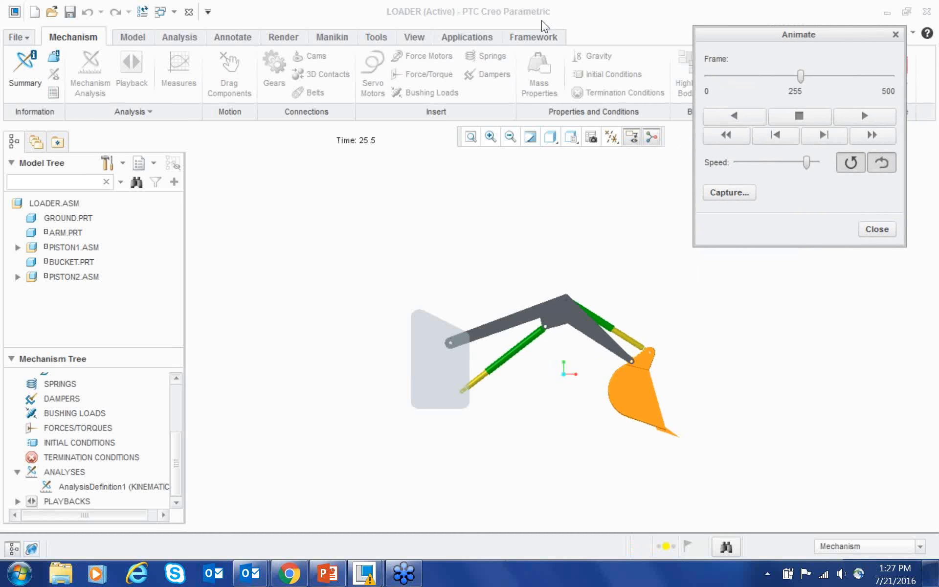
click(864, 115)
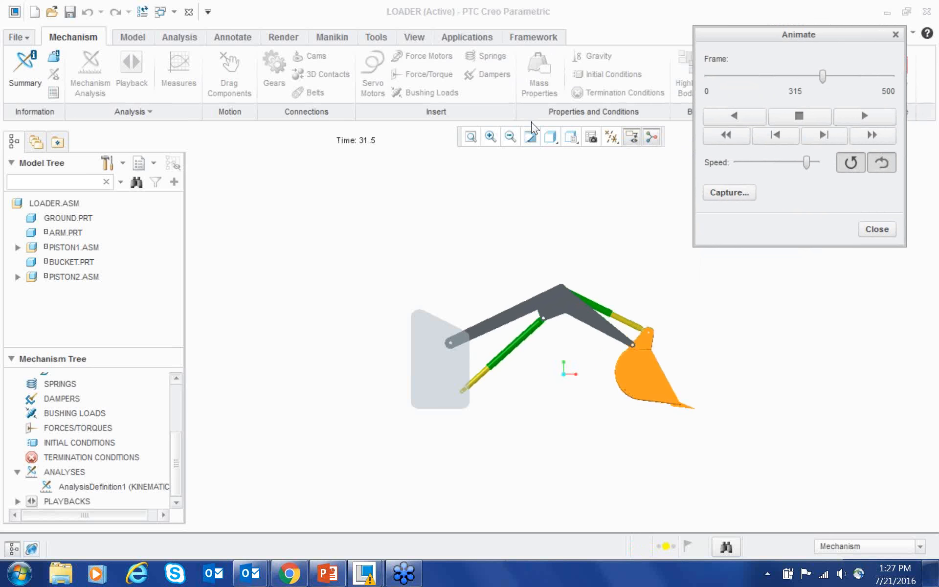
- Start an animation capture of the loader motion, keeping the MPEG type and setting the frame rate to 30 fps
click(729, 192)
drag(846, 48, 190, 80)
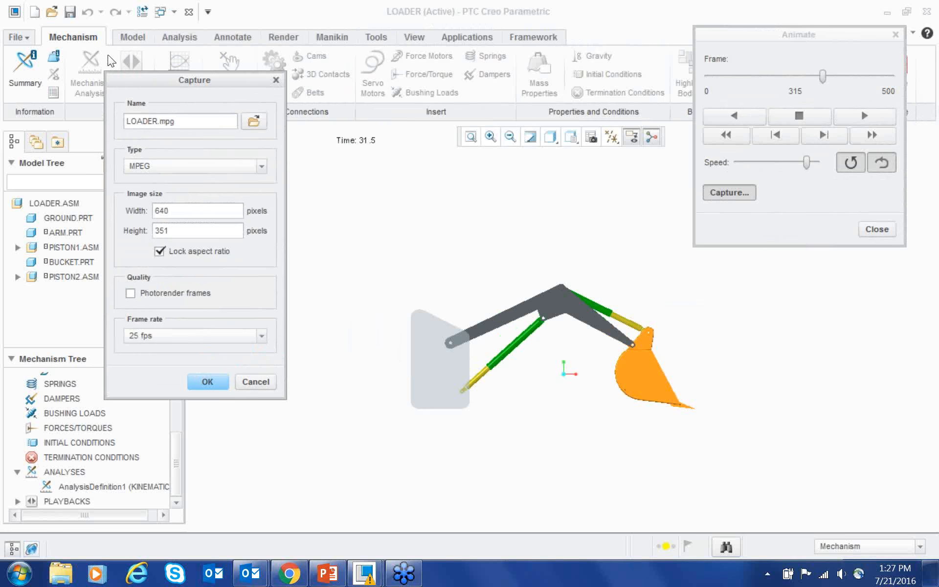
drag(117, 79, 65, 71)
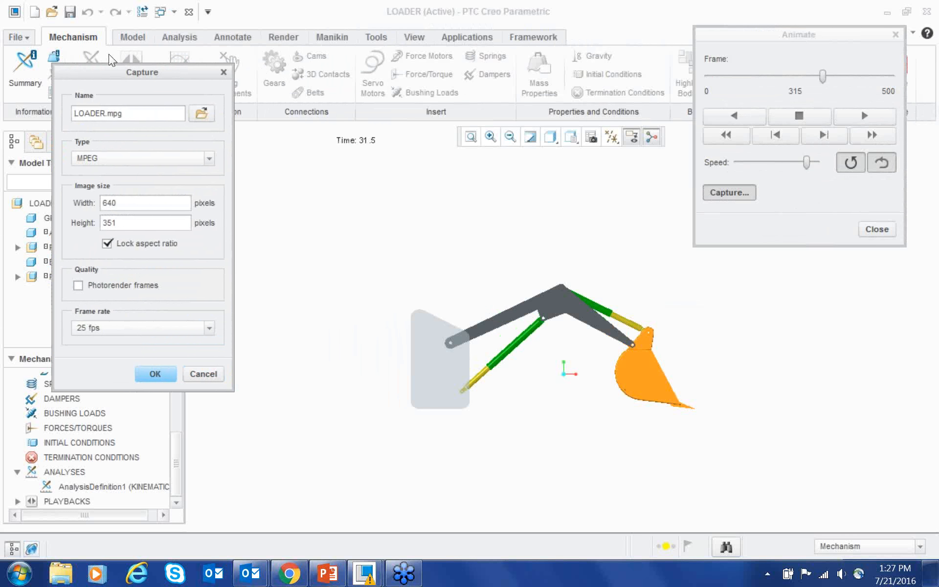
click(143, 158)
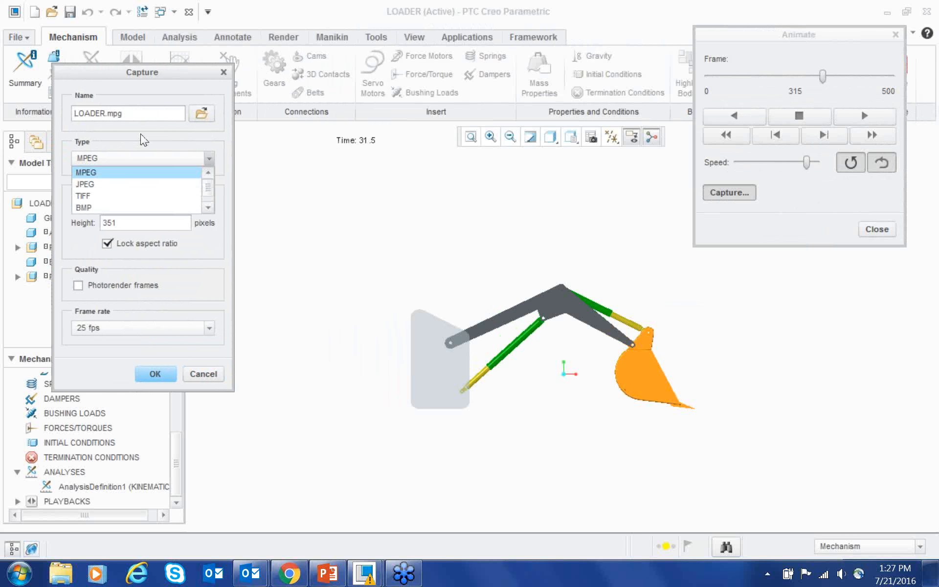
scroll(142, 143, down, 1)
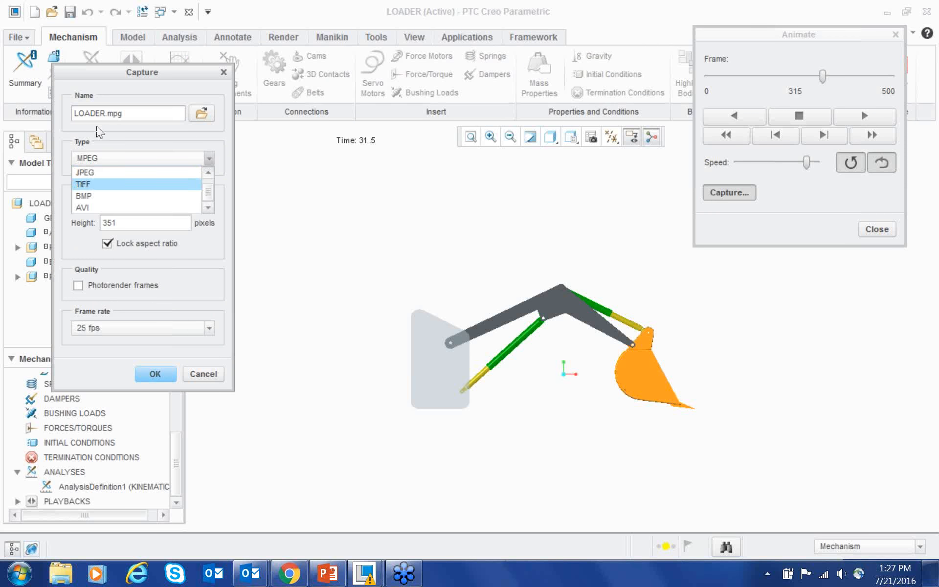
scroll(141, 124, up, 1)
click(149, 112)
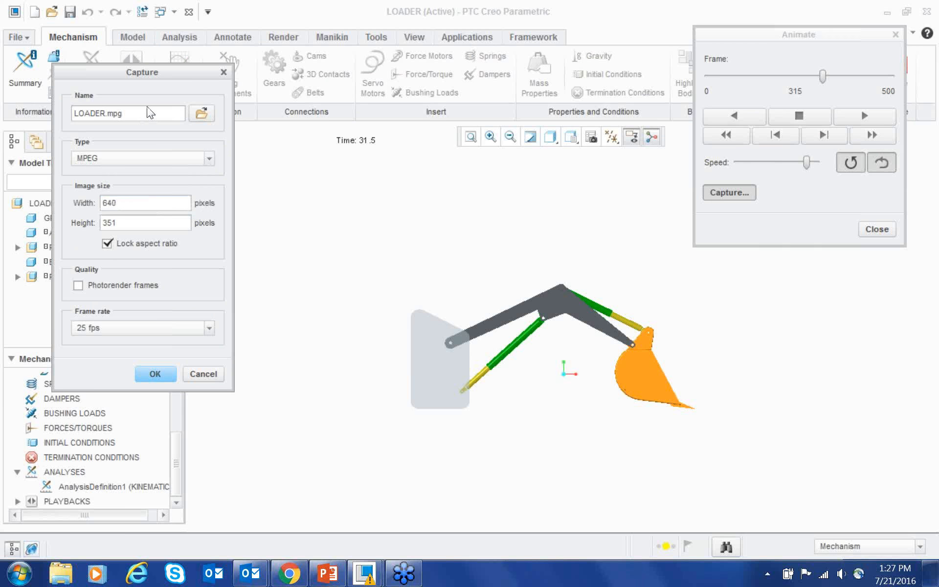
click(154, 327)
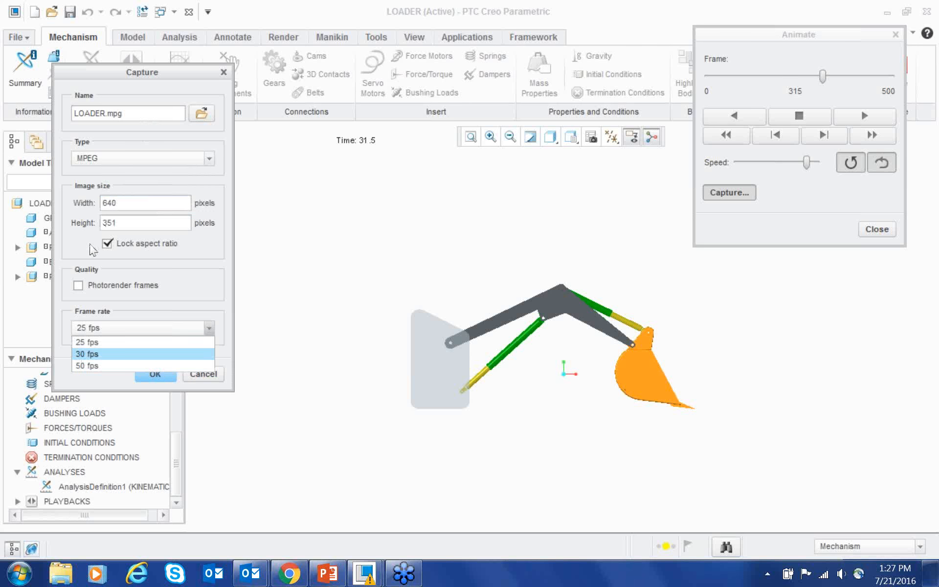
click(97, 354)
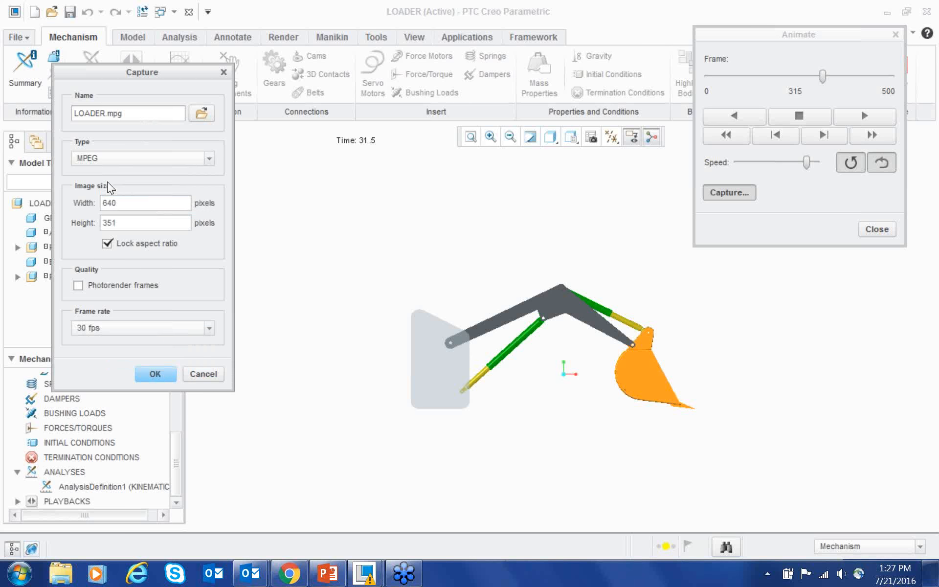
- Name the capture file test_1 in the Desktop folder and generate the MPEG movie
drag(128, 72, 187, 51)
click(137, 264)
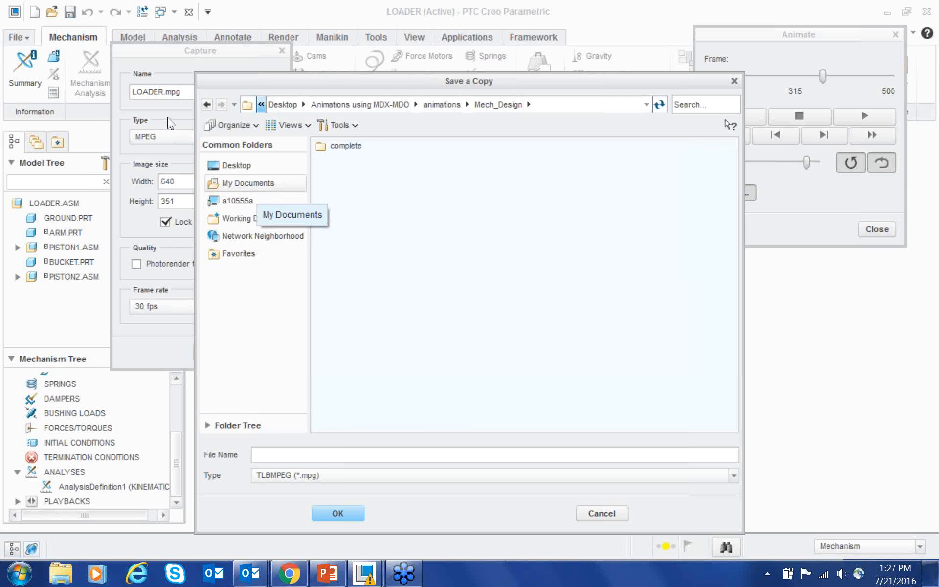
click(248, 167)
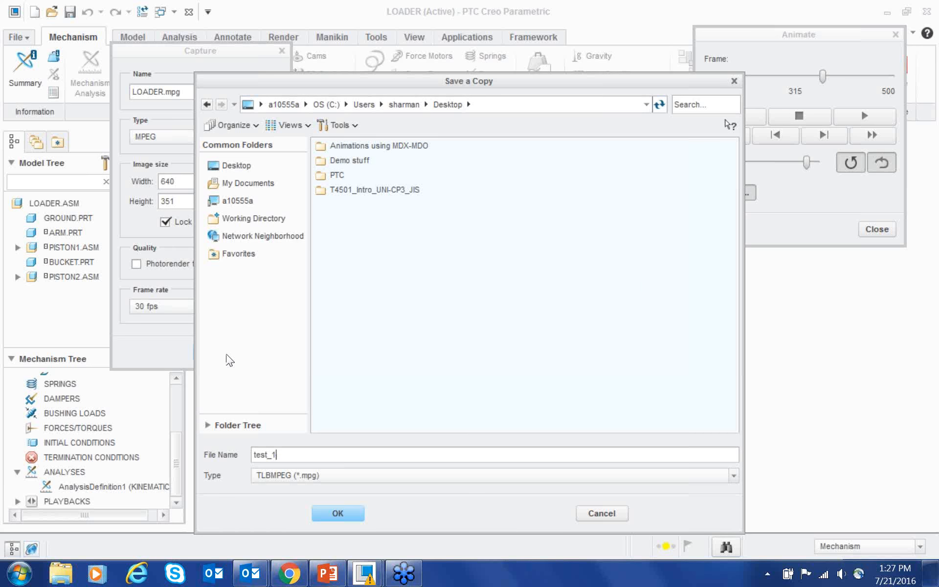
key(Return)
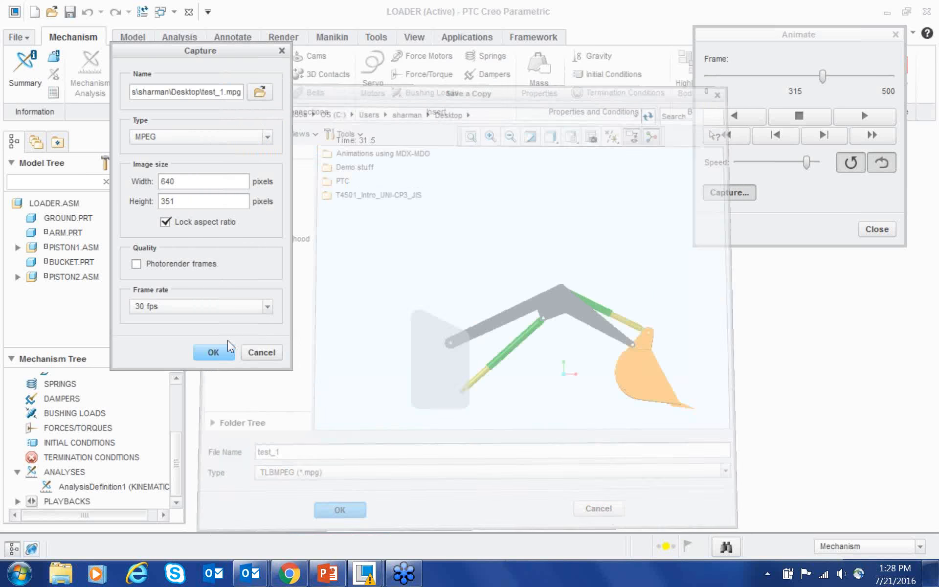
key(Return)
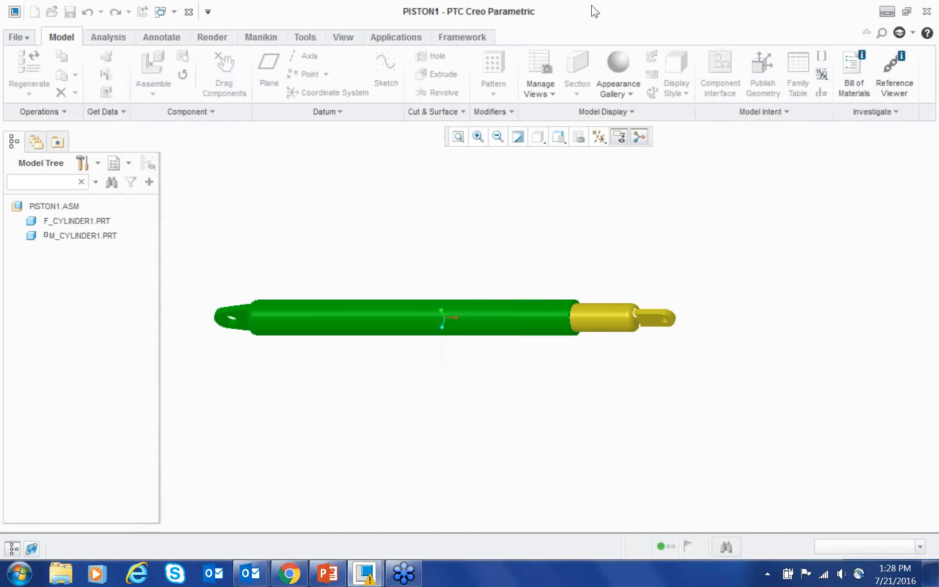
- Switch to the desktop and watch the captured test_1.mpg in a maximized video player, closing the player at the end
key(super+d)
drag(139, 332, 391, 34)
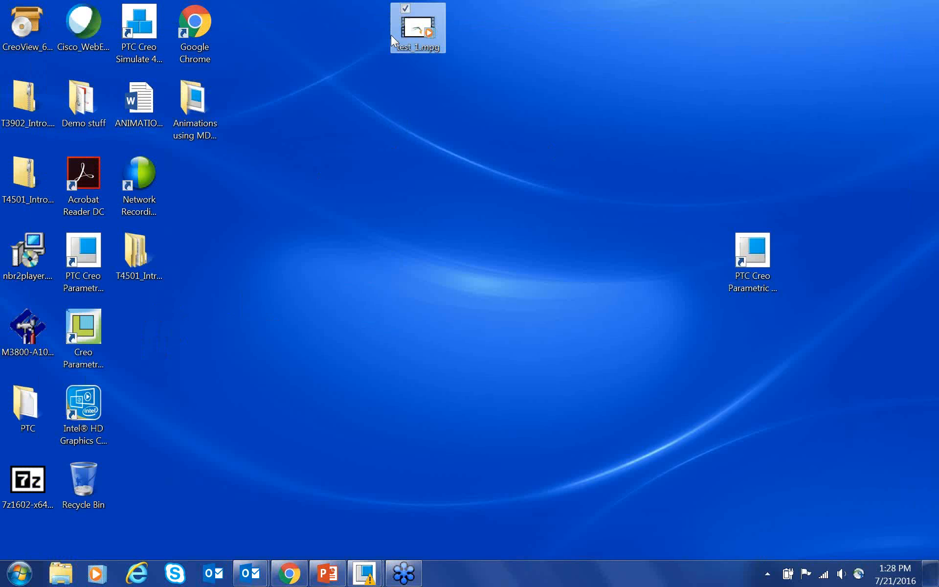
click(414, 48)
double_click(415, 49)
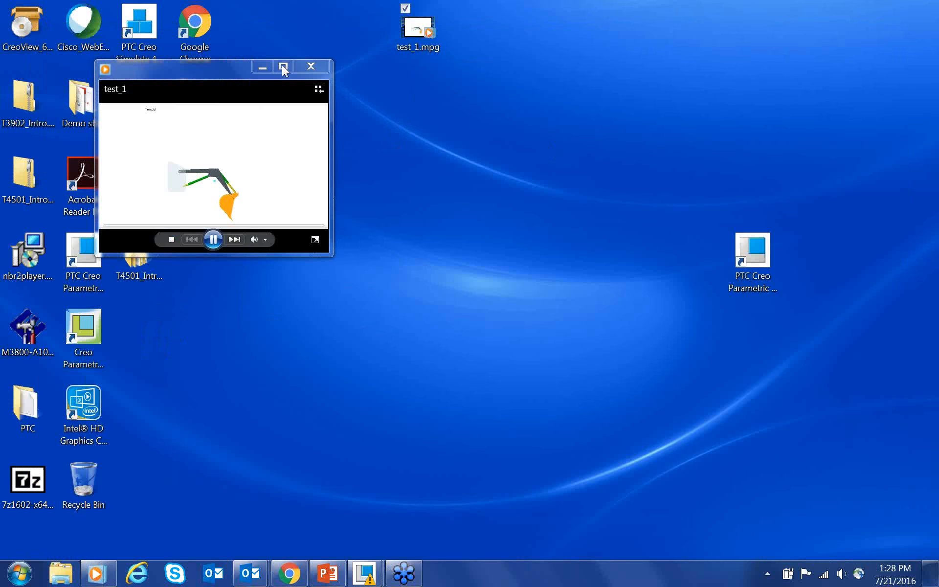
click(282, 66)
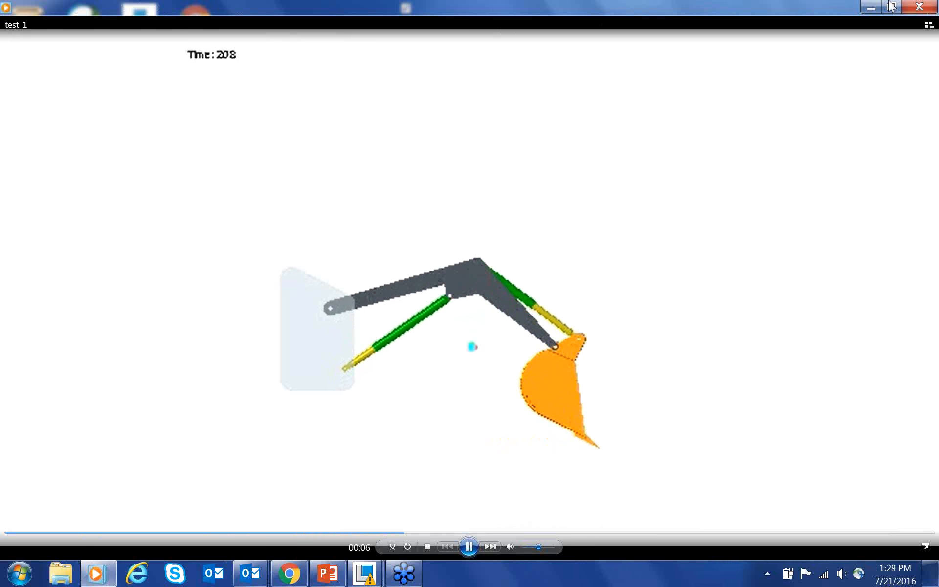
click(920, 7)
- Return to the LOADER assembly in Creo Parametric, replay the AnalysisDefinition1 animation at a higher speed, and close the animation
mouse_move(361, 570)
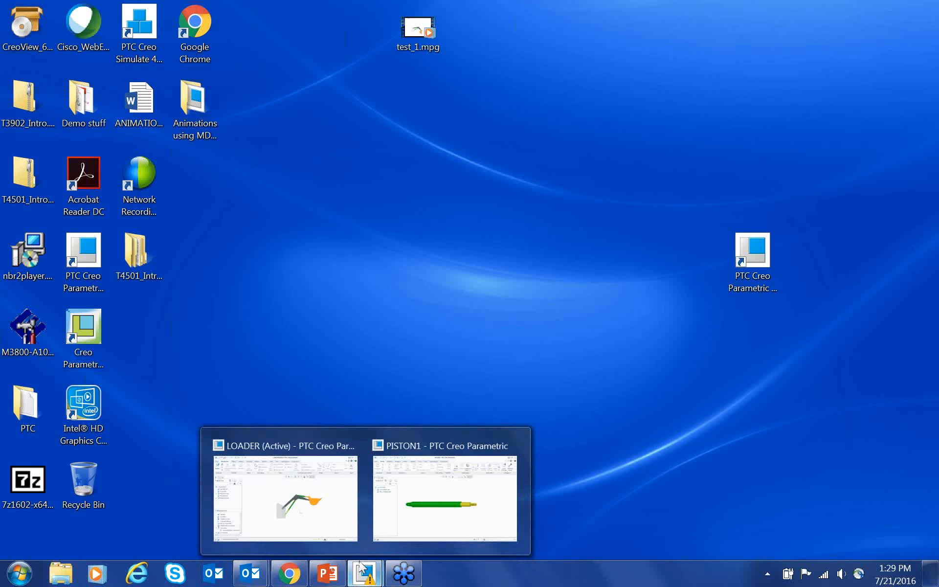
click(300, 513)
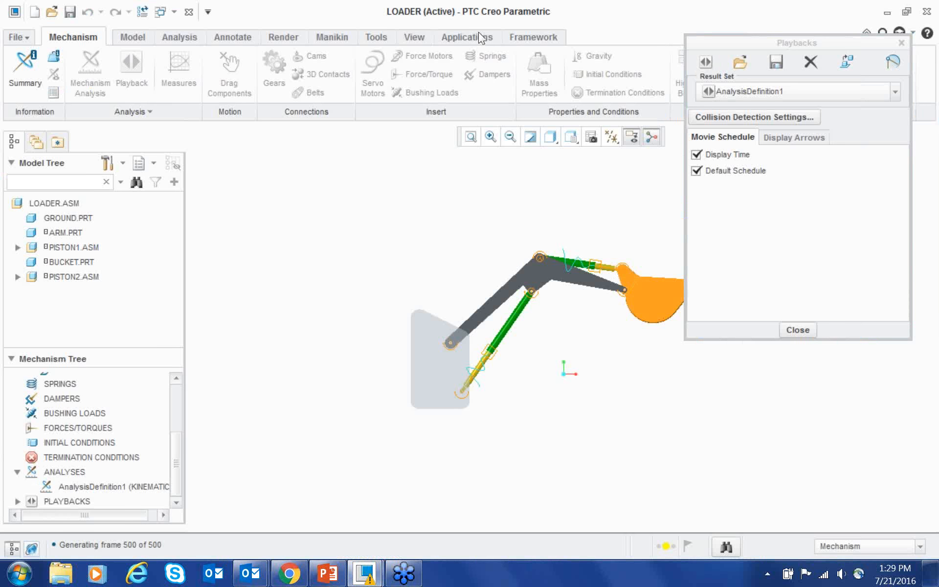
scroll(278, 196, down, 2)
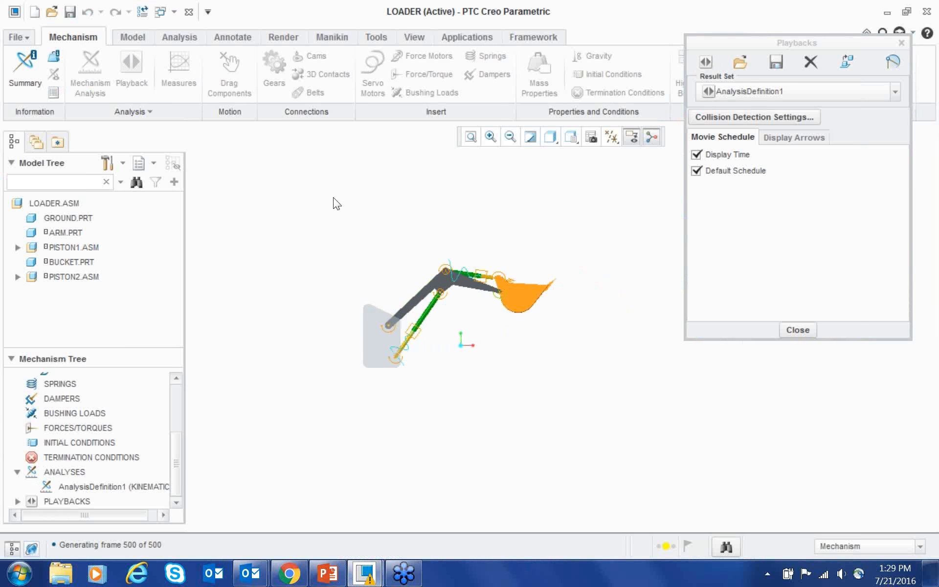
scroll(333, 198, up, 1)
mouse_move(727, 44)
mouse_down()
mouse_move(653, 50)
mouse_move(669, 53)
mouse_up()
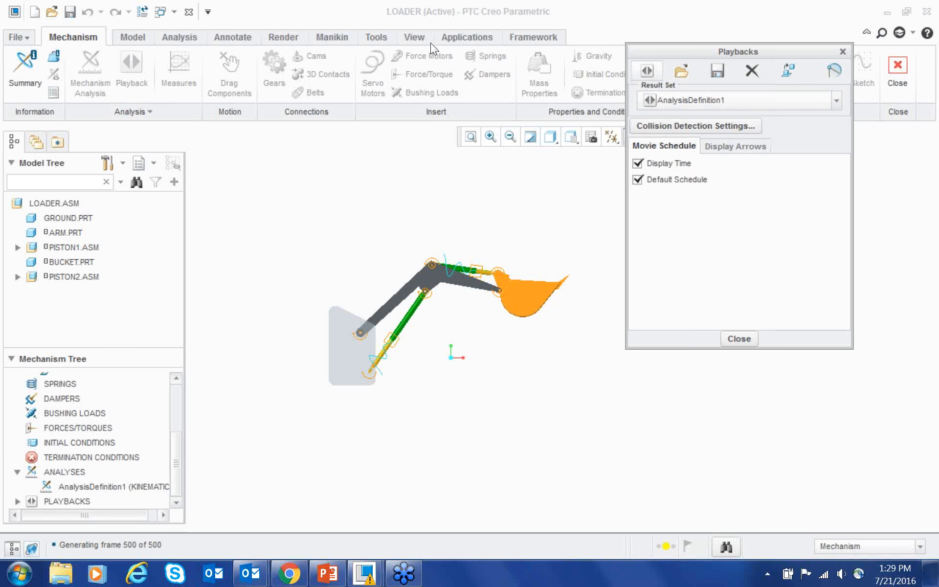
click(647, 70)
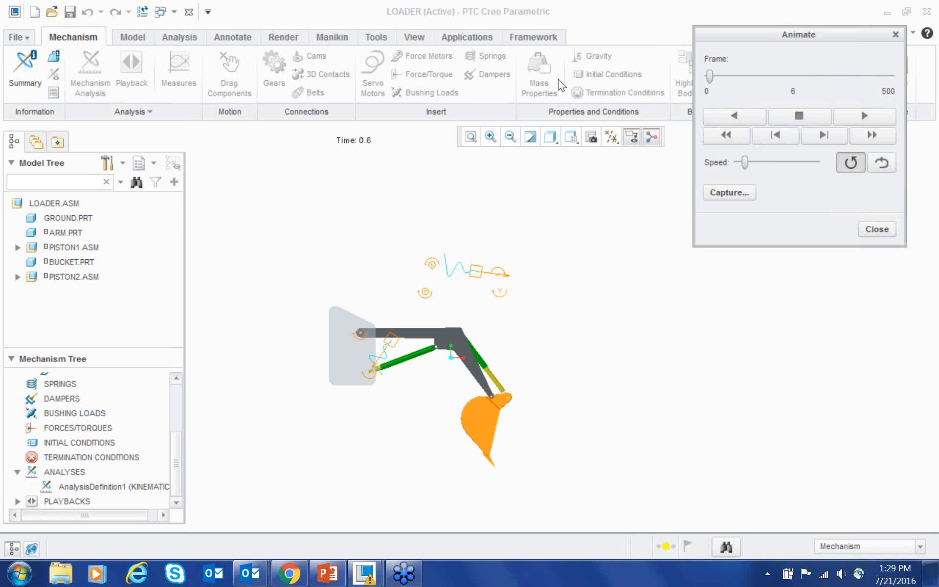
drag(745, 162, 805, 162)
click(875, 226)
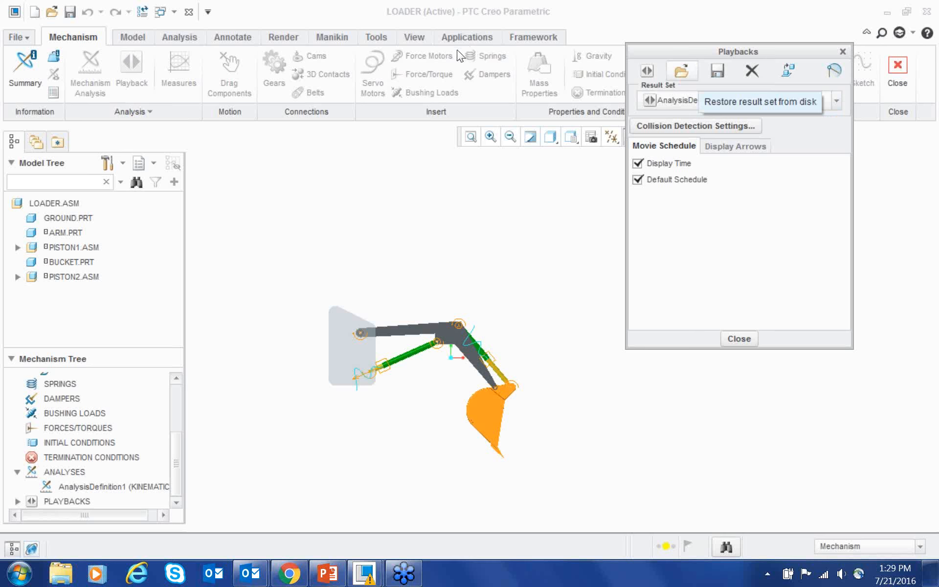
- Save the AnalysisDefinition1 result set to disk as AnalysisDefinition1.pbk
click(717, 71)
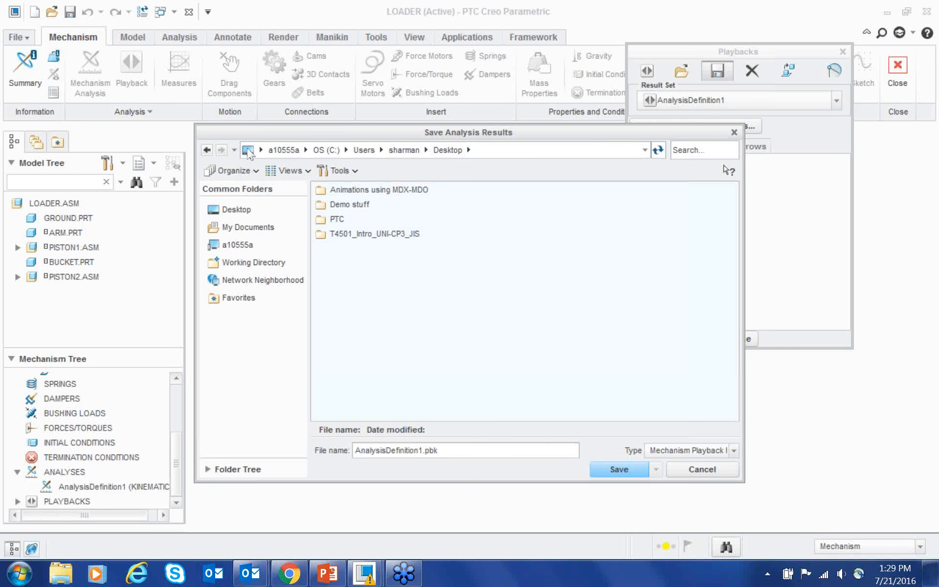
key(Return)
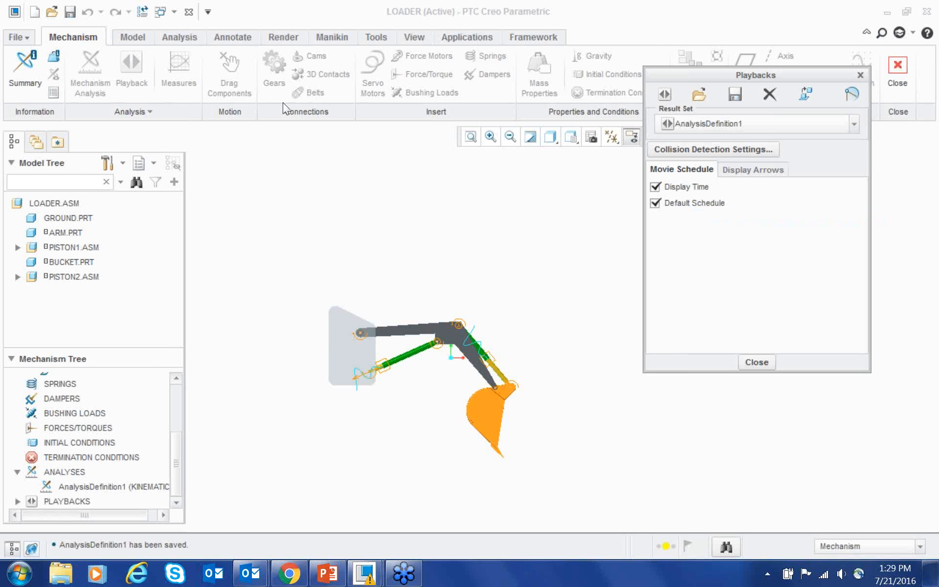
- Play back the start of the AnalysisDefinition1 motion twice, closing the animation each time
scroll(402, 156, up, 2)
scroll(326, 230, down, 2)
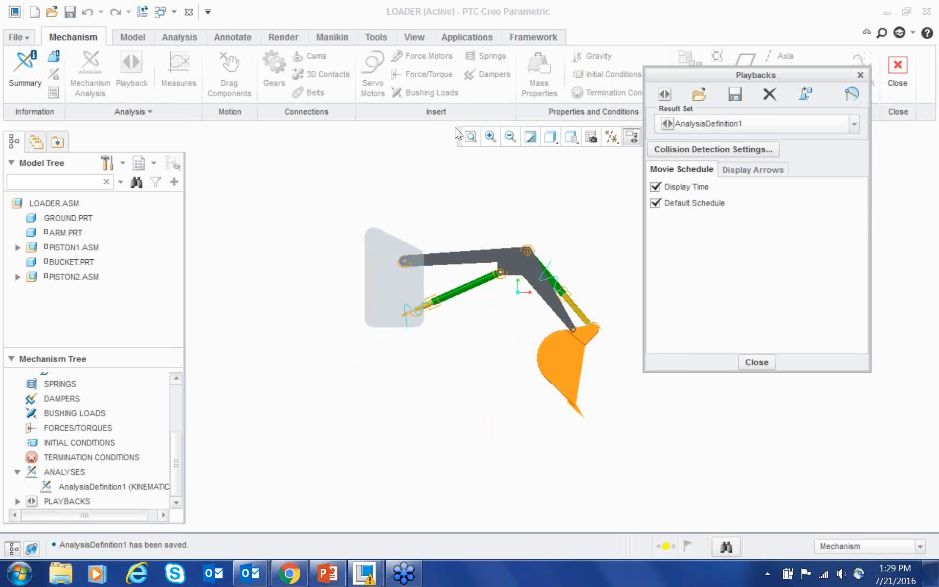
click(665, 94)
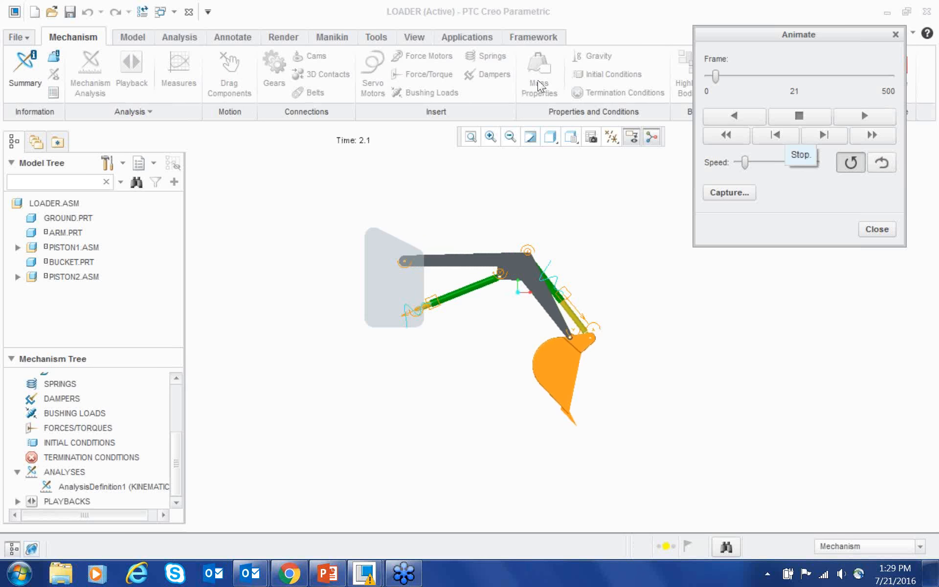
click(799, 116)
click(876, 229)
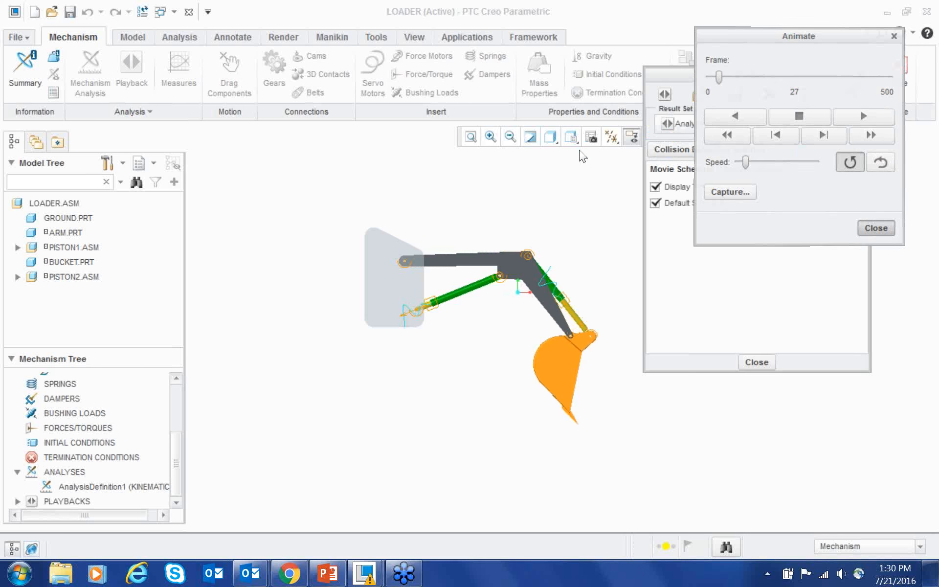
click(665, 94)
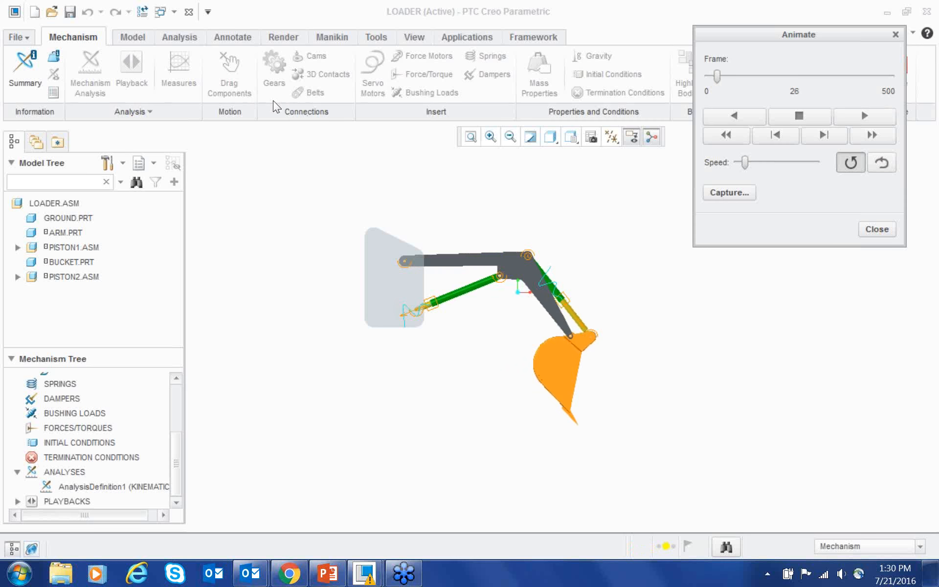
click(877, 229)
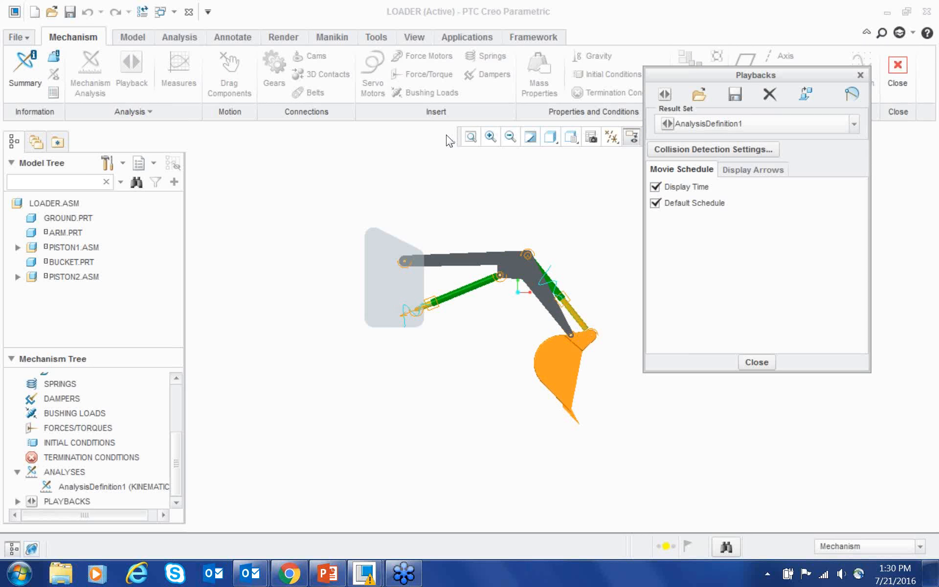
- Inspect the custom movie schedule's start and end time options, restore the default schedule, and close the playbacks
click(655, 203)
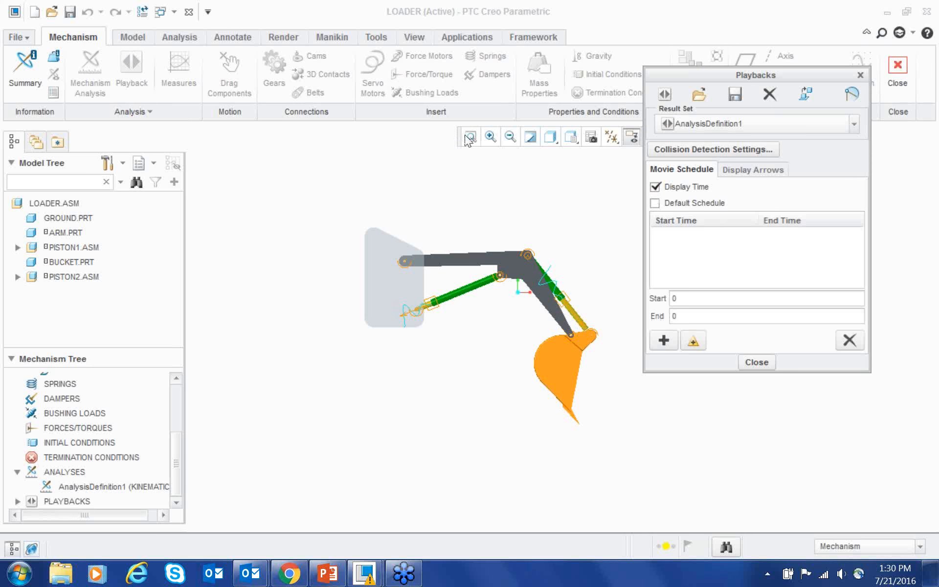
click(654, 202)
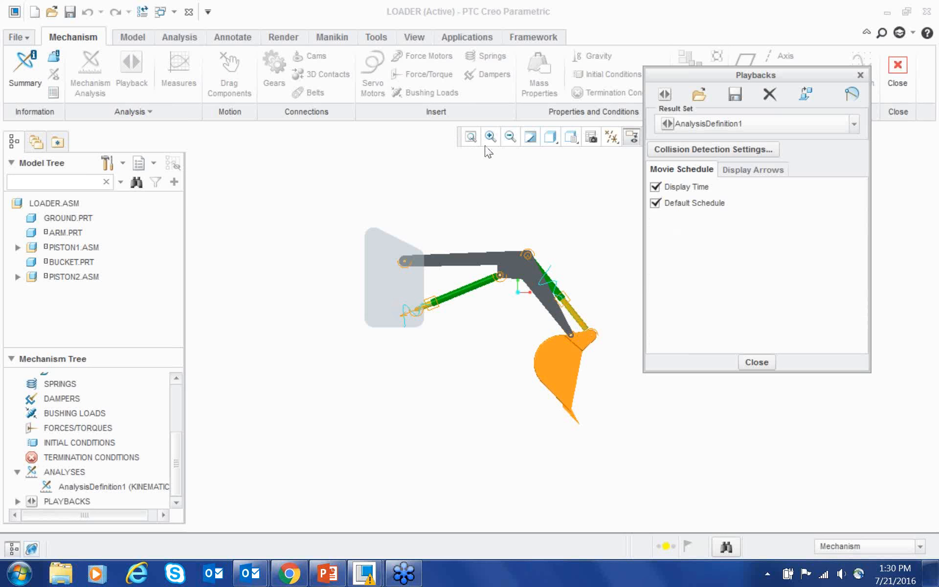
click(757, 361)
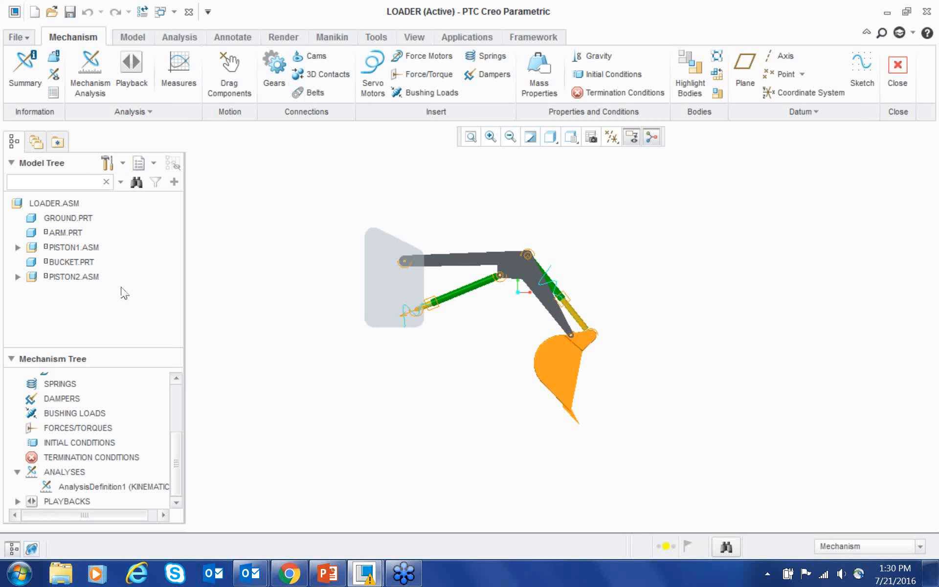
- Review the end time and other preferences of the AnalysisDefinition1 kinematic analysis, and leave the definition without changes
right_click(146, 487)
click(105, 393)
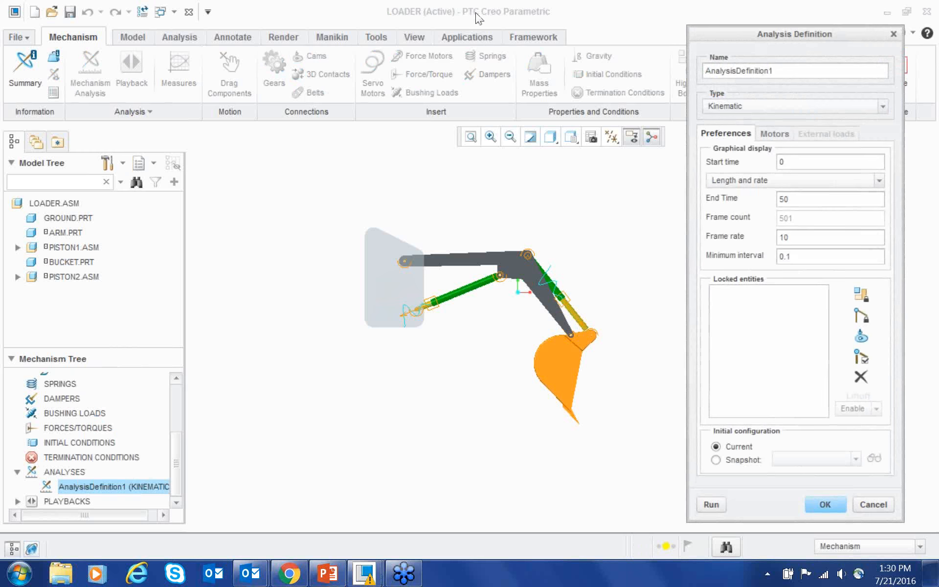
drag(779, 177, 766, 177)
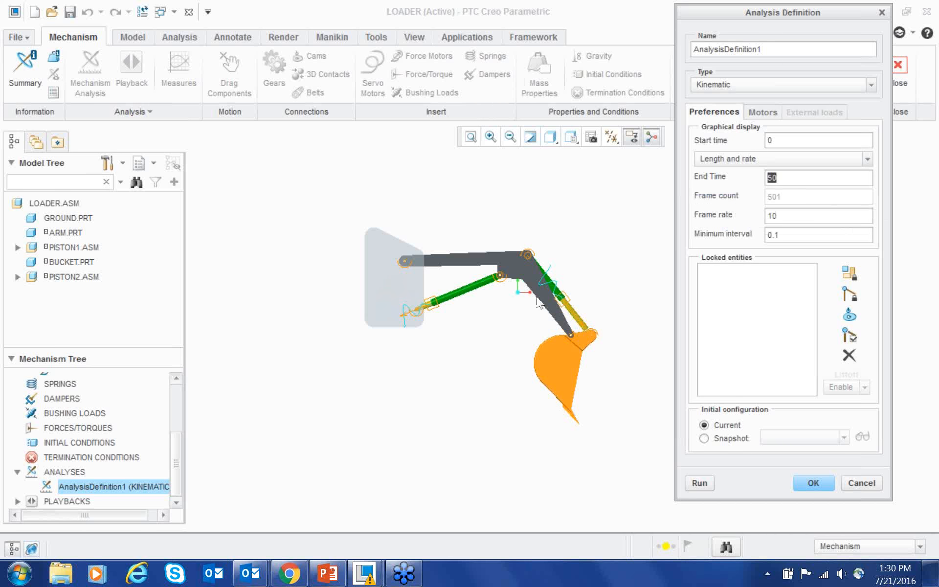
key(Escape)
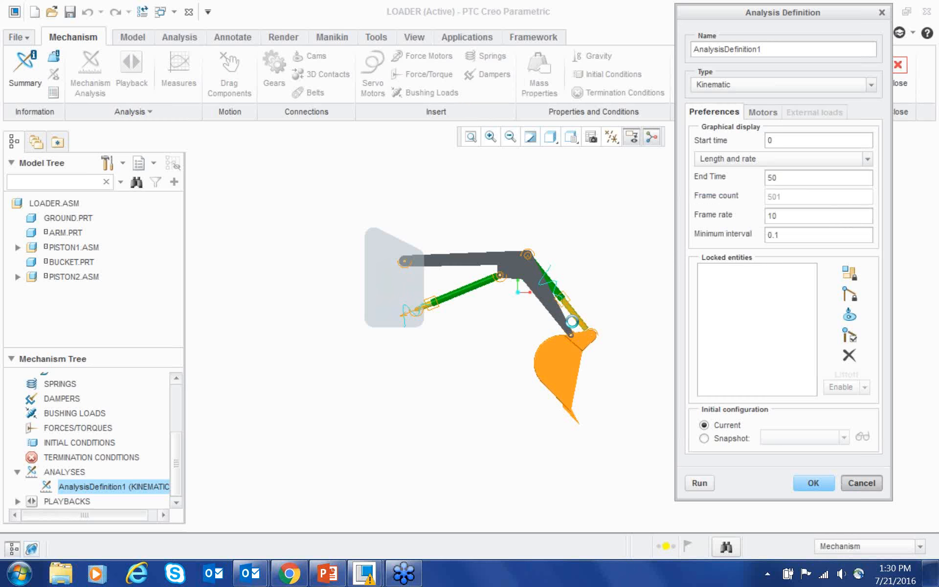
- Replace the default movie schedule with a segment from 50 to 0 and play back the reversed AnalysisDefinition1 motion
click(131, 69)
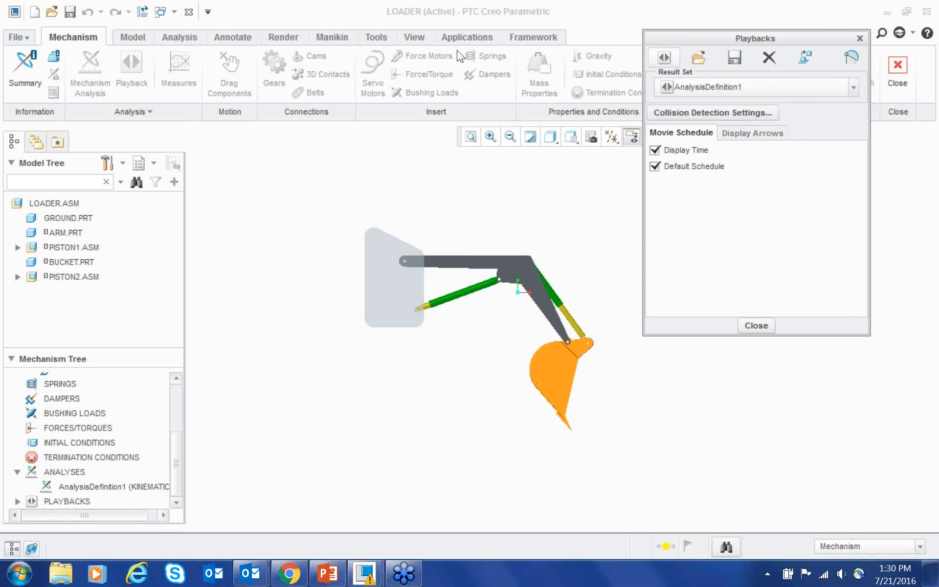
key(space)
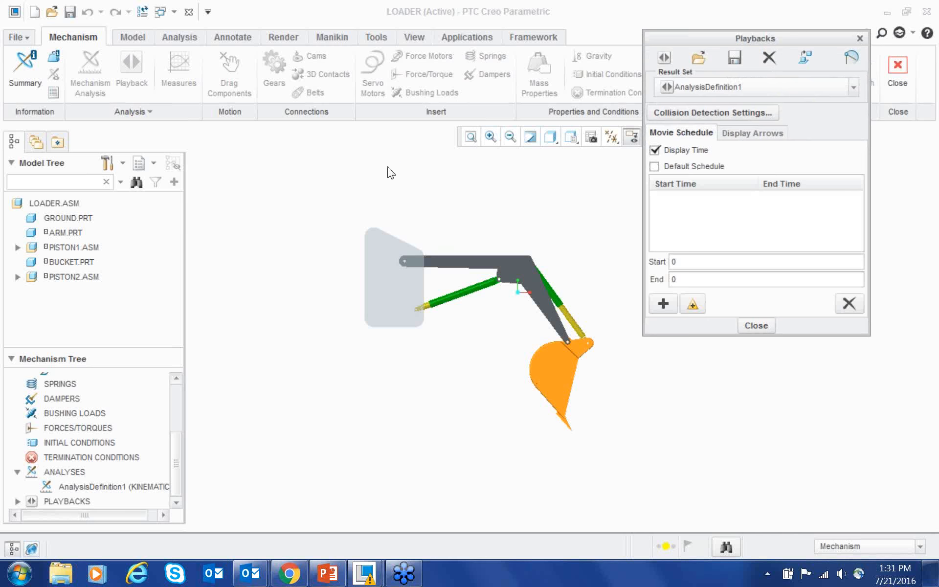
scroll(384, 174, up, 1)
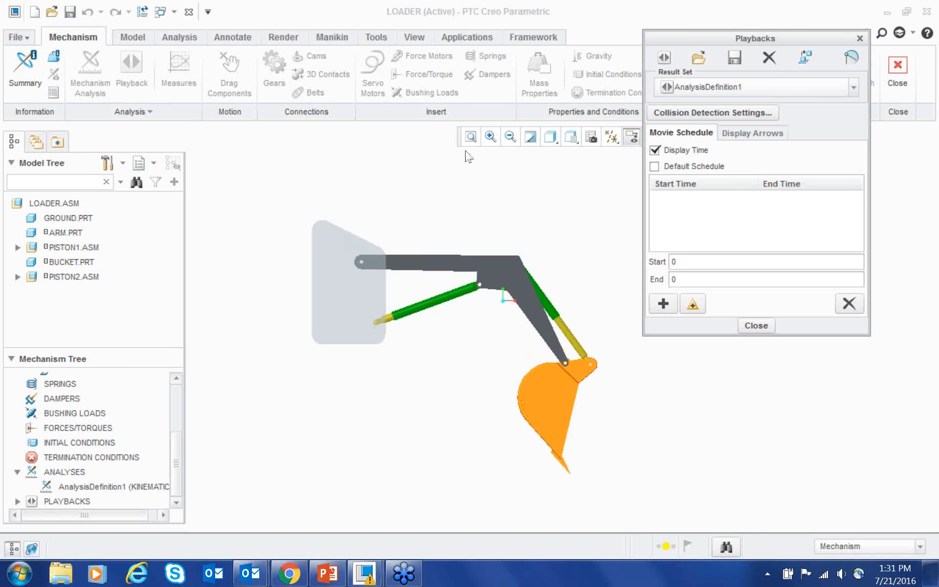
double_click(686, 261)
key(Return)
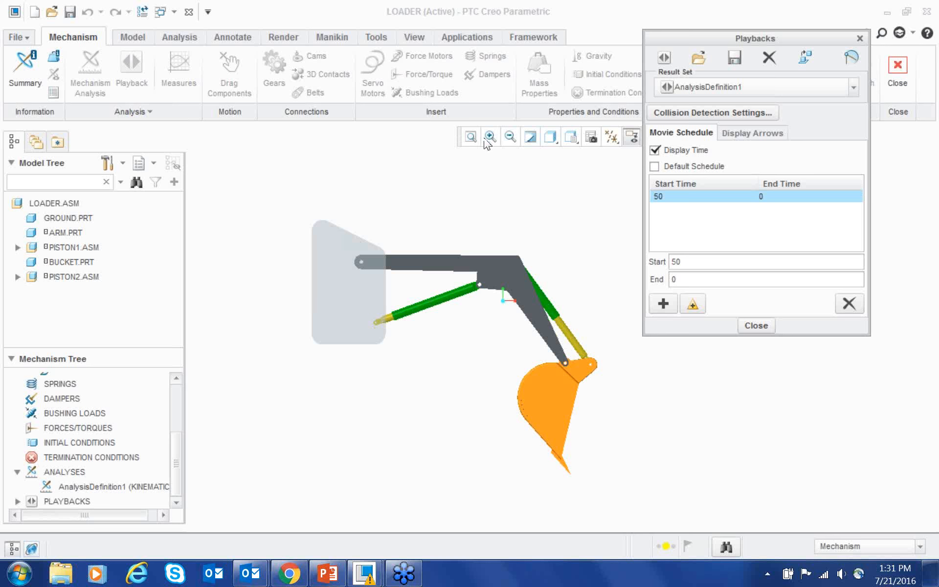
click(663, 58)
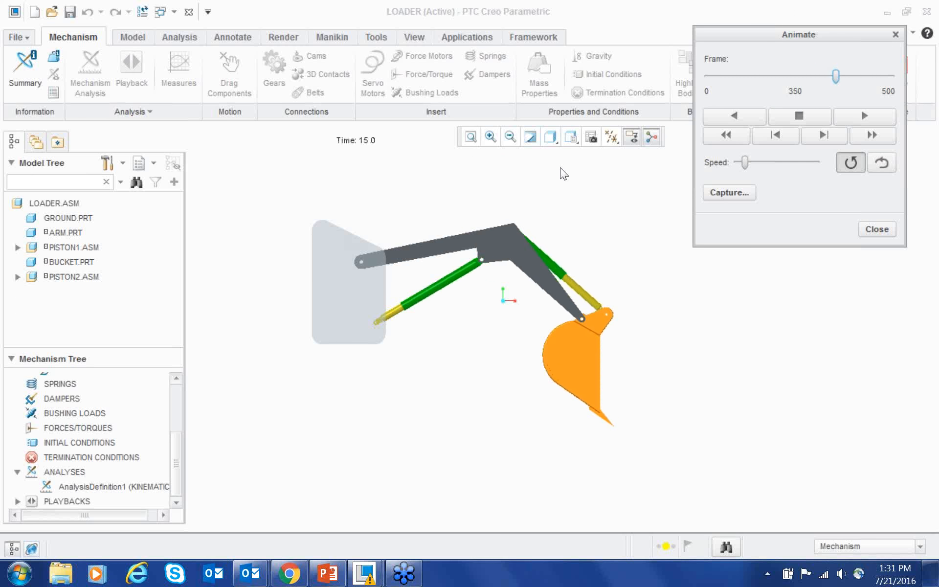
click(877, 229)
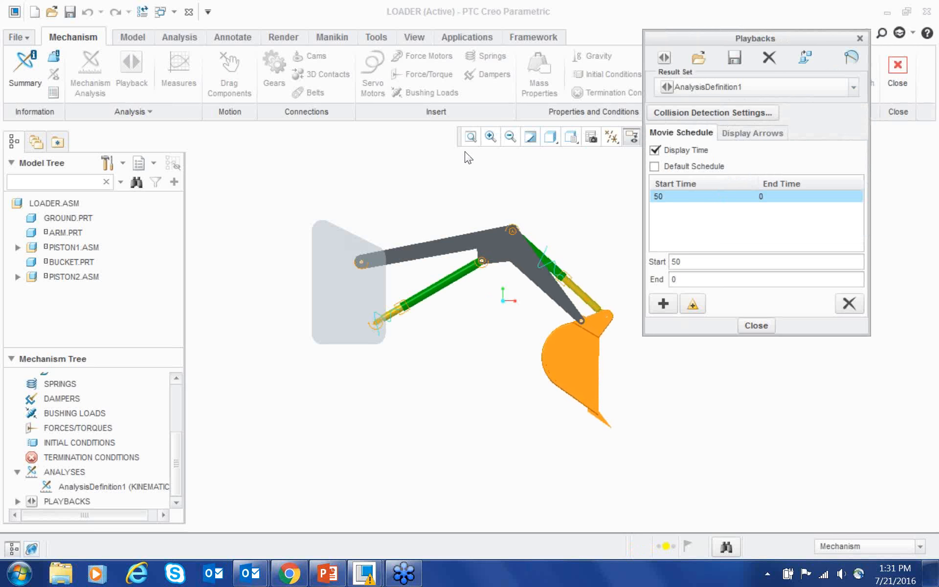
- Add a second movie schedule segment from 0 to 20, play back the combined motion, and close the animation
click(663, 304)
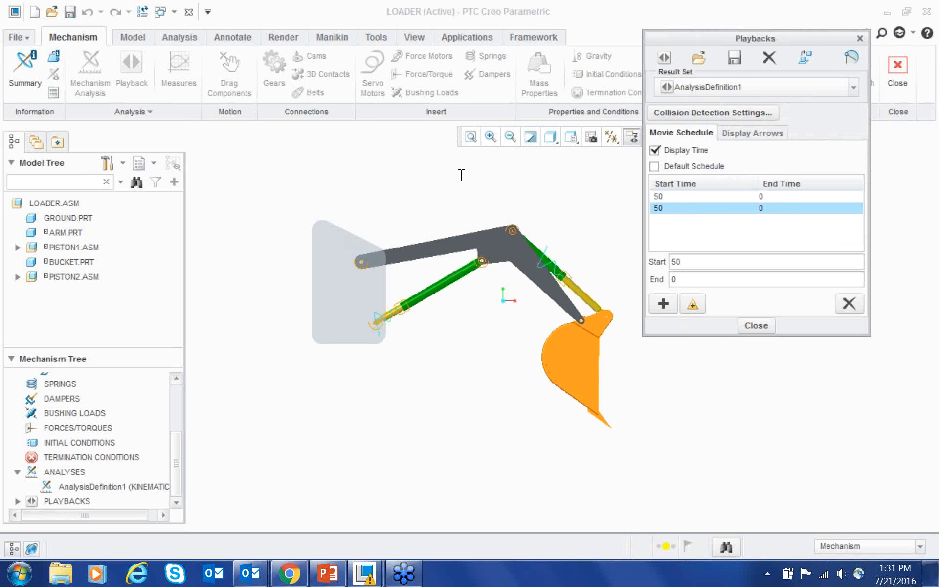
text(0)
key(Return)
click(849, 303)
click(743, 209)
click(664, 57)
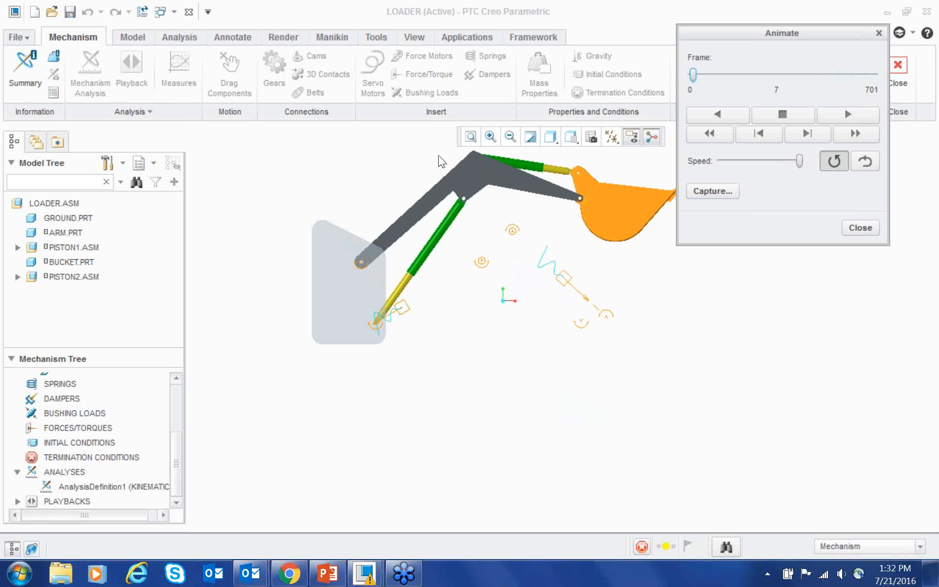
middle_click(578, 154)
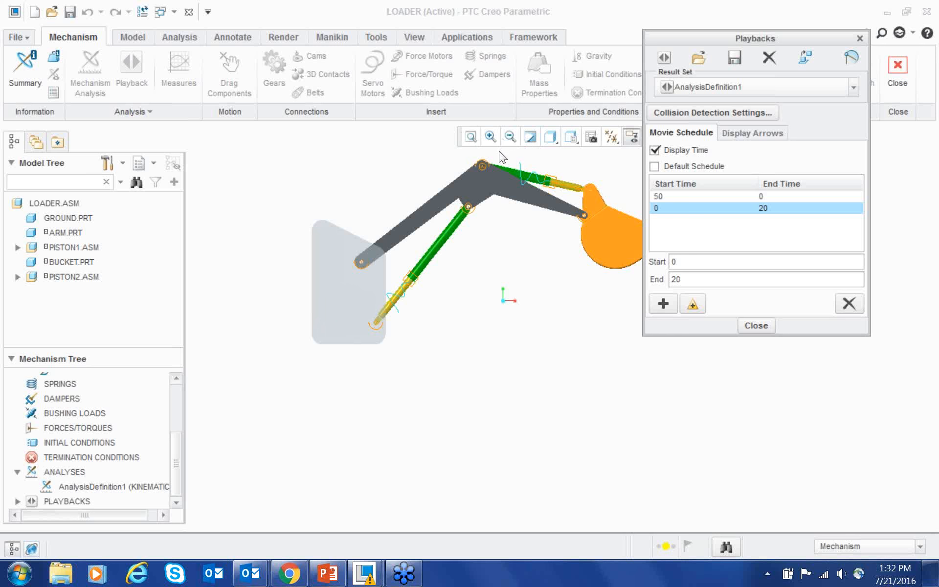
- Remove both custom segments from the movie schedule and restore the default schedule
click(748, 226)
click(715, 200)
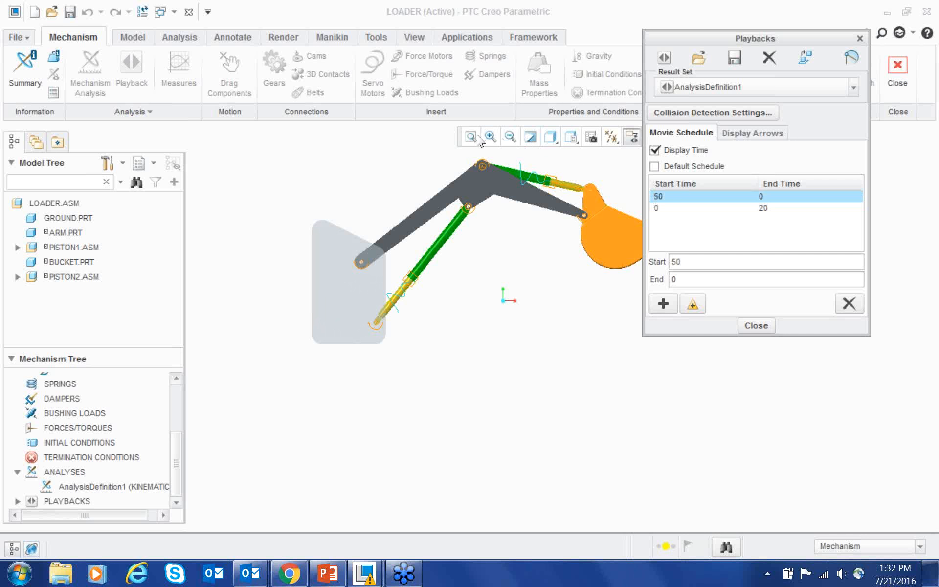
key(Down)
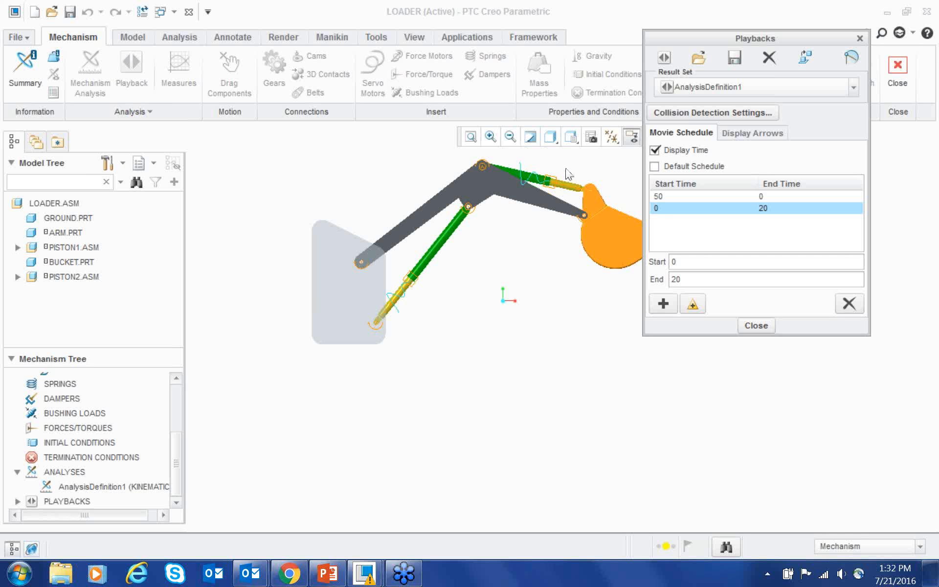
click(852, 301)
click(730, 197)
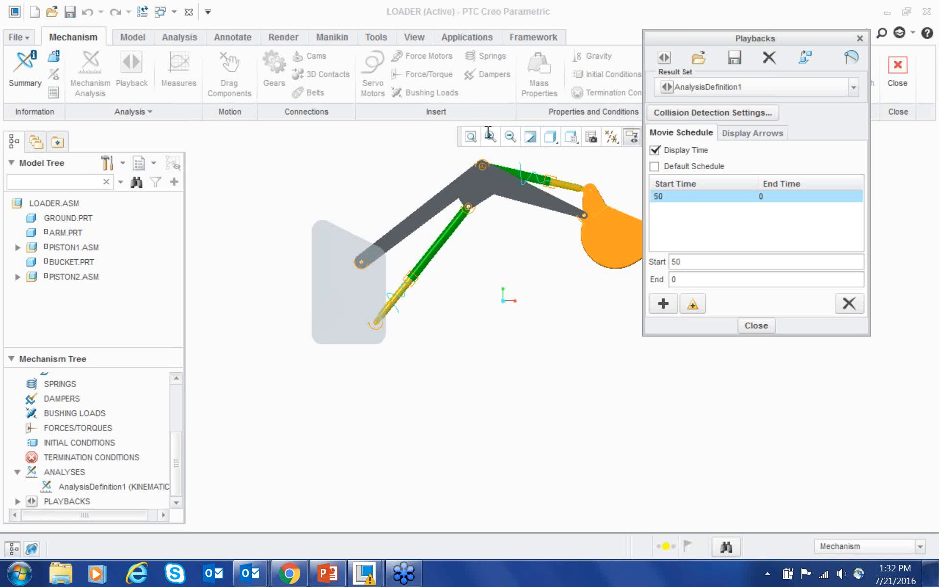
click(850, 302)
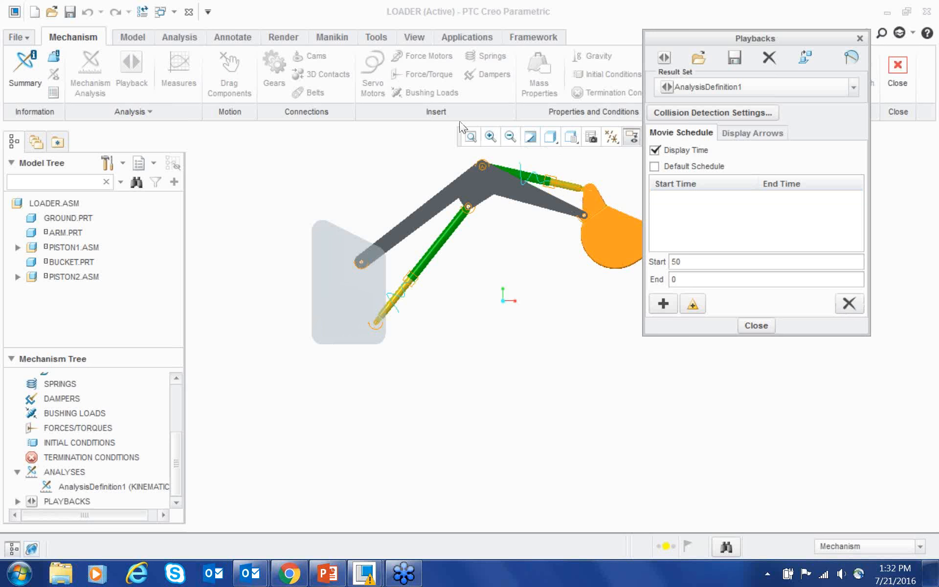
click(655, 166)
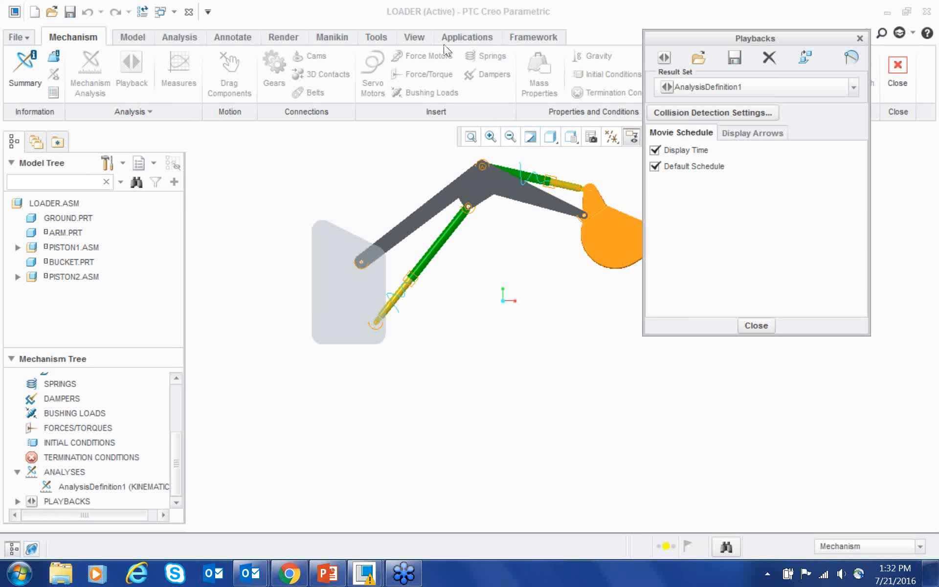
- Play back AnalysisDefinition1 on the default schedule at a faster speed, and close the animation and the playbacks
click(664, 58)
drag(728, 161, 770, 161)
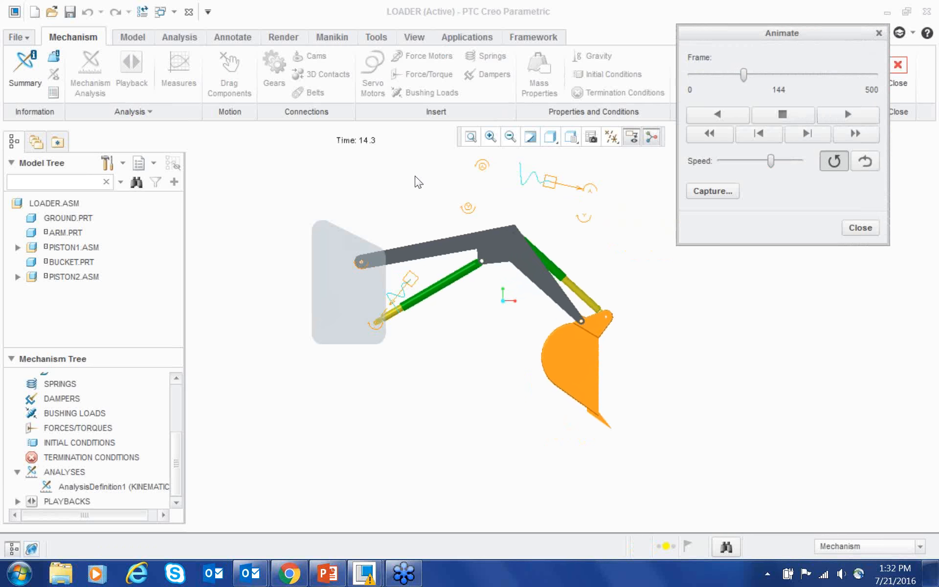
middle_click(565, 149)
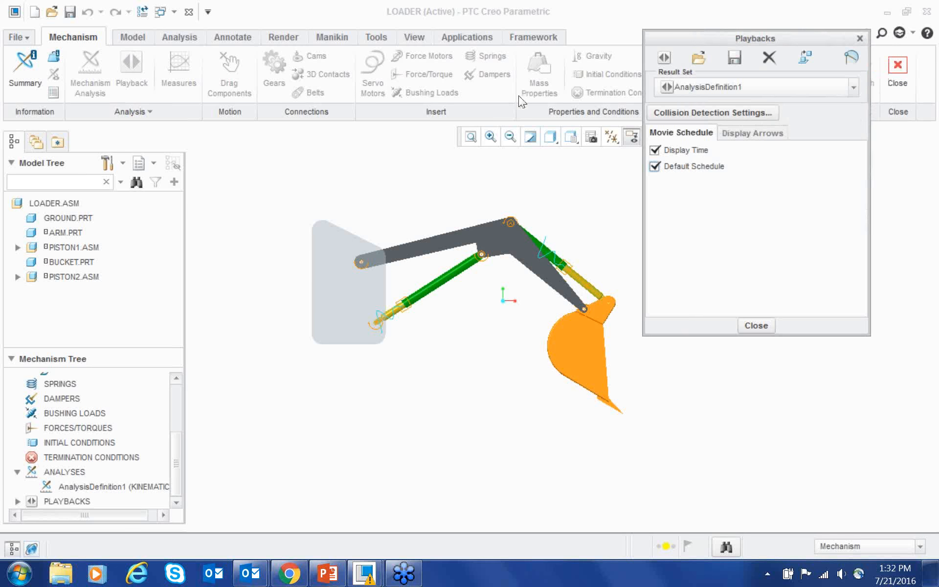
middle_click(506, 216)
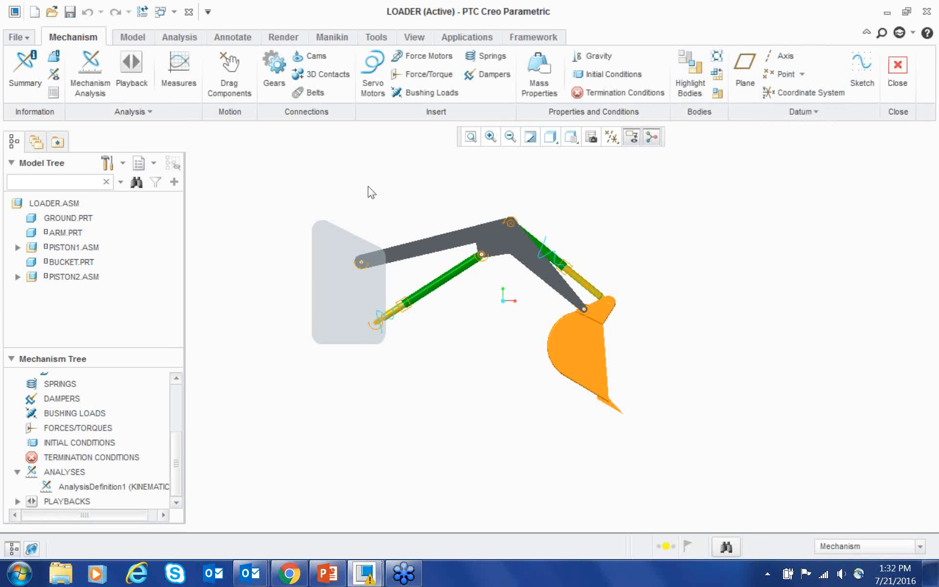
- Return the loader to its default orientation and hide all mechanism entity icons
key(ctrl+d)
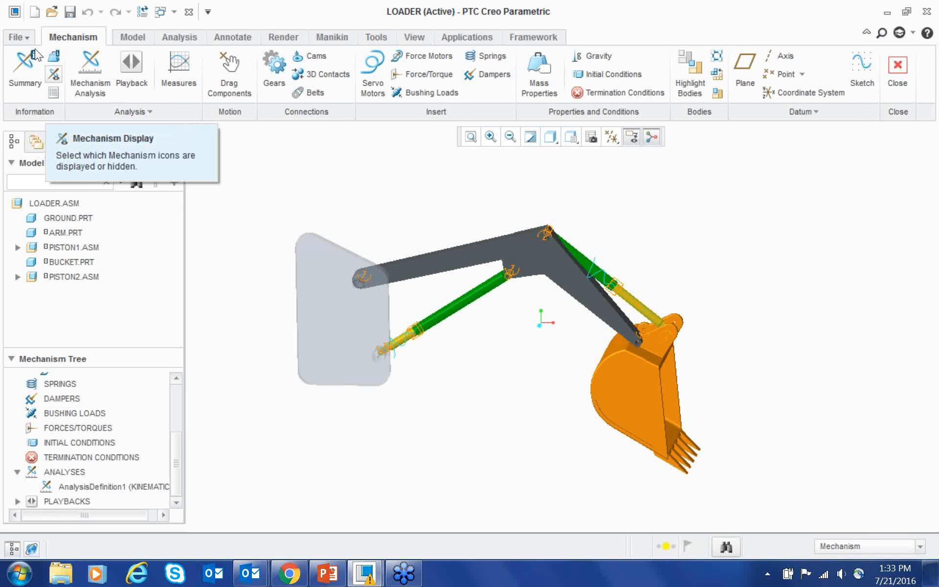
click(53, 73)
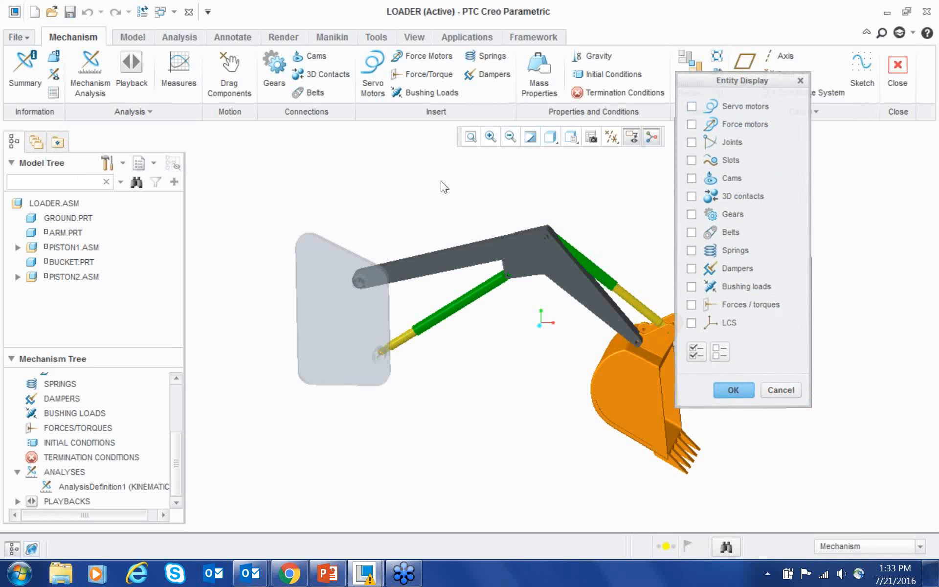
- Play back AnalysisDefinition1 in the default orientation without icons, raising the speed twice, and close the animation
click(131, 70)
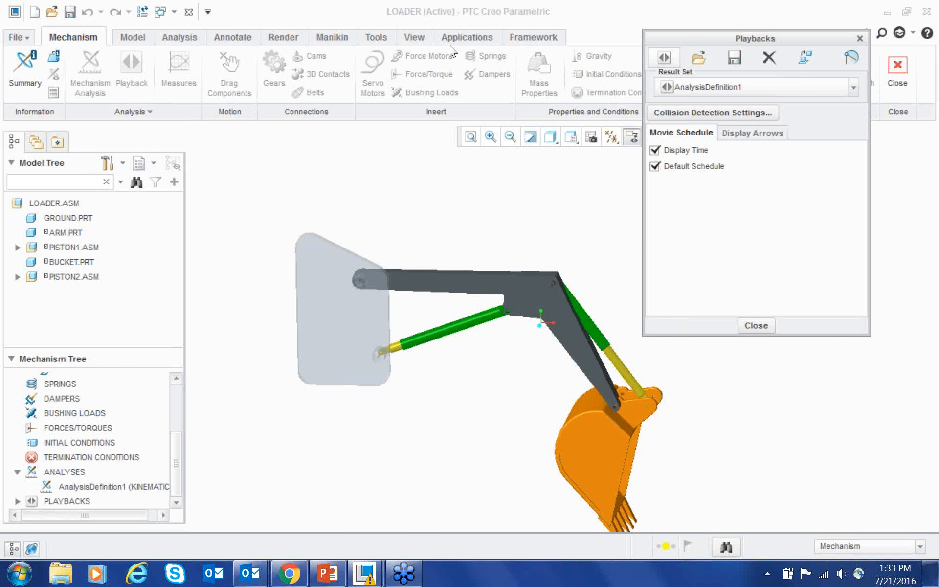
click(664, 58)
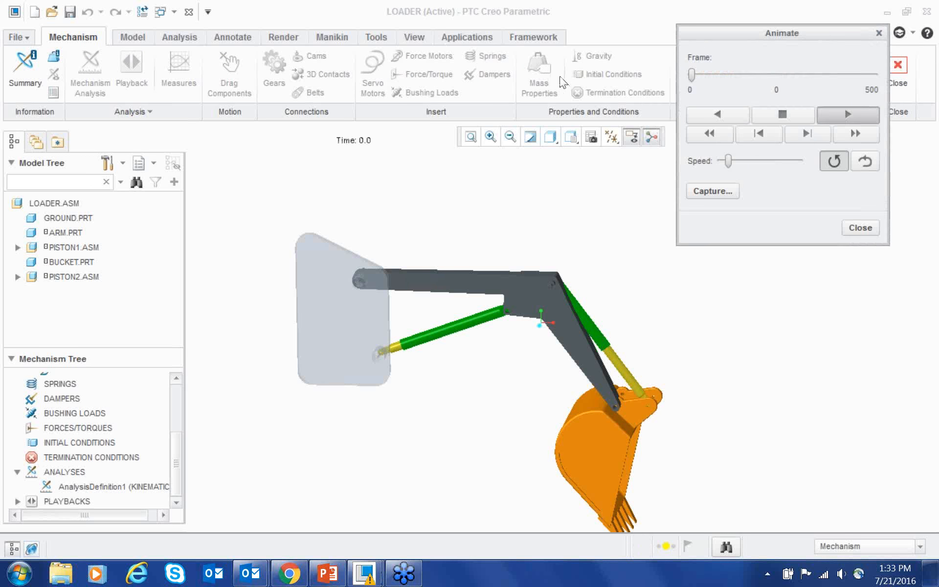
click(765, 160)
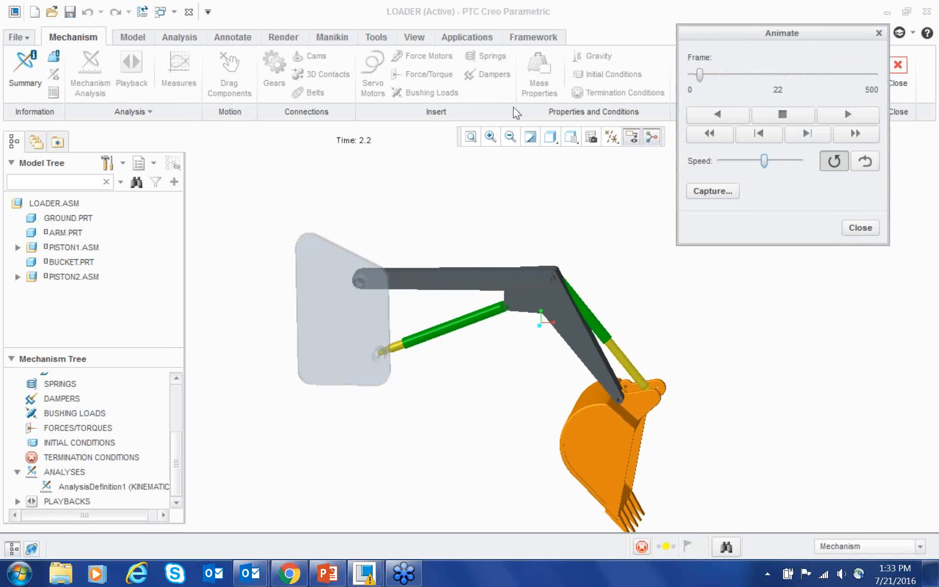
click(788, 160)
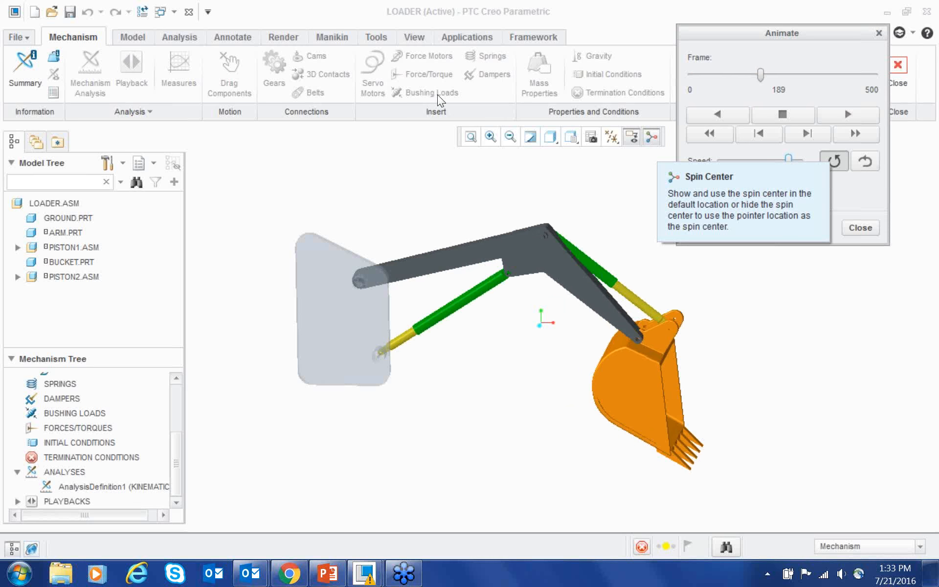
middle_click(568, 147)
- Check the available result sets and start creating a motion envelope from AnalysisDefinition1
drag(466, 26, 498, 20)
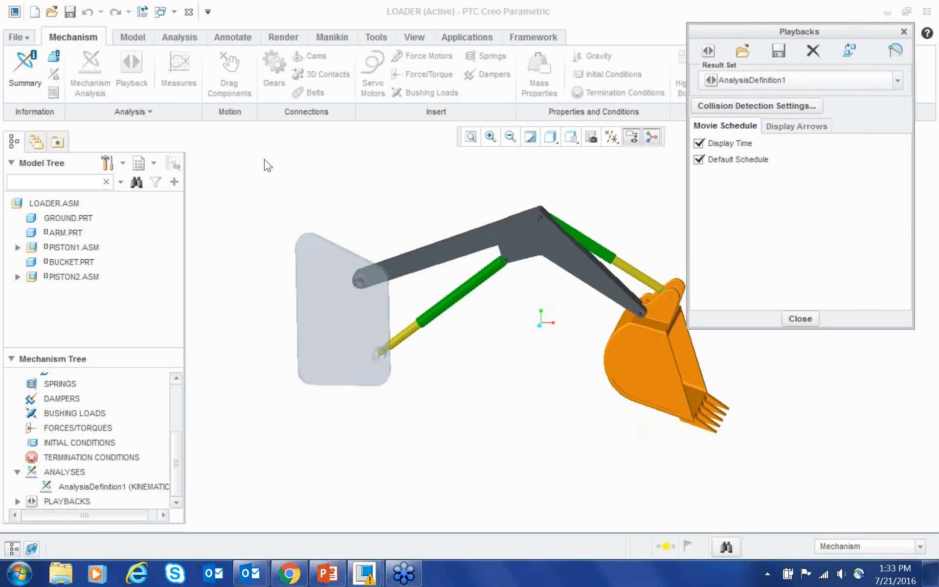
scroll(387, 262, up, 2)
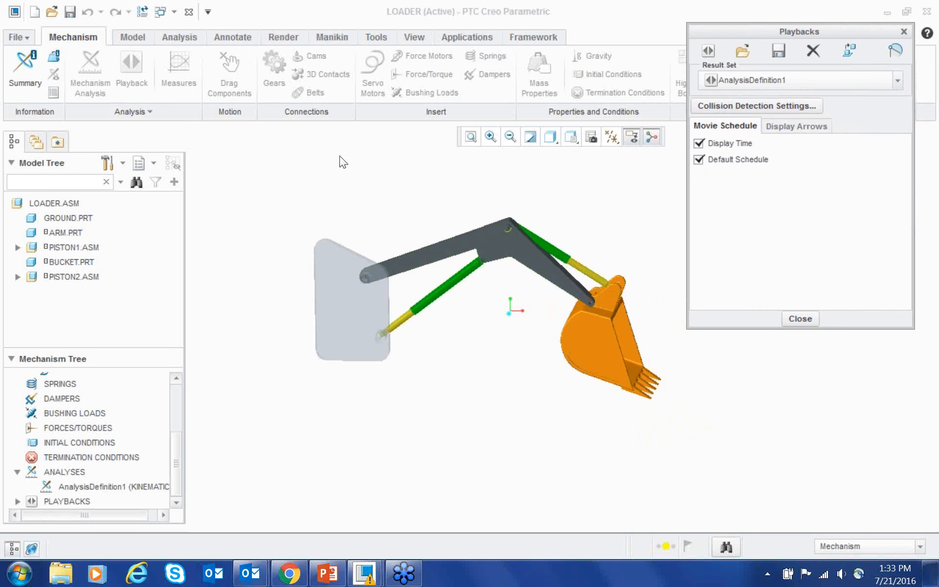
scroll(512, 218, down, 2)
click(830, 82)
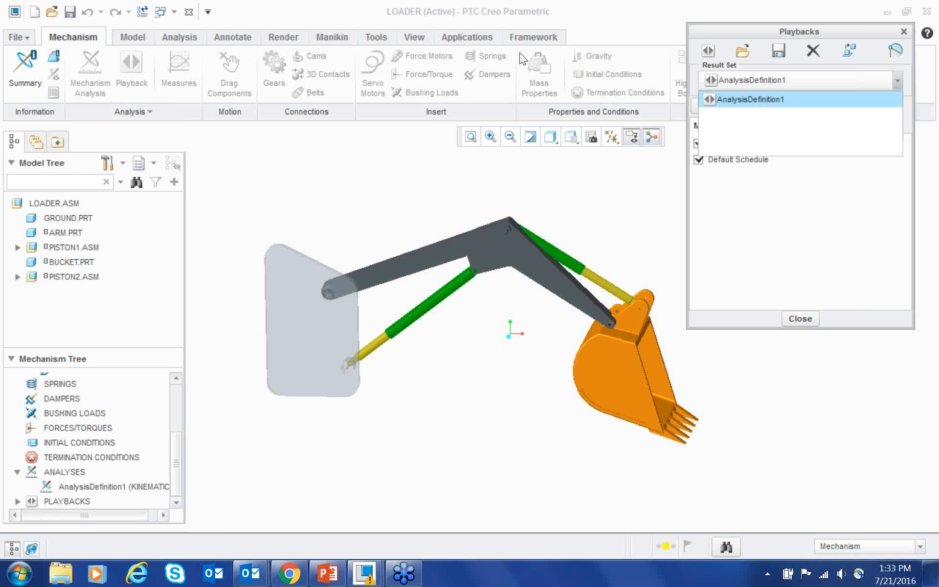
click(520, 52)
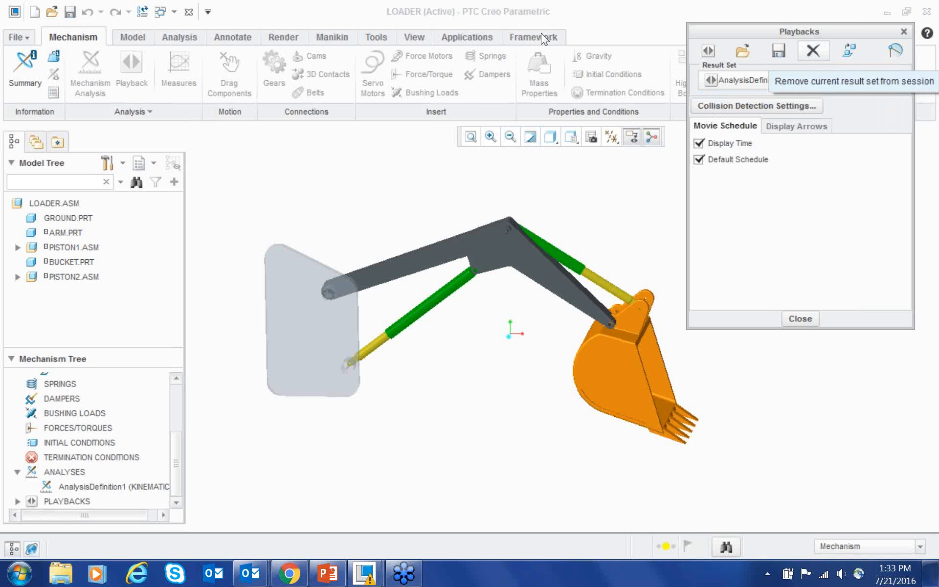
drag(782, 33, 713, 39)
drag(477, 34, 582, 31)
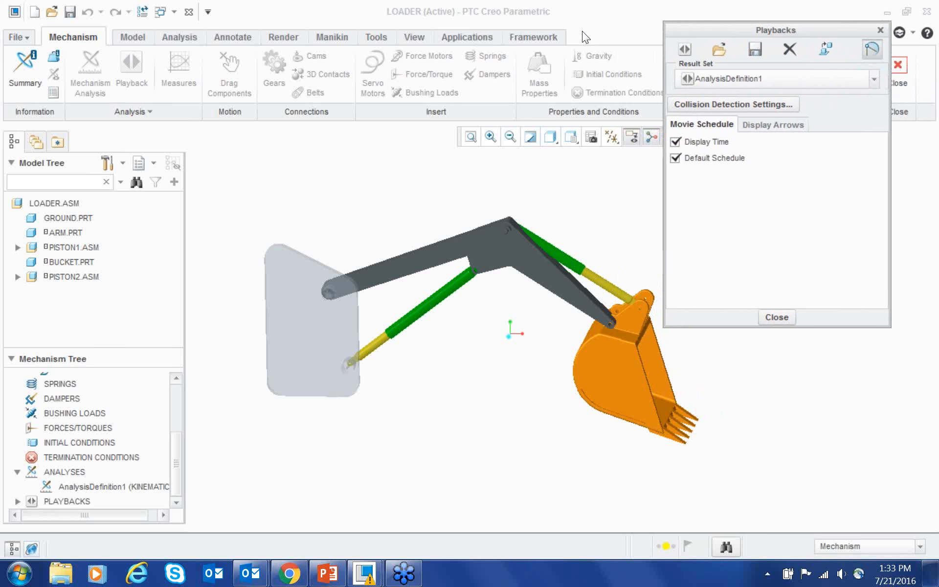
click(872, 49)
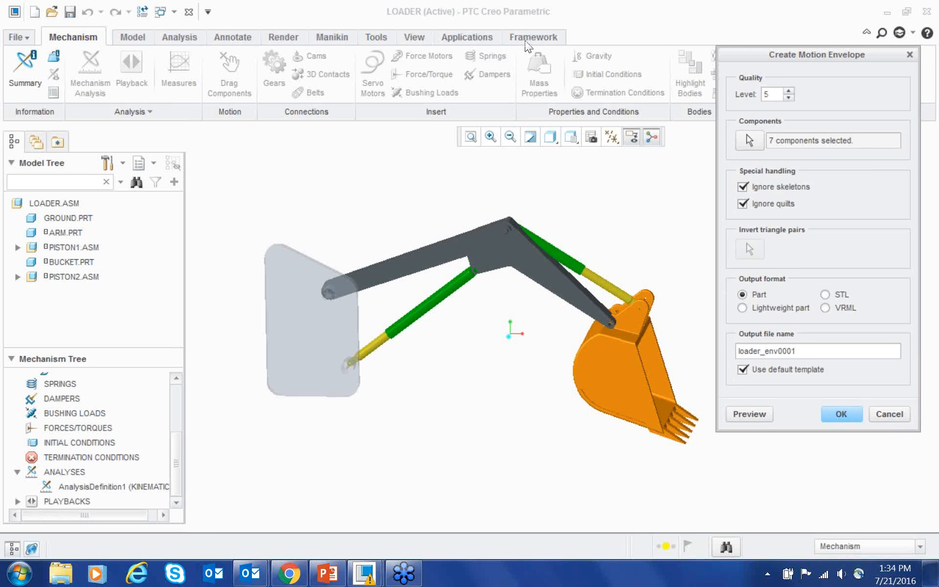
- Preview the motion envelope of the seven selected loader components and leave the envelope and playback dialogs without creating the part
click(749, 414)
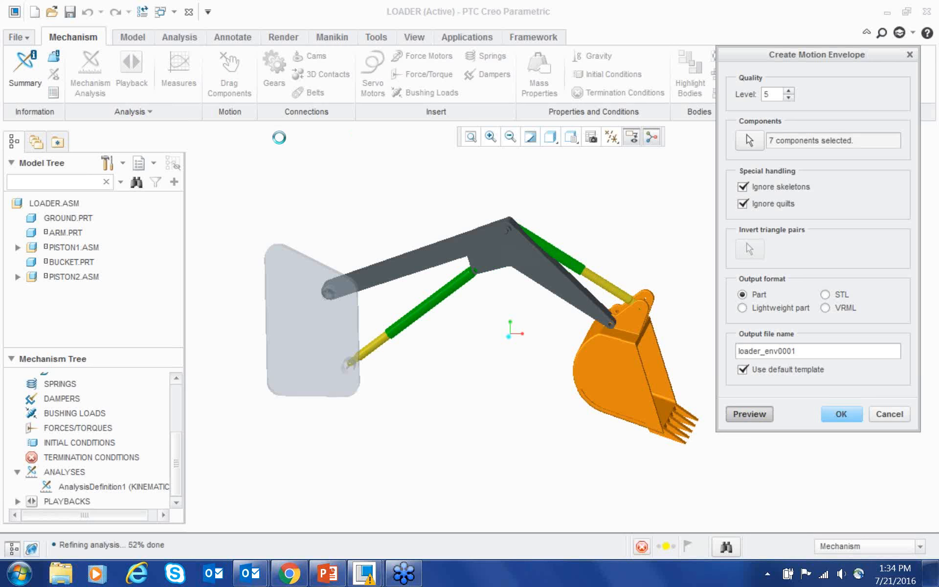
mouse_move(264, 172)
middle_down()
mouse_move(308, 163)
mouse_move(325, 140)
mouse_move(312, 178)
mouse_move(319, 142)
mouse_move(306, 137)
middle_up()
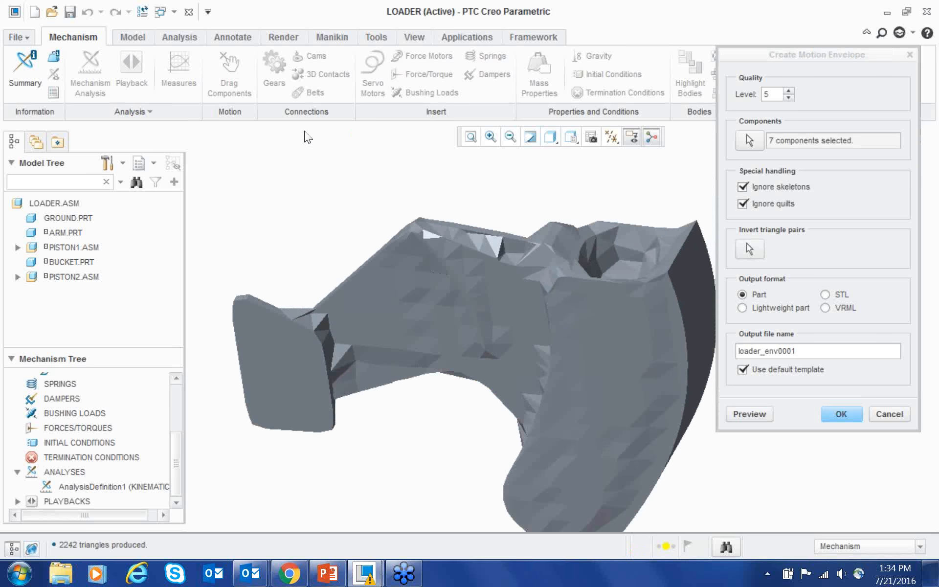
scroll(455, 202, down, 3)
middle_click(597, 276)
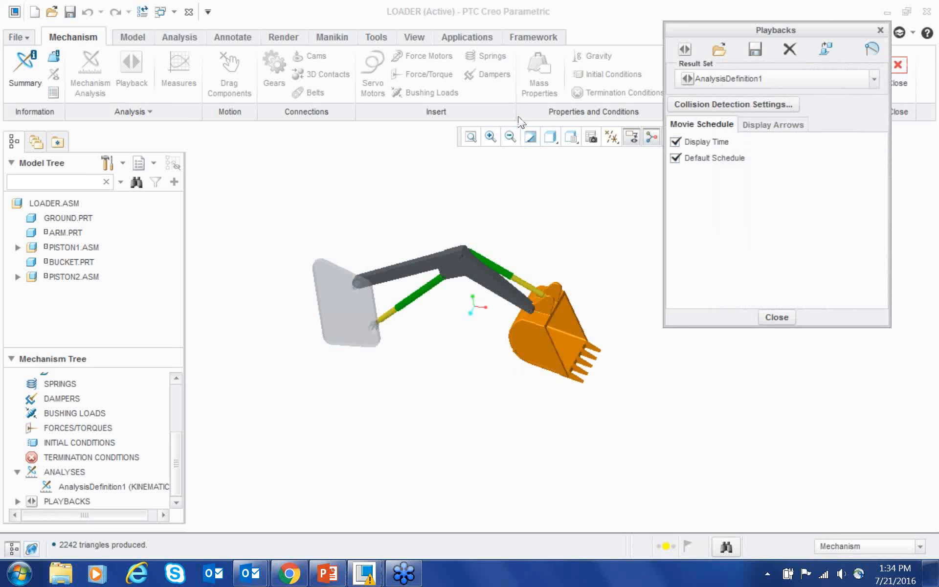
middle_click(525, 210)
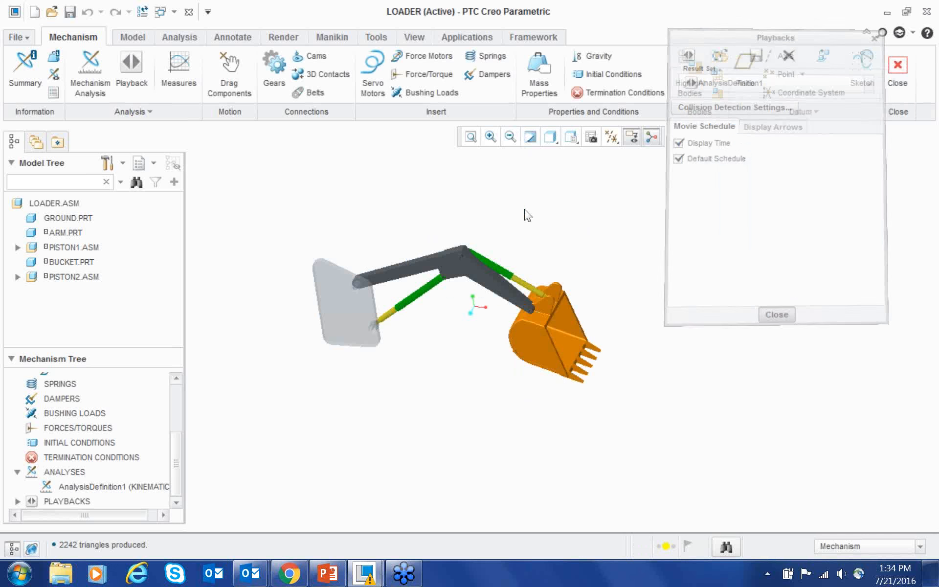
- Evaluate the measures for the AnalysisDefinition1 result set and create a model parameter from measure1
scroll(790, 282, up, 1)
scroll(397, 215, down, 2)
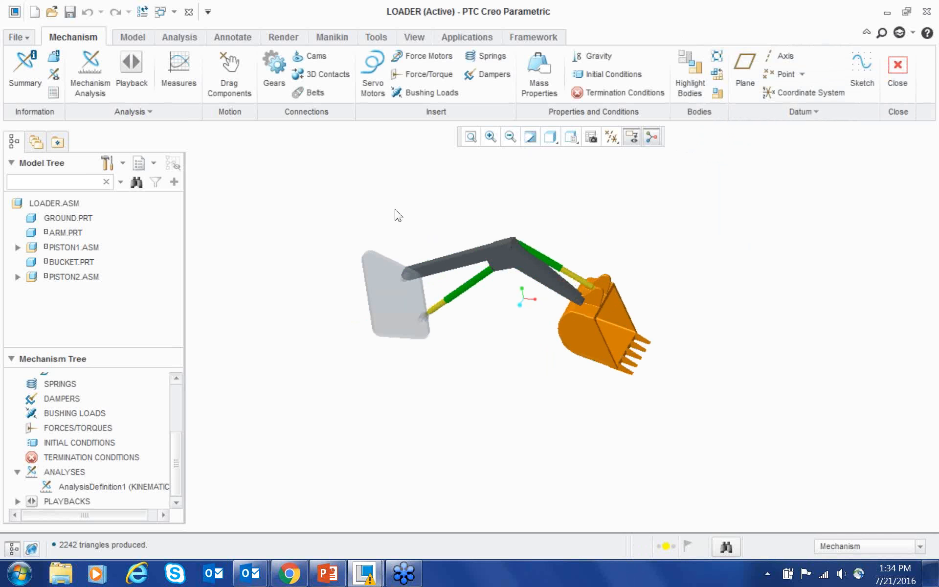
click(179, 71)
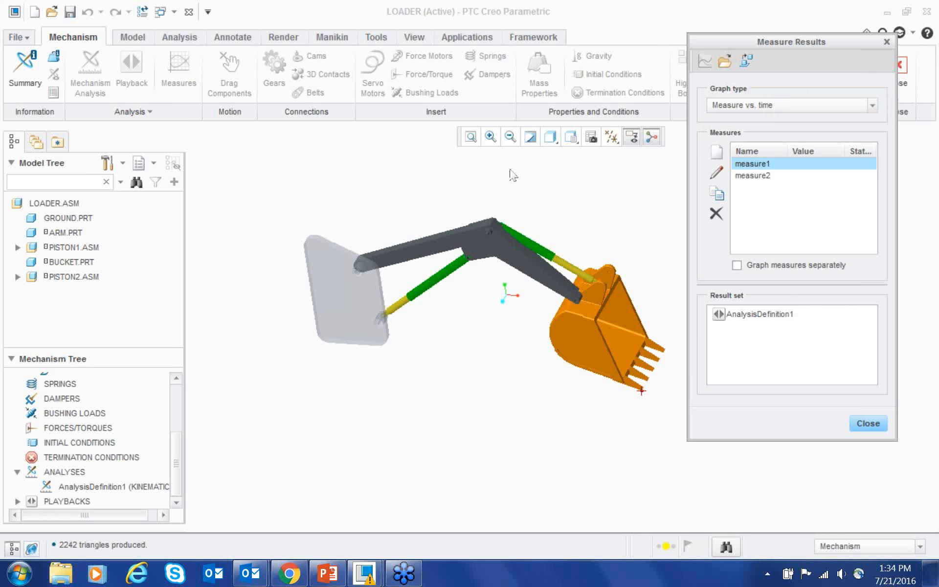
click(757, 316)
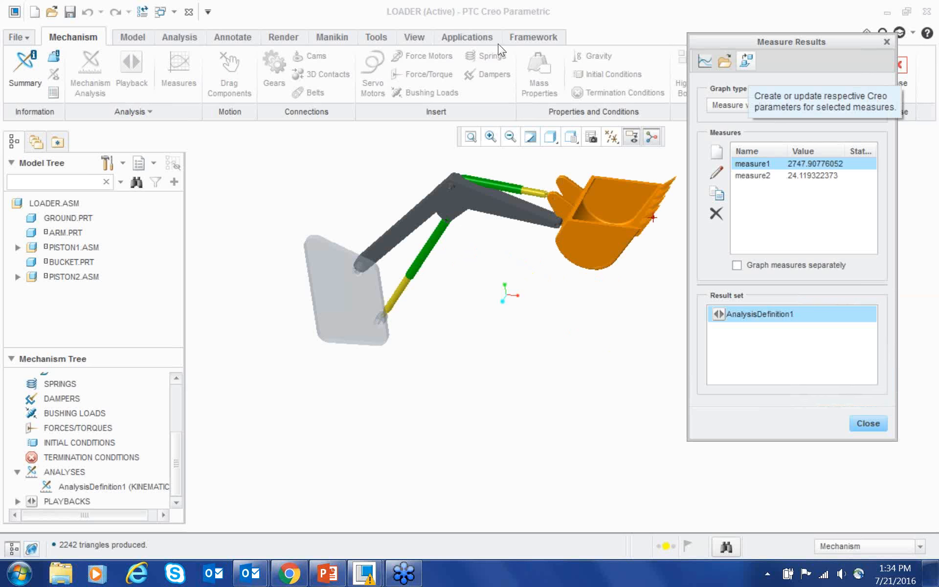
click(746, 61)
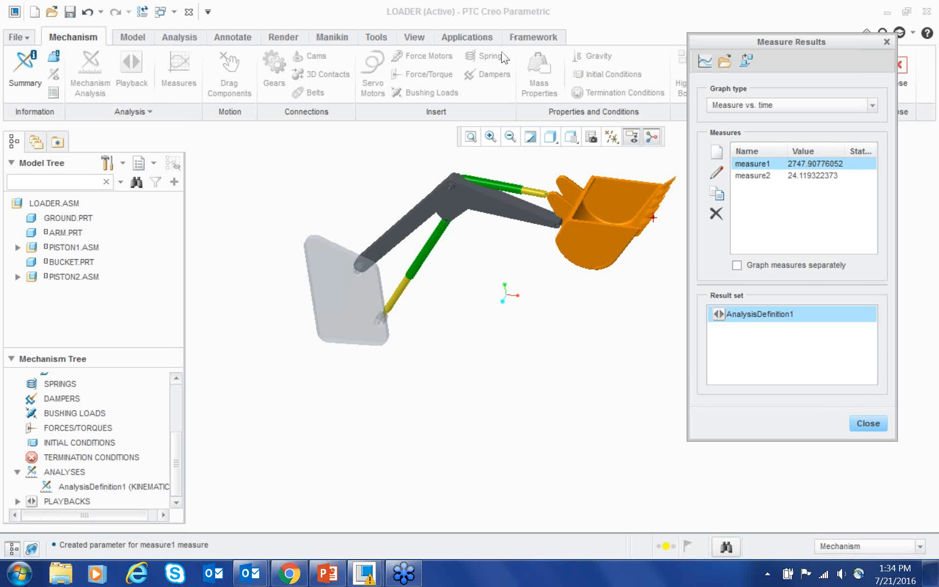
key(Return)
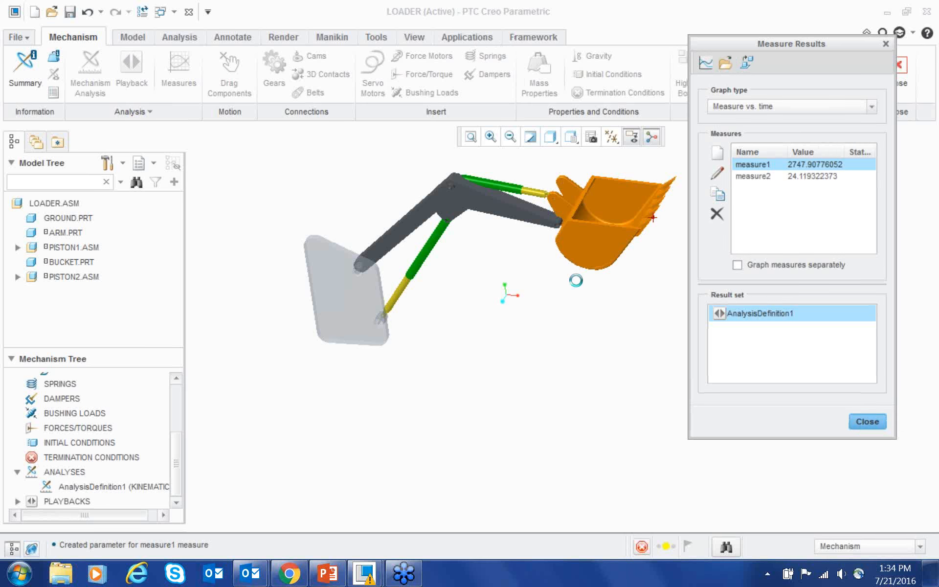
- Open the assembly's parameters list to check the MDO_MEASURE1 parameter, and close it again
click(376, 37)
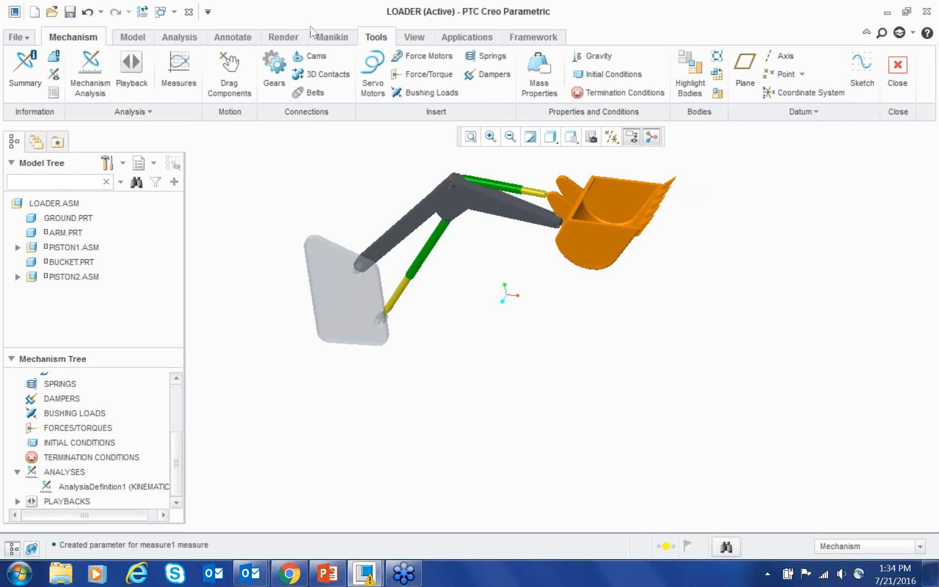
click(482, 56)
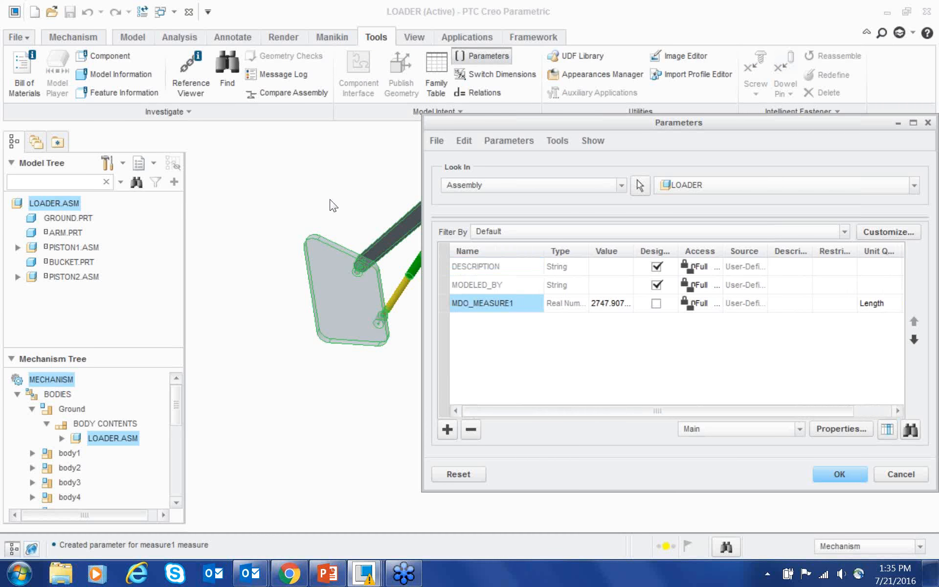
key(Right)
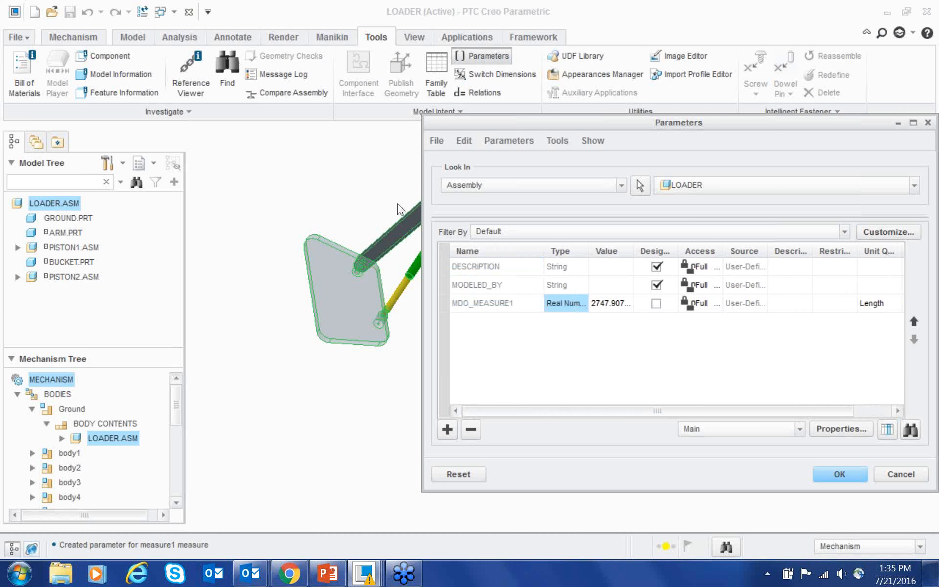
key(Right)
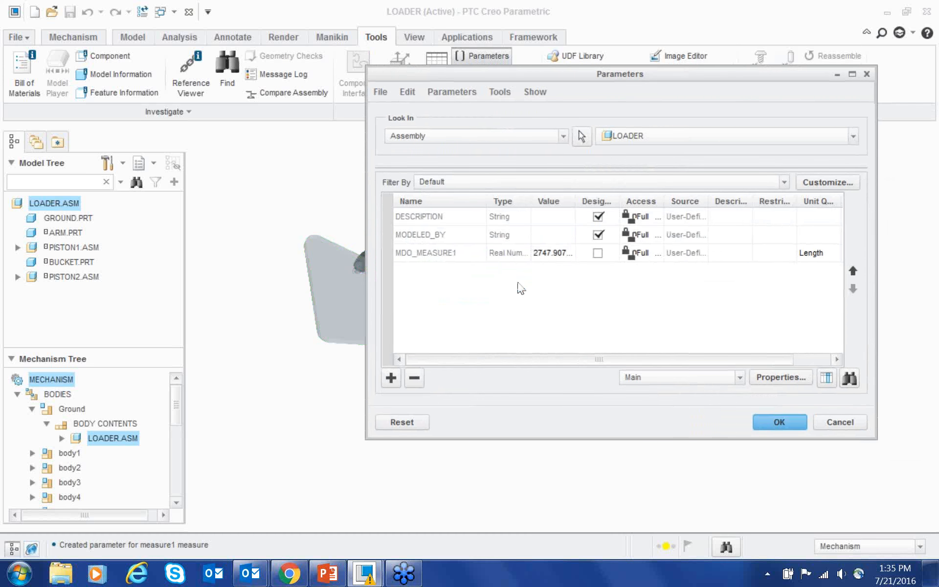
key(Return)
- Exit the mechanism environment and set up a motion analysis of AnalysisDefinition1 with a motion envelope for only the bucket
click(180, 36)
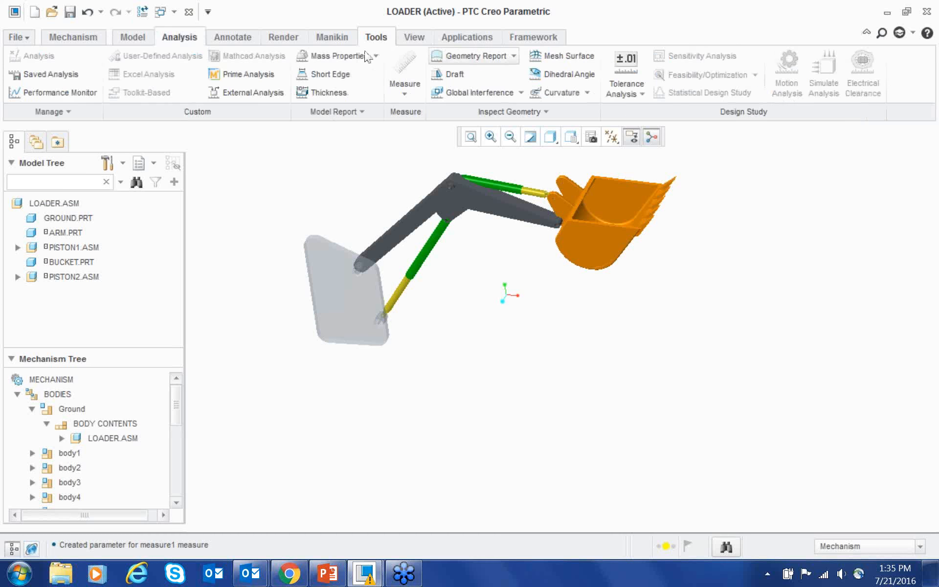
click(71, 37)
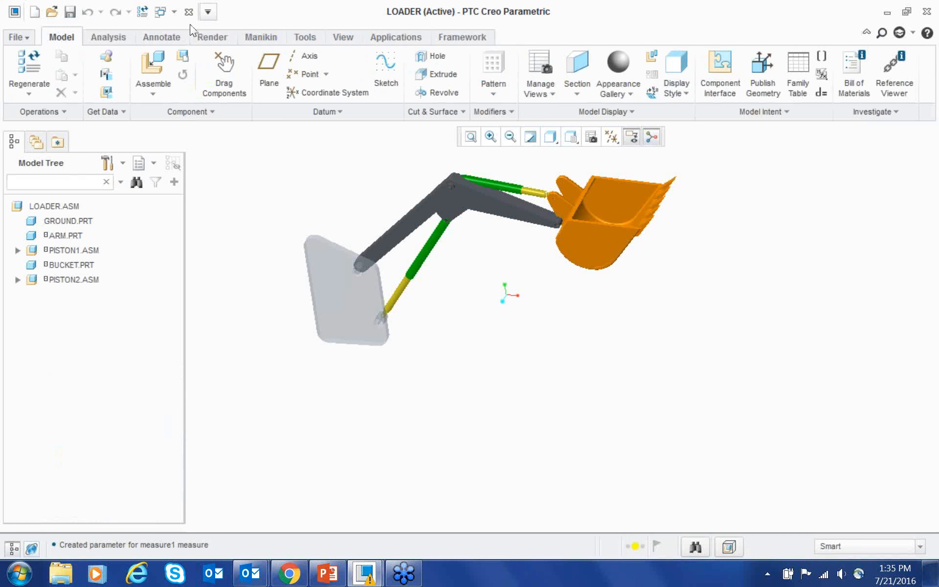
click(101, 35)
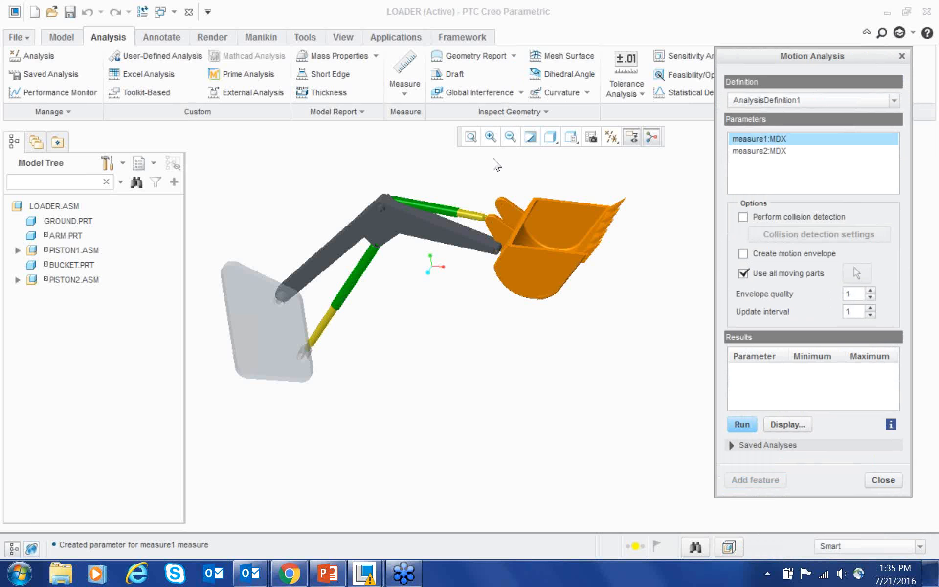
click(743, 274)
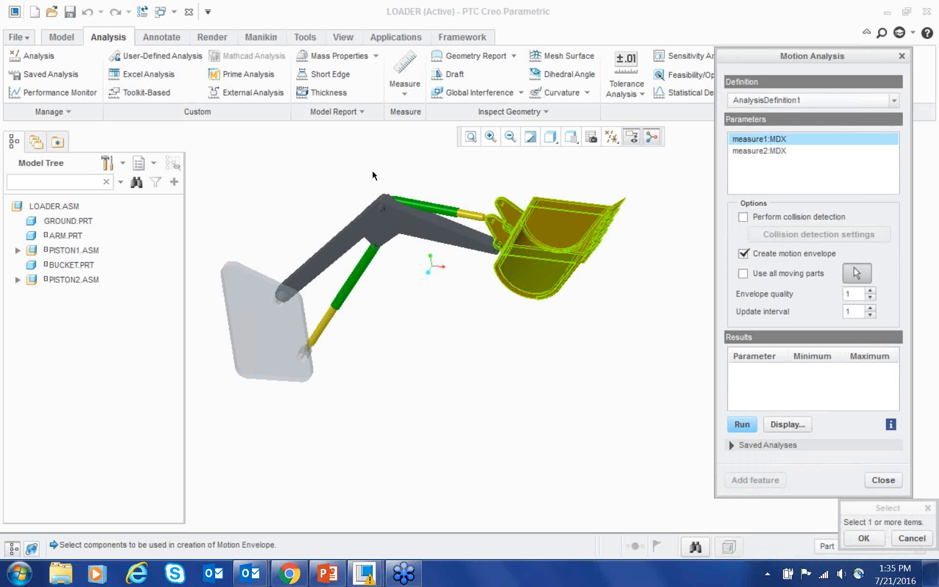
click(558, 266)
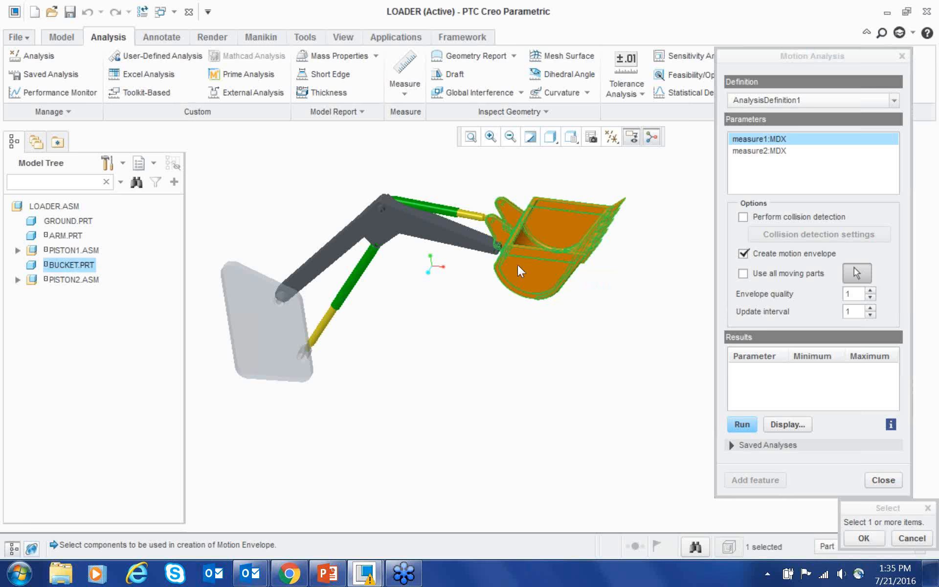
click(862, 538)
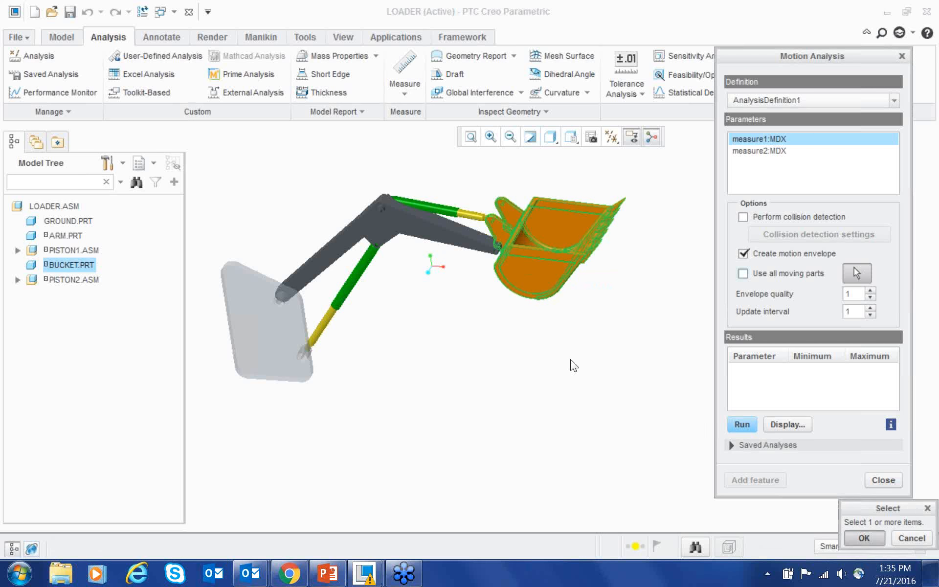
- Run the motion analysis for measure1, examine the bucket's envelope, and close the graph and the analysis without adding a feature
click(741, 424)
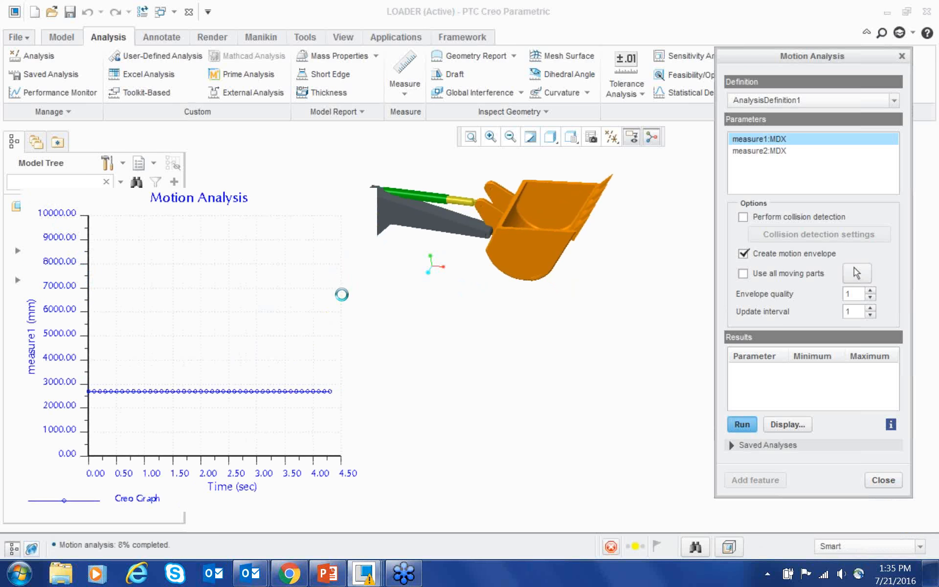
scroll(370, 242, down, 3)
mouse_move(401, 275)
middle_down()
mouse_move(404, 222)
mouse_move(404, 263)
middle_up()
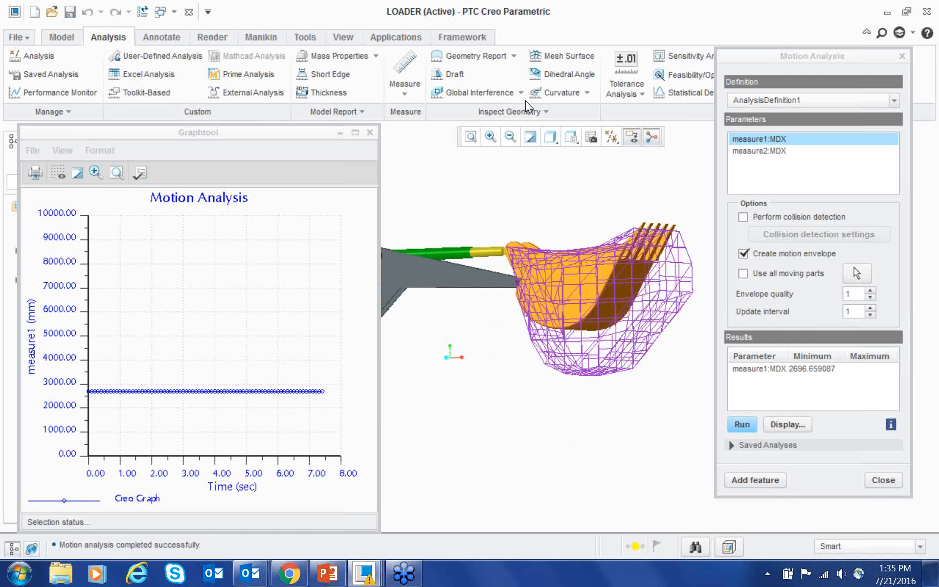
mouse_move(546, 38)
mouse_down()
mouse_move(485, 30)
mouse_move(537, 35)
mouse_up()
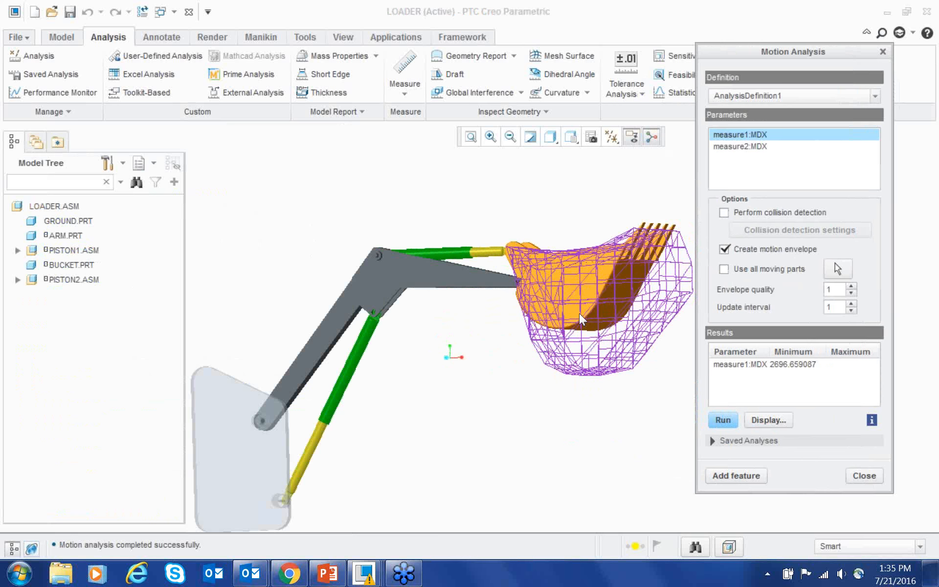
click(864, 475)
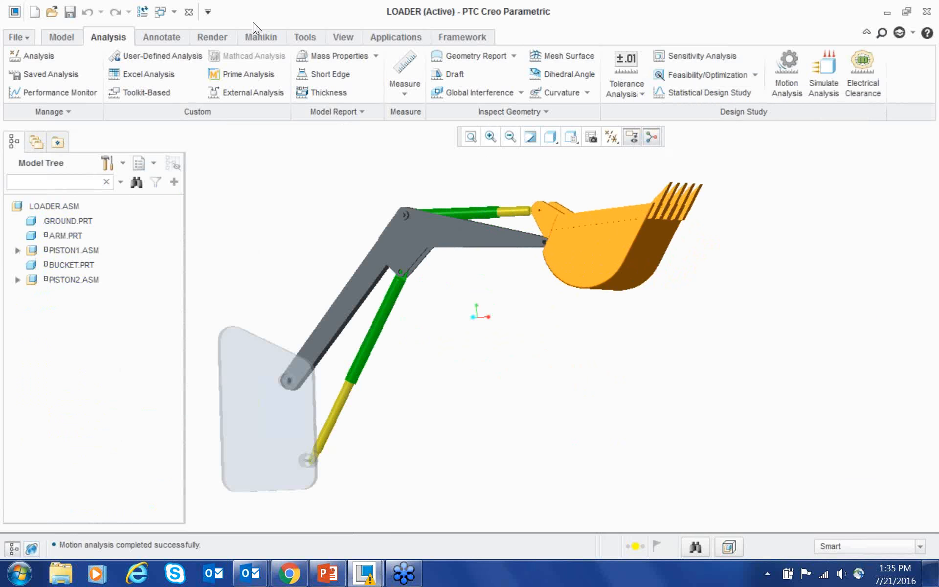
- Return to the Mechanism application and regenerate the loader assembly
click(396, 37)
click(262, 74)
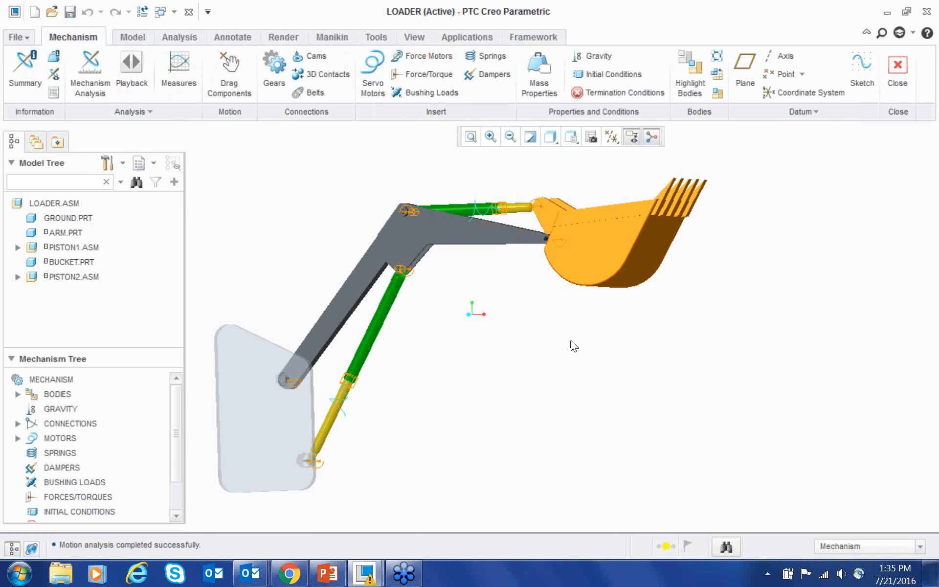
scroll(574, 346, down, 2)
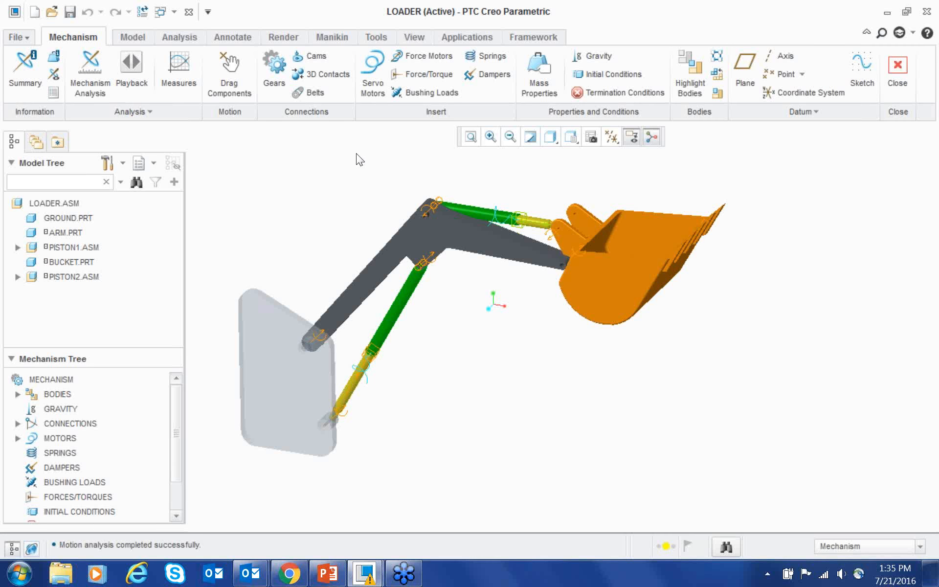
key(ctrl+d)
click(142, 12)
mouse_move(392, 157)
middle_down()
mouse_move(371, 222)
mouse_move(437, 228)
mouse_move(419, 191)
mouse_move(429, 179)
mouse_move(434, 199)
middle_up()
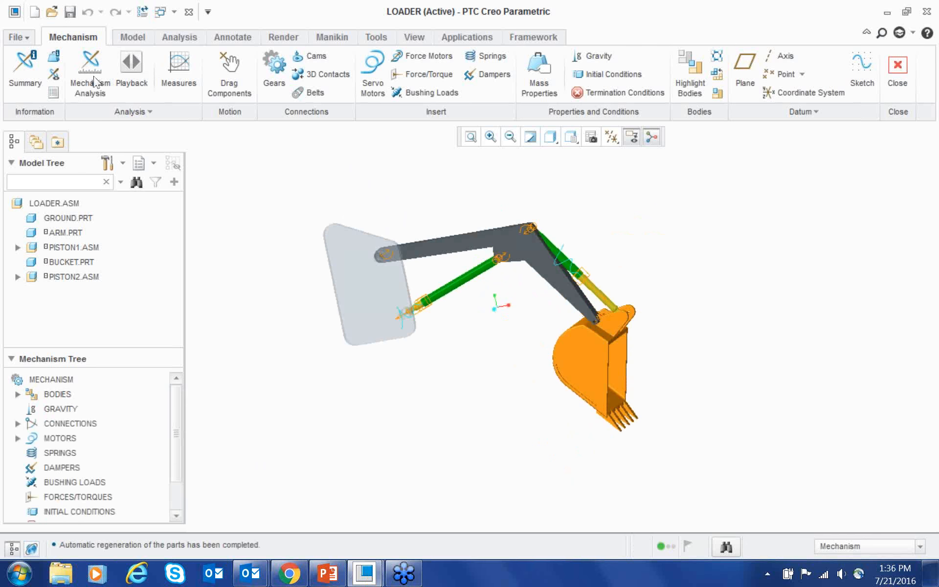
- Start a 2D trace curve with GROUND as the paper part and the edge endpoint at the bucket's tooth tip as the traced point
click(98, 111)
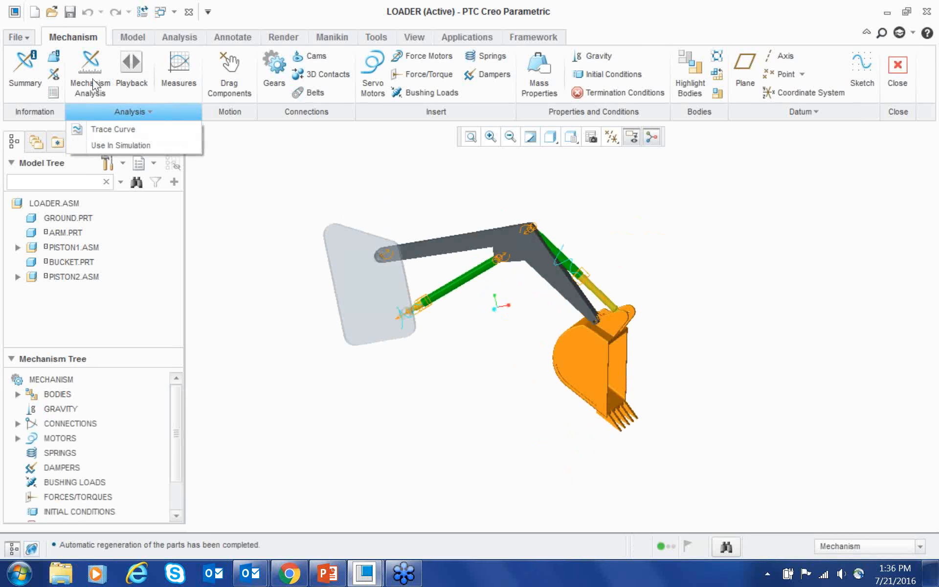
click(113, 129)
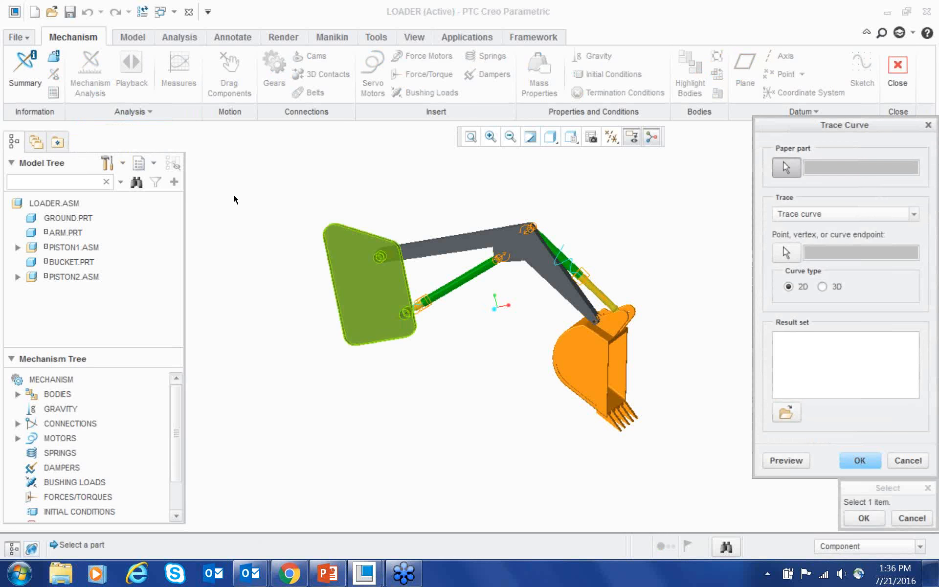
click(381, 308)
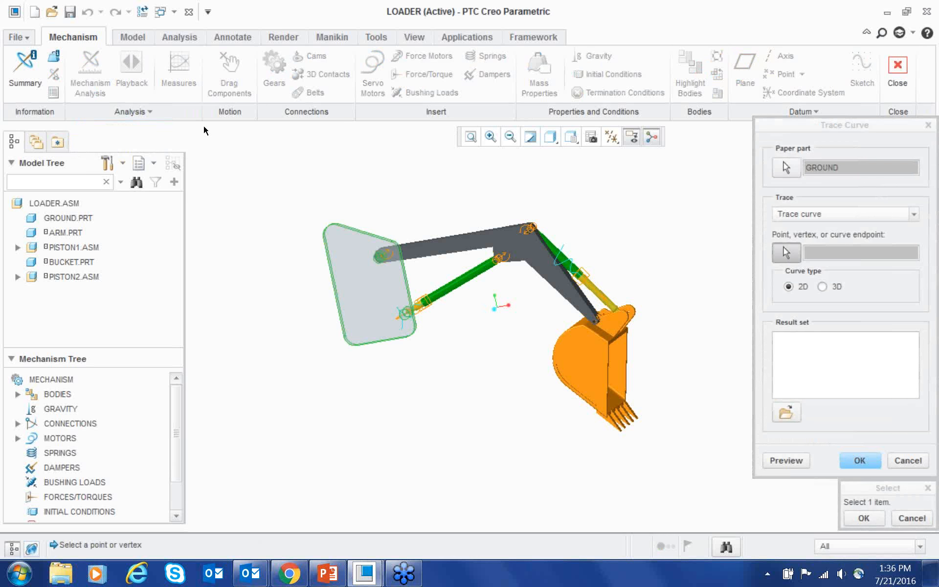
click(571, 137)
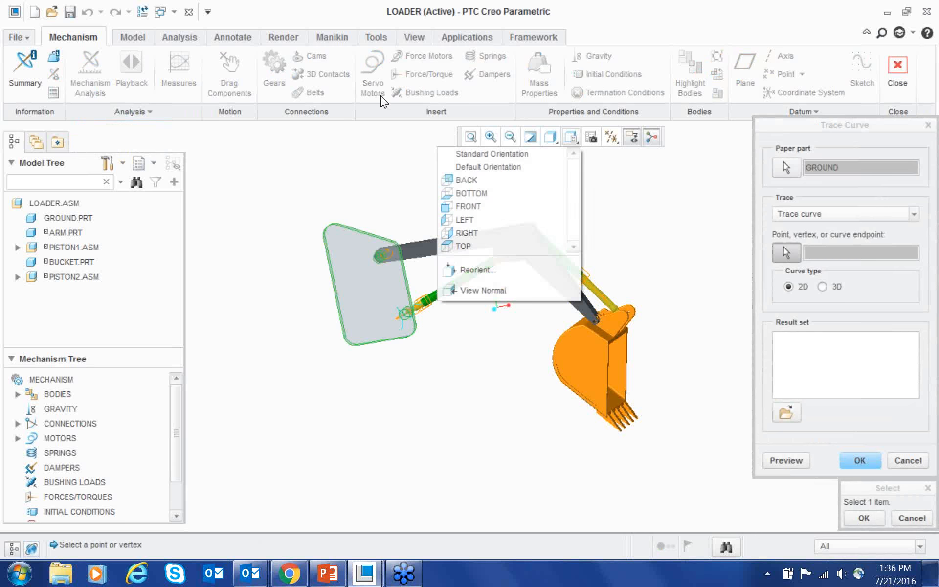
click(523, 206)
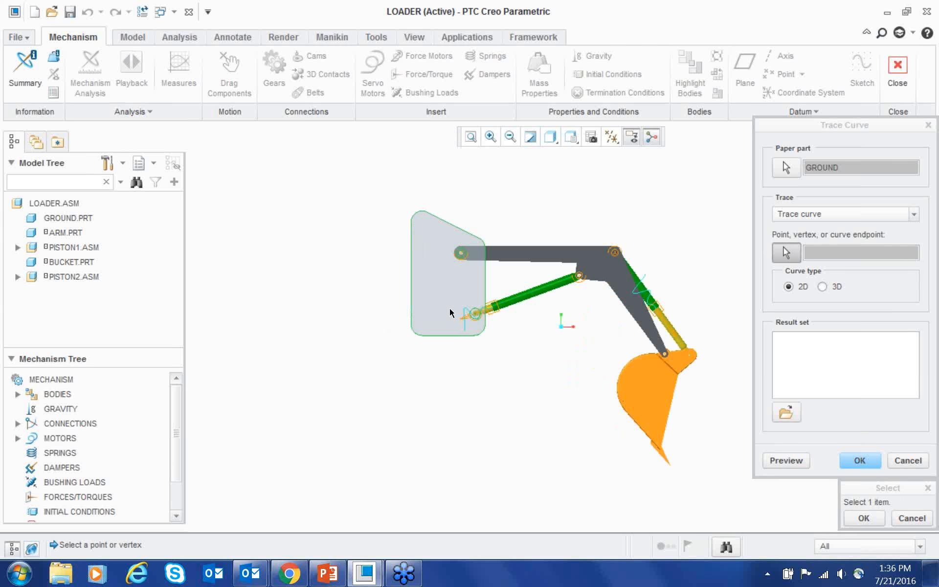
scroll(348, 212, up, 2)
scroll(501, 211, down, 2)
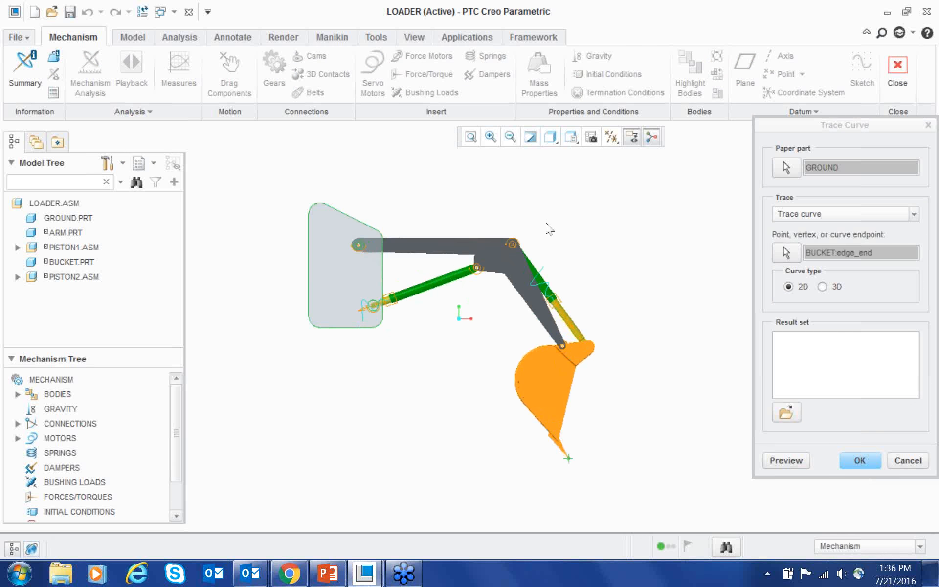
- Load the playback file AnalysisDefinition1.pbk as the result set and preview the bucket tip's trace curve
click(786, 460)
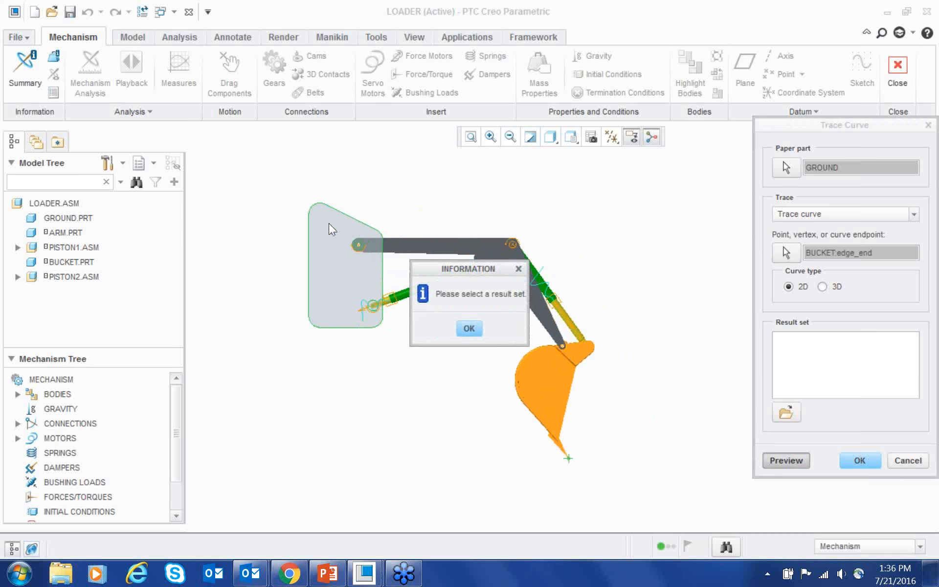
key(Return)
click(785, 412)
double_click(396, 248)
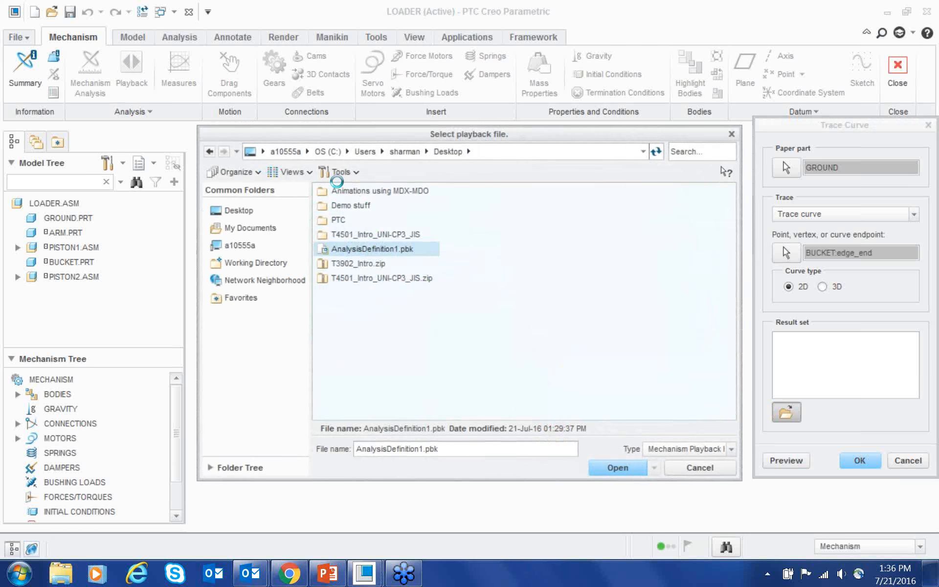
click(787, 460)
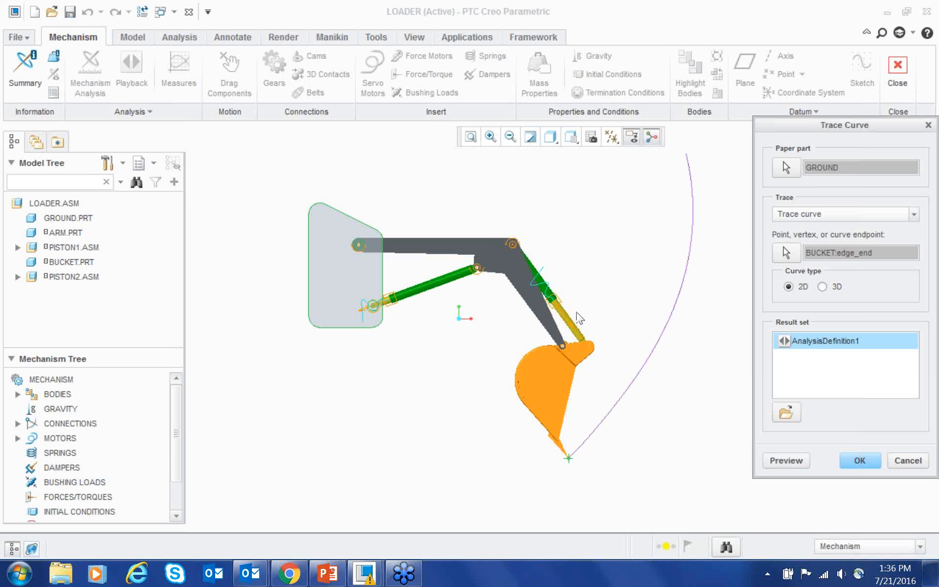
- Create the bucket tip's trace curve and drag the loader arm and bucket to compare their motion with the curve
key(Return)
click(467, 247)
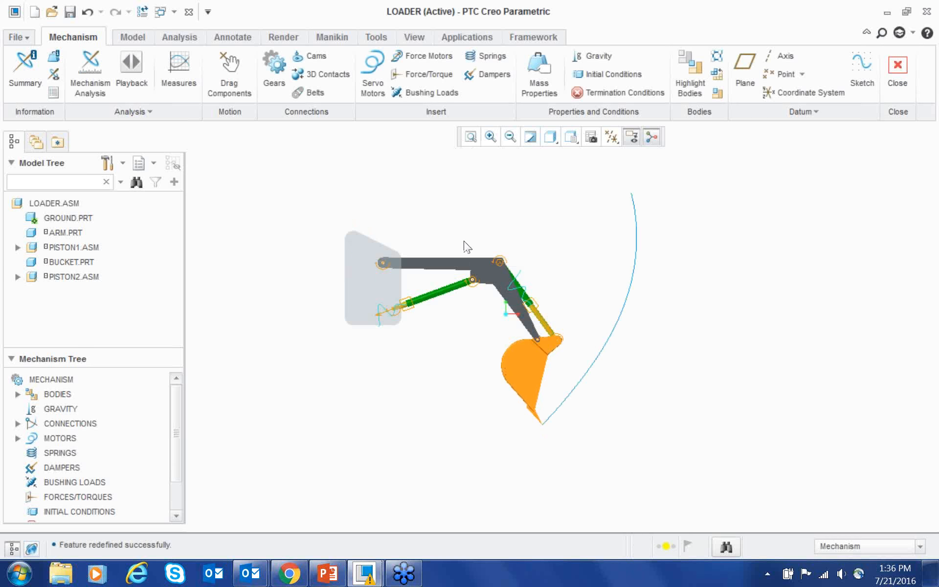
click(229, 74)
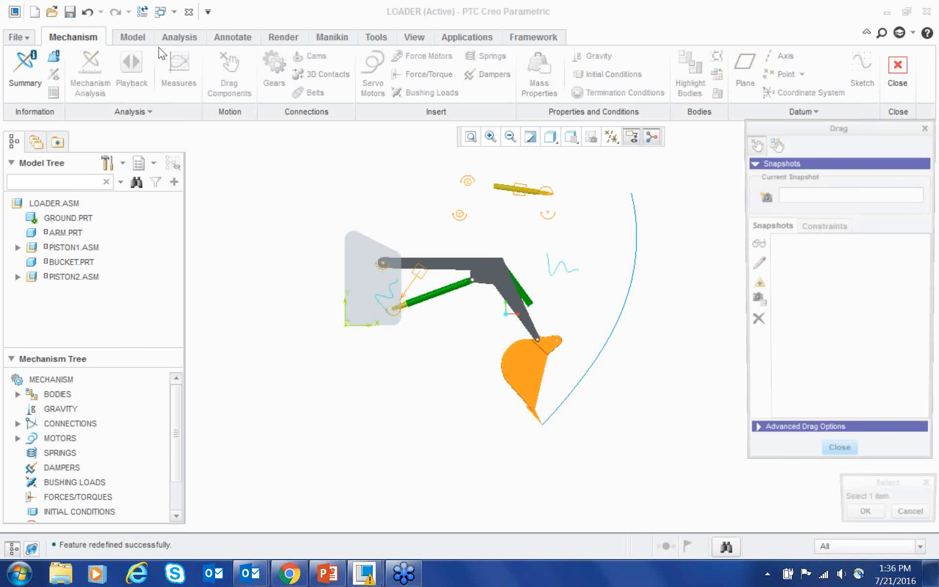
click(361, 282)
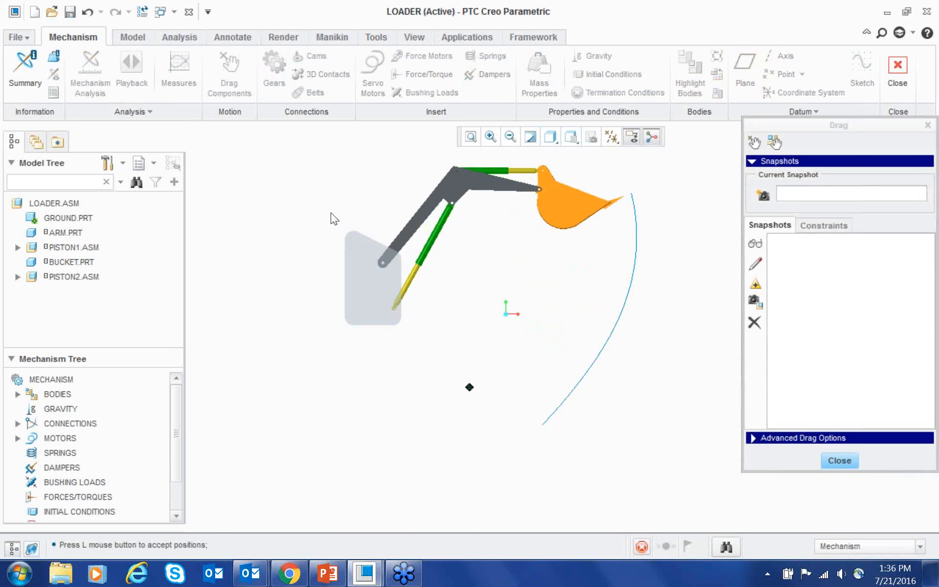
click(561, 312)
middle_click(561, 312)
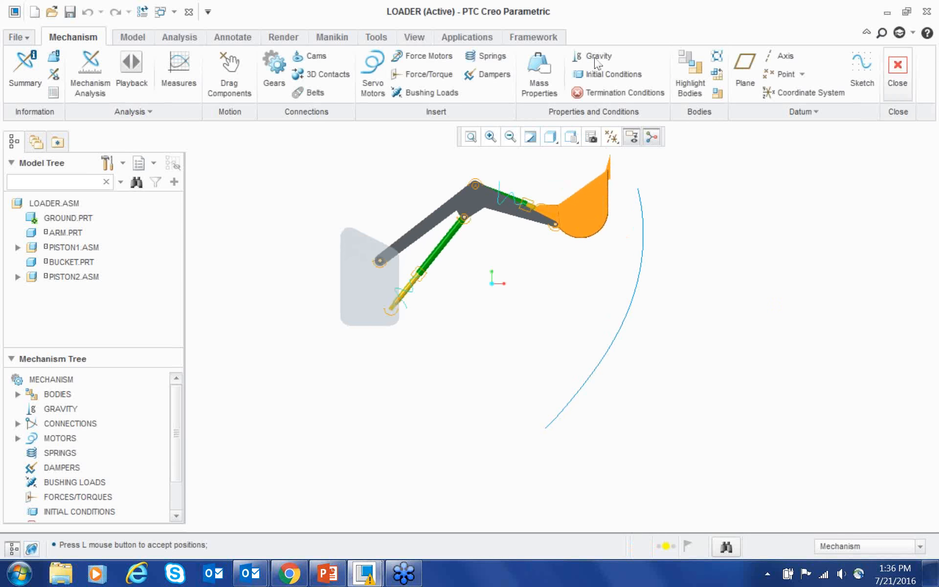
- Leave the Mechanism application and try to delete the trace curve in the standard assembly environment
click(897, 73)
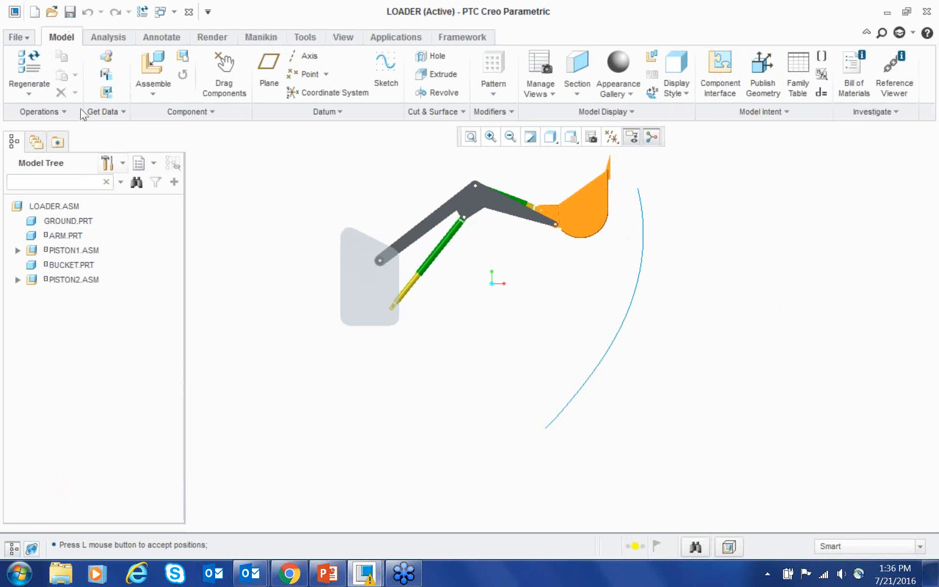
click(465, 183)
key(Delete)
key(Escape)
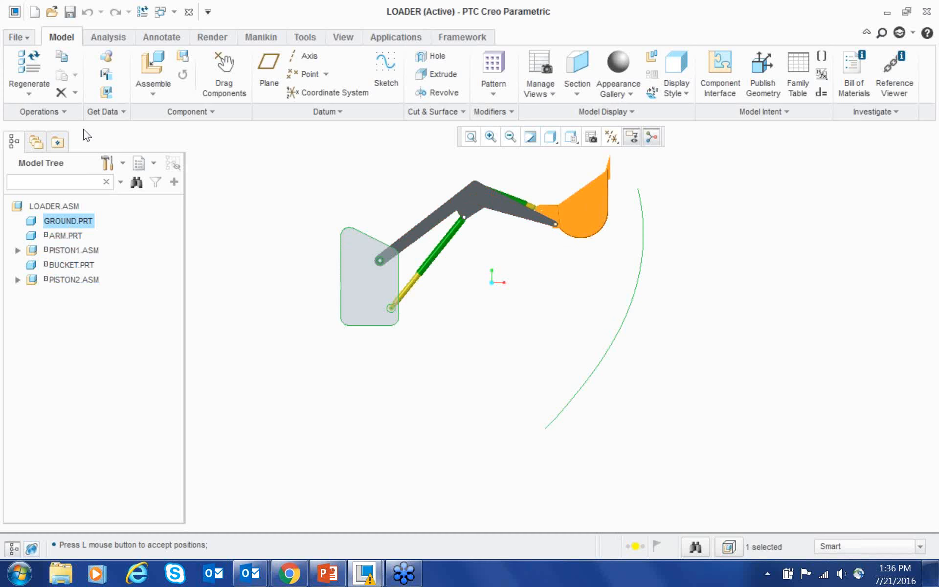
- Turn on the display of features in the model tree
click(107, 163)
click(149, 182)
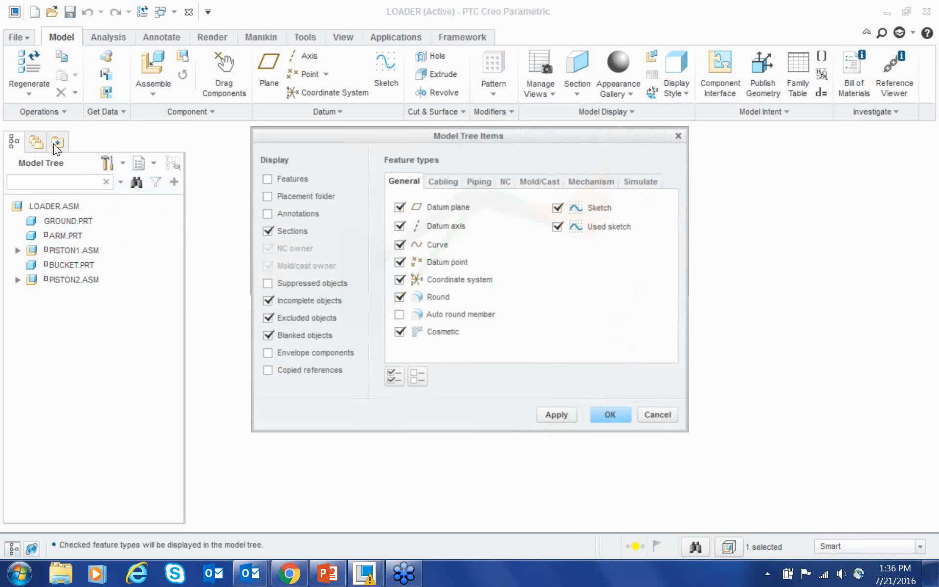
click(265, 178)
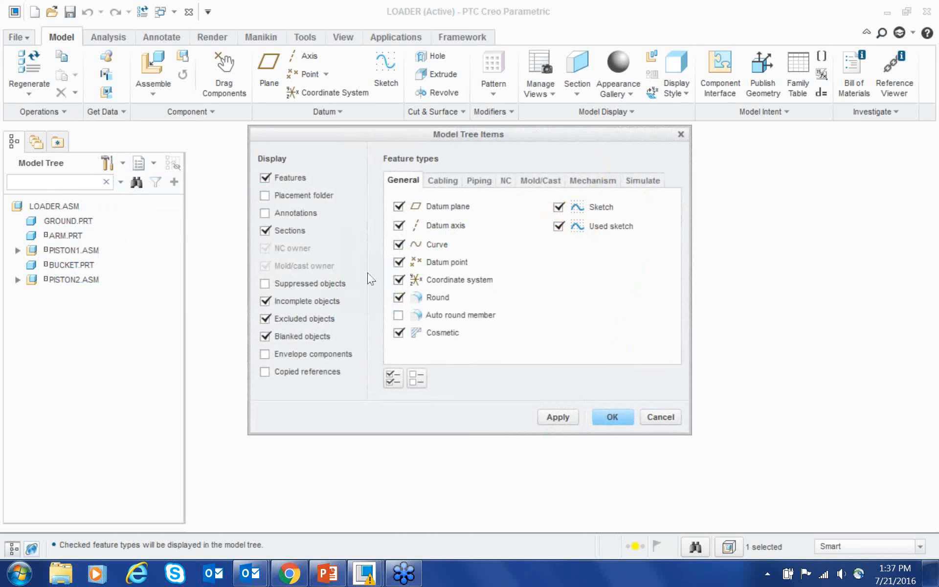
key(Return)
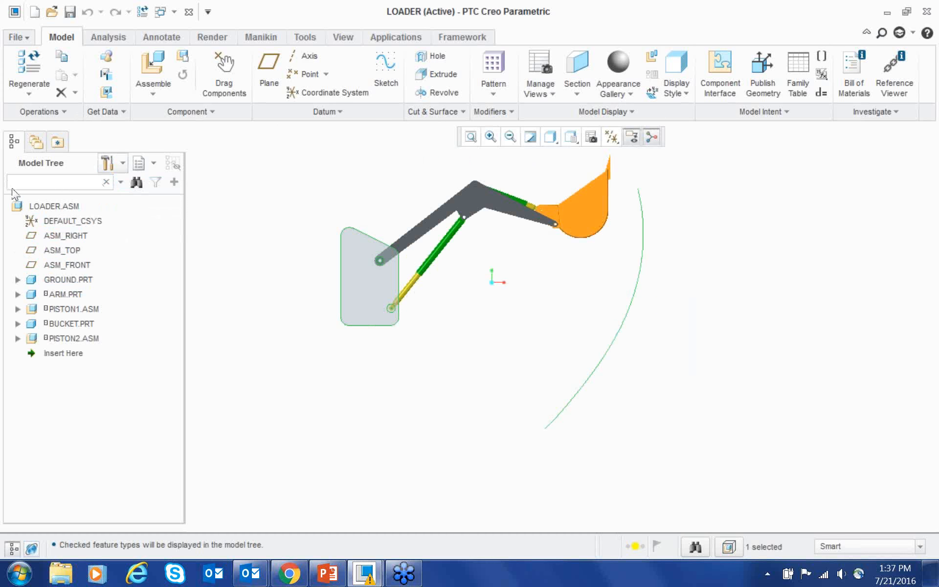
- Delete the Group TRACE2D feature from GROUND.PRT and regenerate the loader assembly
click(18, 280)
right_click(80, 410)
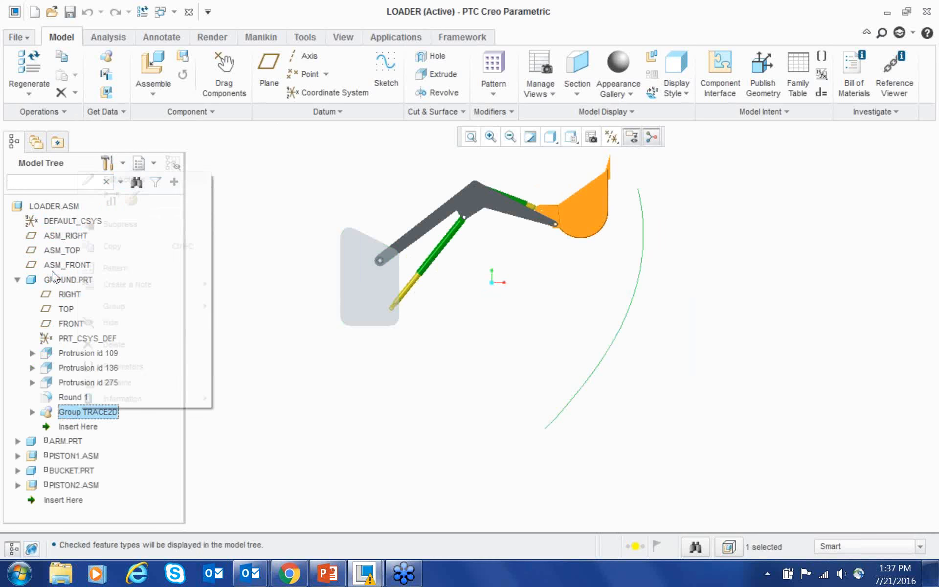
click(110, 344)
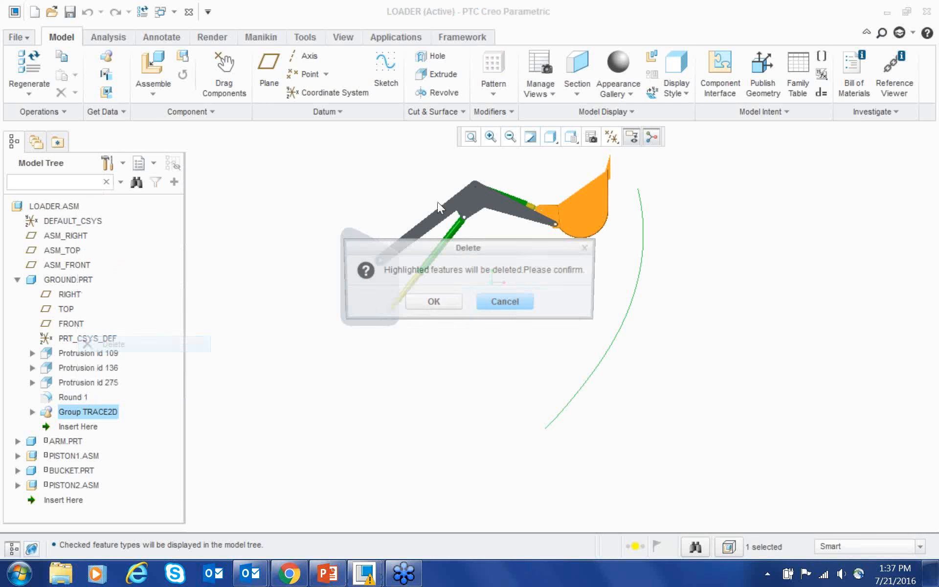
key(Return)
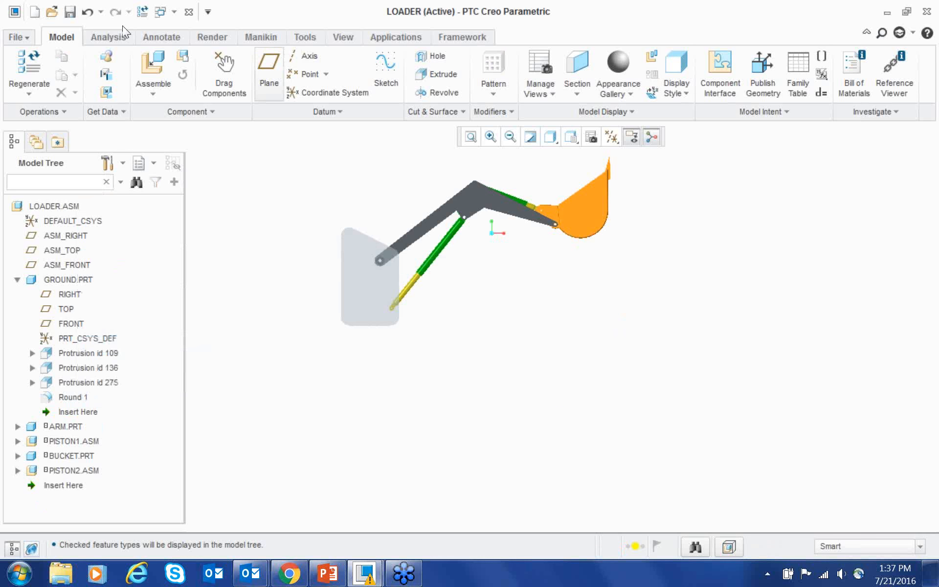
click(142, 12)
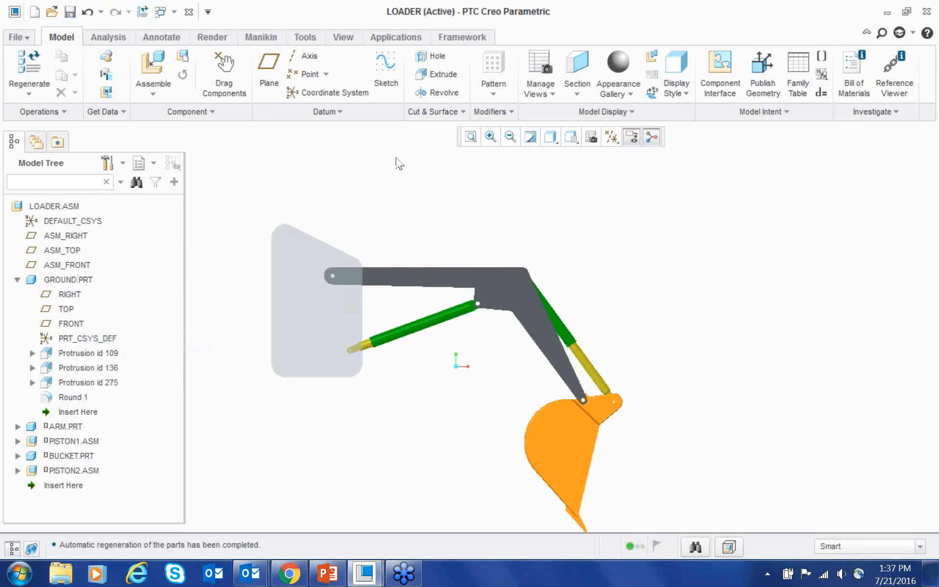
- Return to the Mechanism application and bring up the playbacks of the analysis results without defining a new analysis
scroll(610, 214, up, 2)
click(396, 37)
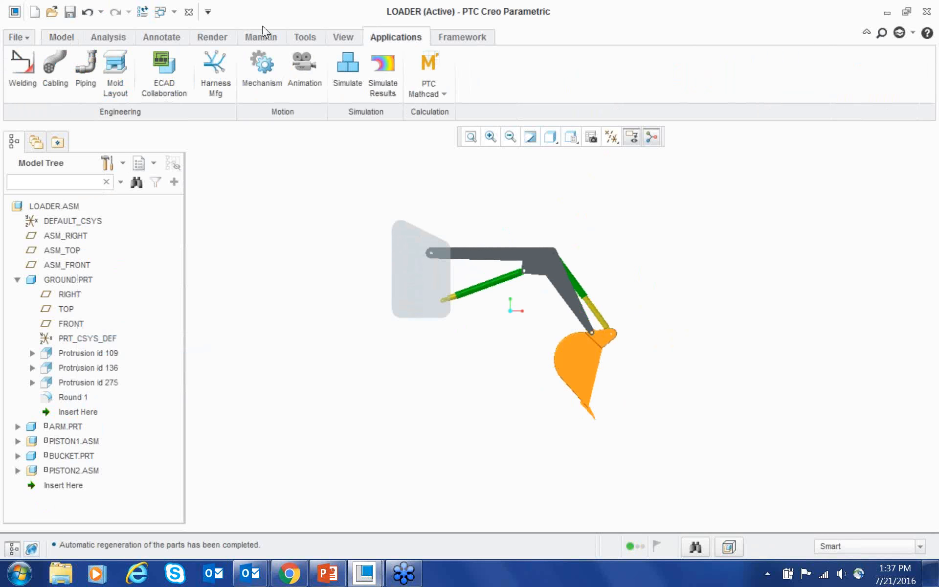
click(261, 66)
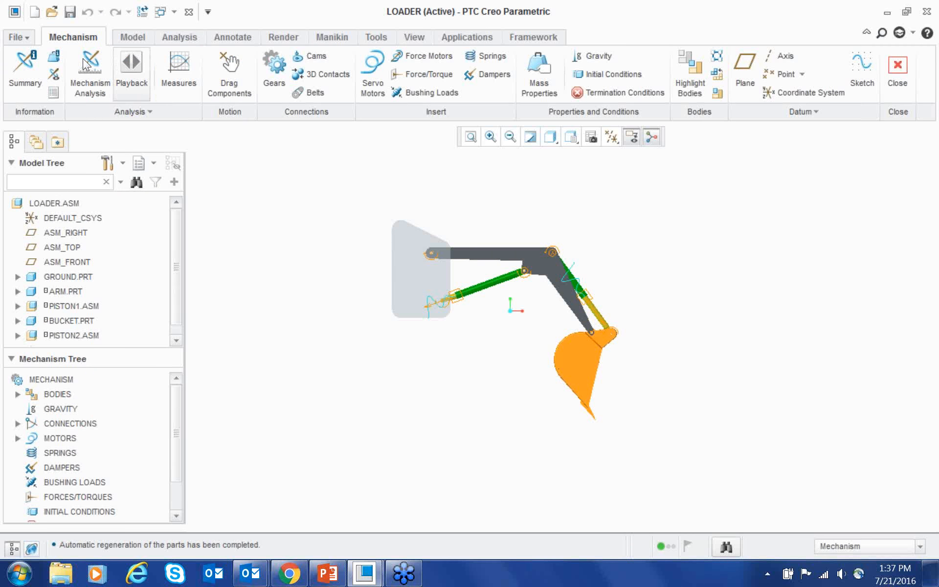
click(85, 63)
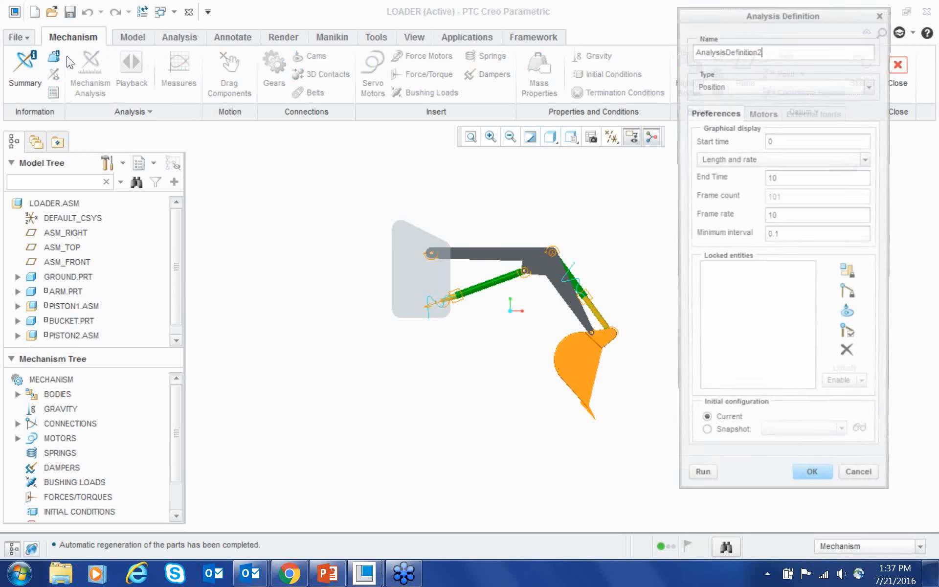
click(882, 12)
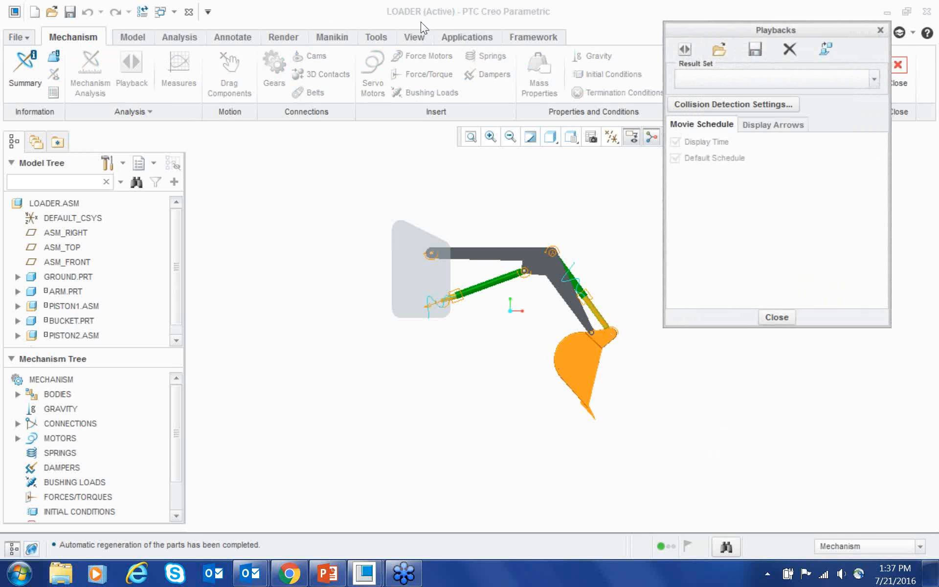
- Load AnalysisDefinition1.pbk as the result set and play its animation at a higher speed
click(719, 50)
double_click(362, 248)
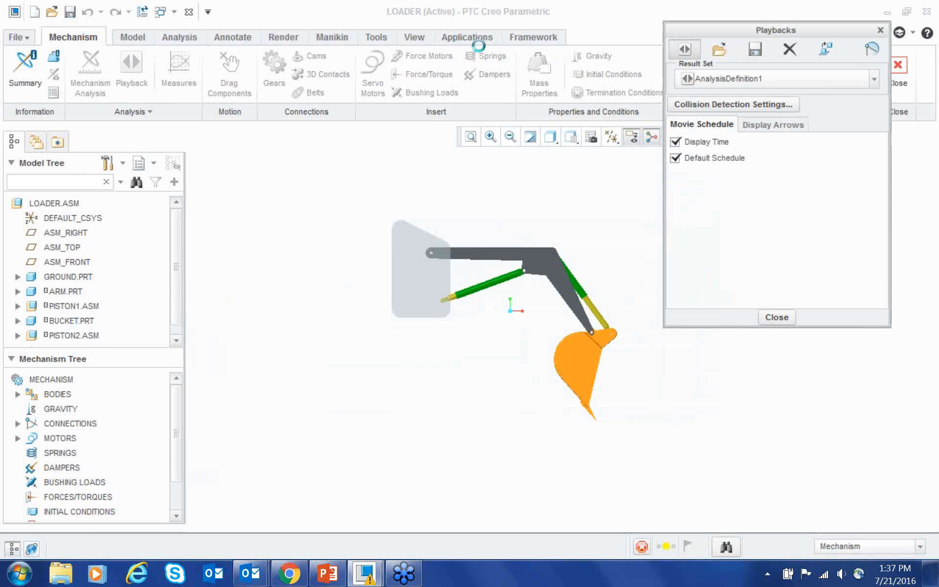
scroll(571, 248, down, 2)
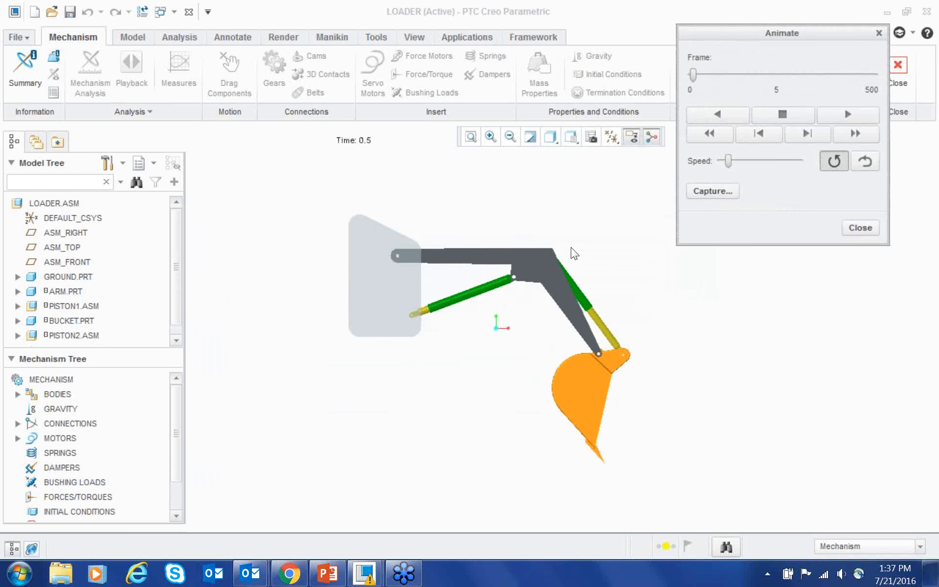
drag(728, 161, 782, 160)
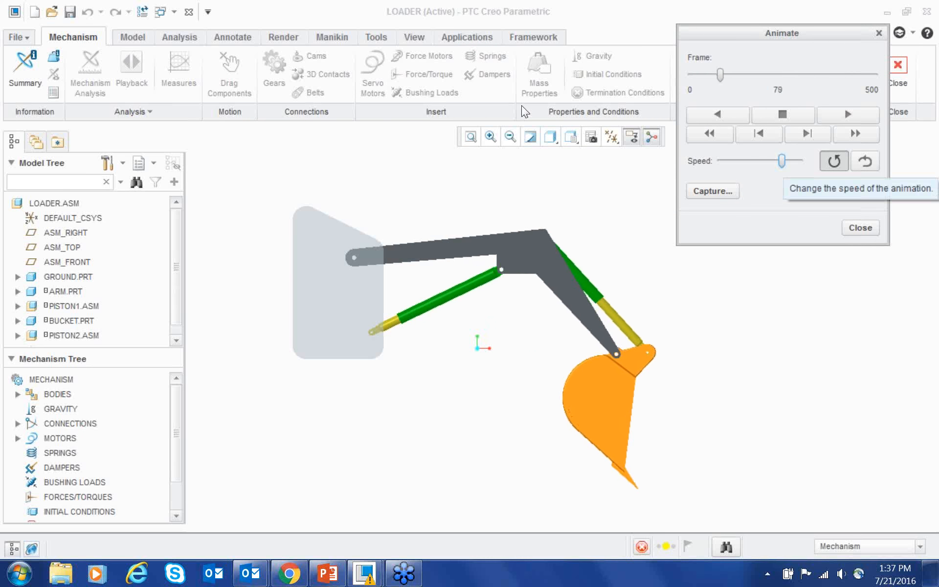
middle_click(575, 154)
- Save the AnalysisDefinition1 result set as AnalysisDefinition1.pbk on the Desktop and close the playbacks
click(754, 49)
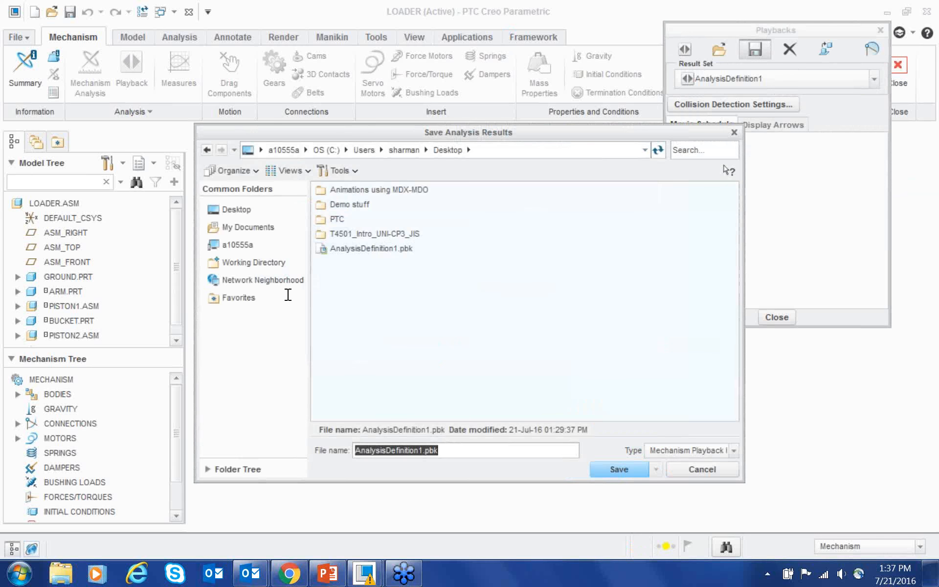
key(Return)
key(Return)
key(Return)
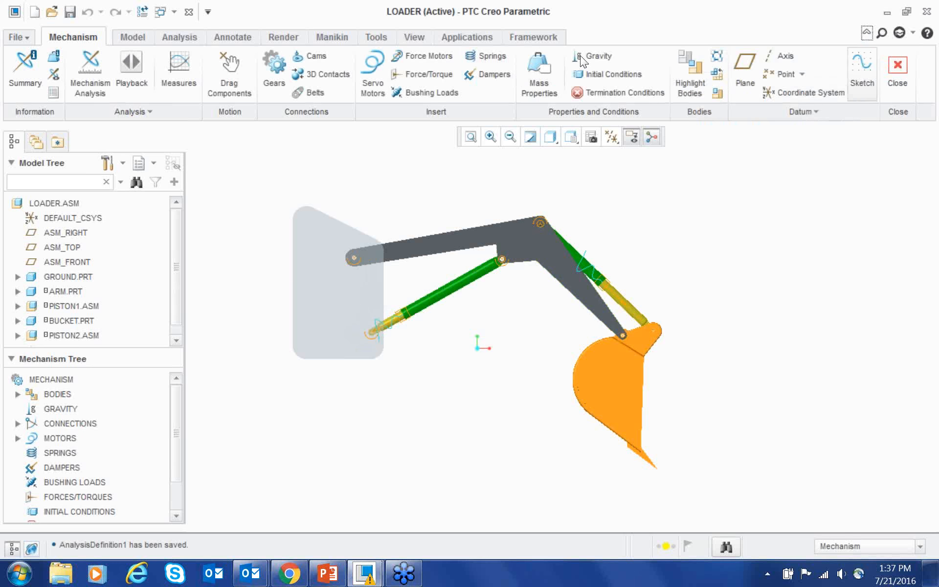
- Switch from Mechanism to the Animation application and import AnalysisDefinition1.pbk from MDO as the new animation Animation2
click(897, 74)
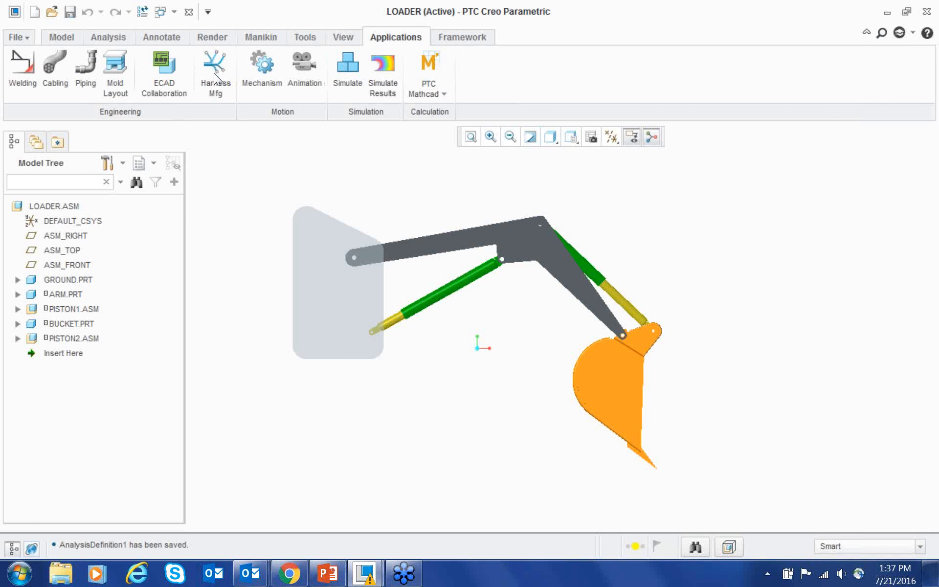
click(304, 73)
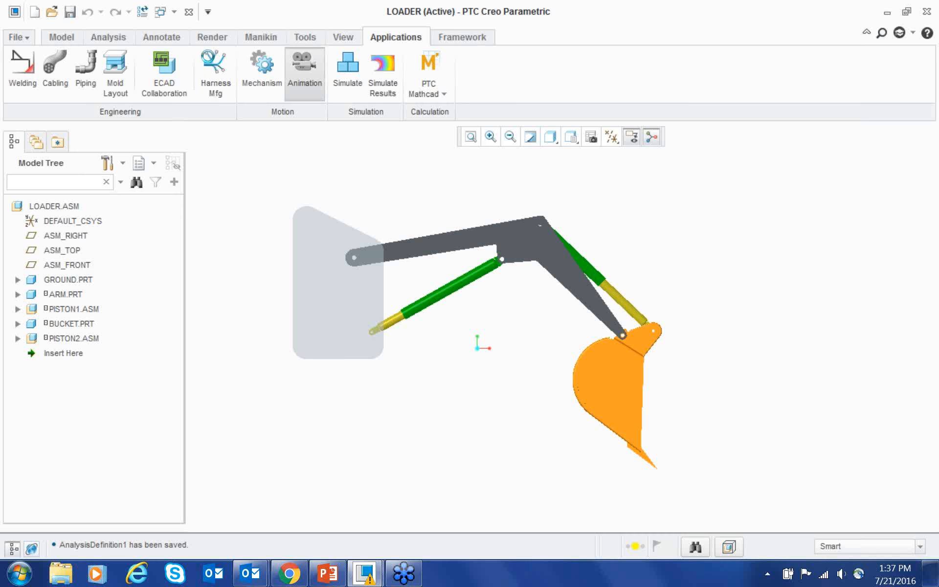
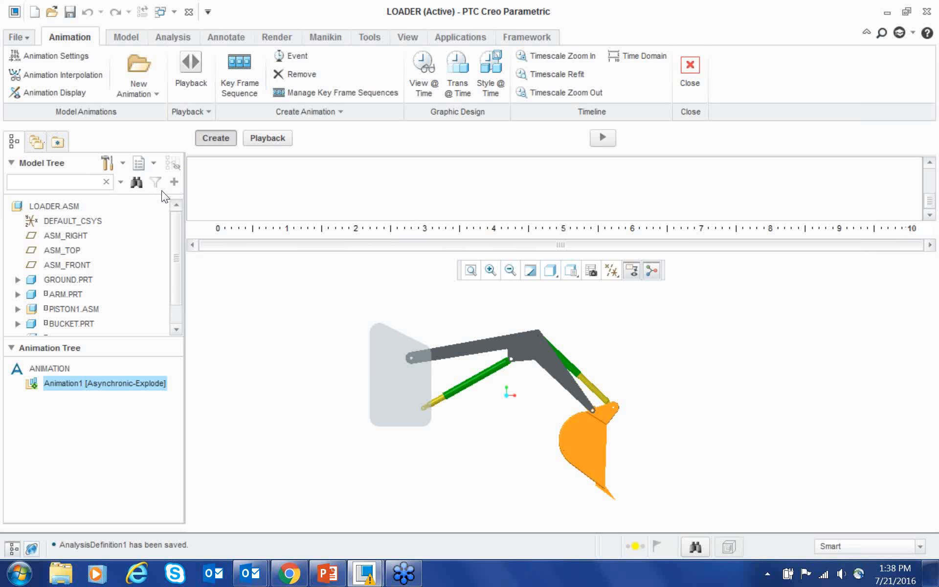
click(138, 88)
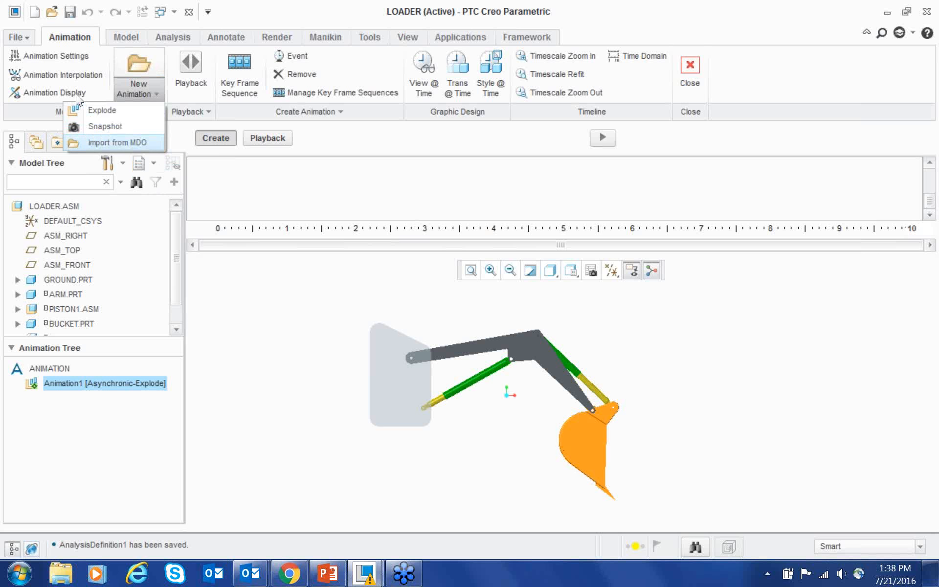
click(118, 142)
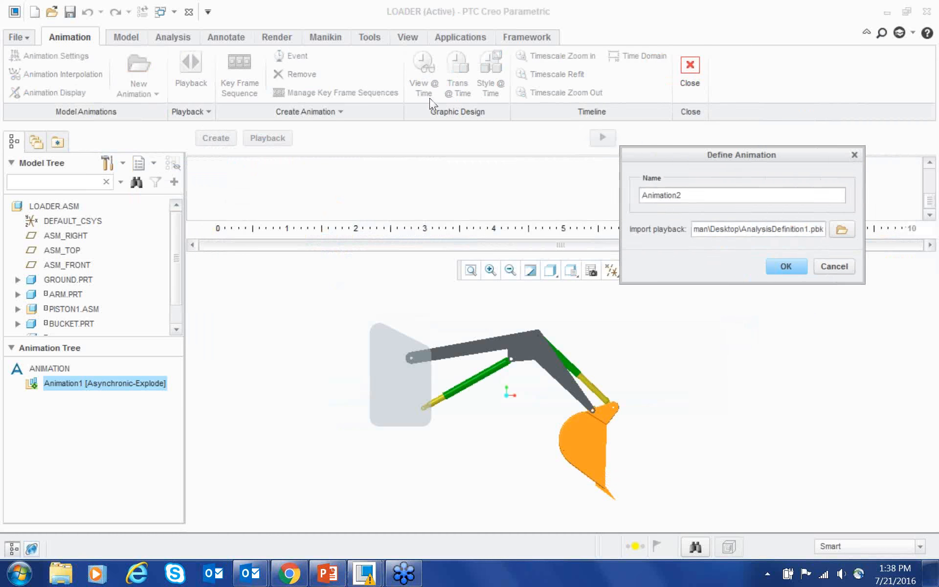
key(Return)
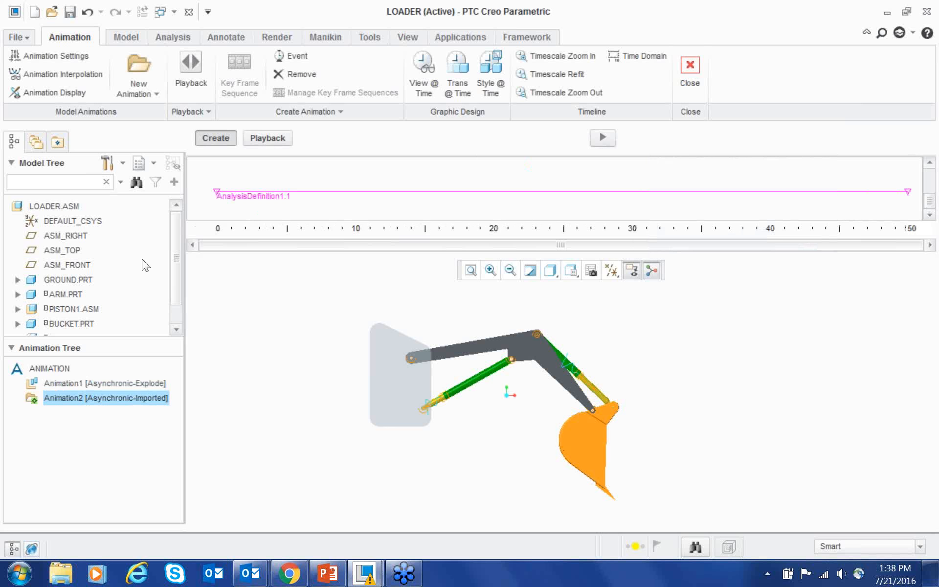
- Generate the imported animation, review it in playback mode and return to create mode
click(198, 96)
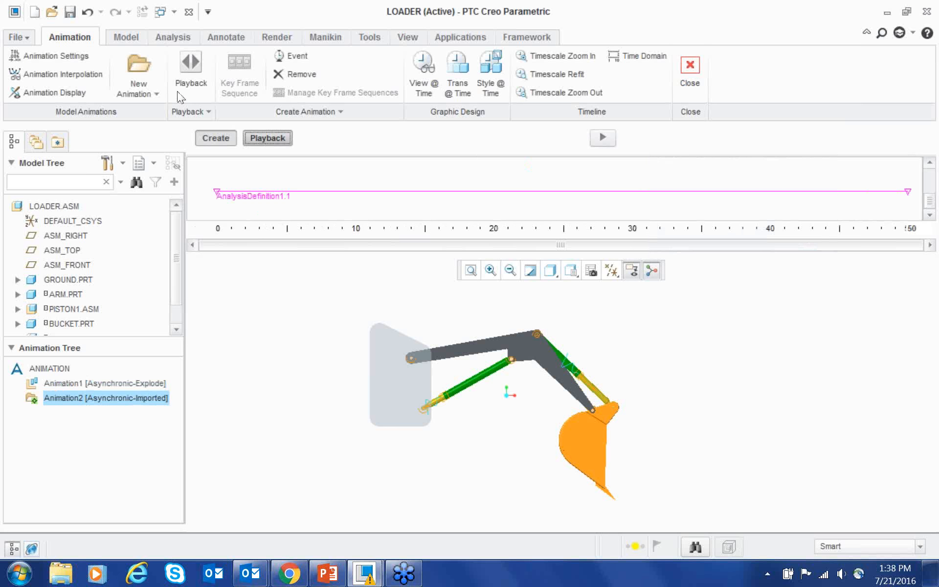
click(246, 137)
click(602, 138)
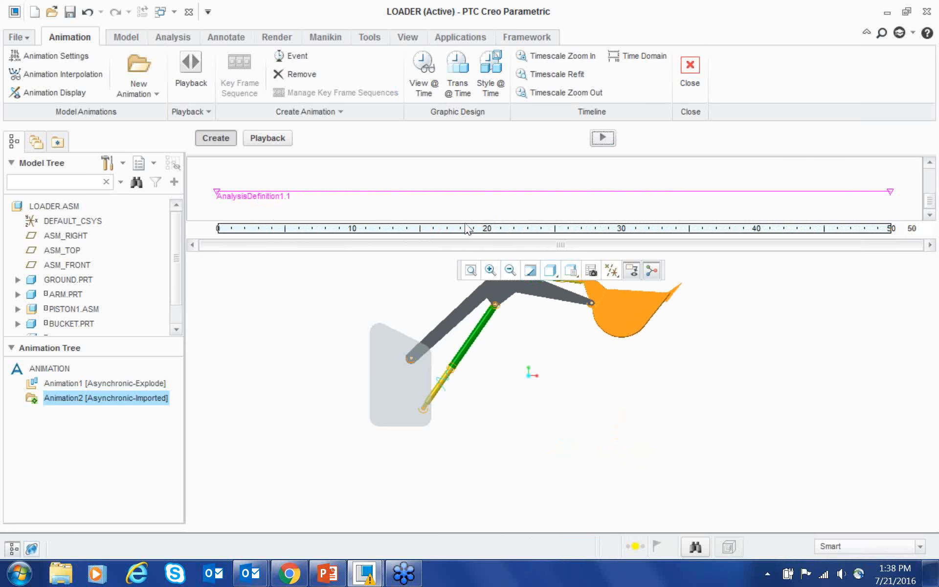
click(174, 90)
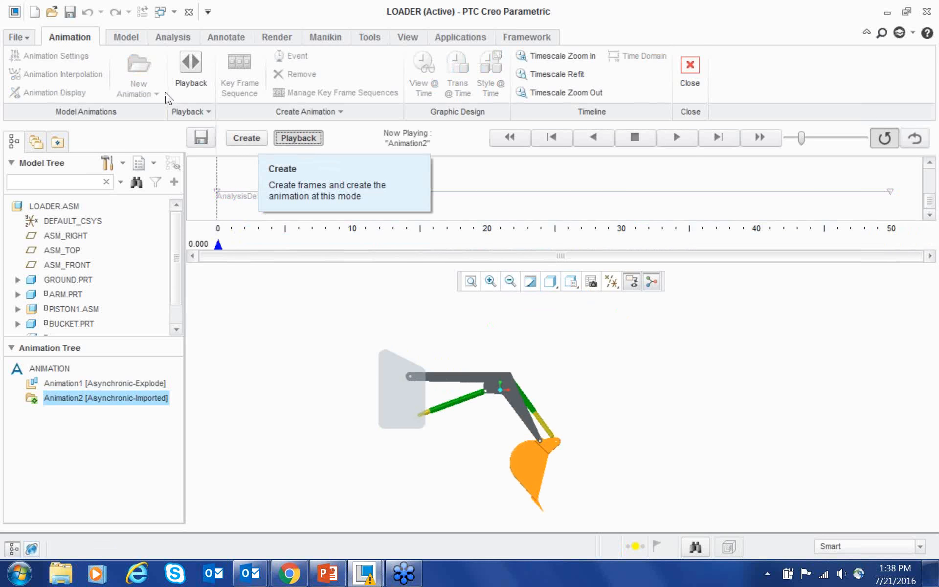
click(247, 139)
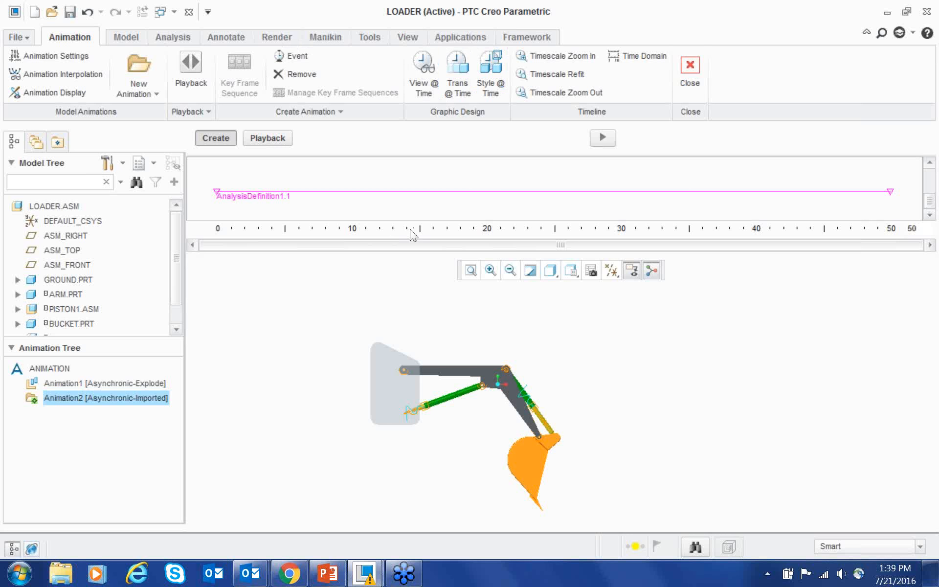
- Add the FRONT view to Animation2 at time 0 after Start
scroll(335, 252, up, 1)
scroll(328, 255, down, 2)
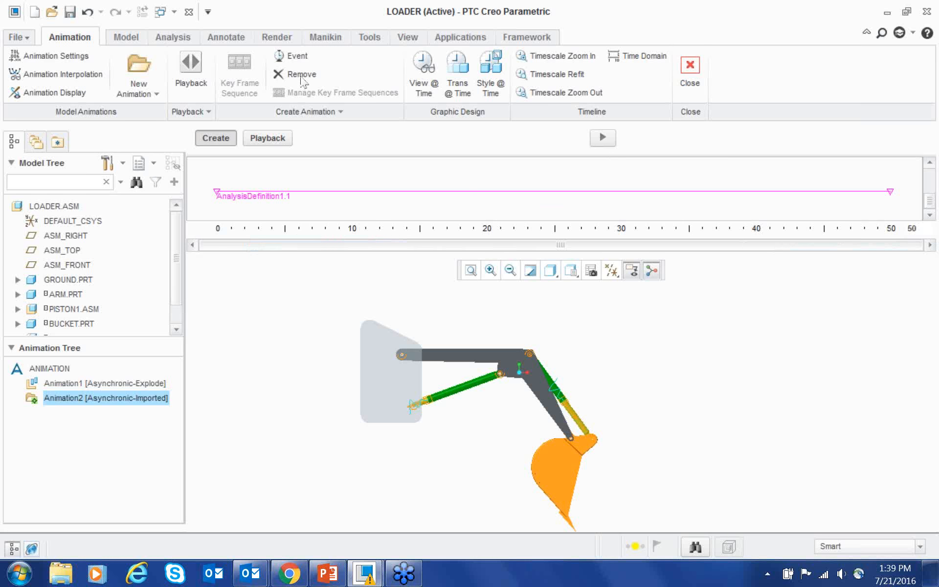
click(424, 74)
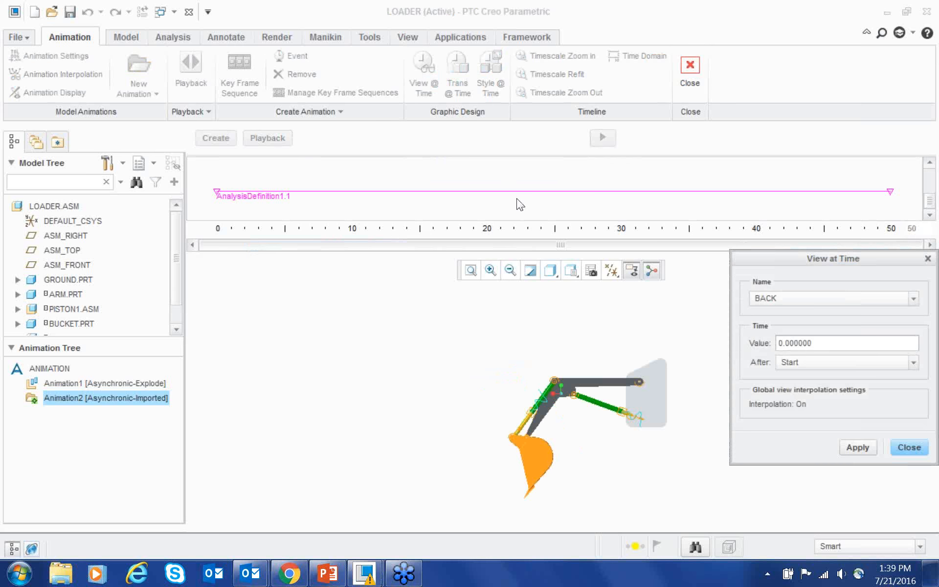
click(913, 298)
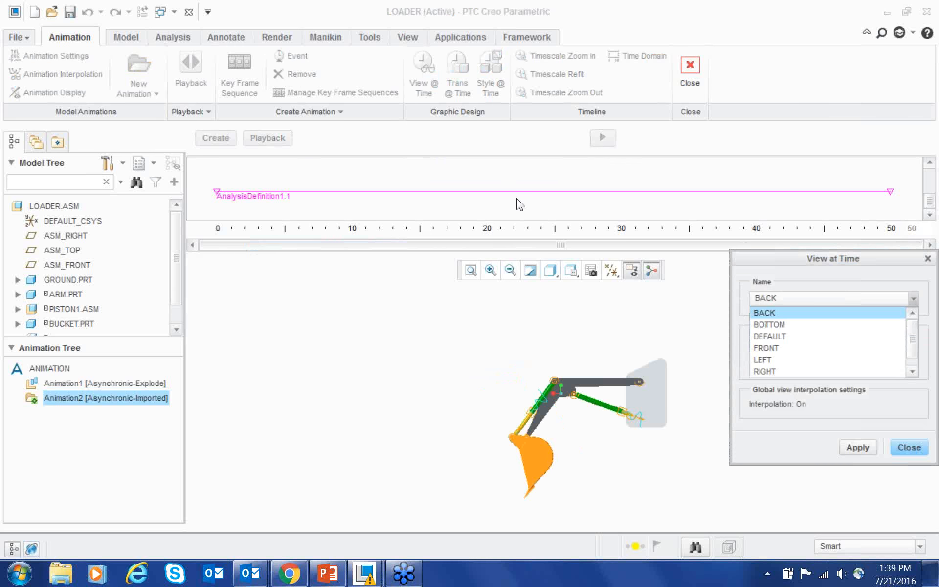
key(Down)
key(Down)
key(Down)
key(Return)
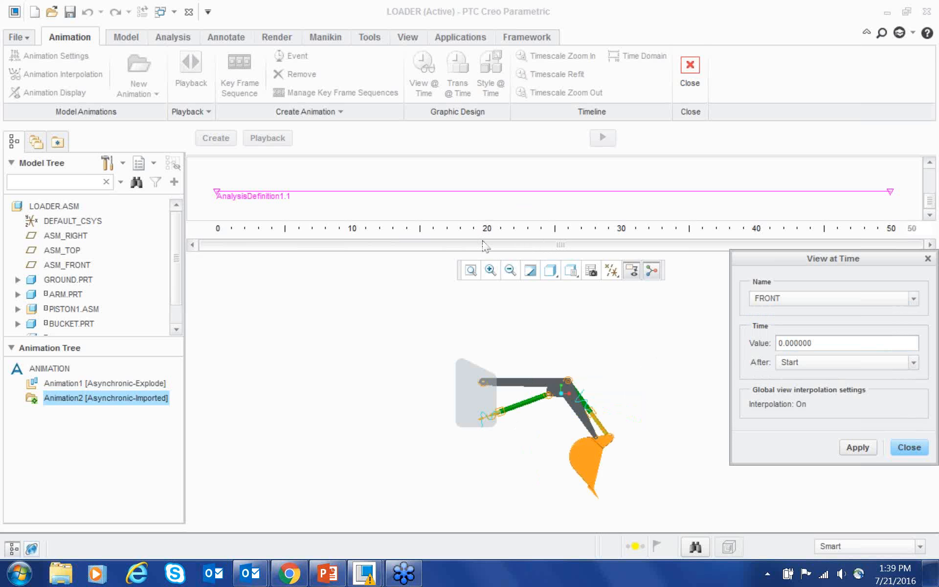
click(858, 447)
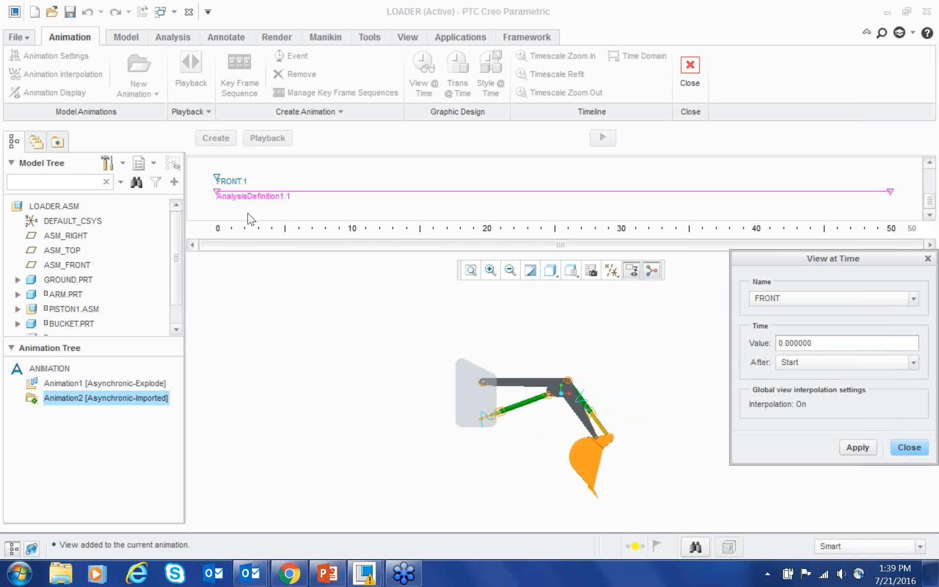
- Add the DEFAULT view to the animation at time 20 after Start
scroll(359, 315, up, 1)
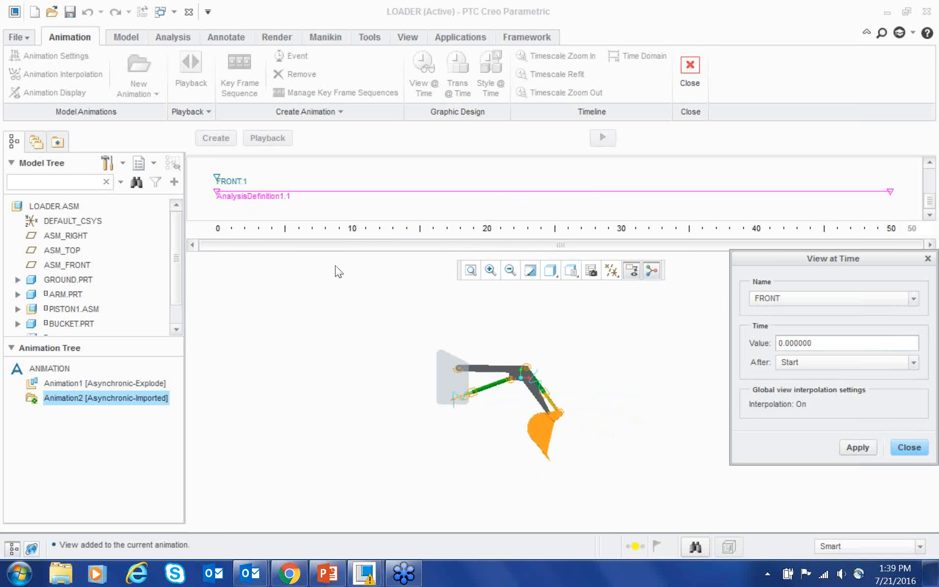
scroll(506, 393, down, 1)
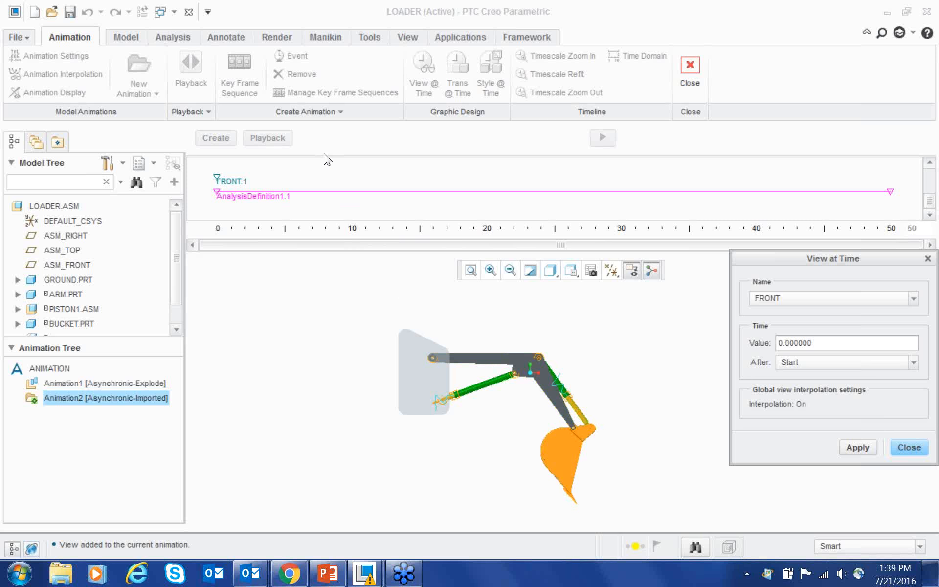
click(913, 298)
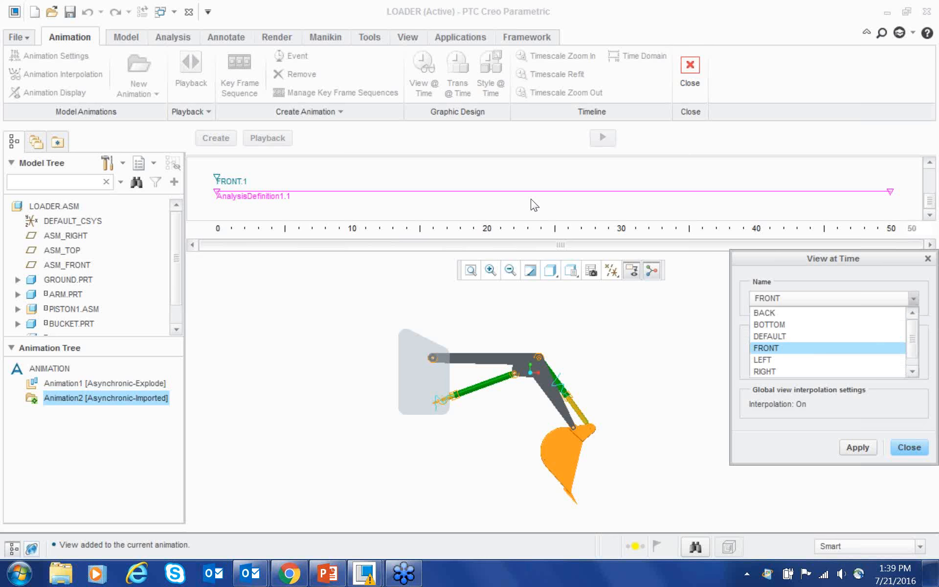
click(785, 336)
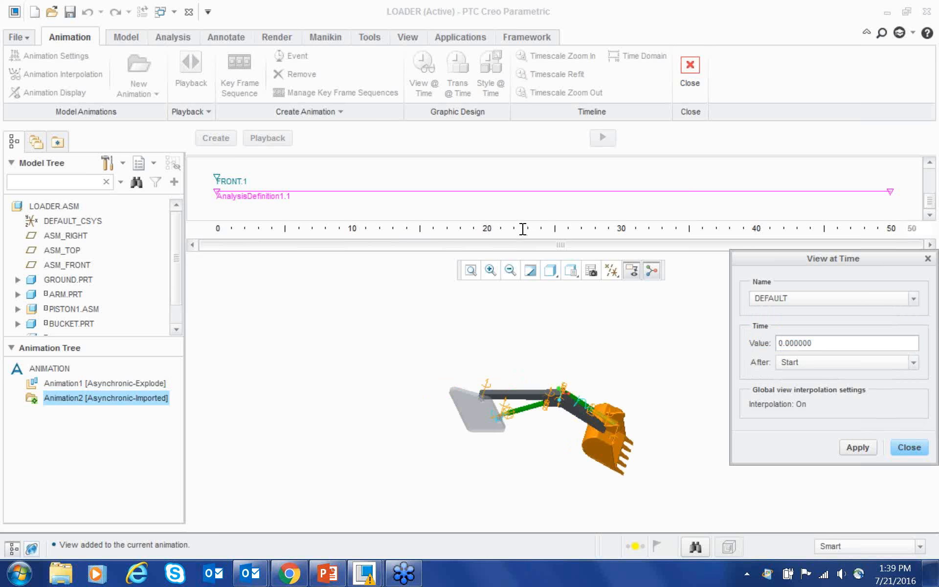
key(BackSpace)
text(20)
key(Return)
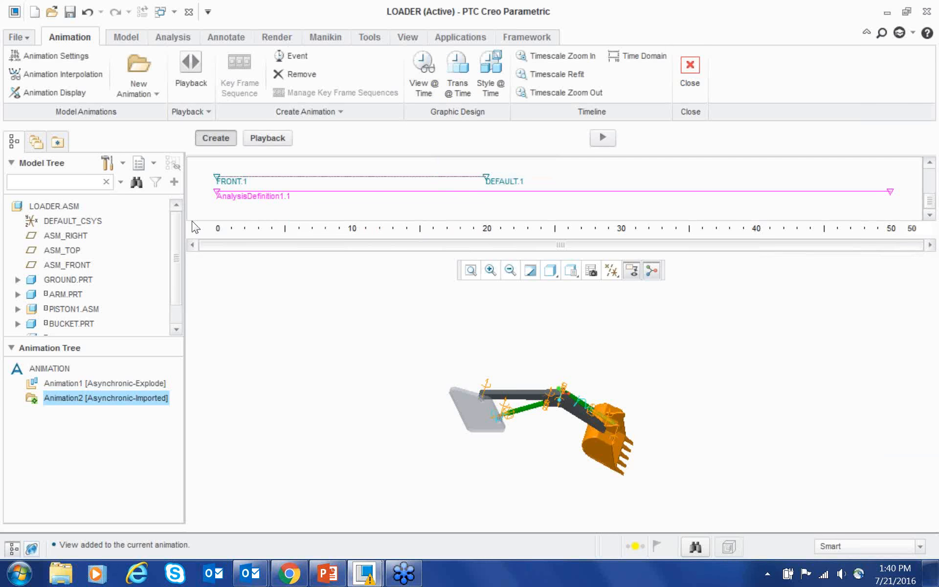
- Generate the animation to preview the change from the FRONT to the DEFAULT view
scroll(544, 457, down, 3)
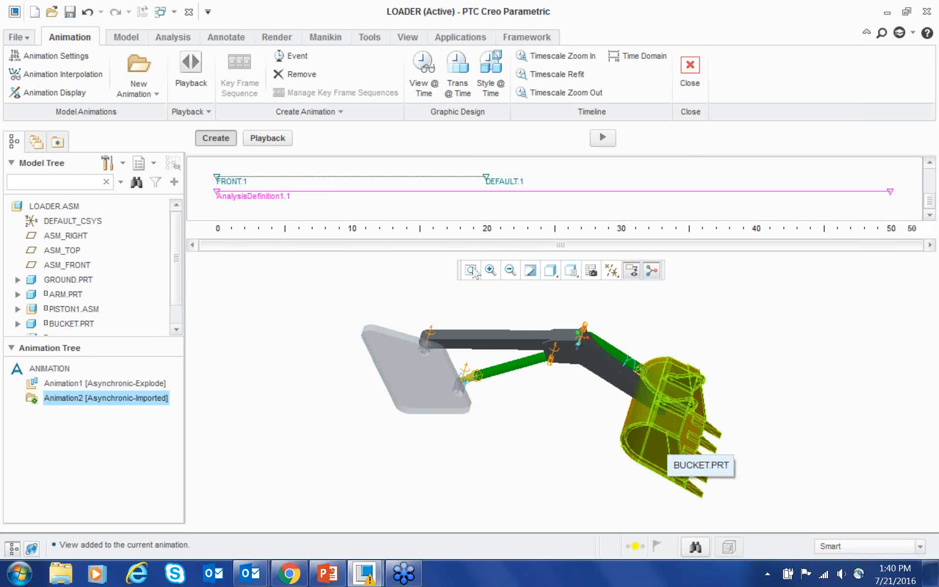
click(603, 138)
key(Return)
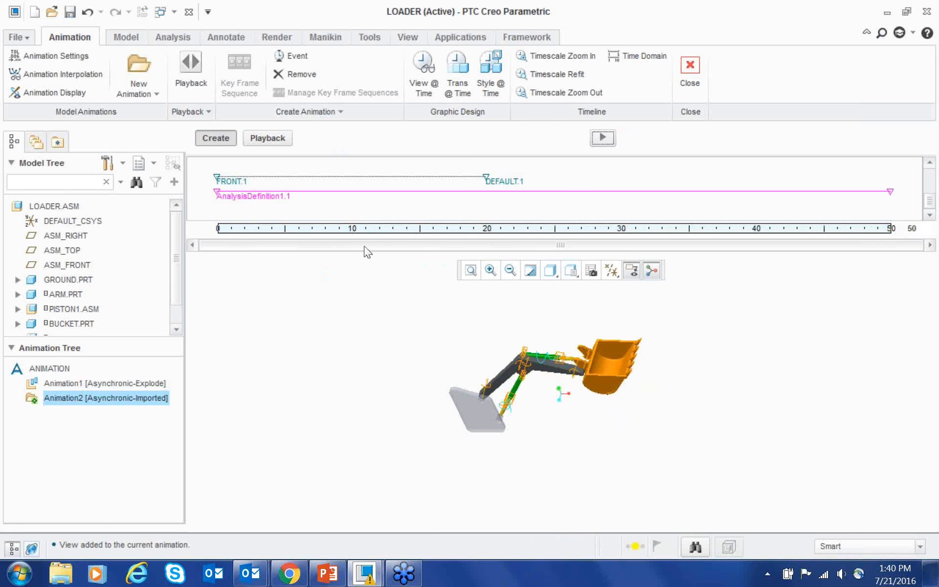
scroll(360, 240, down, 2)
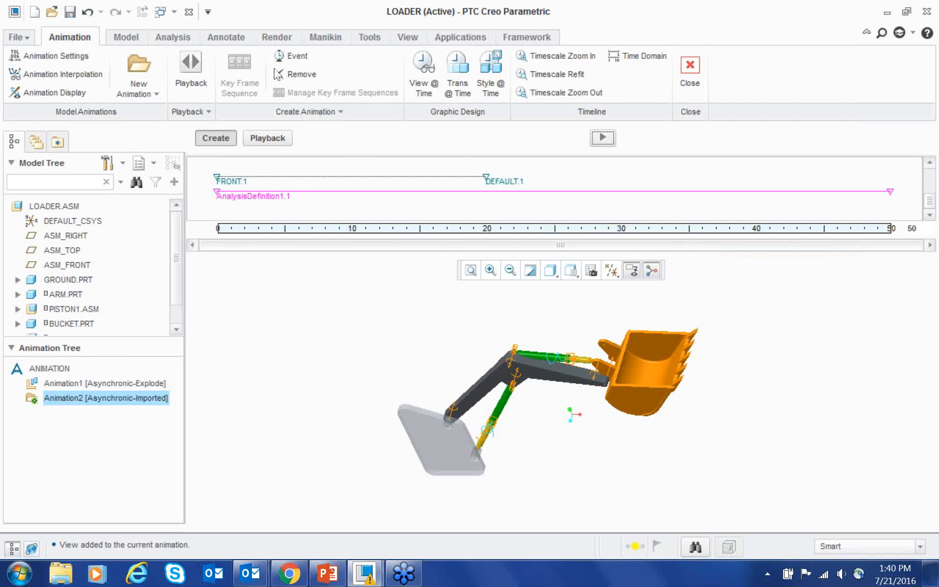
- Add a second FRONT view to the animation at time 35 after Start
click(423, 73)
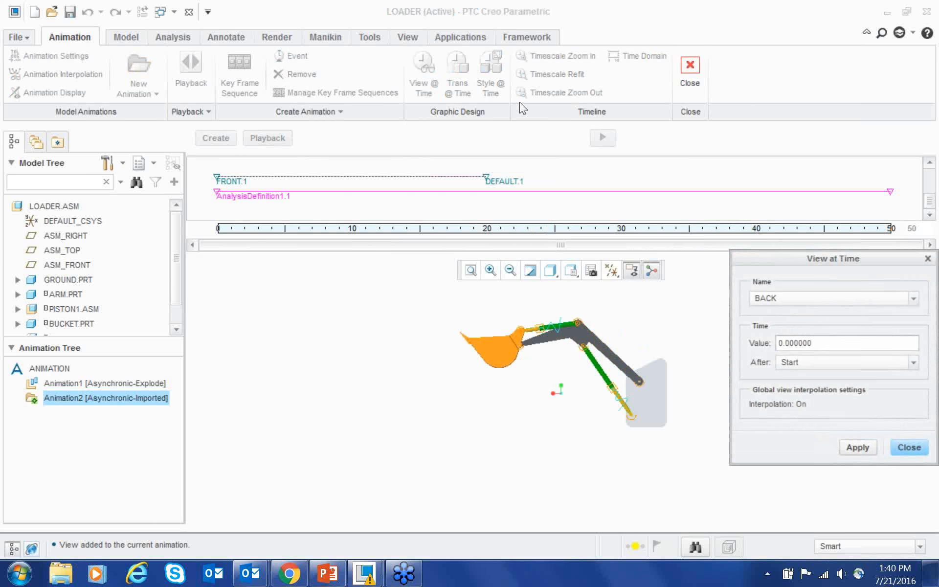
click(913, 298)
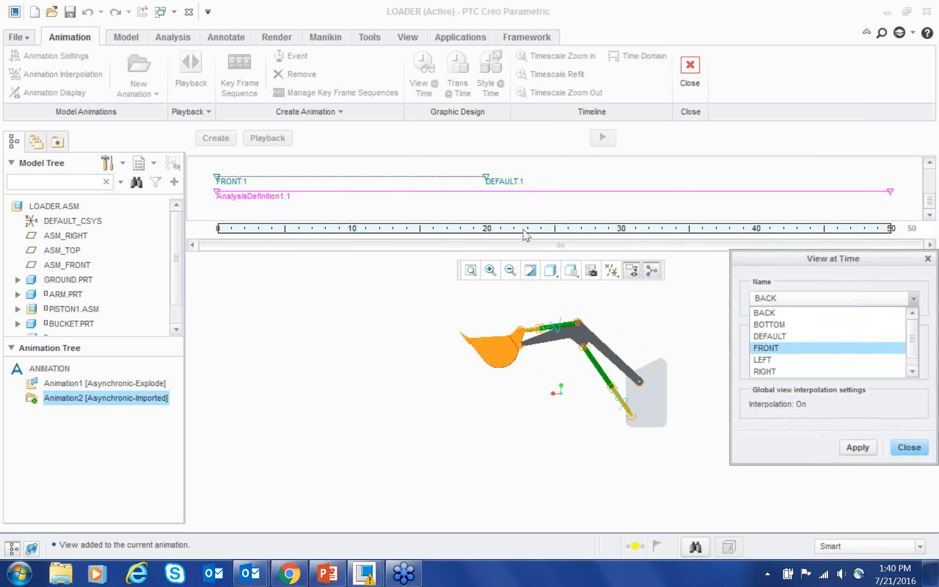
click(777, 348)
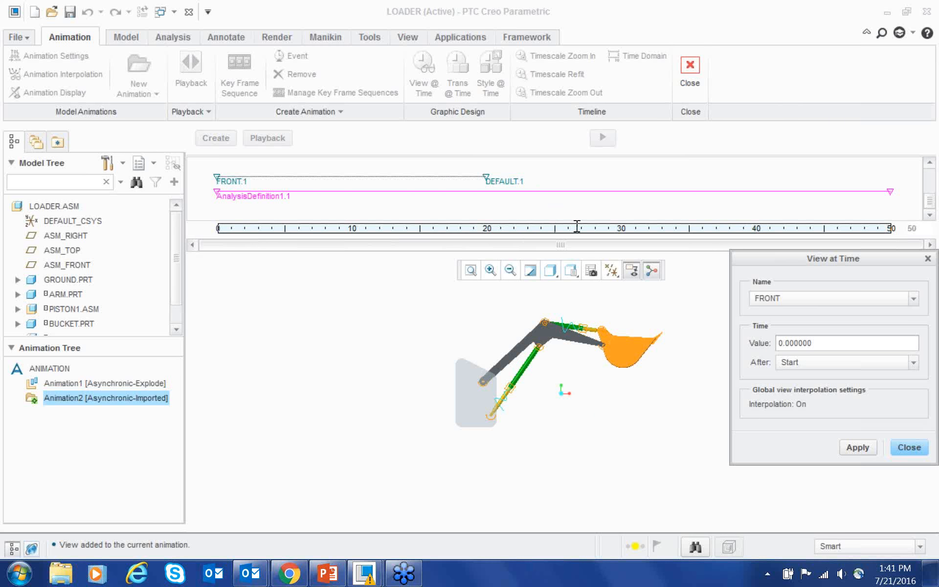
key(BackSpace)
text(35)
click(857, 447)
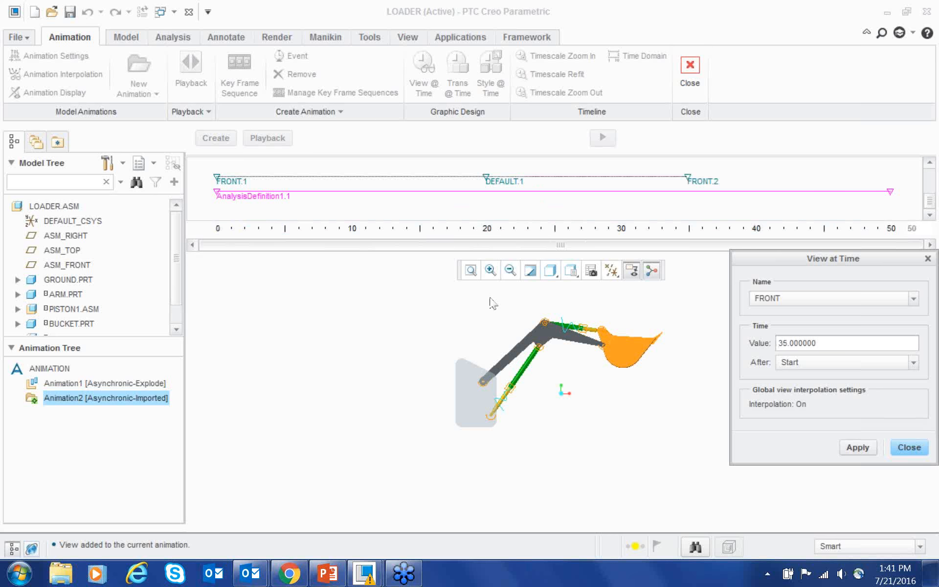
- Regenerate the animation, overwriting the existing result, to preview all three timed views
click(603, 138)
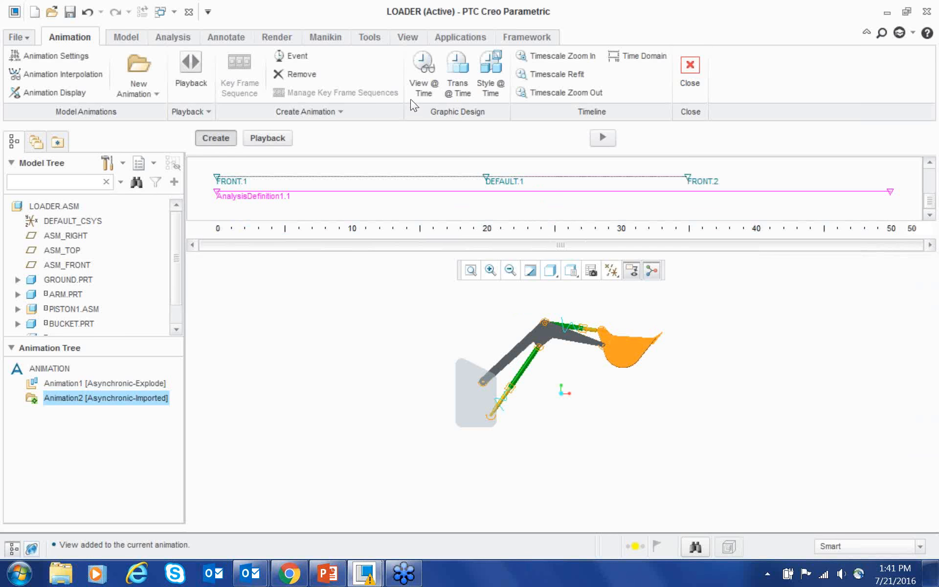
key(Return)
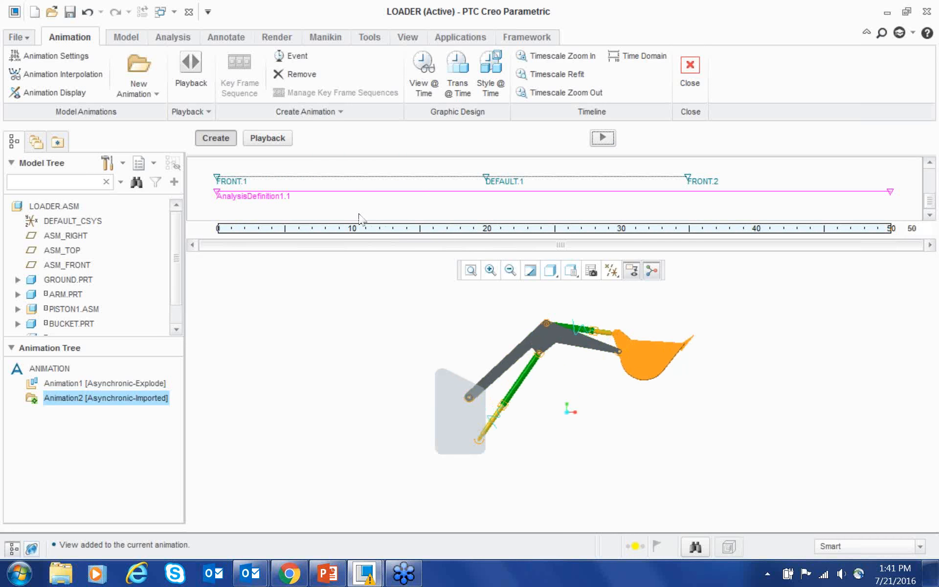
scroll(539, 326, down, 2)
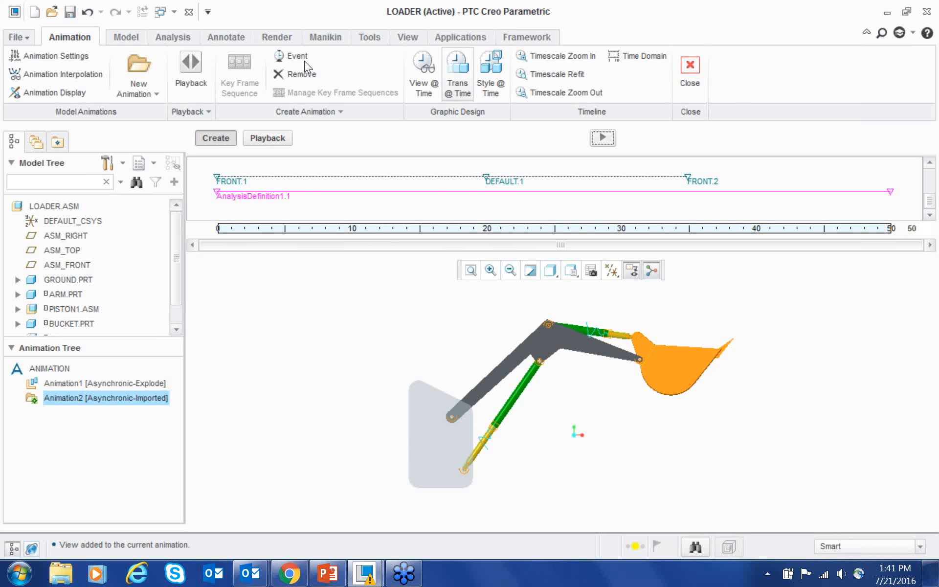
- Add a transparency of 85 for BUCKET.PRT at time 25 after Start and regenerate the animation
click(457, 73)
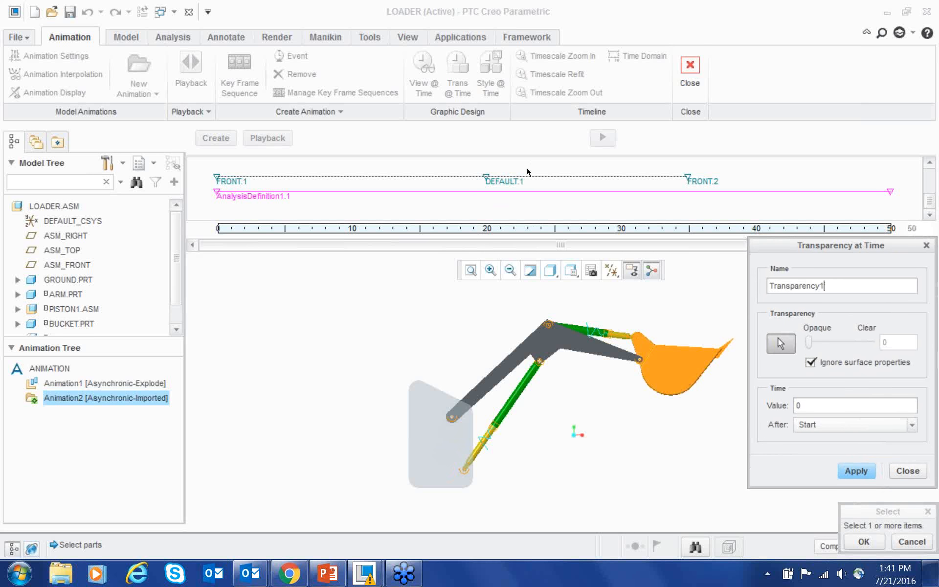
click(692, 368)
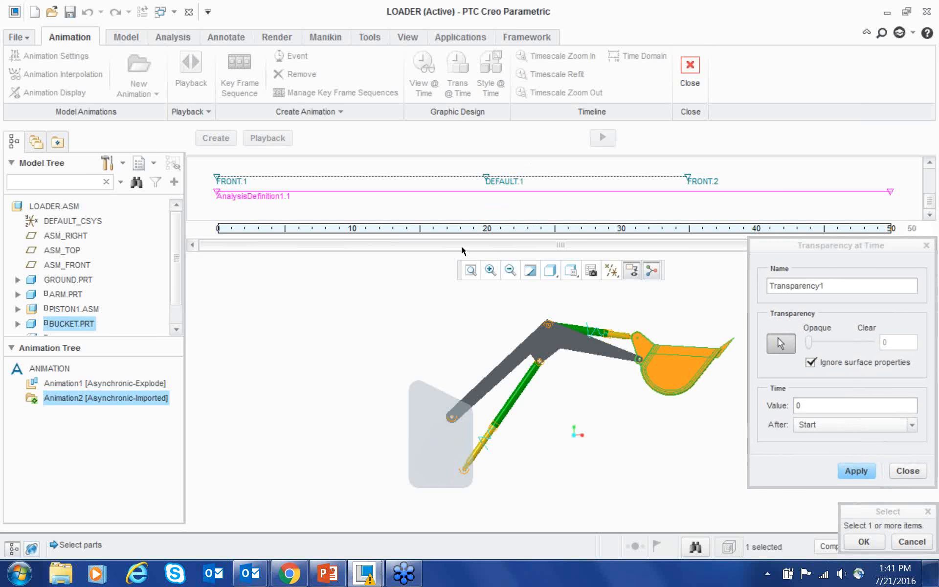
click(864, 541)
drag(809, 342, 861, 343)
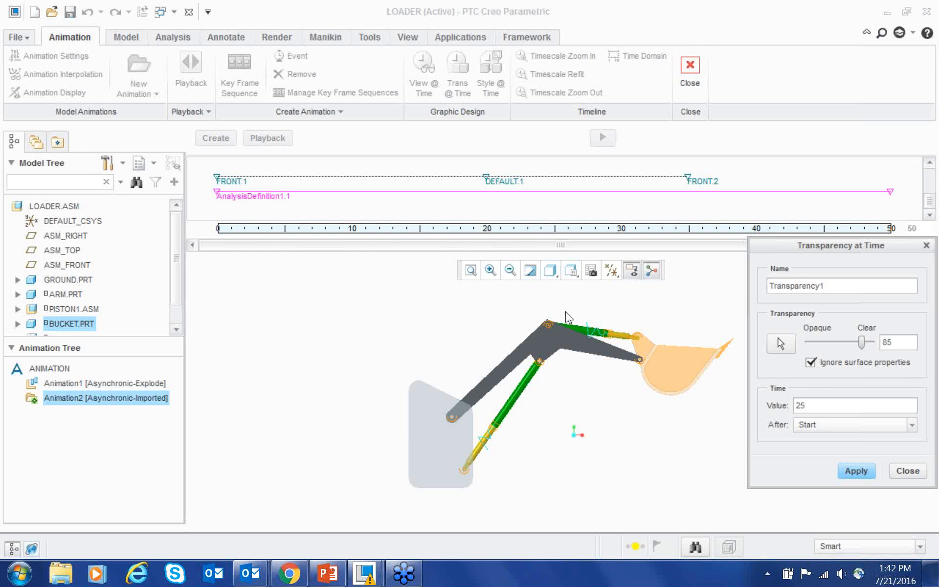
key(Return)
click(908, 470)
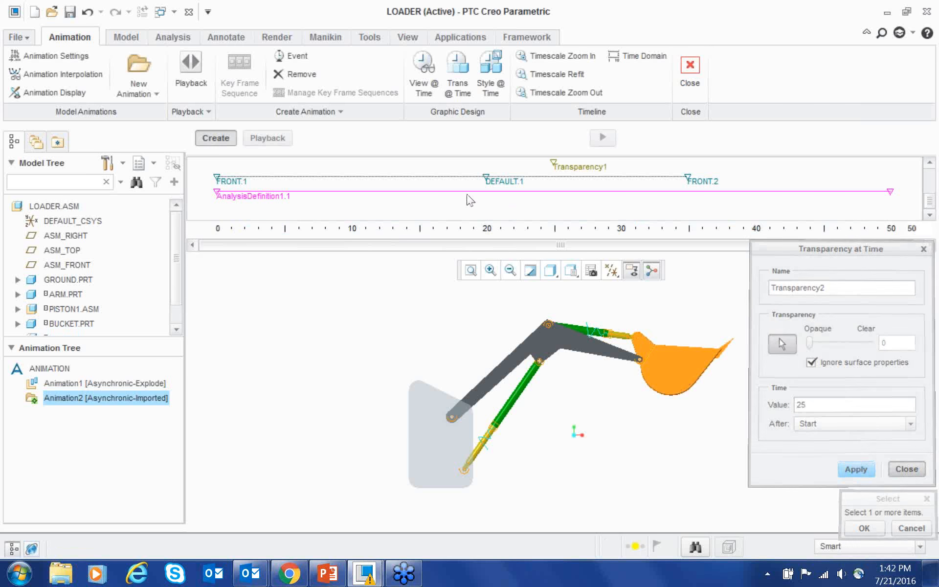
key(Return)
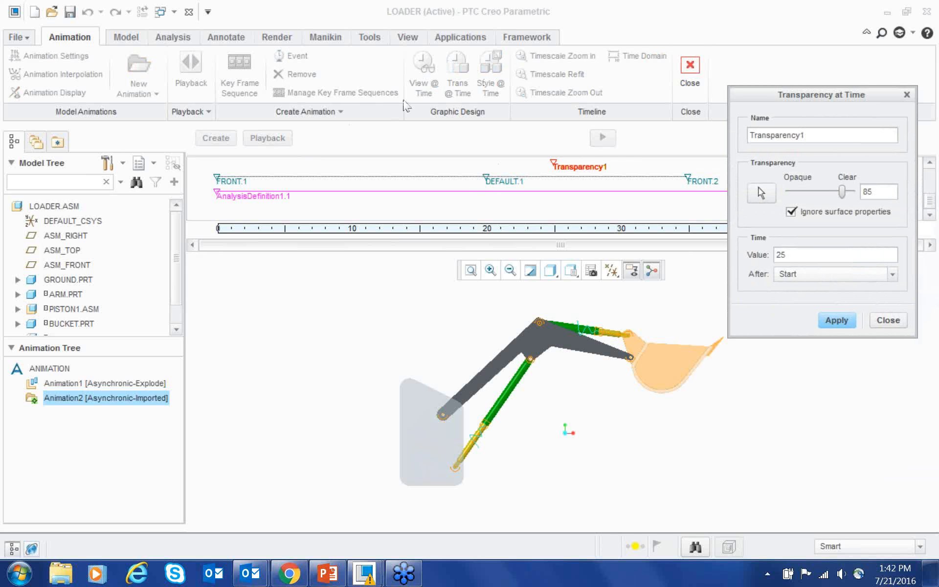
- Edit Transparency1 on the timeline, setting its transparency to 76 and its time to 20 after Start
click(888, 319)
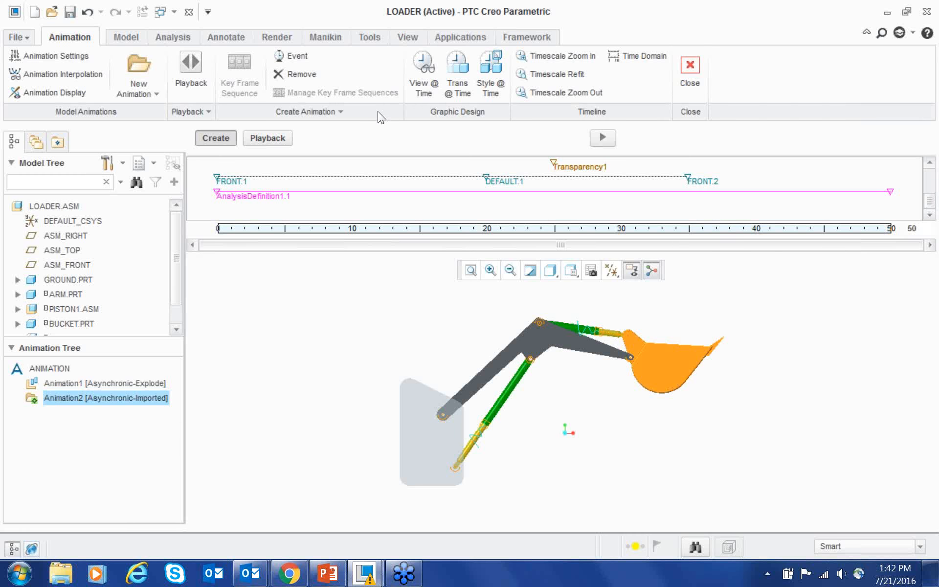
double_click(571, 167)
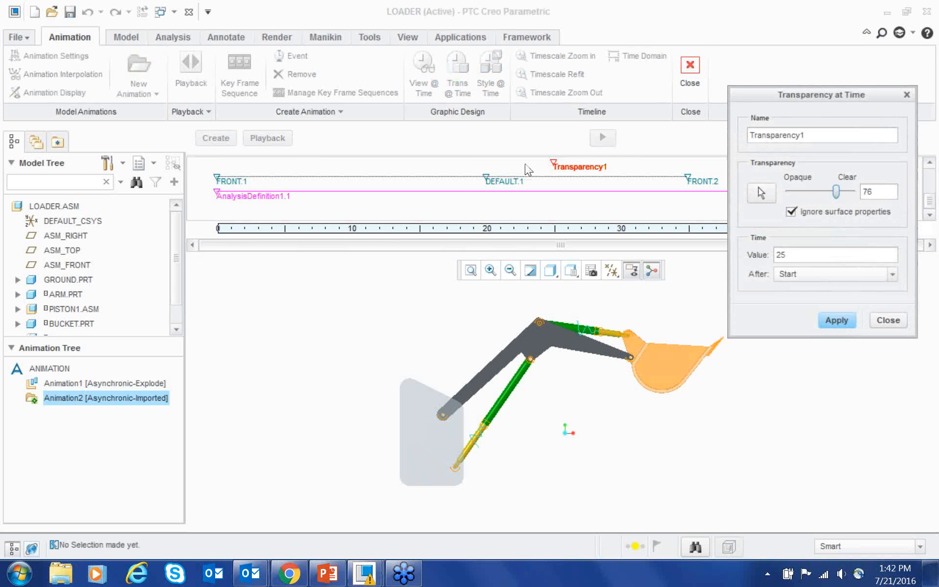
drag(517, 167, 509, 166)
text(2)
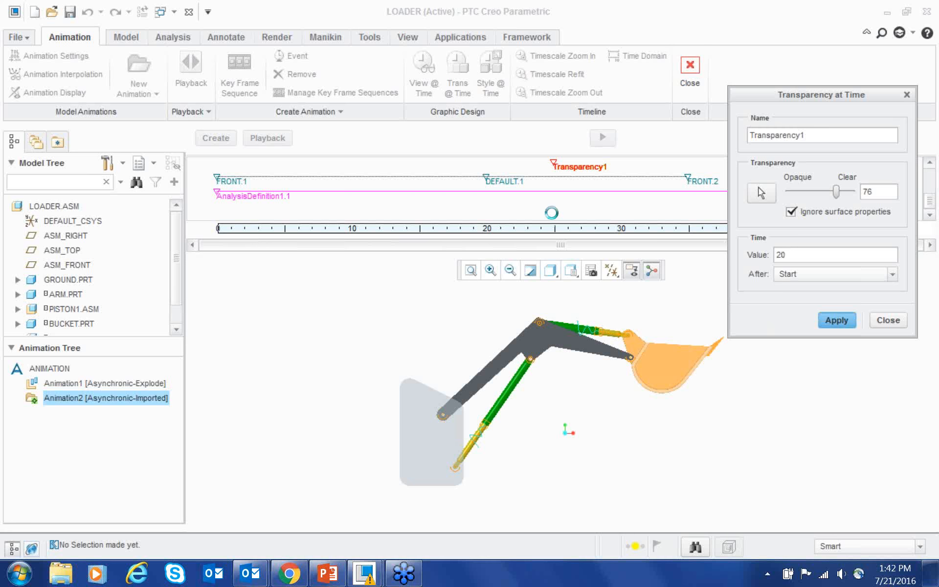
key(Return)
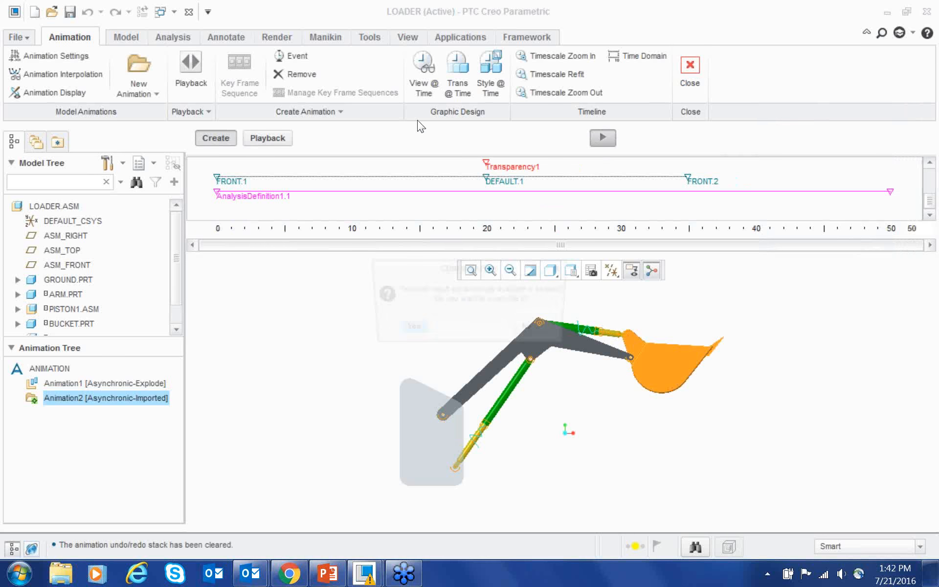
- Regenerate the animation with the edited transparency and play Animation2 in playback mode
key(Return)
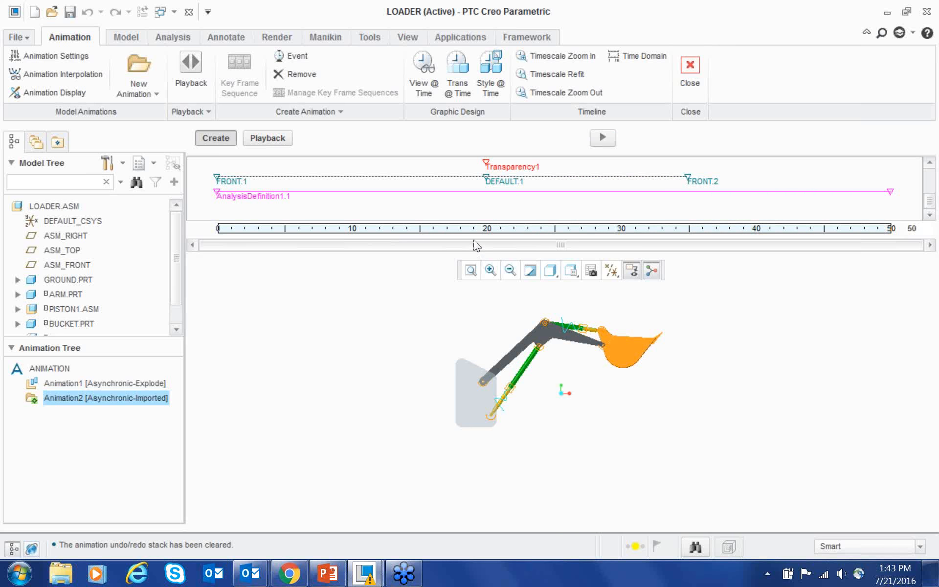
click(178, 92)
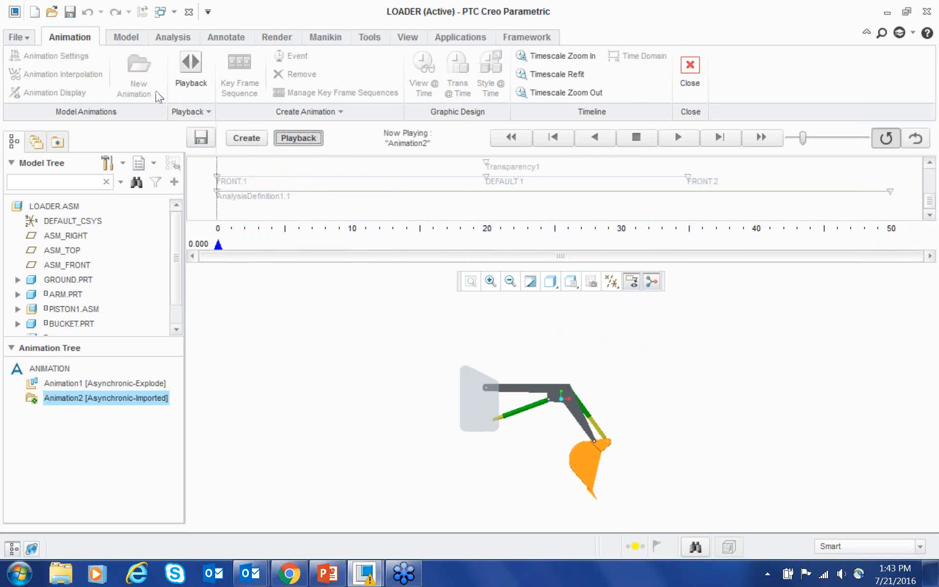
click(247, 139)
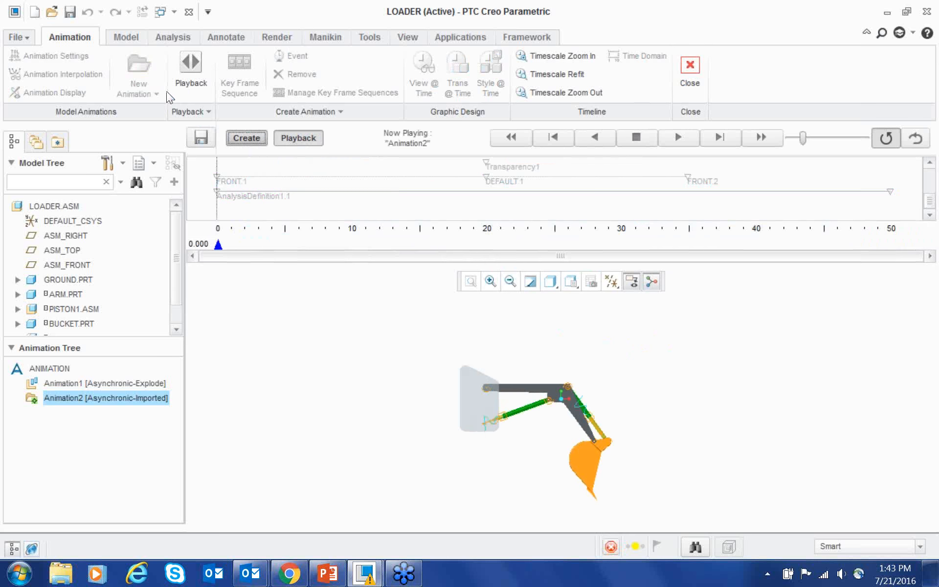
click(268, 138)
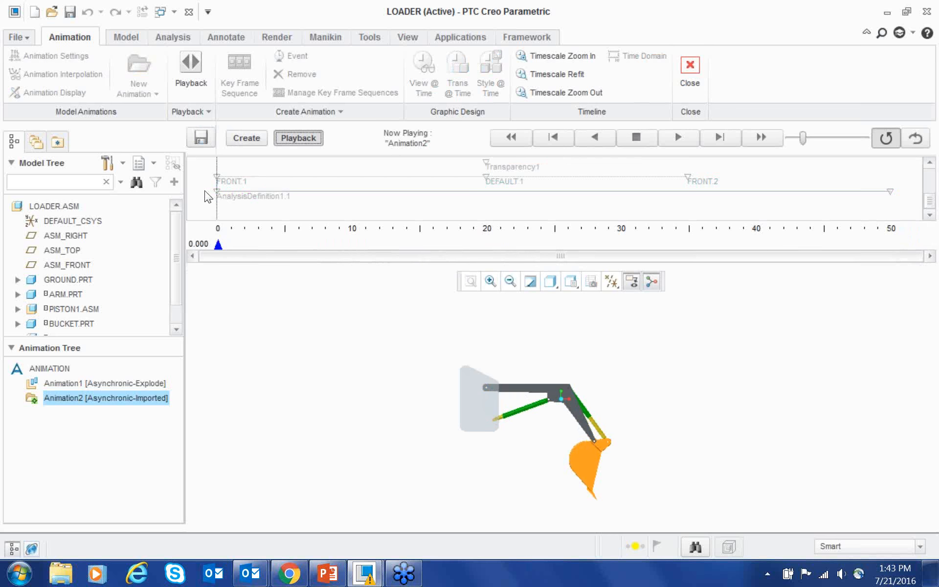
click(678, 138)
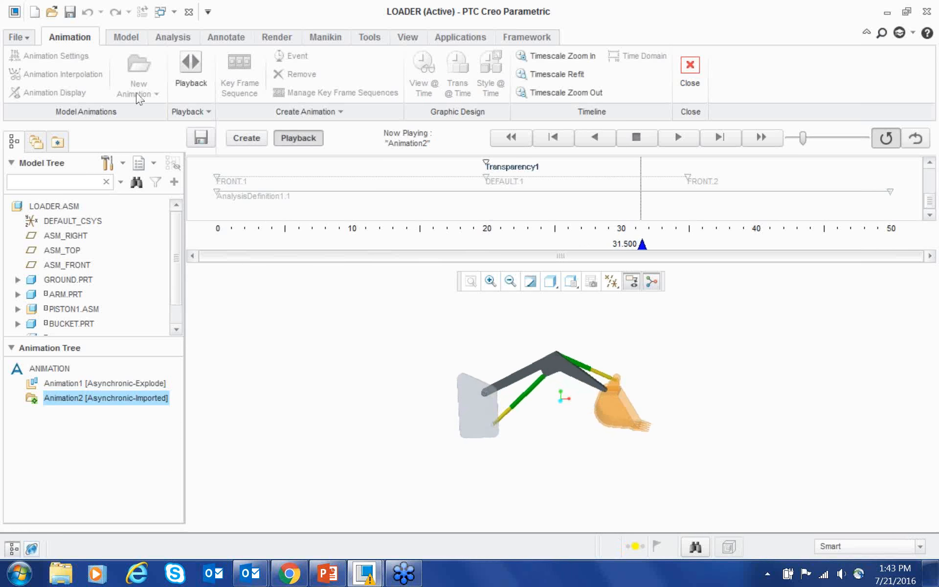
- Examine the movie capture settings for Animation2, including the available file types and frame rates, and close them without capturing
click(201, 138)
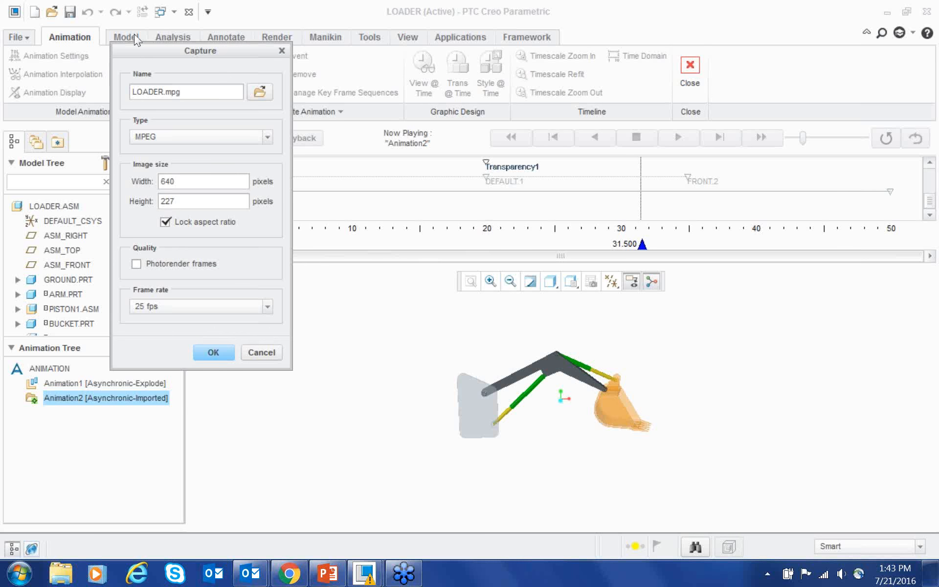
drag(202, 52, 212, 87)
drag(215, 129, 150, 130)
drag(99, 86, 96, 70)
click(185, 172)
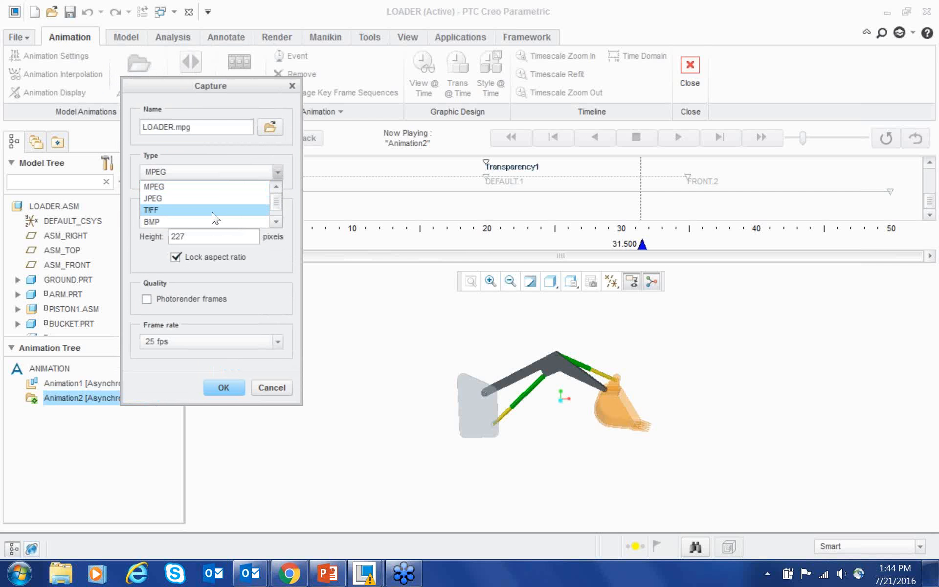
click(151, 186)
click(161, 341)
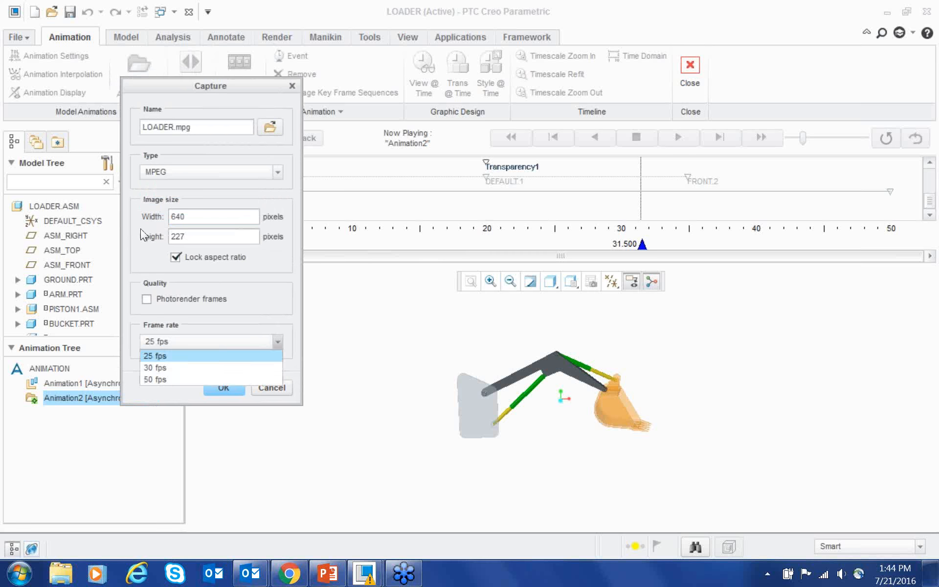
click(167, 356)
click(272, 388)
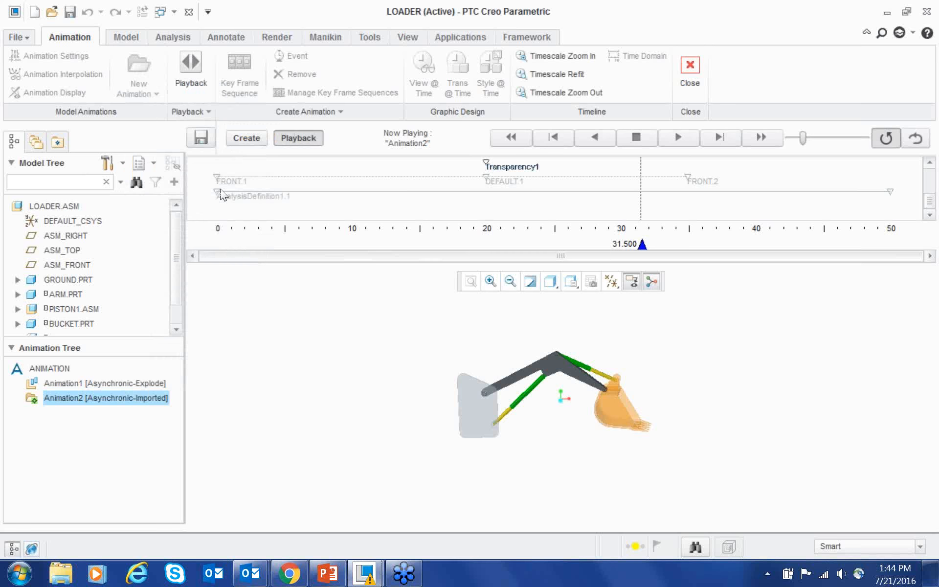
- Exit the animation environment, saving Animation2, and regenerate the loader assembly
click(247, 138)
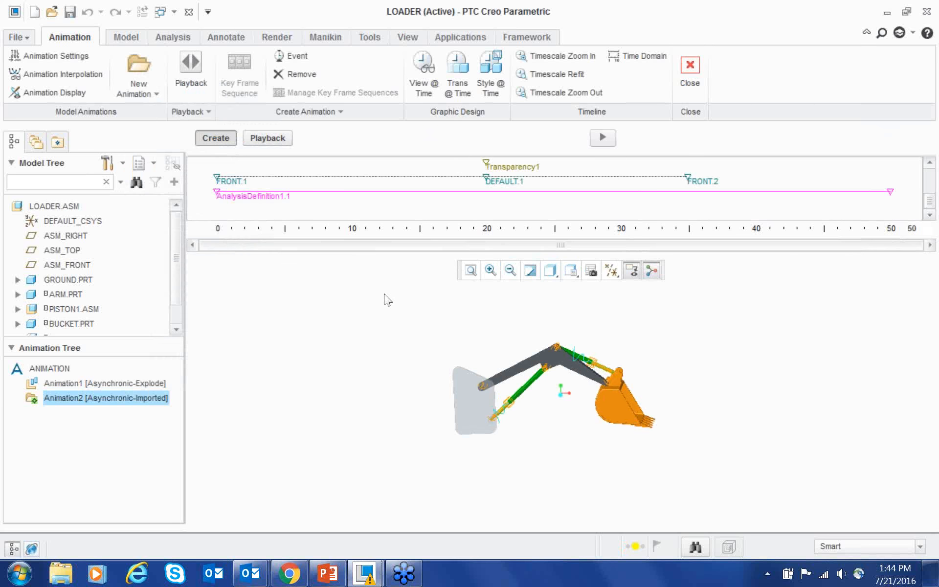
scroll(570, 406, down, 3)
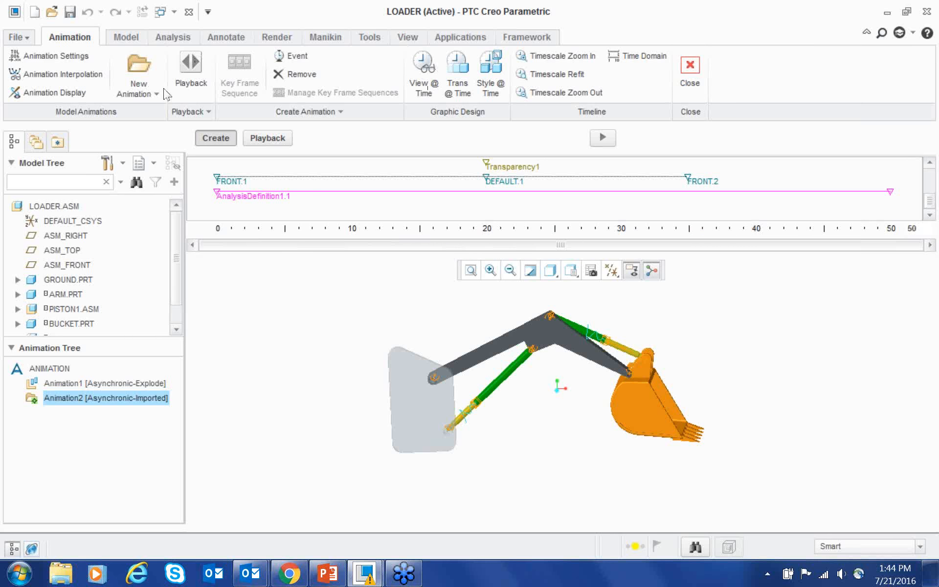
click(188, 78)
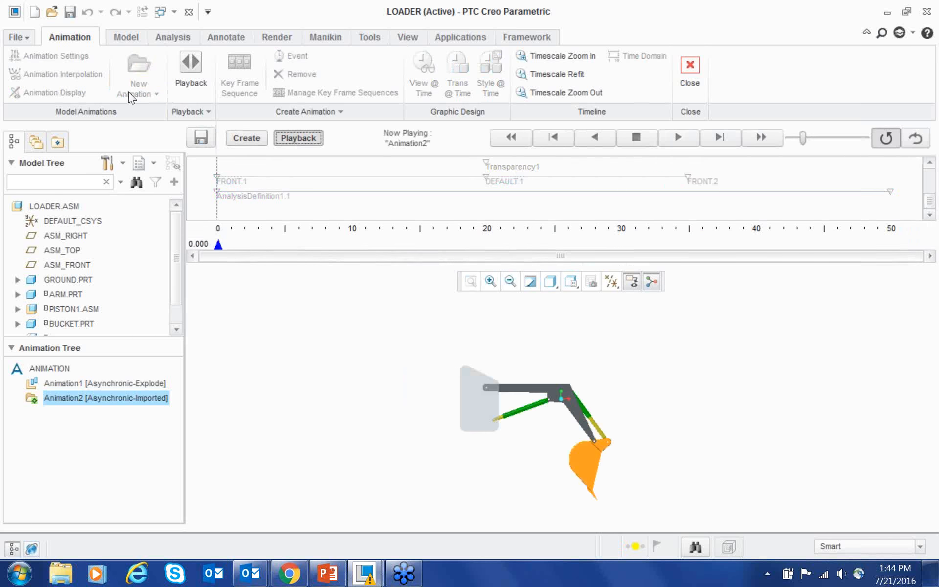
click(200, 137)
click(272, 388)
click(690, 72)
key(Return)
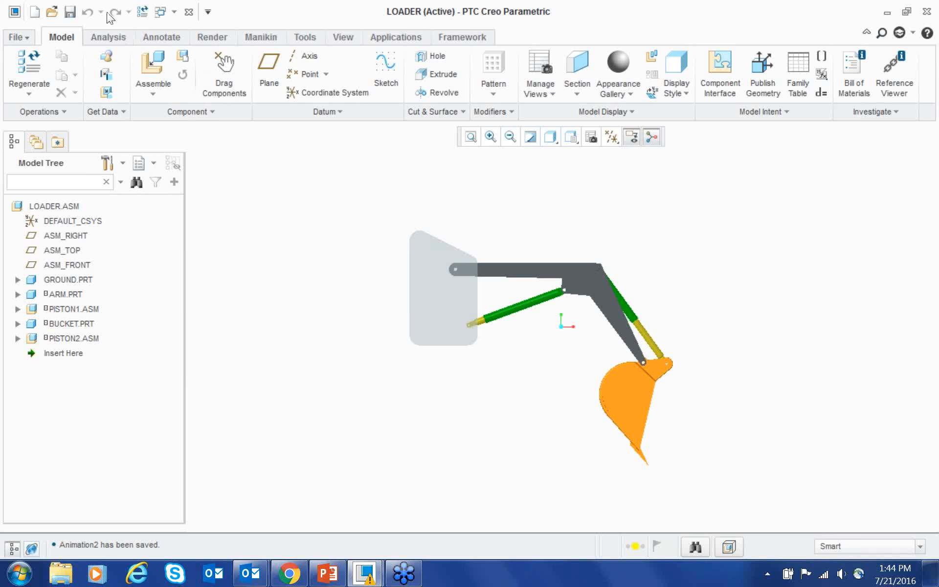
click(142, 11)
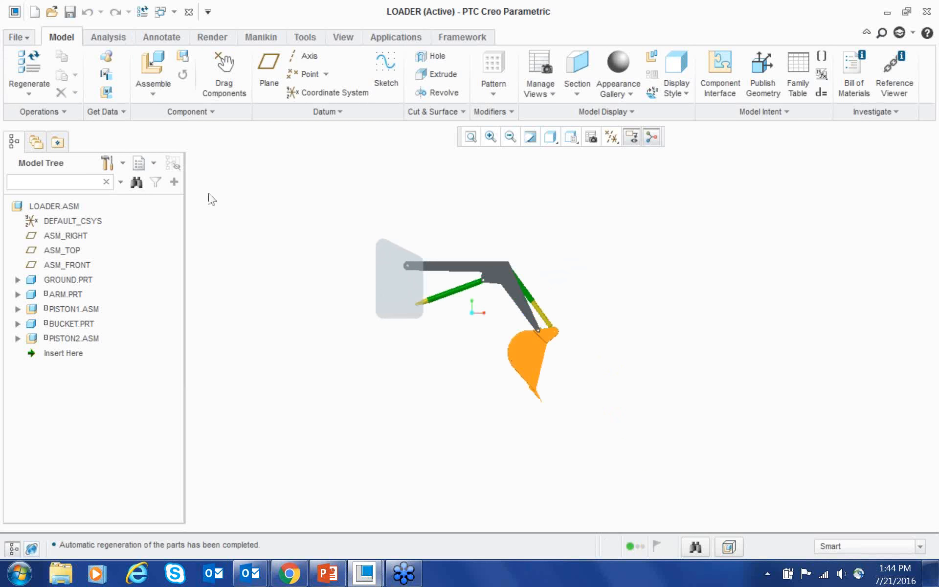
- Create a display style named Style0001 in the View Manager without blanking any components
key(v)
key(m)
drag(825, 125, 793, 79)
click(807, 111)
click(738, 133)
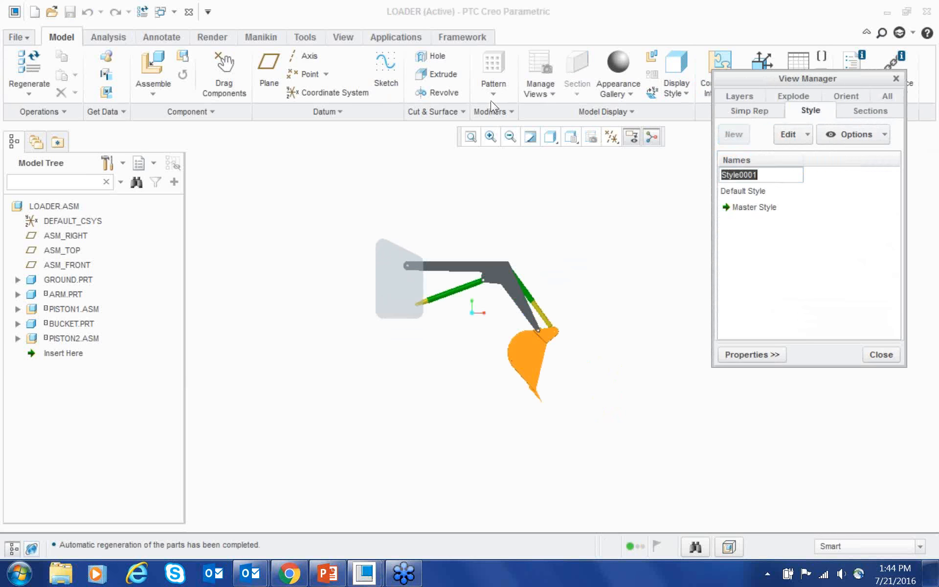
drag(792, 78, 721, 83)
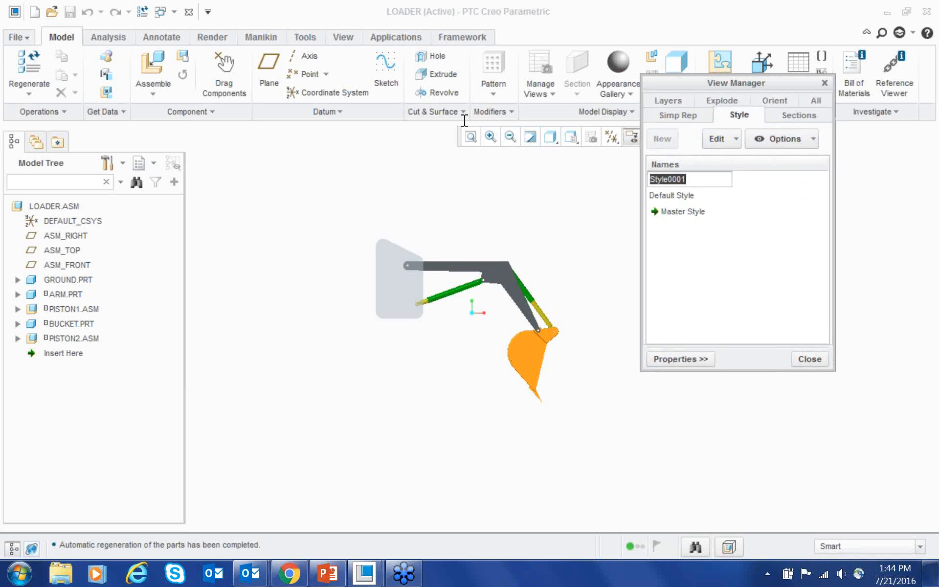
key(Return)
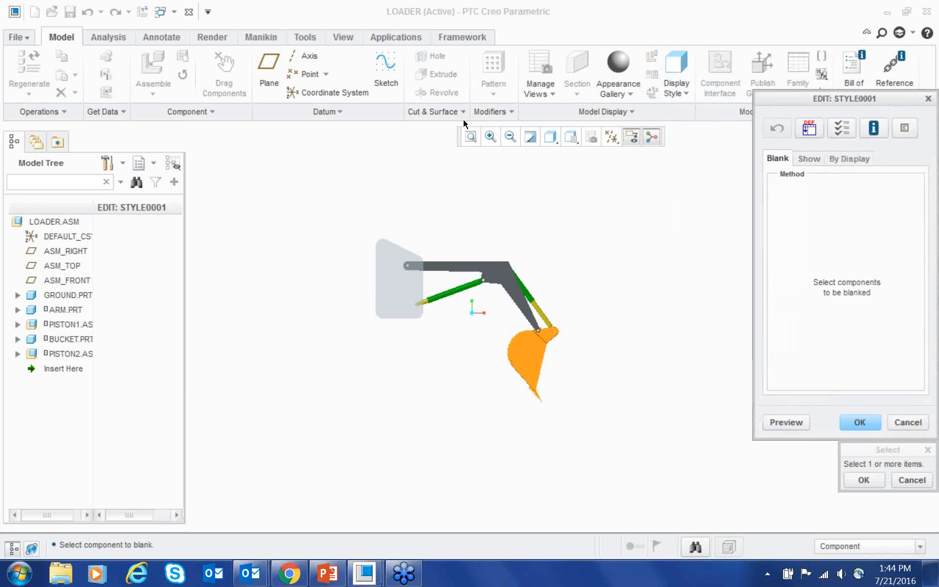
middle_click(580, 295)
middle_click(579, 294)
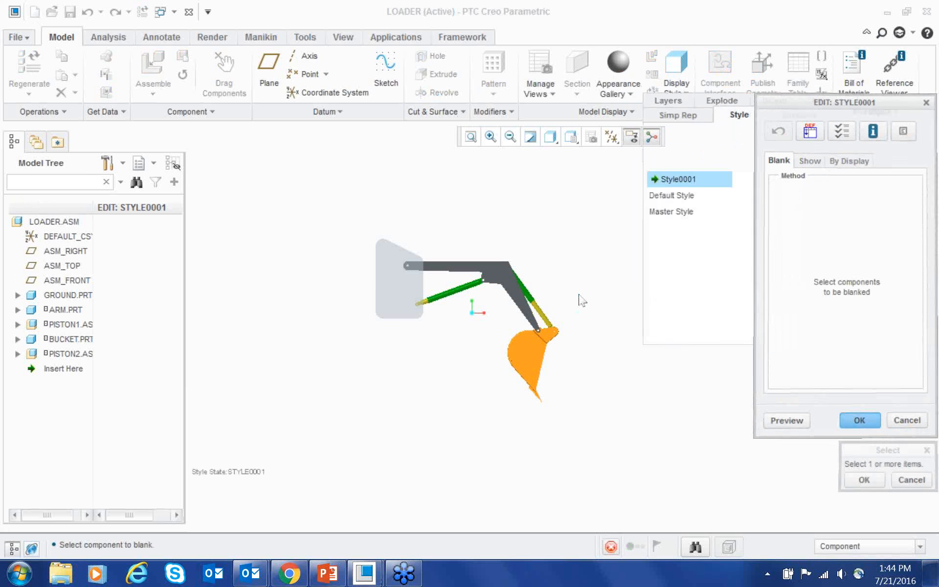
- Set the component display style of BUCKET.PRT to Transparent within Style0001
scroll(537, 348, down, 2)
click(537, 348)
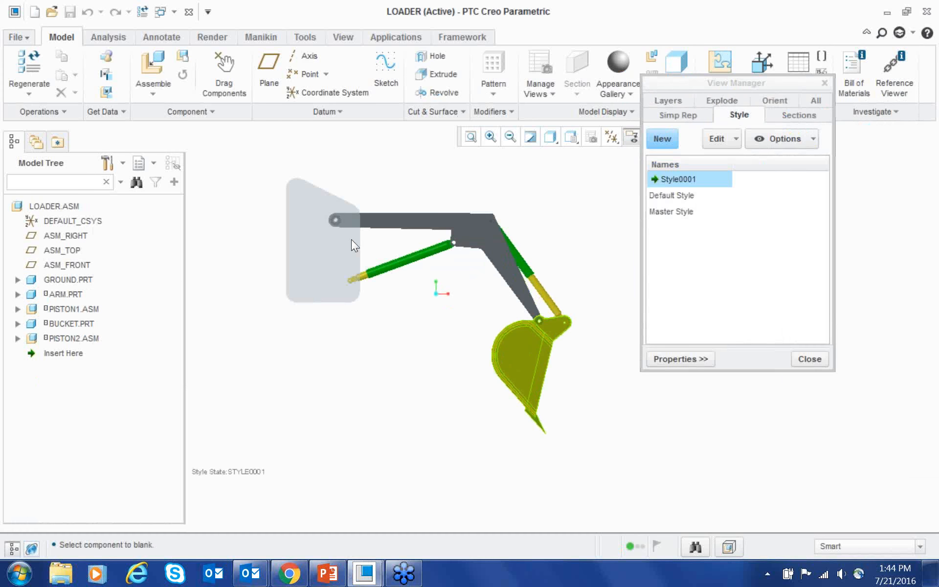
drag(671, 86, 718, 163)
click(622, 111)
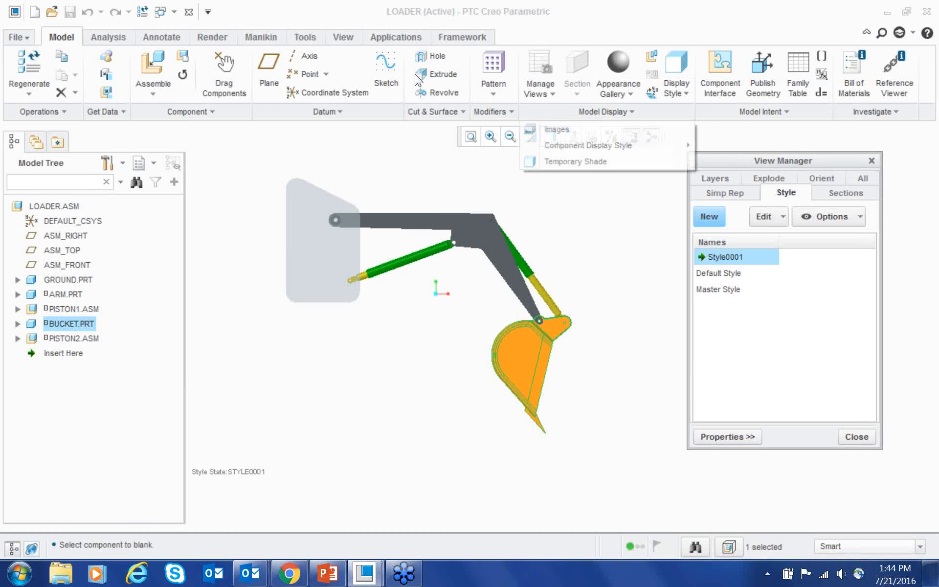
mouse_move(640, 140)
click(477, 177)
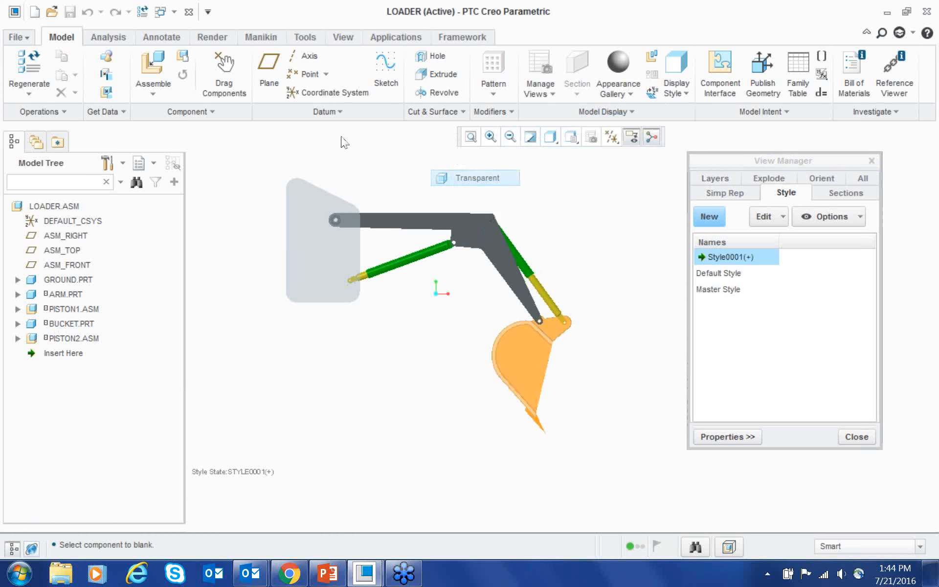
- Set the component display style of ARM.PRT to No Hidden
click(504, 243)
click(617, 111)
mouse_move(660, 145)
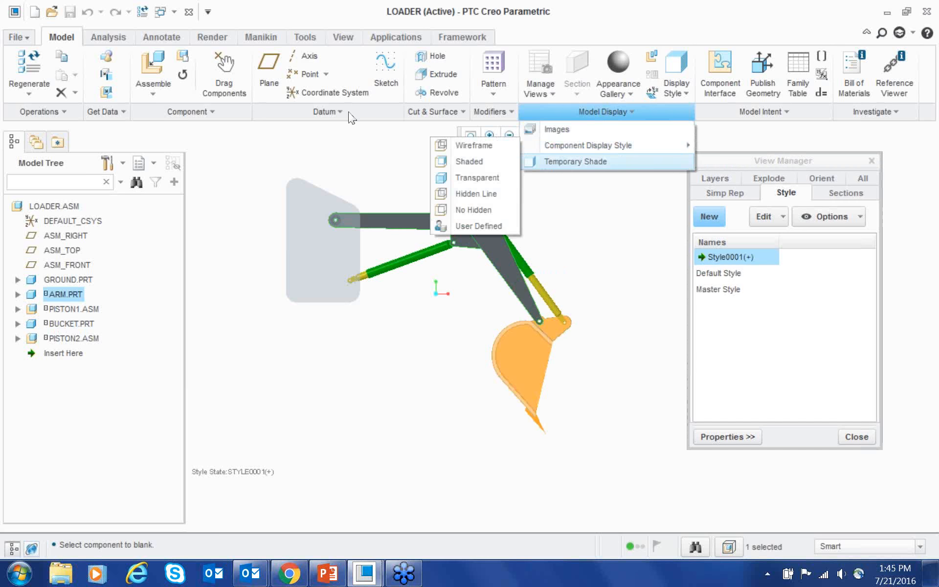
click(474, 210)
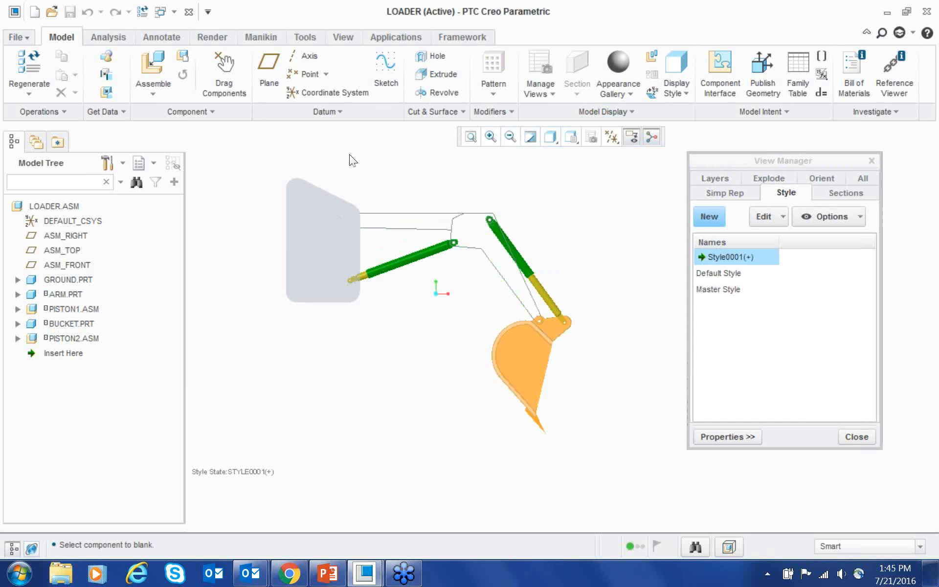
- Try the No Hidden component display style on GROUND.PRT
click(335, 220)
click(330, 216)
click(606, 112)
mouse_move(587, 145)
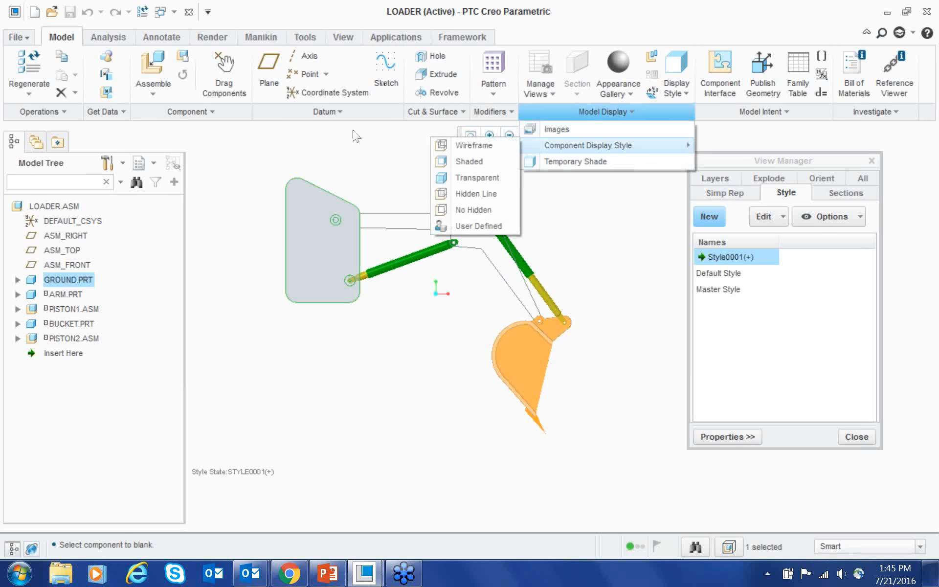
click(472, 209)
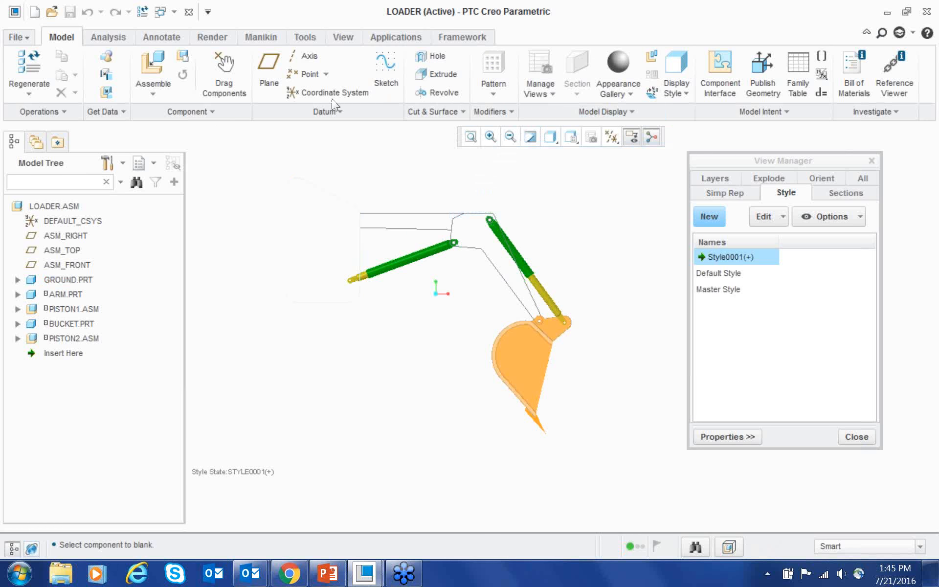
- Set the component display style of GROUND.PRT to Wireframe
click(335, 220)
click(606, 113)
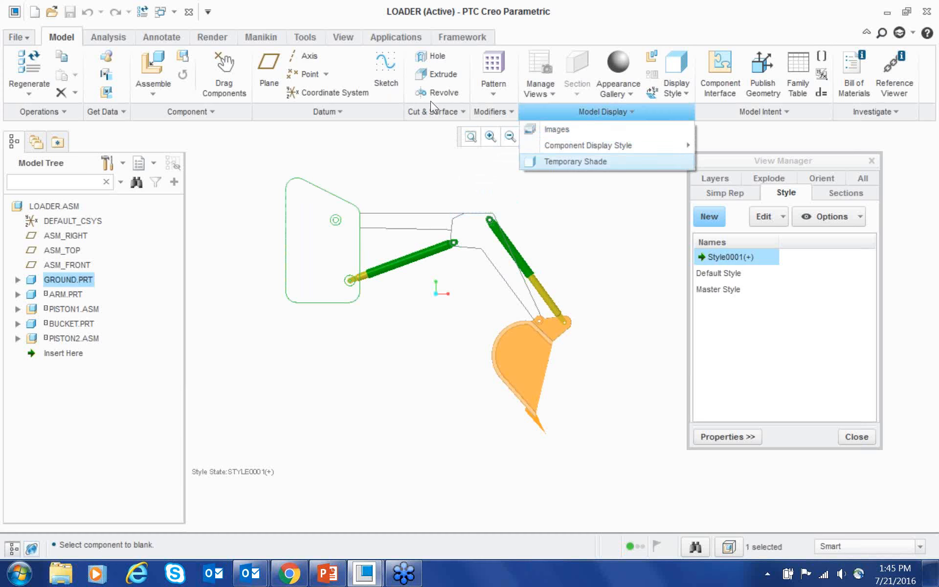
mouse_move(587, 146)
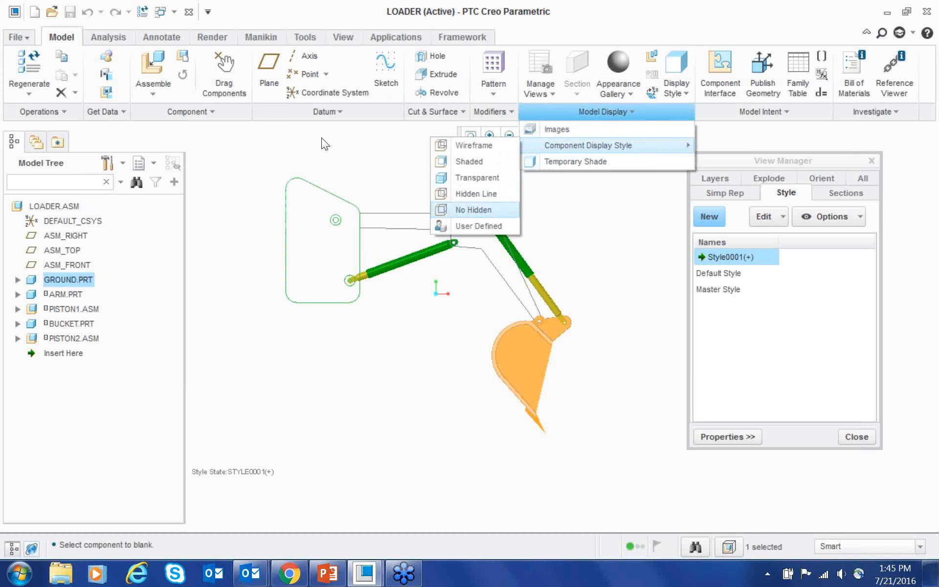
click(478, 145)
- Save the component display changes to Style0001 and reactivate Master Style
key(shift+F10)
key(Return)
key(Return)
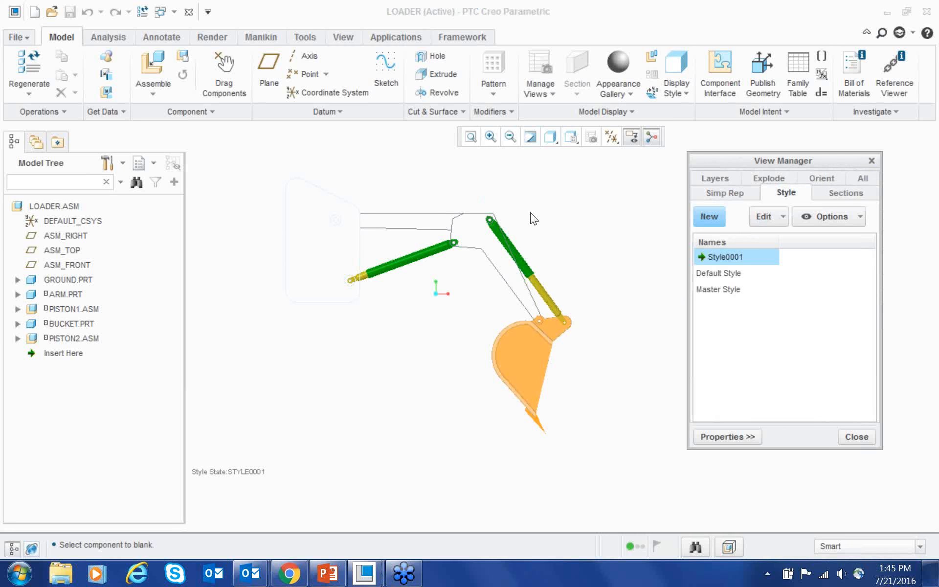
key(Down)
key(Down)
key(Return)
double_click(718, 289)
click(856, 437)
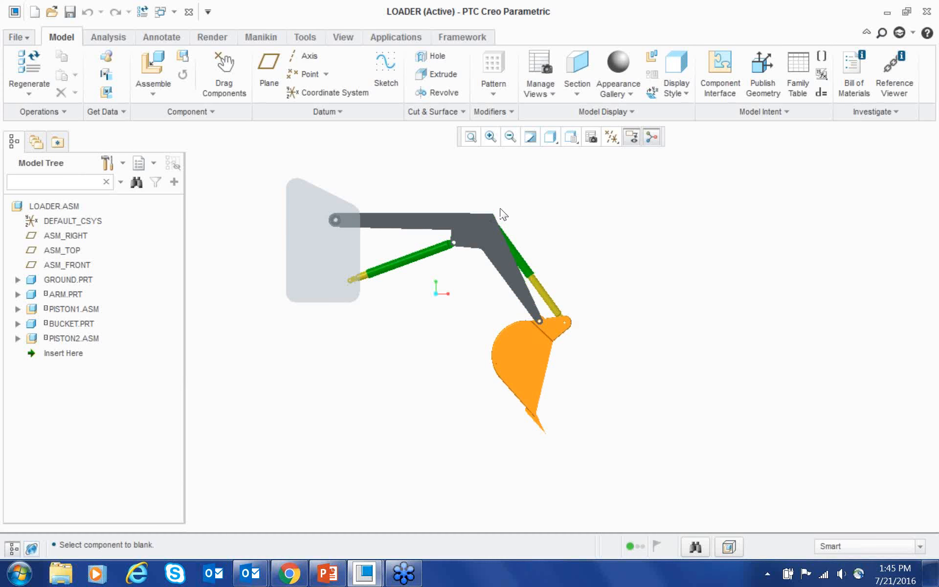
- Reopen the loader assembly in the Animation application
click(395, 37)
click(304, 73)
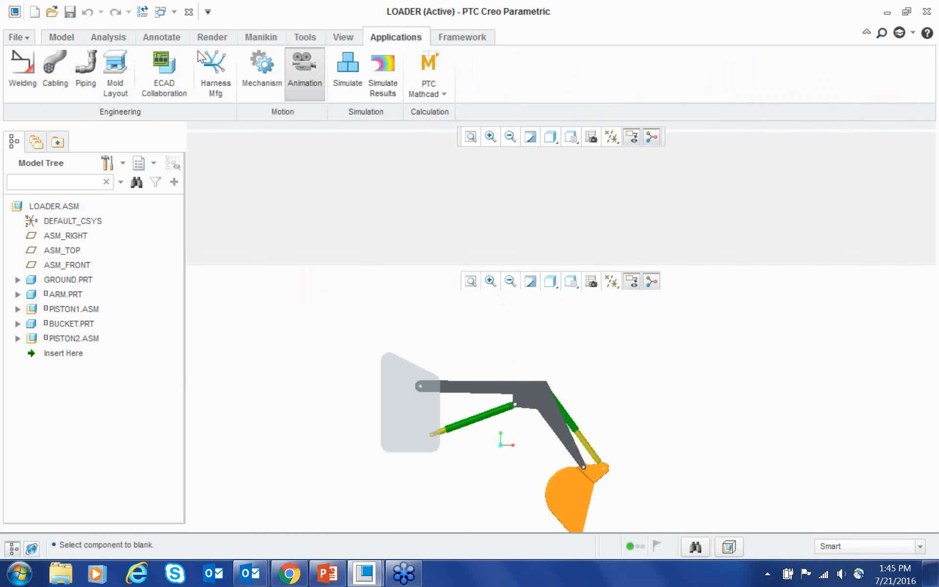
click(523, 328)
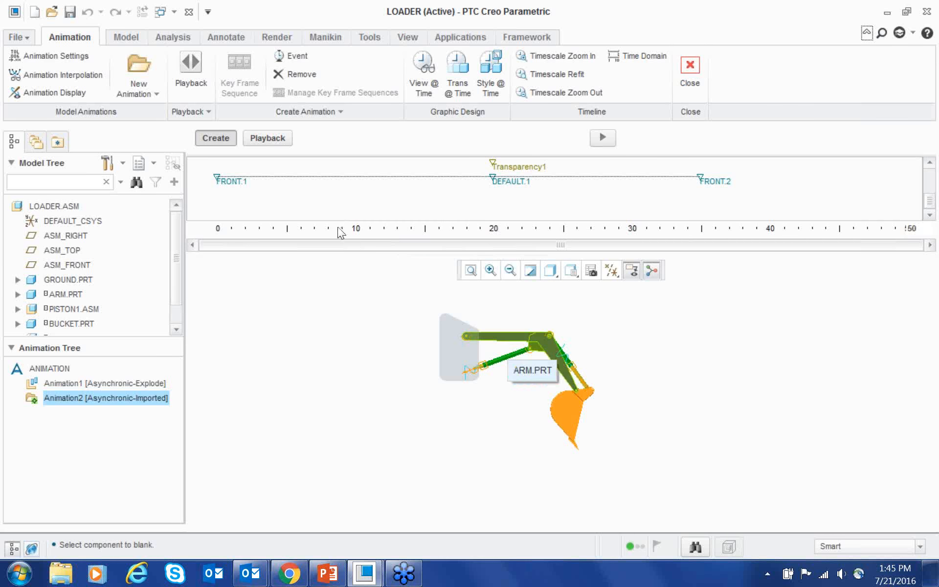
scroll(507, 341, down, 3)
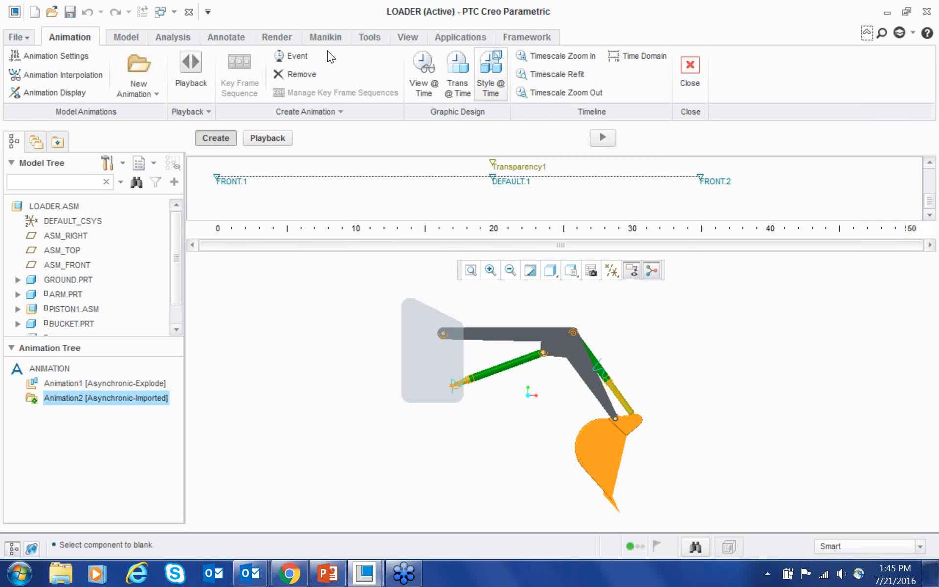
- Add timed styles to Animation2: DEFAULT STYLE at 0 and STYLE0001 at 25 after Start
click(491, 74)
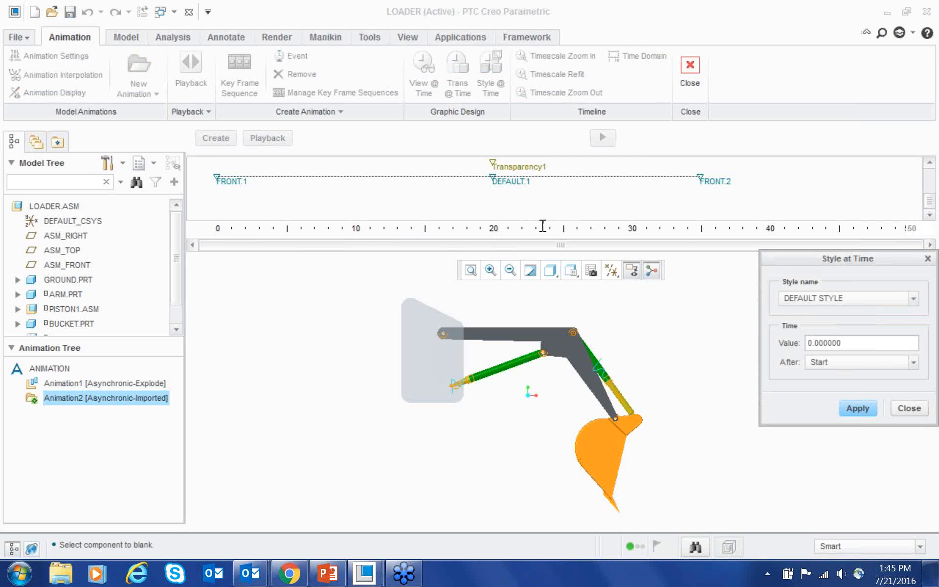
key(Return)
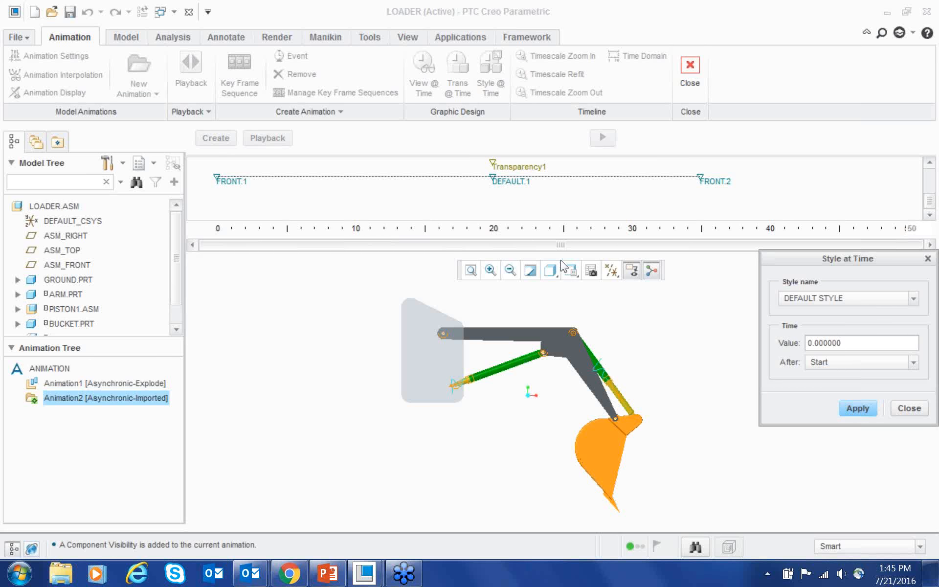
key(alt+Down)
key(Down)
key(Up)
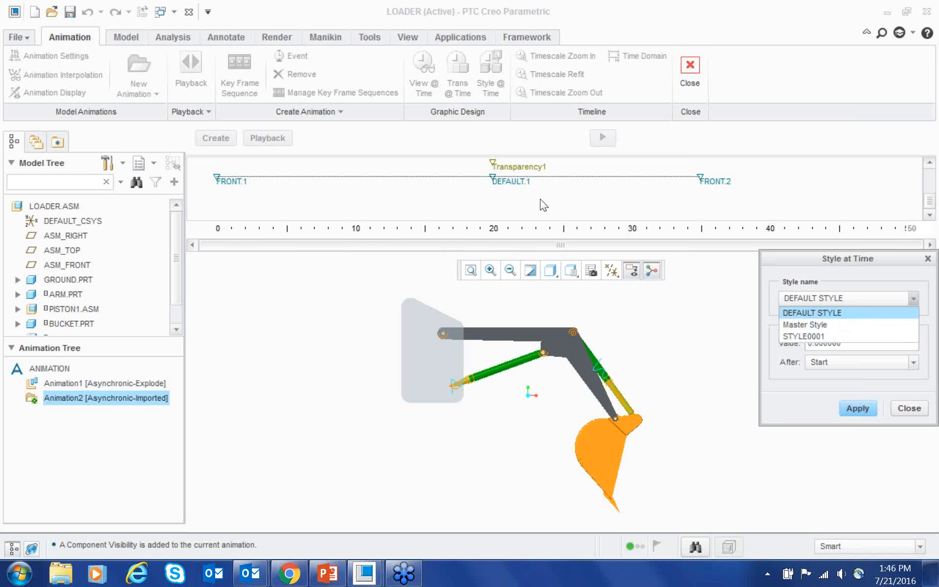
key(Down)
key(Down)
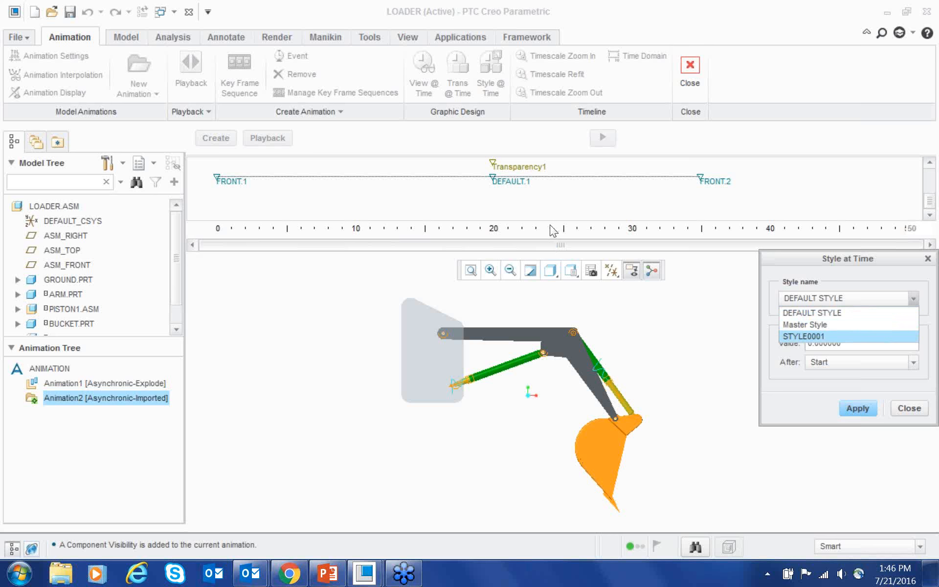
key(Return)
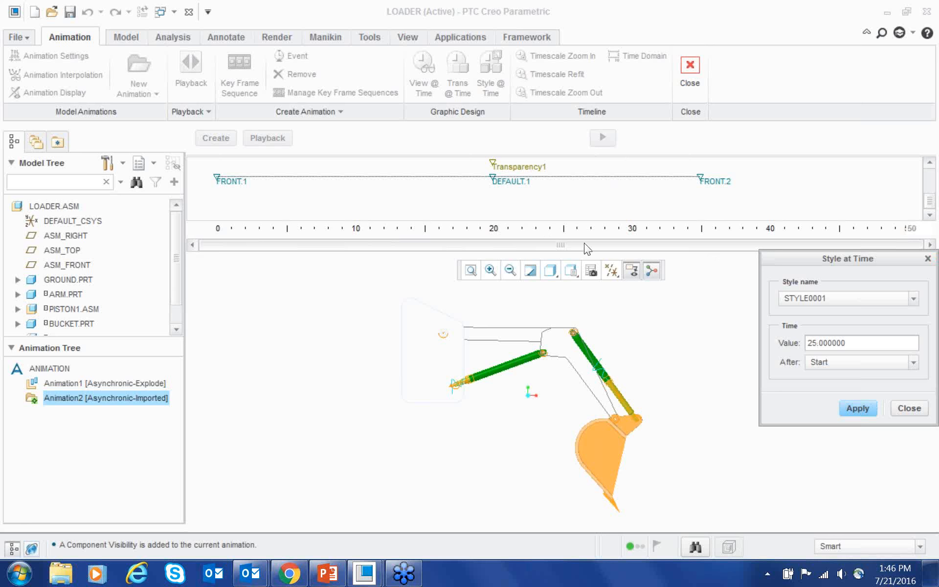
click(909, 408)
- Regenerate the animation with the timed styles and change the STYLE0001.1 time to 15 after Start
click(603, 138)
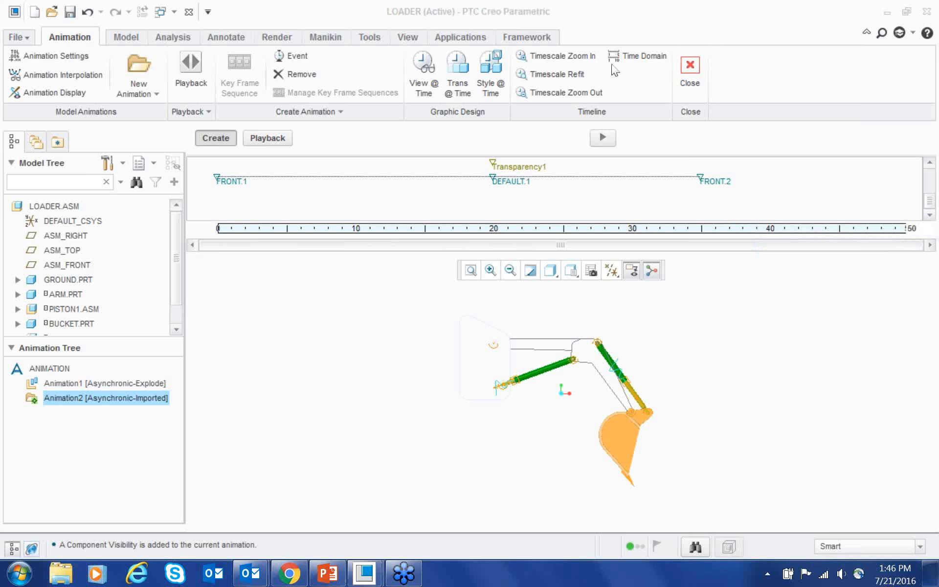
click(618, 106)
scroll(618, 108, up, 3)
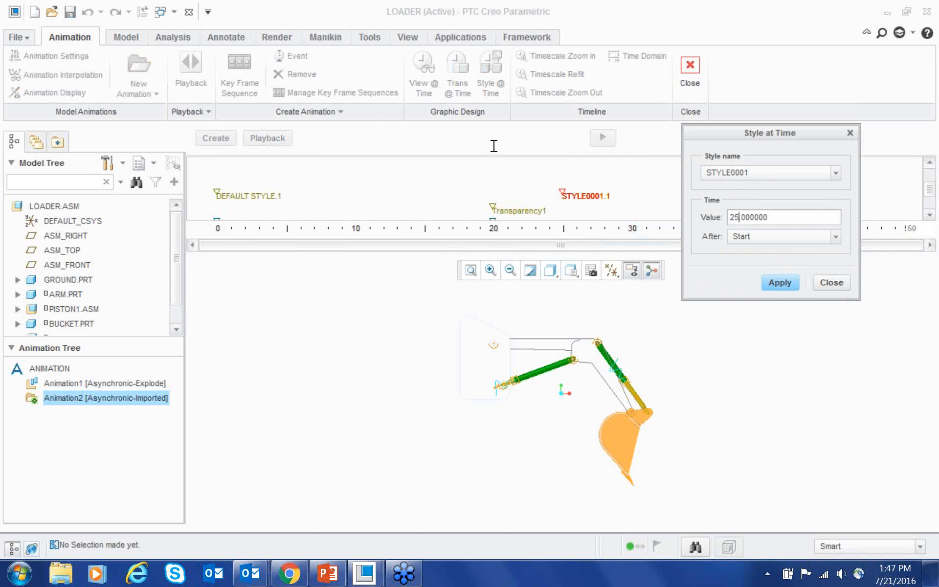
key(BackSpace)
key(BackSpace)
key(Return)
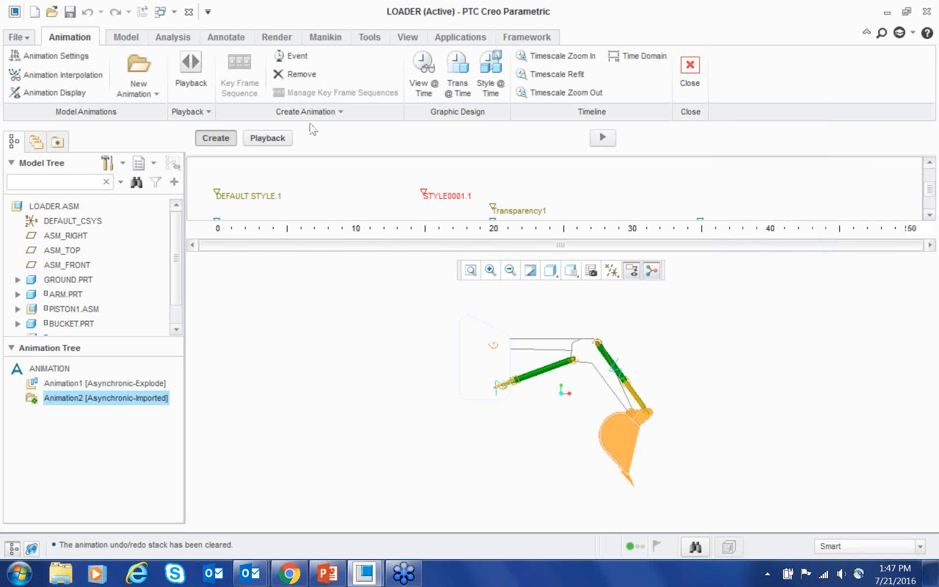
- Regenerate Animation2 with the updated style timing and play it back at the fastest speed
click(602, 137)
click(407, 330)
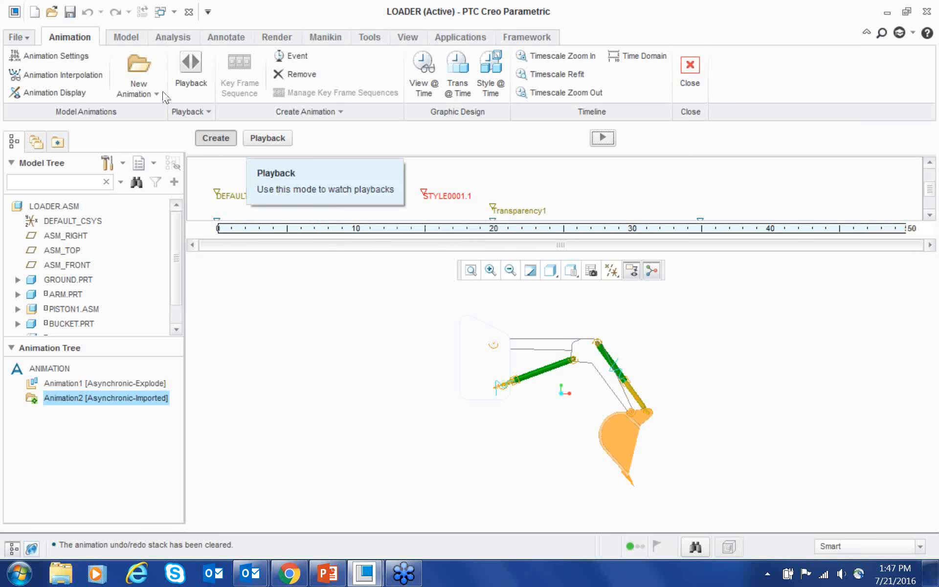
click(268, 138)
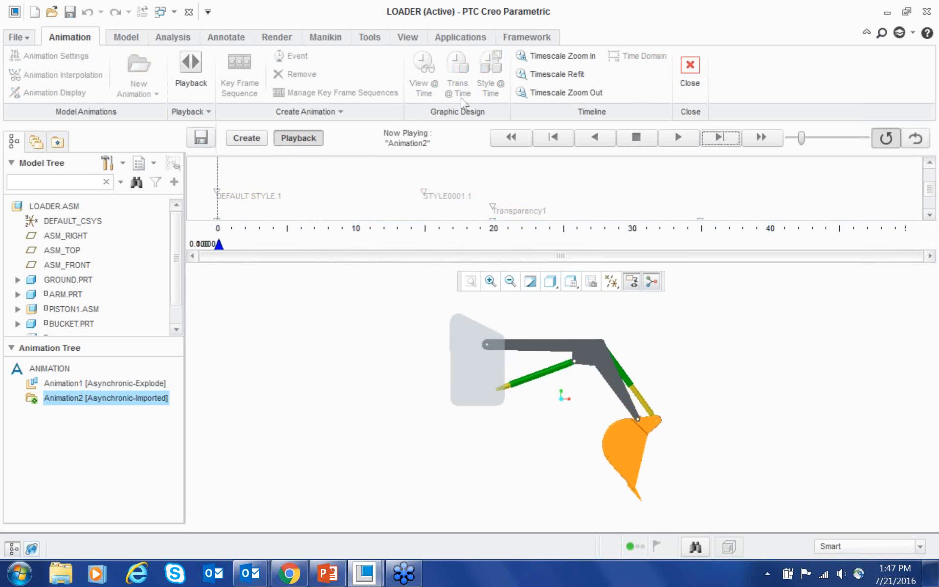
drag(801, 138, 865, 139)
click(678, 136)
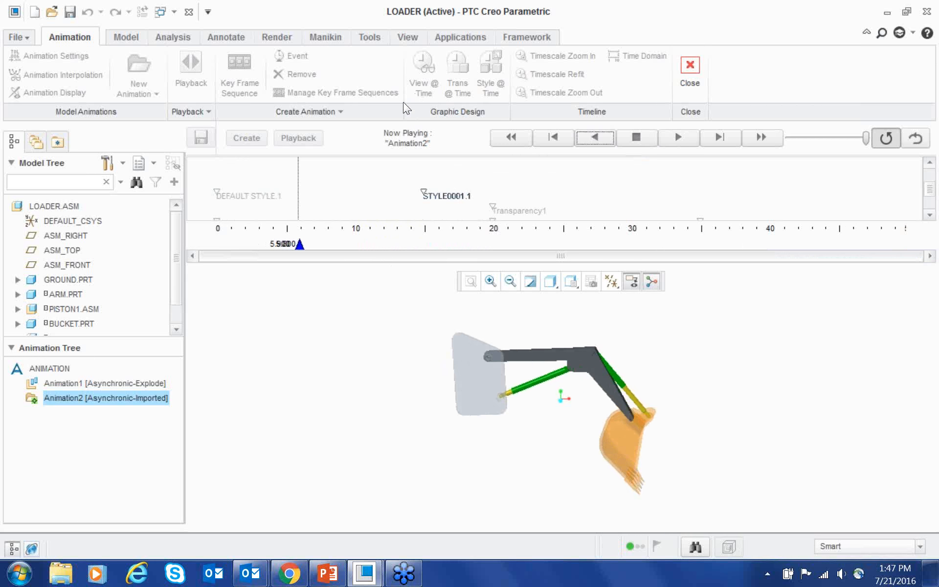
click(636, 137)
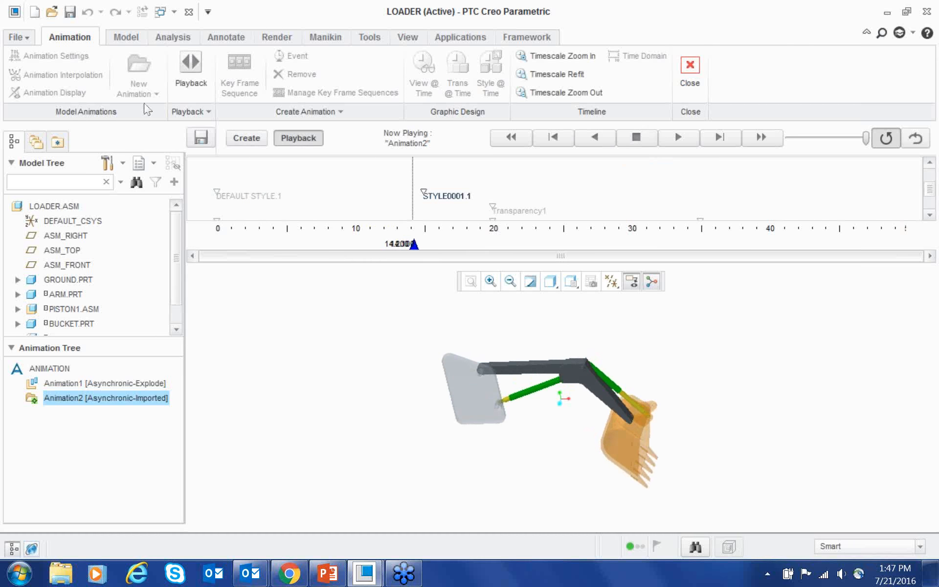
- Check the save and capture options for the Animation2 playback
click(201, 137)
click(278, 172)
click(156, 186)
key(Escape)
- Exit the Animation application without saving the Animation2 playback and open the loader in Mechanism
click(690, 71)
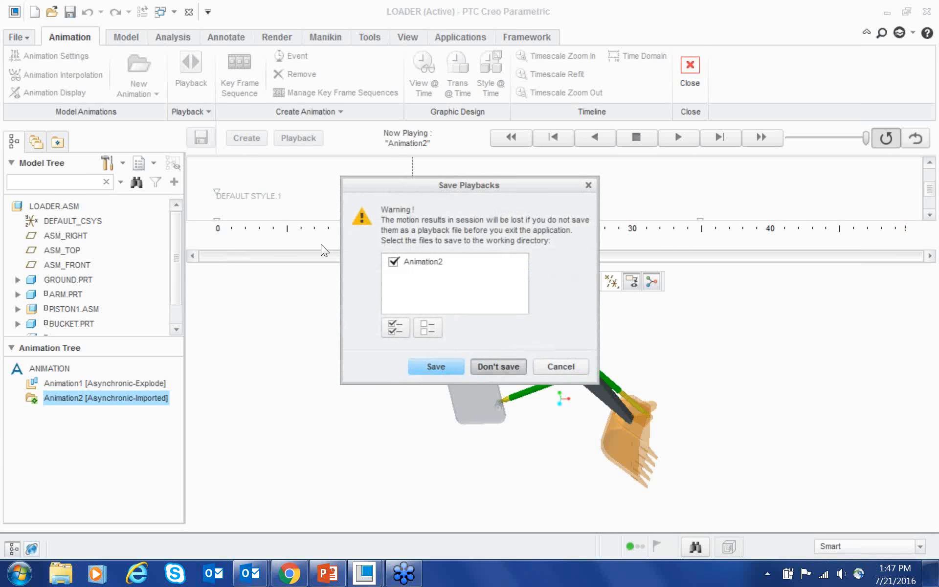
key(Return)
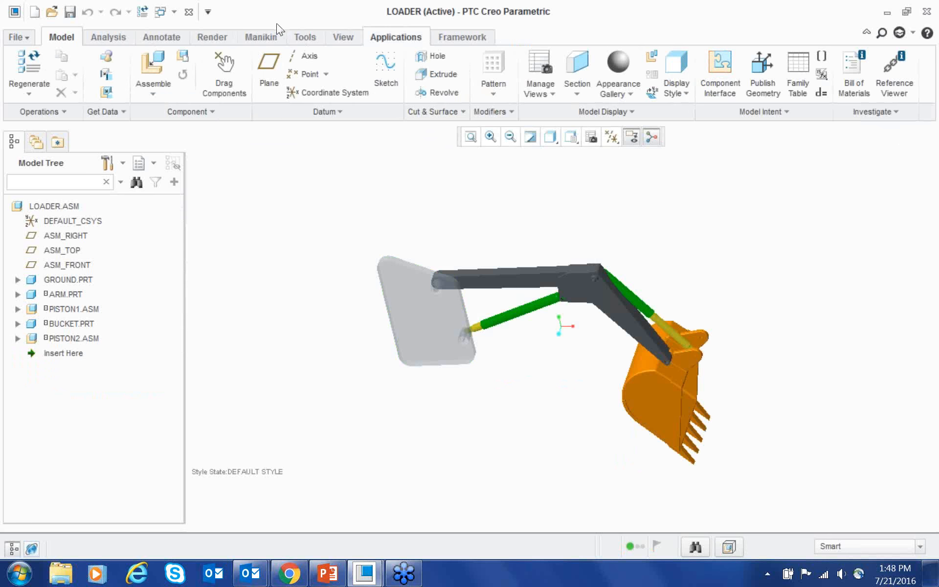
click(262, 73)
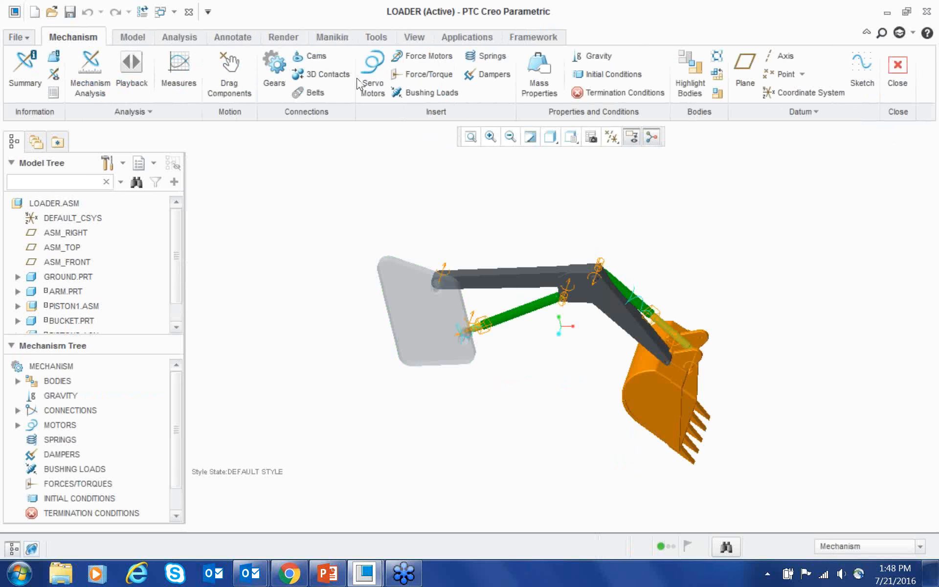
- Orient the loader to the FRONT view and swing the bucket outward and up with Drag Components
scroll(273, 267, up, 3)
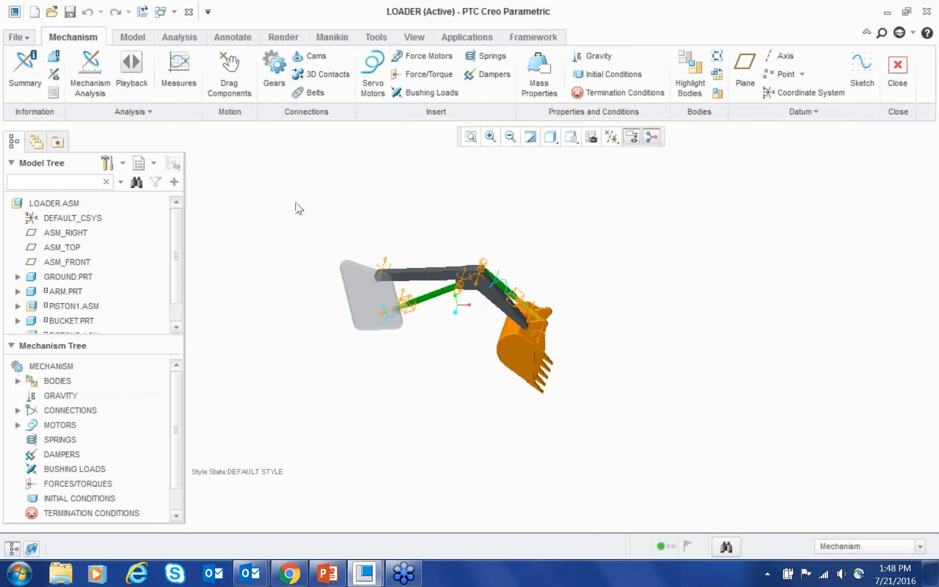
scroll(283, 181, down, 3)
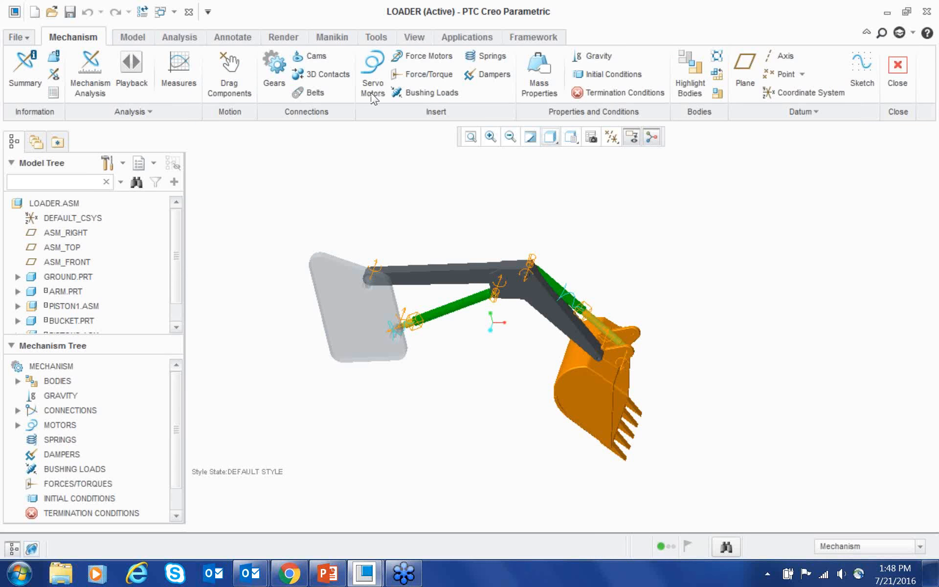
click(570, 137)
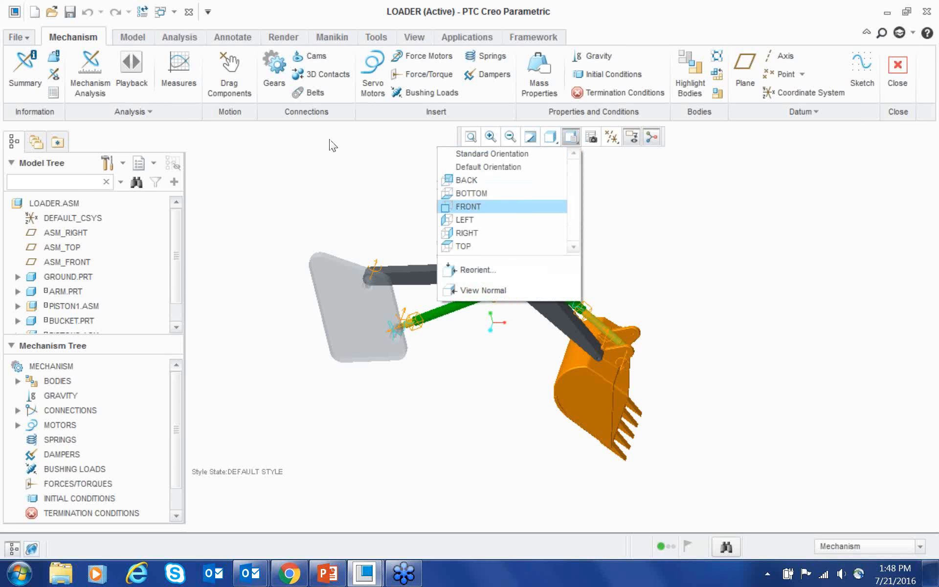
key(Return)
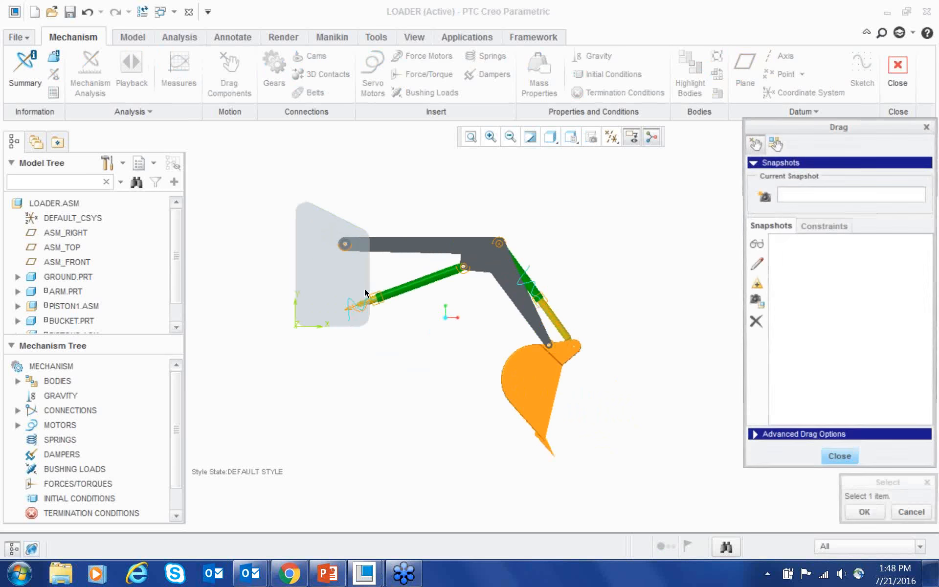
click(371, 307)
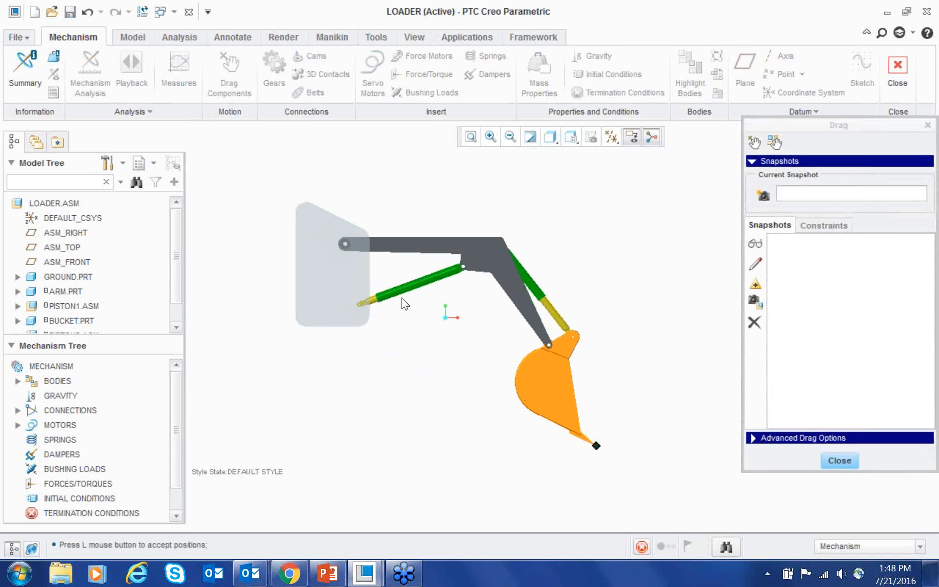
click(446, 267)
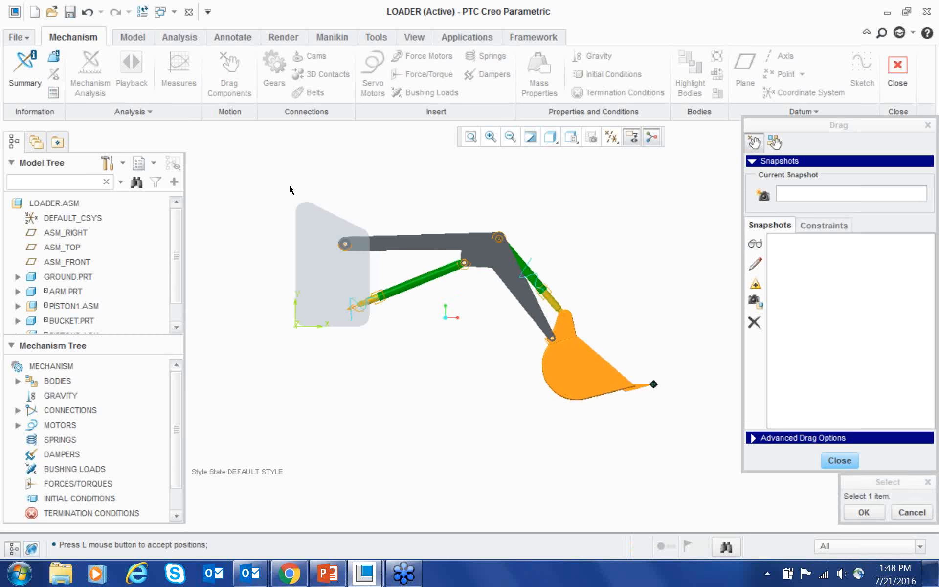
- Raise the arm slightly by moving the lower piston and take a snapshot of the position
click(436, 273)
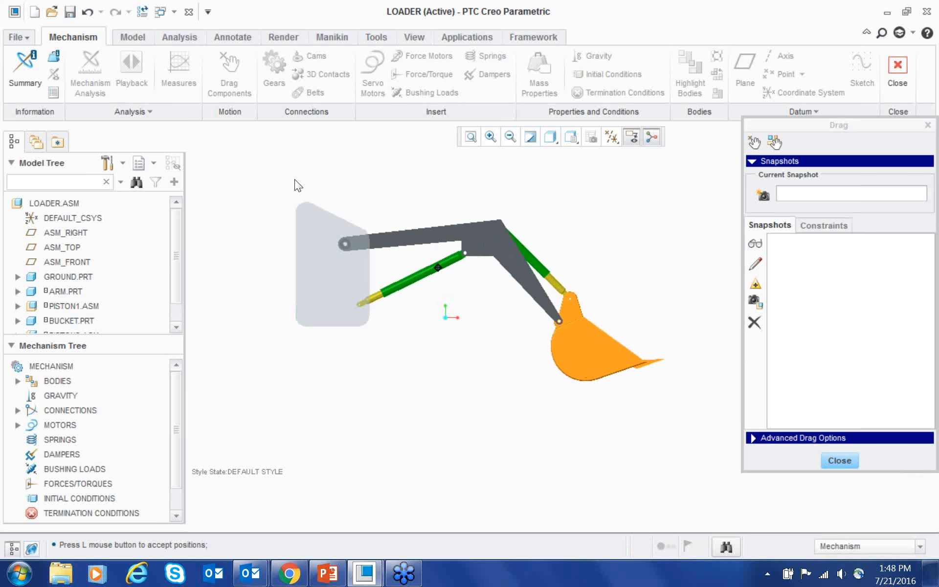
click(295, 180)
drag(769, 125, 748, 77)
click(741, 148)
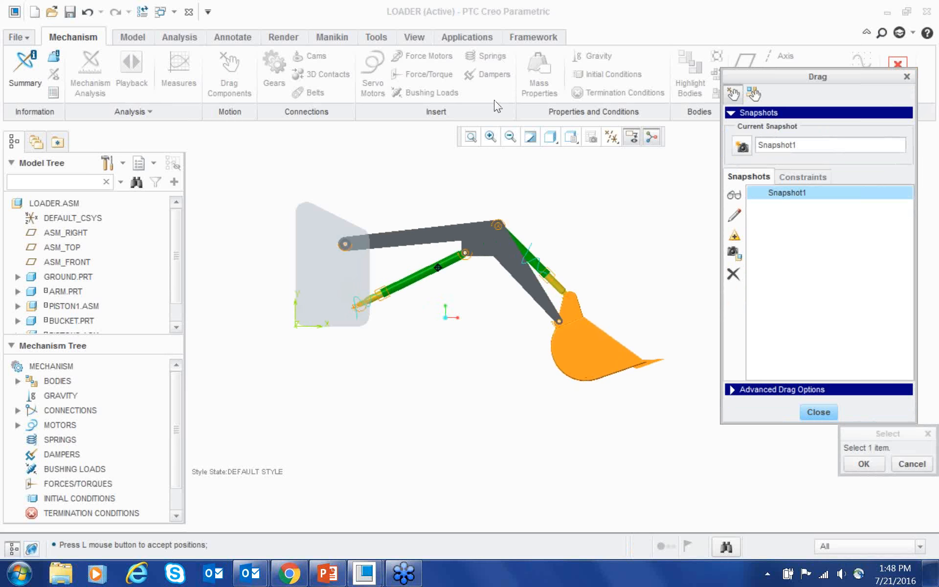
- Raise the arm further in stages by moving the lower piston, recording four more position snapshots
click(288, 176)
click(290, 177)
click(741, 146)
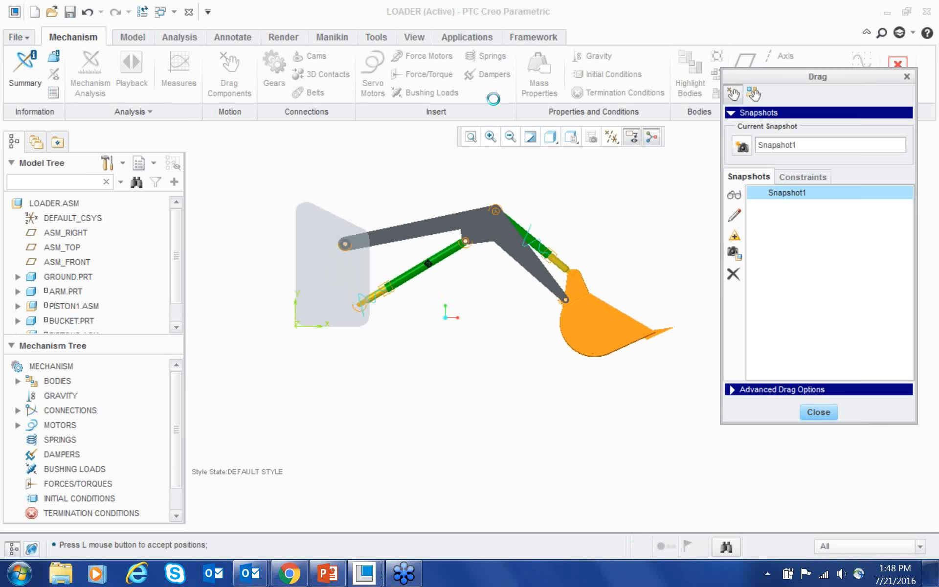
click(300, 175)
click(314, 162)
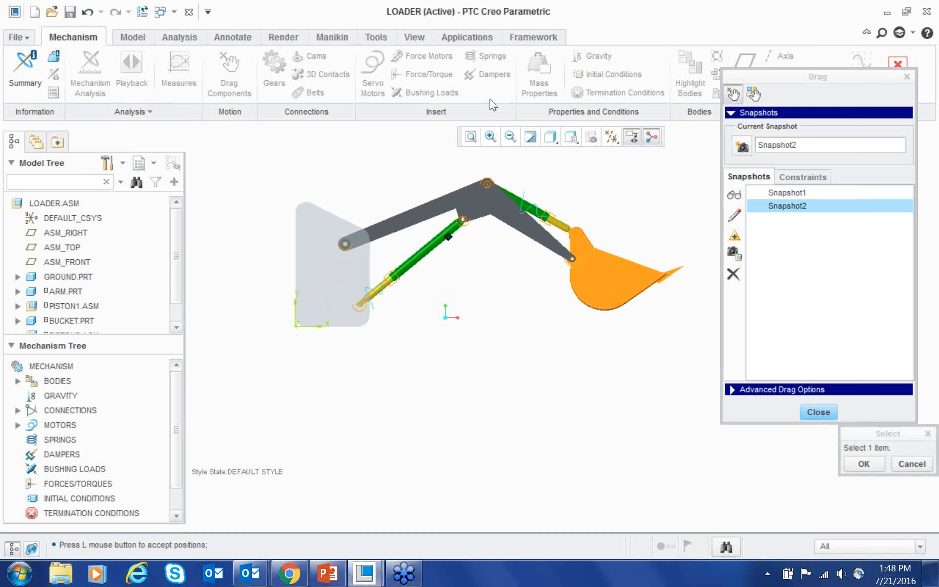
click(742, 147)
click(295, 159)
click(307, 135)
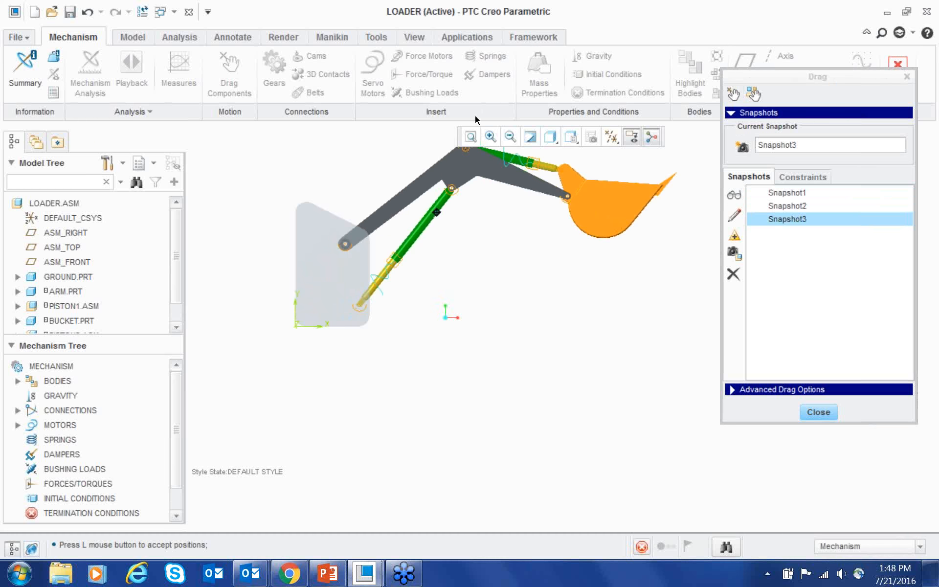
click(742, 147)
scroll(258, 282, up, 2)
click(277, 193)
click(282, 180)
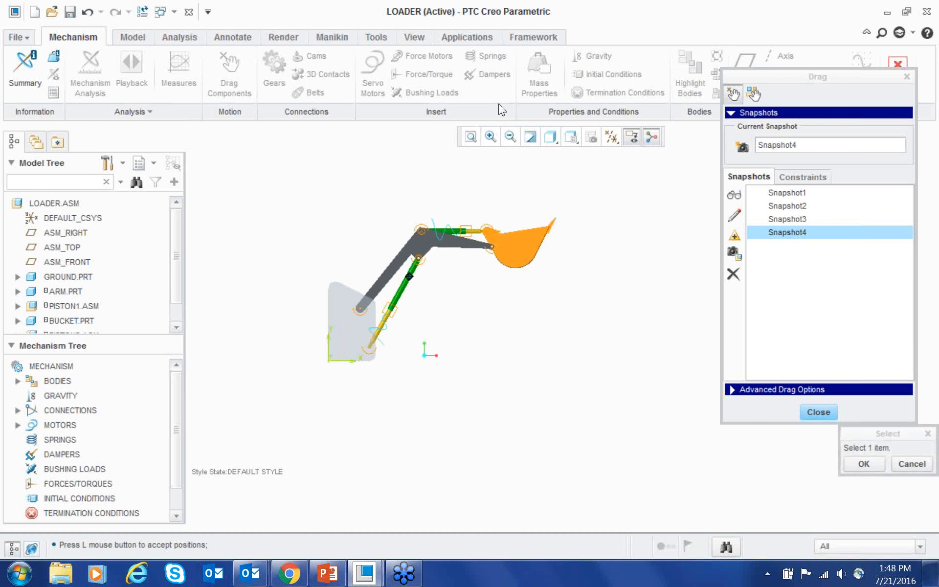
click(741, 146)
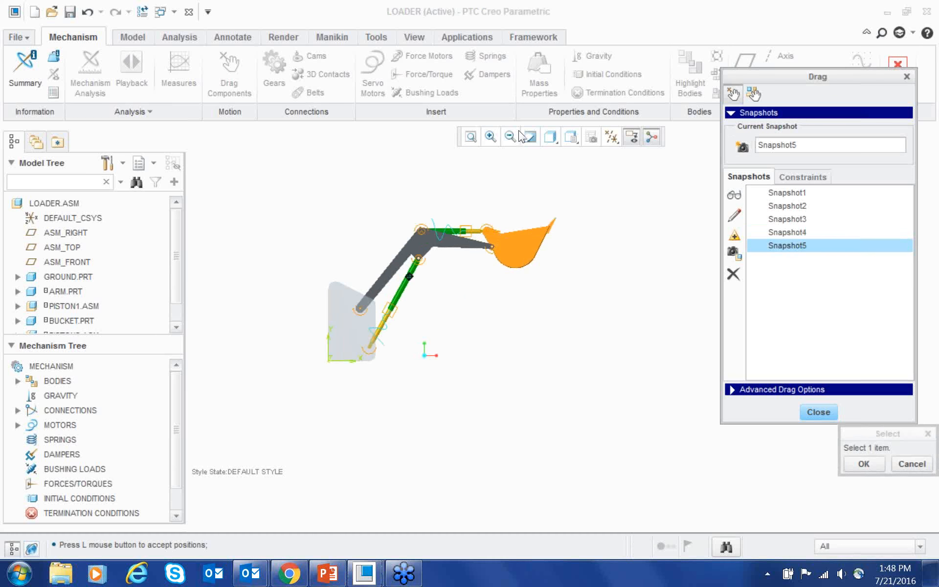
- Step back and forth through Snapshot1 to Snapshot5 to compare the stored loader positions
scroll(395, 301, down, 2)
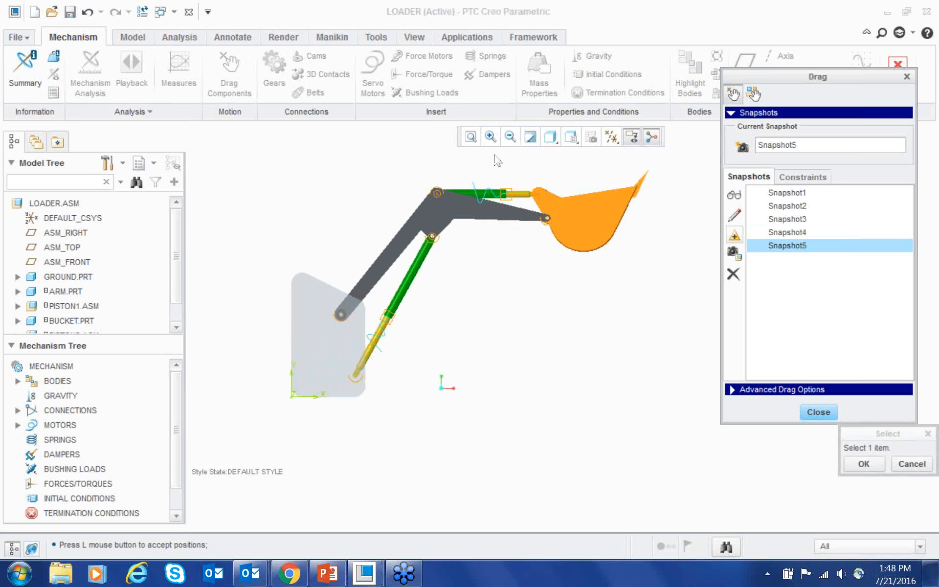
key(Page_Down)
key(Page_Down)
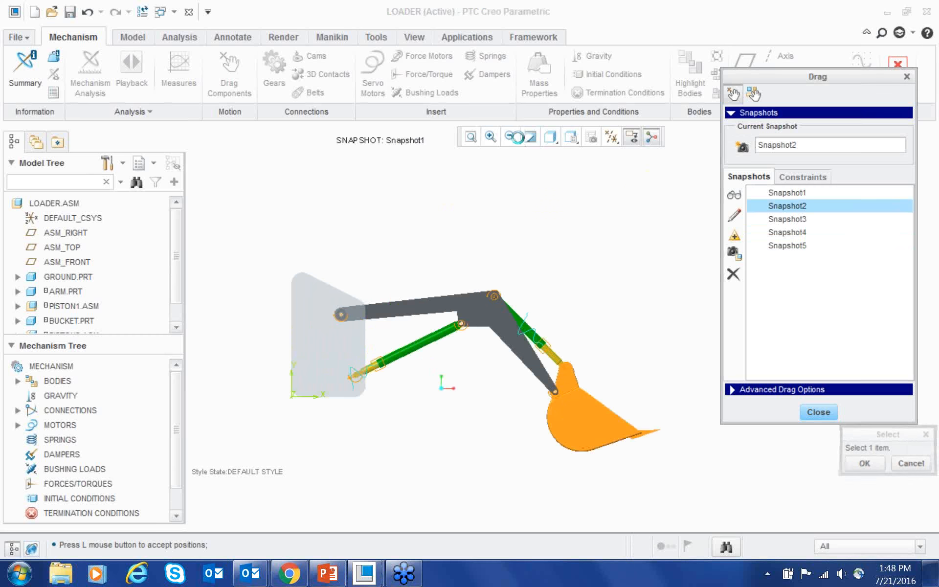
key(Down)
key(Down)
key(Down)
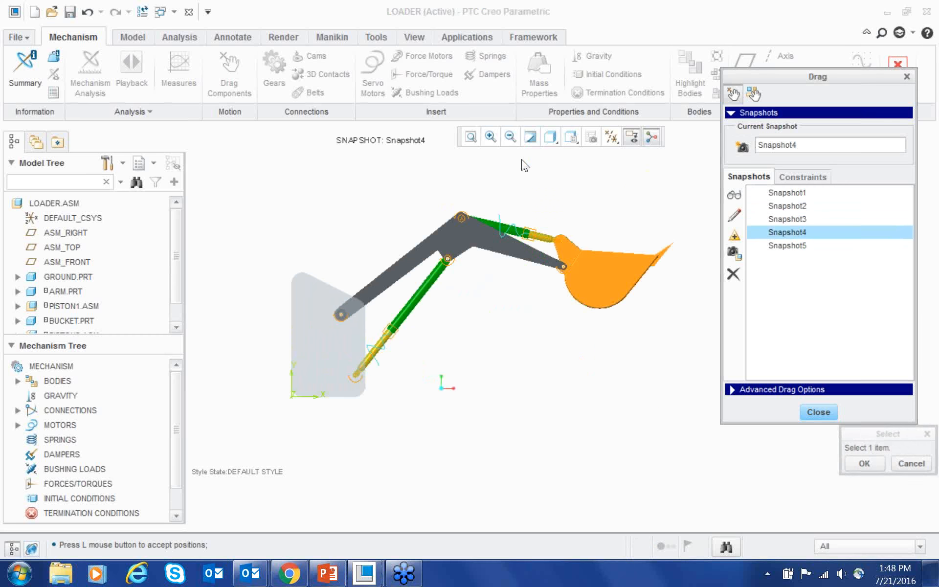
key(Up)
key(Up)
key(Up)
key(Up)
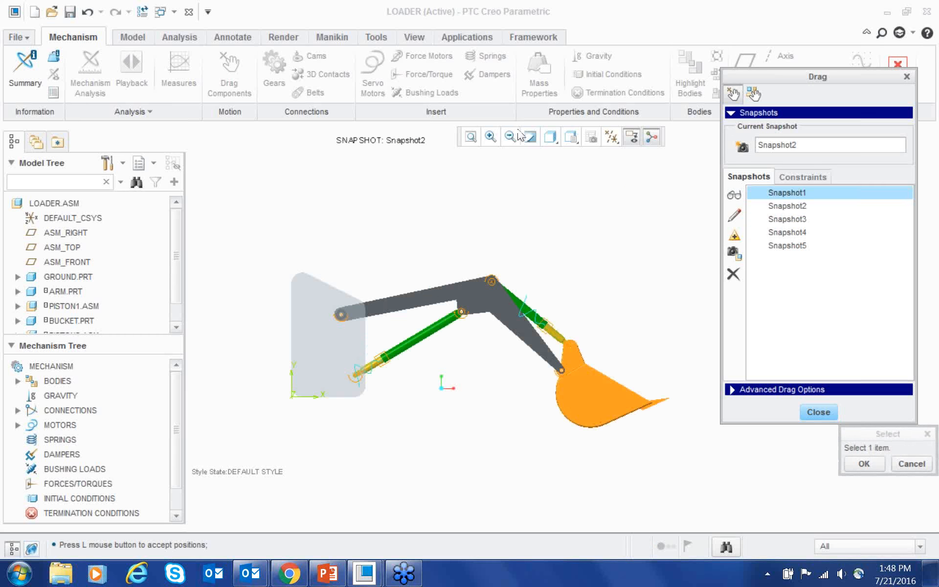
key(Down)
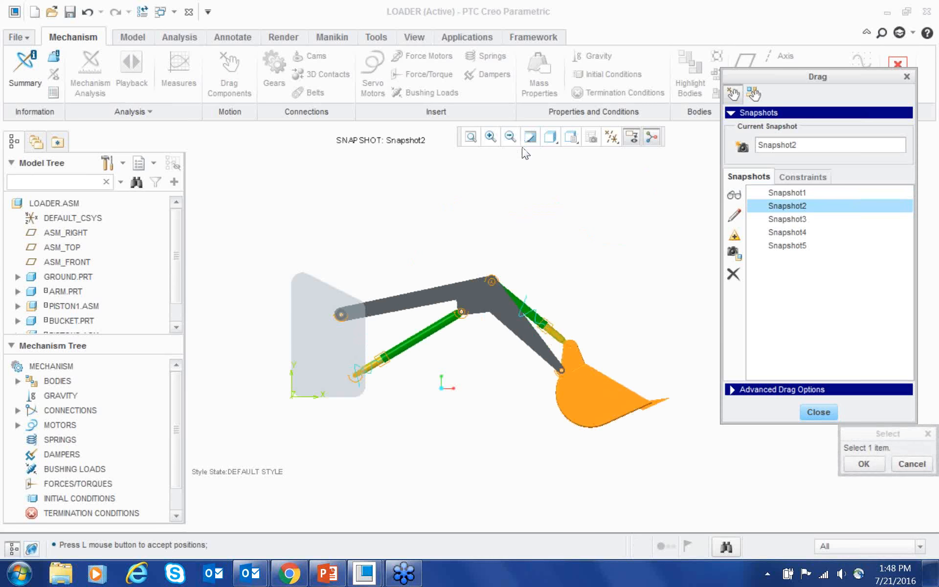
key(Down)
key(Down)
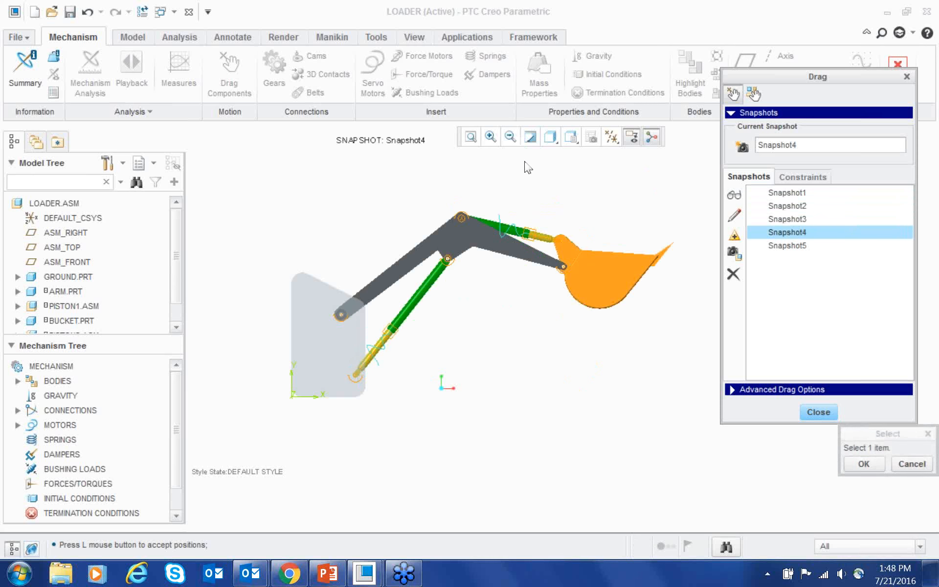
key(Down)
key(Up)
key(Up)
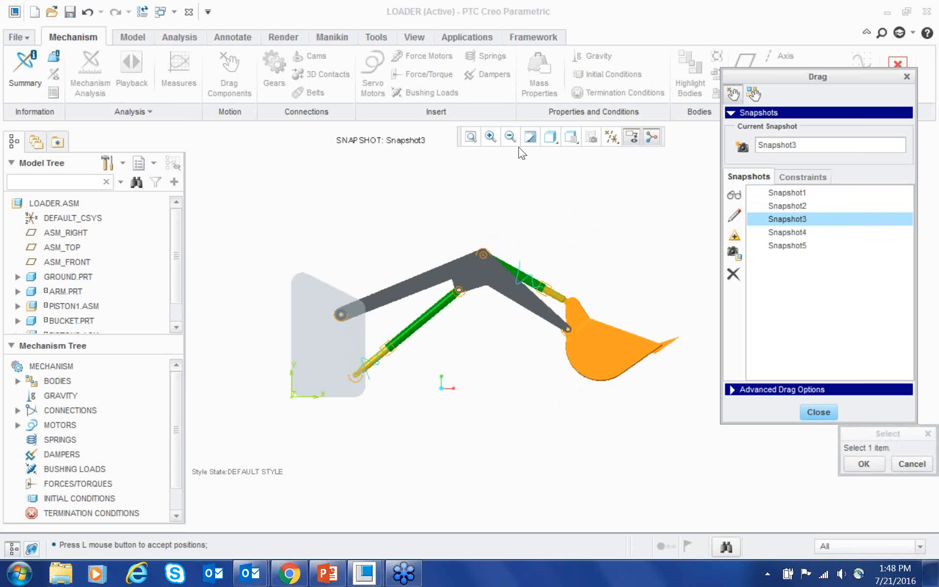
key(Down)
key(Down)
key(Up)
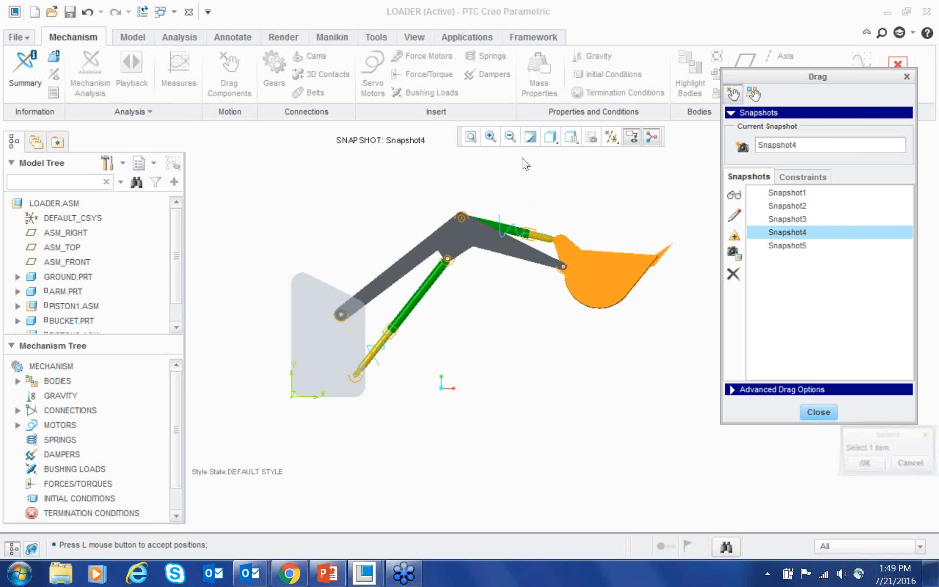
key(Up)
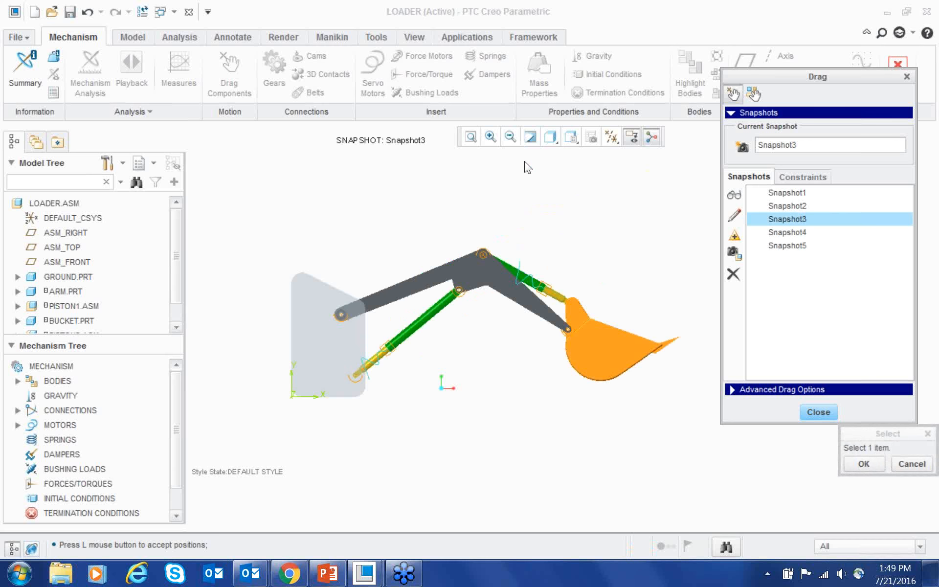
- Make Snapshot3, Snapshot4 and Snapshot5 available for drawings, and undo the component drag
shift+click(786, 244)
right_click(780, 219)
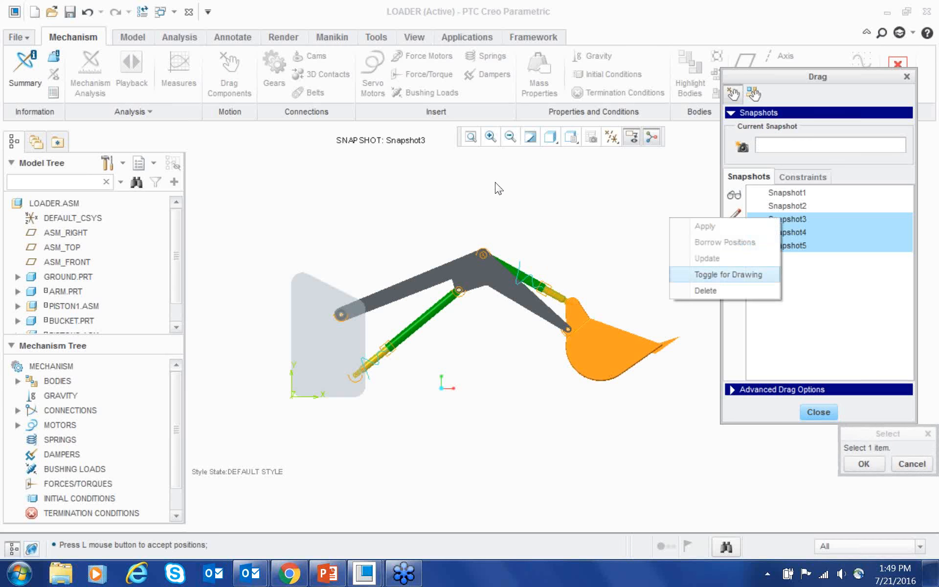
key(Return)
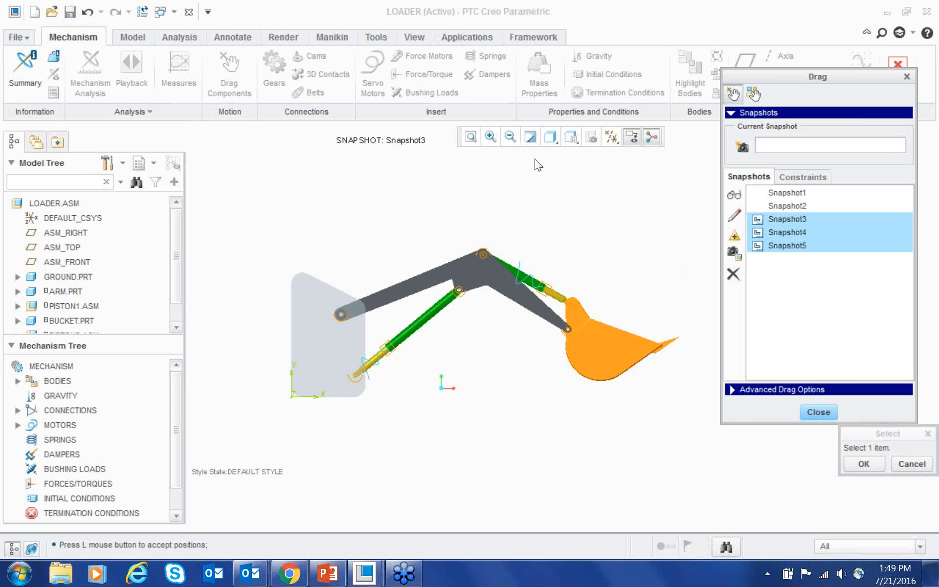
middle_click(547, 277)
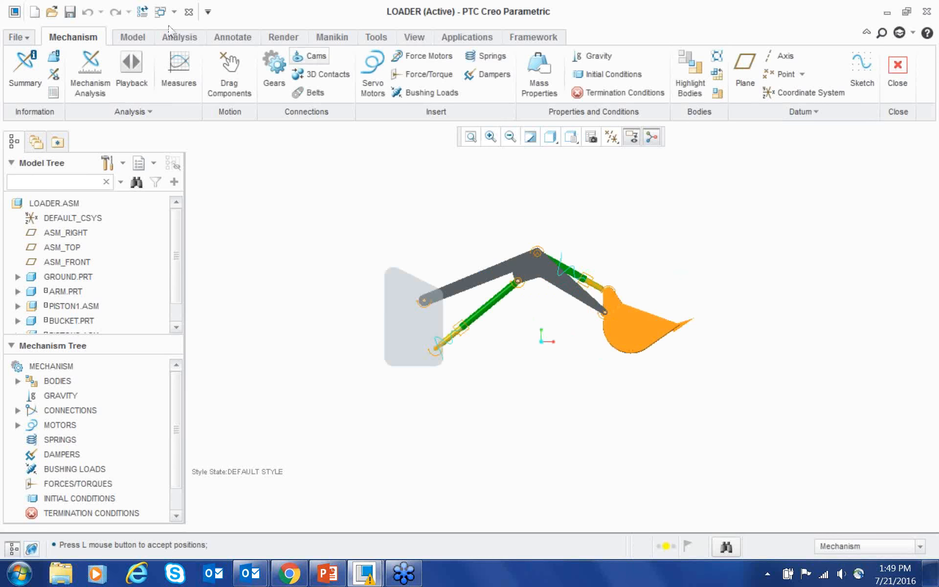
click(90, 11)
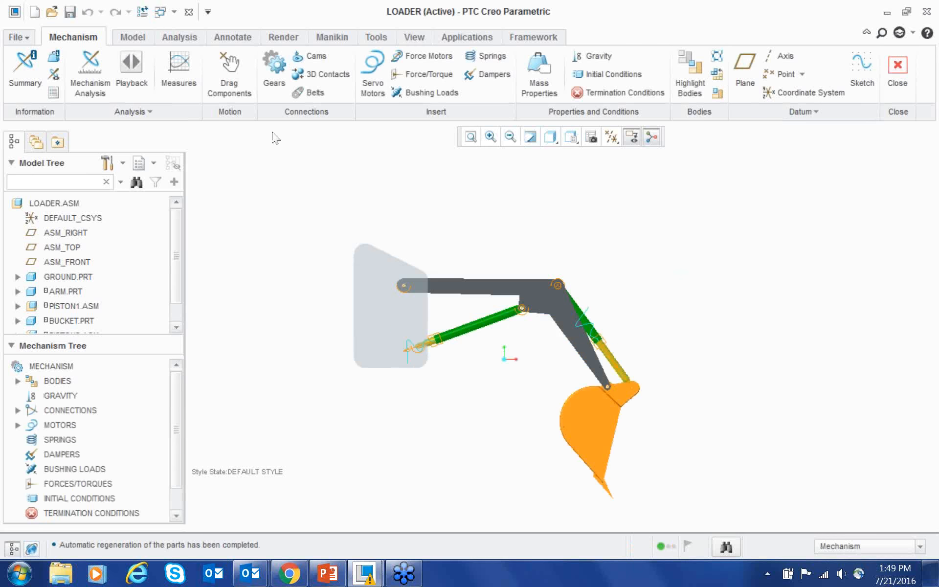
- Try to create a drawing of loader.asm without the default template, using drw0001.drw as its template
click(24, 13)
drag(381, 153, 276, 38)
click(243, 147)
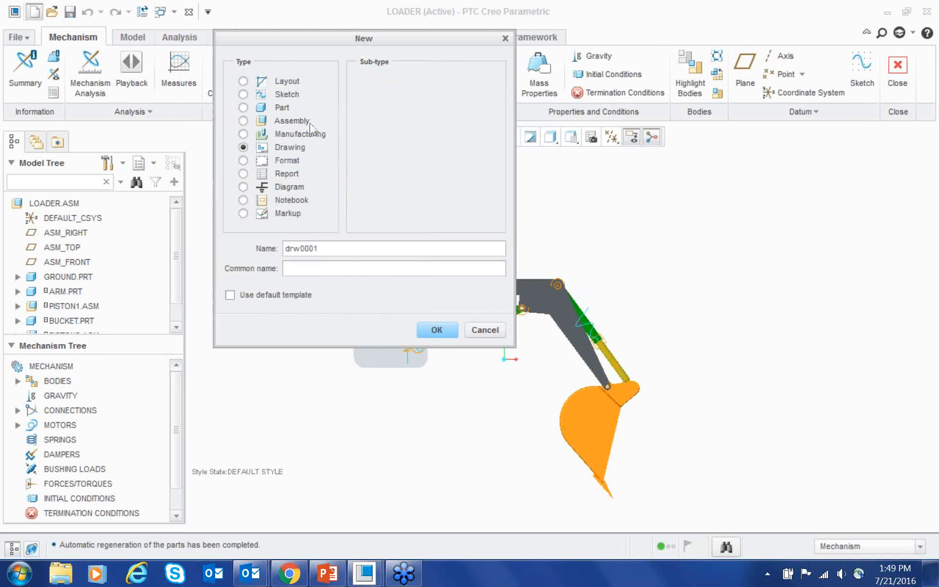
click(436, 330)
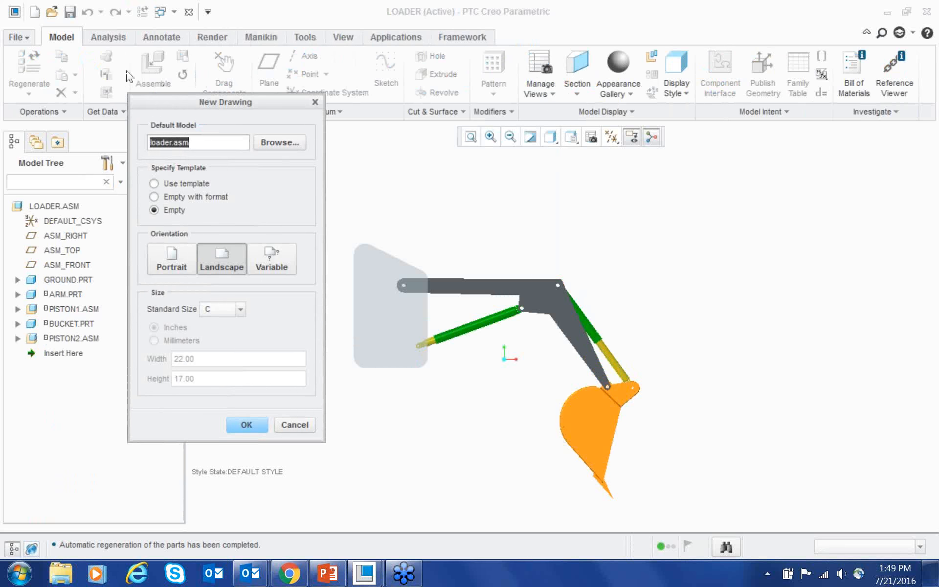
click(279, 251)
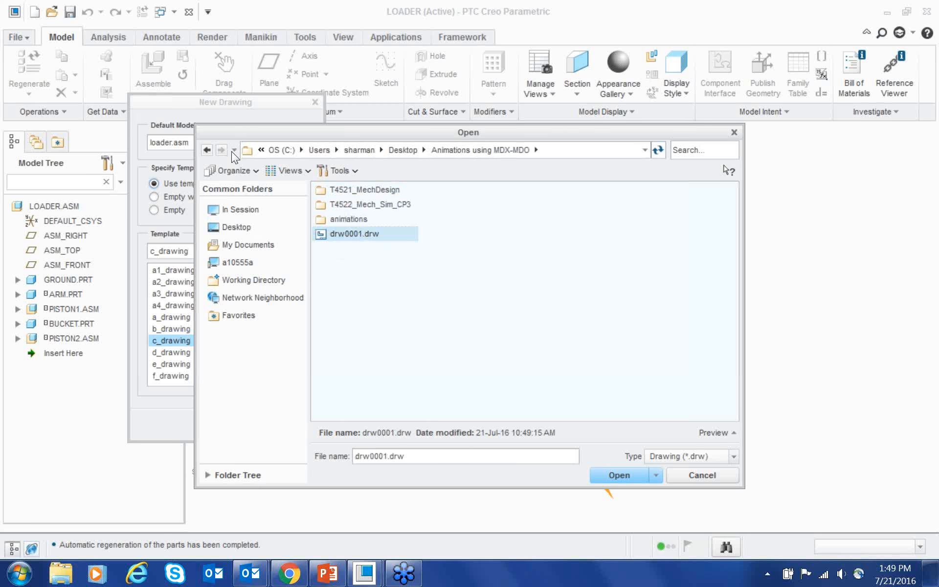
key(Return)
click(243, 423)
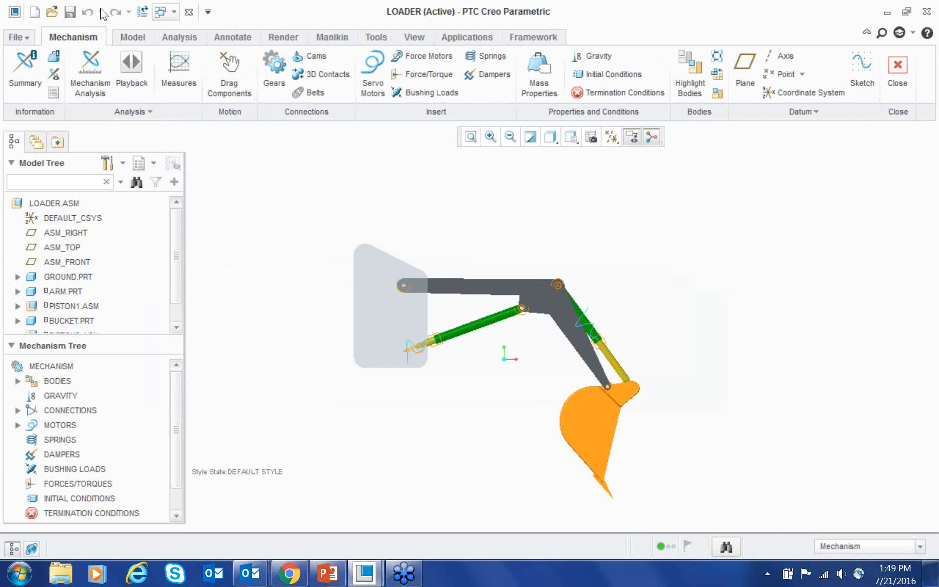
- Create a new drawing of loader.asm based on drw0001 instead of the default template, and regenerate its parts automatically
click(34, 11)
click(243, 146)
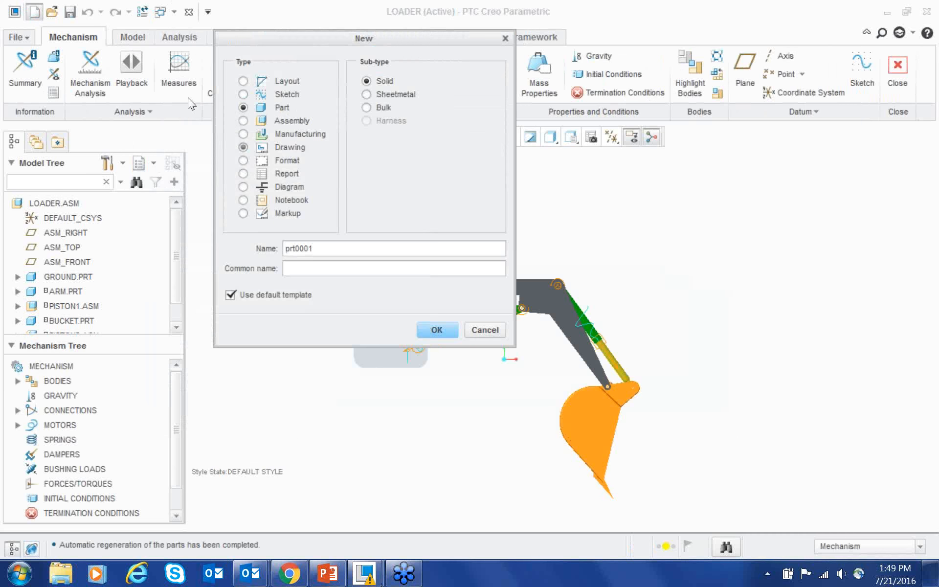
click(231, 295)
key(Return)
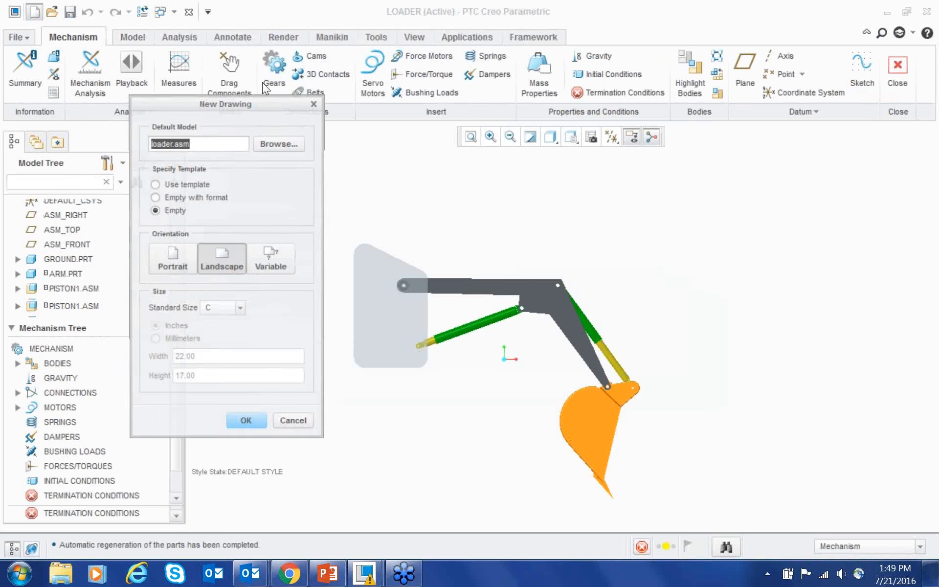
click(155, 183)
key(Return)
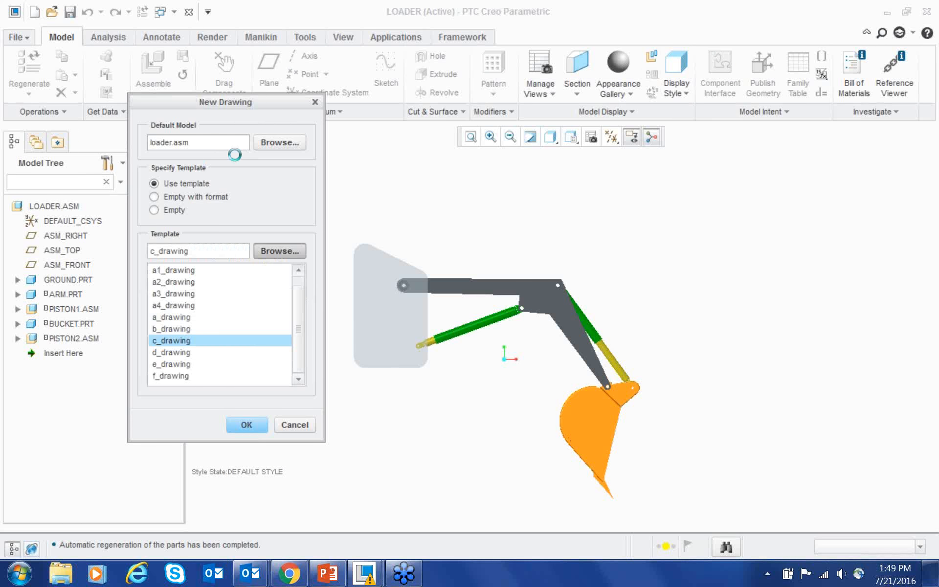
key(Escape)
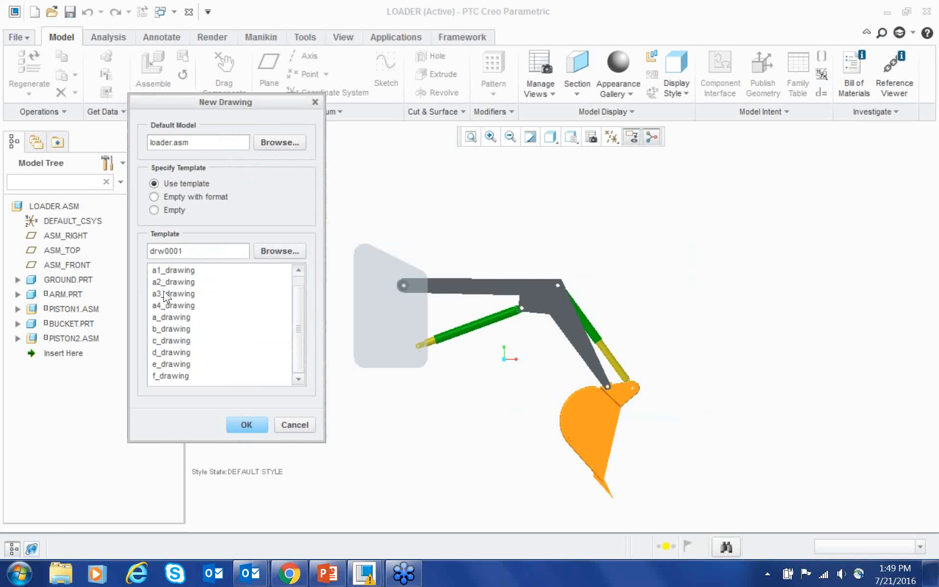
click(246, 425)
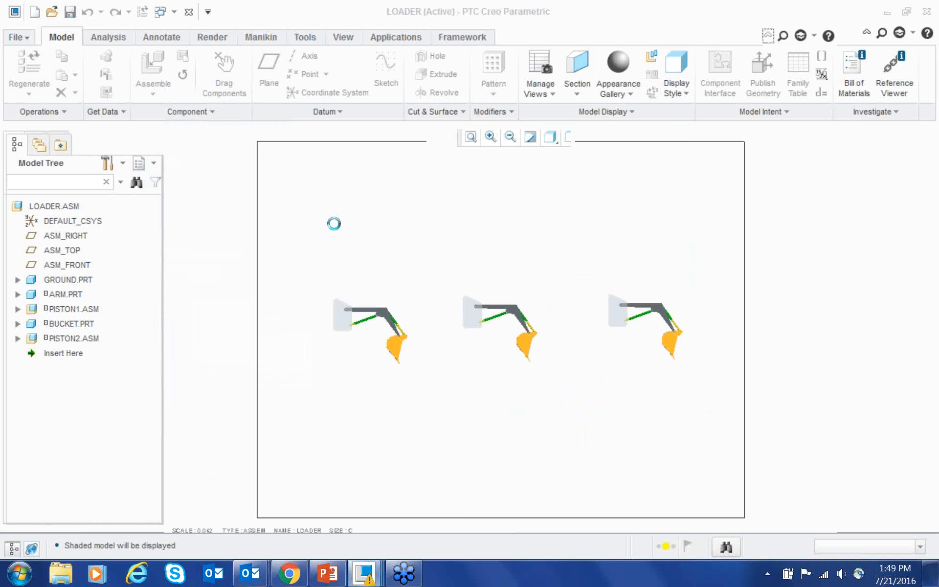
double_click(534, 10)
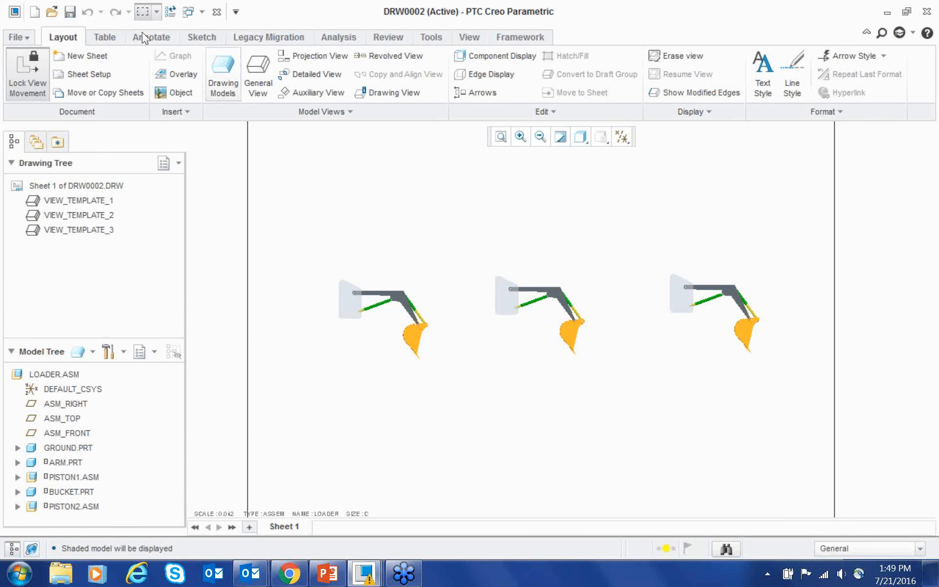
click(171, 11)
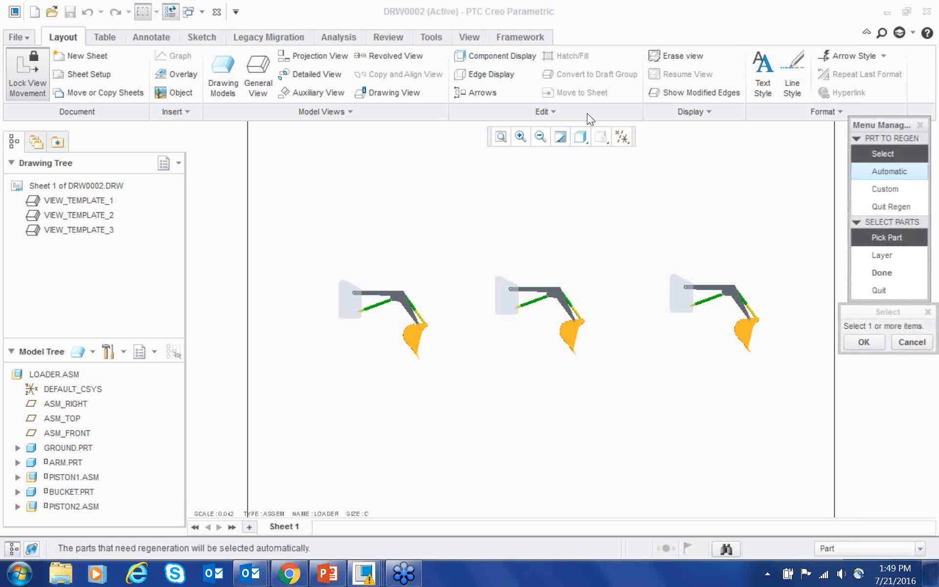
click(889, 171)
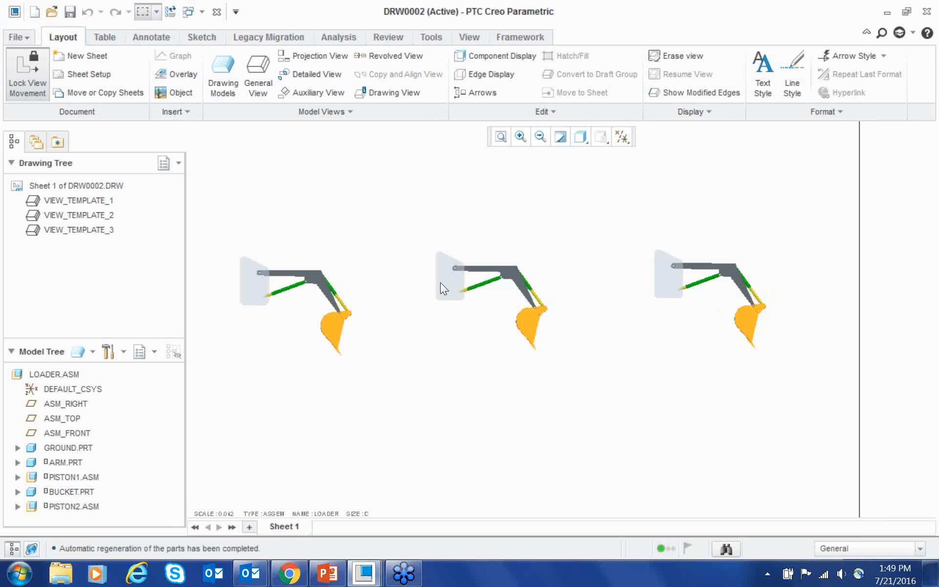
- Switch to PowerPoint and review the Drawings slides on toggling snapshots and choosing them in the view properties
click(329, 576)
scroll(388, 383, down, 2)
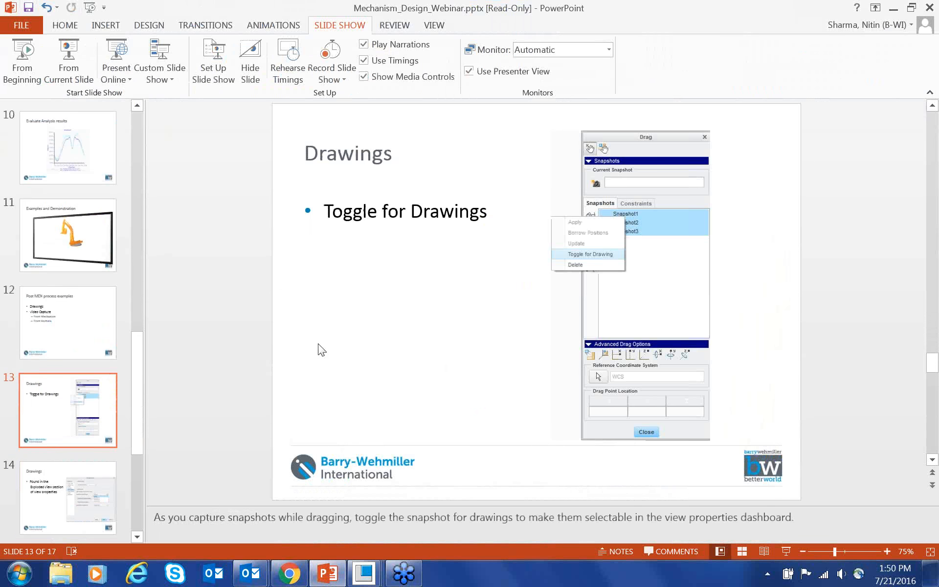
scroll(371, 347, down, 1)
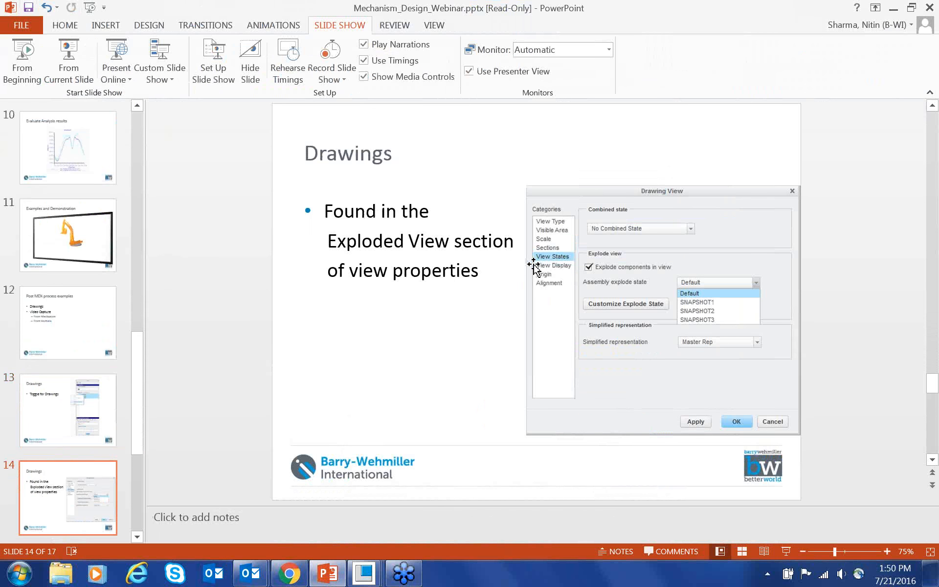
- Switch back to the DRW0002 drawing in Creo and explode VIEW_TEMPLATE_3 with the assembly explode state SNAPSHOT3
click(381, 580)
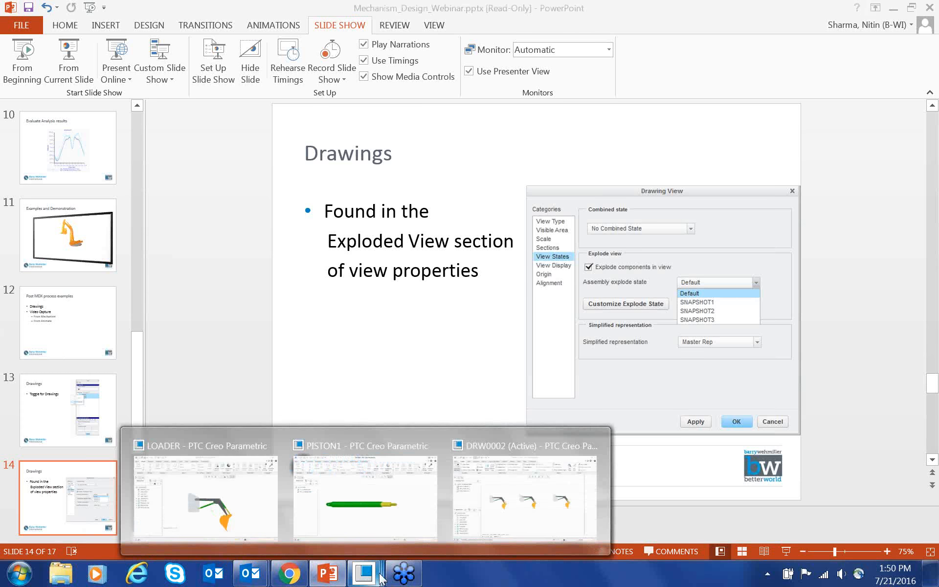
click(525, 493)
scroll(434, 256, up, 1)
scroll(425, 259, down, 1)
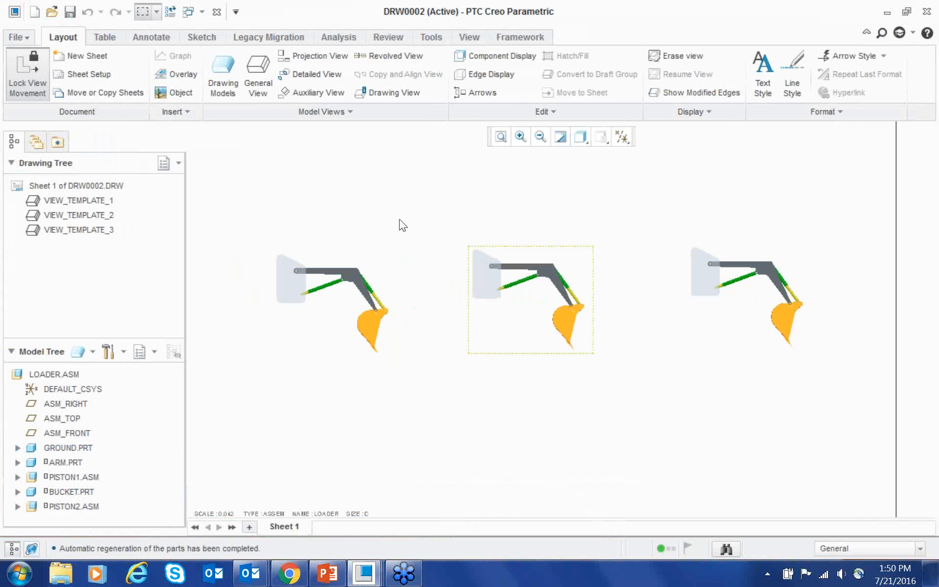
double_click(221, 224)
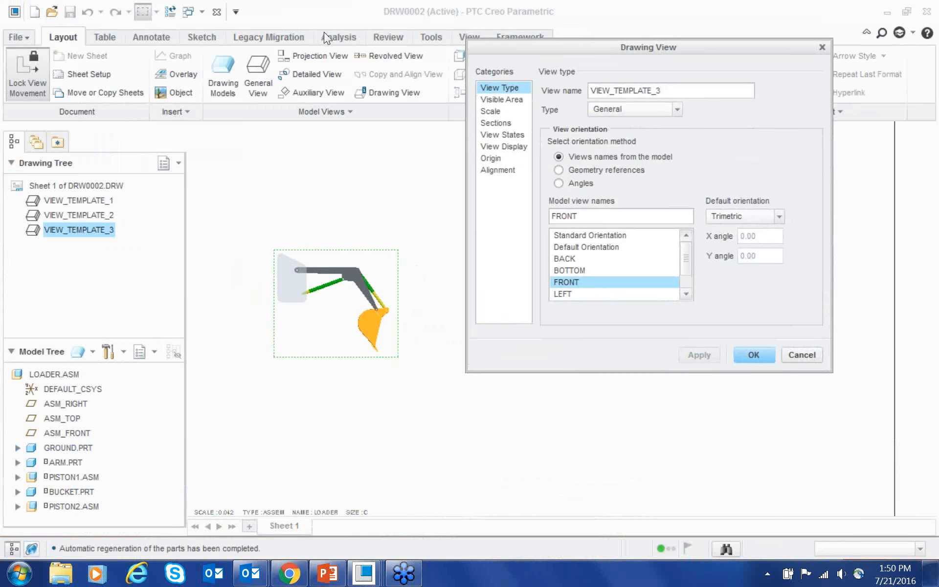
click(501, 134)
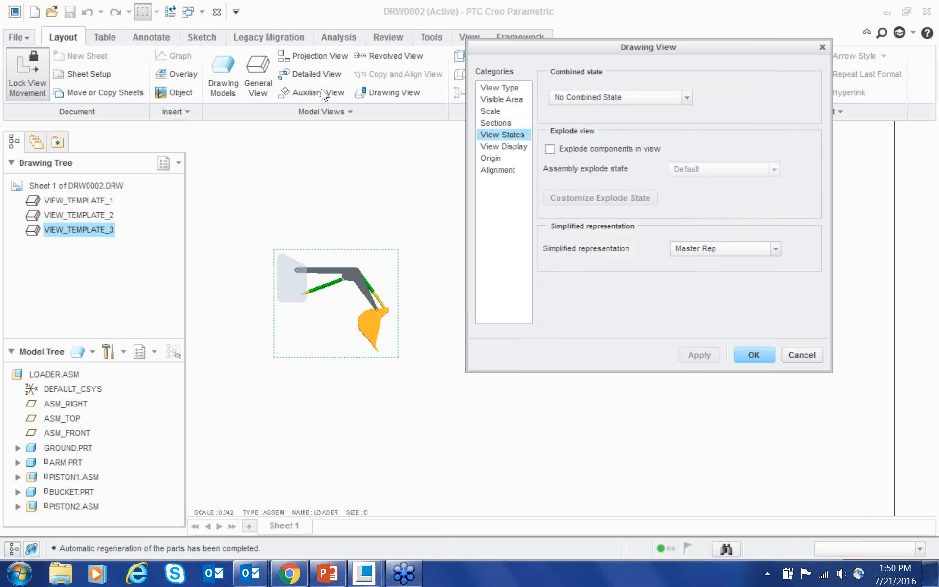
click(550, 148)
click(710, 171)
click(695, 195)
click(693, 355)
click(753, 355)
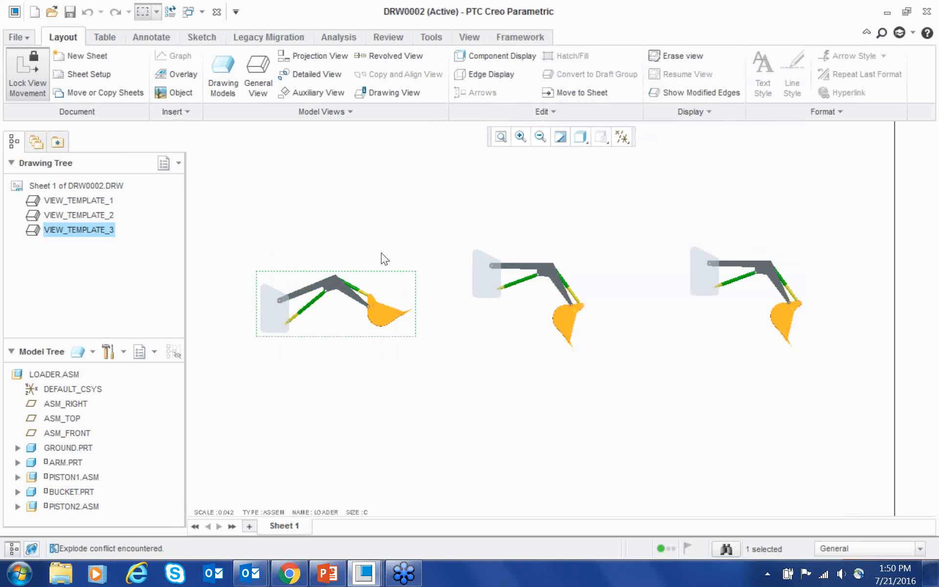
- Explode the middle loader view, VIEW_TEMPLATE_1, with the assembly explode state SNAPSHOT4
double_click(509, 267)
click(495, 126)
click(499, 132)
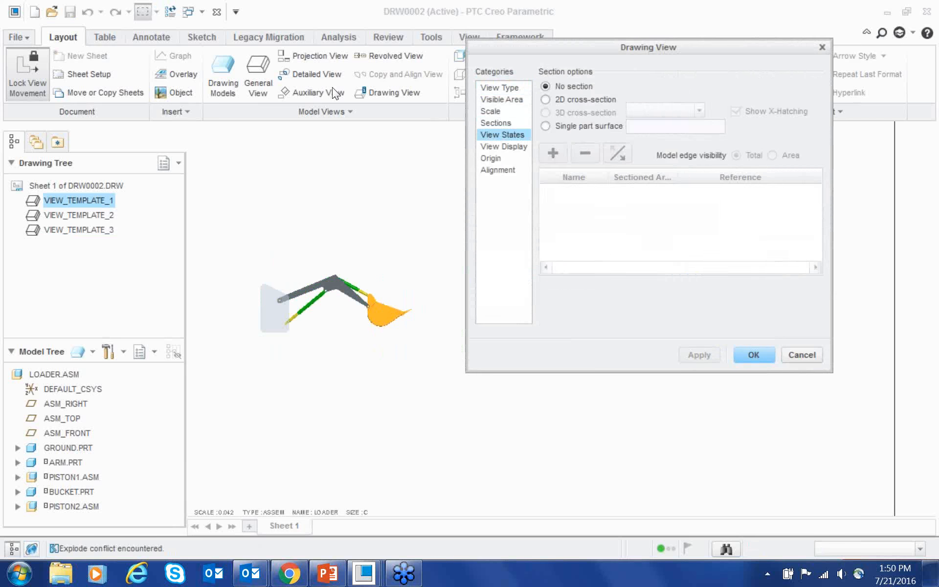
mouse_move(510, 48)
mouse_down()
mouse_move(268, 47)
mouse_move(14, 74)
mouse_up()
click(55, 174)
click(278, 195)
click(205, 233)
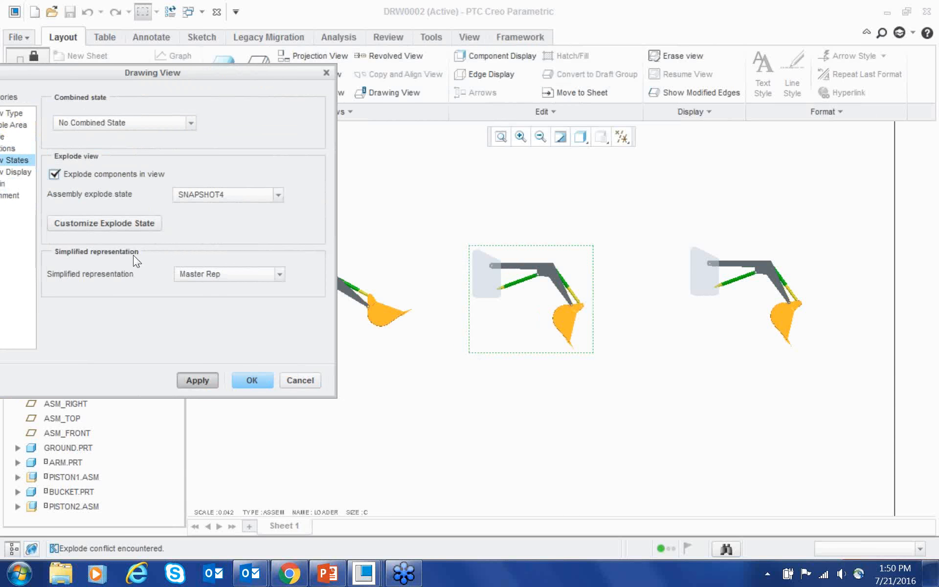
key(Return)
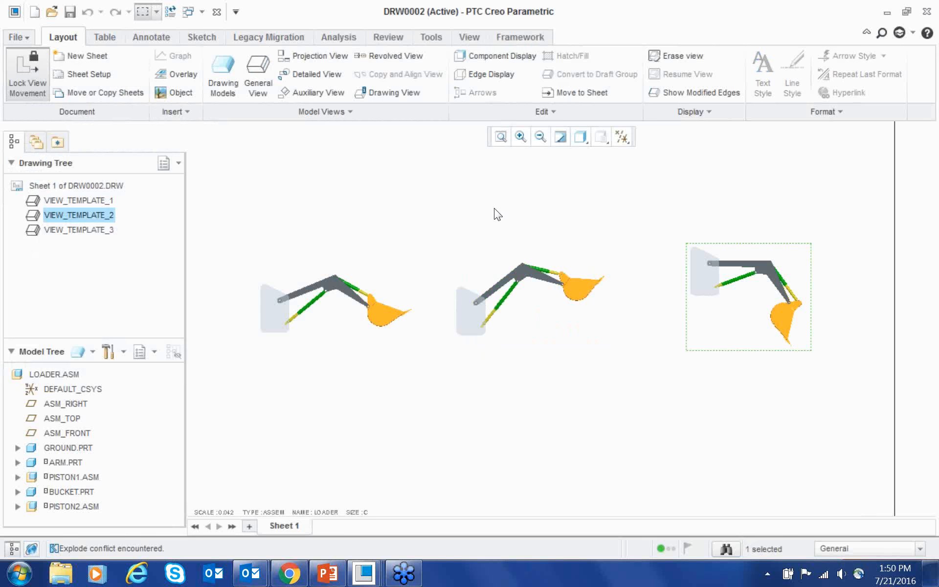
- Explode the remaining loader view, VIEW_TEMPLATE_2, with the assembly explode state SNAPSHOT5
double_click(494, 207)
click(30, 159)
click(132, 174)
click(232, 195)
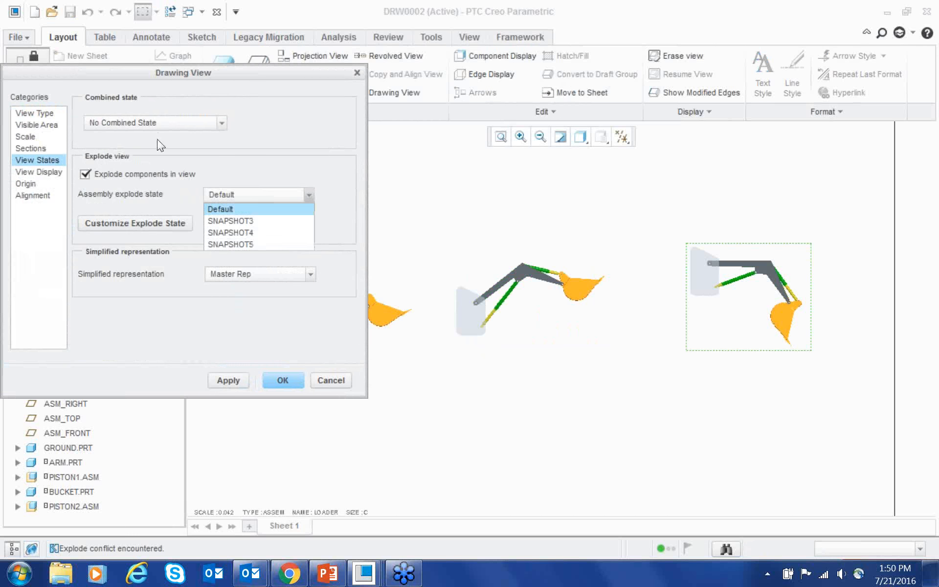
click(230, 244)
click(228, 380)
click(288, 380)
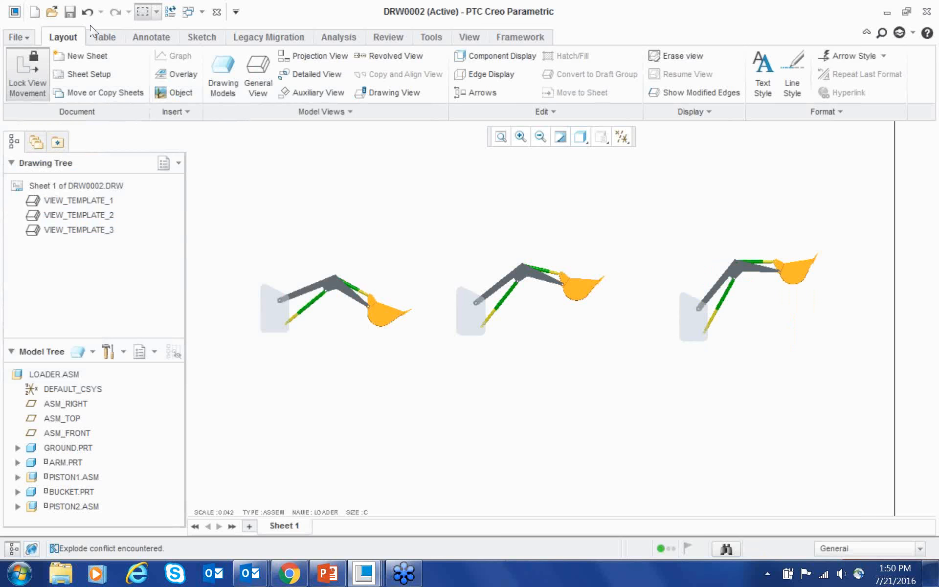
- Dimension the vertical height from the ground plate's bottom edge to the bucket tip in the middle view
click(151, 37)
click(208, 56)
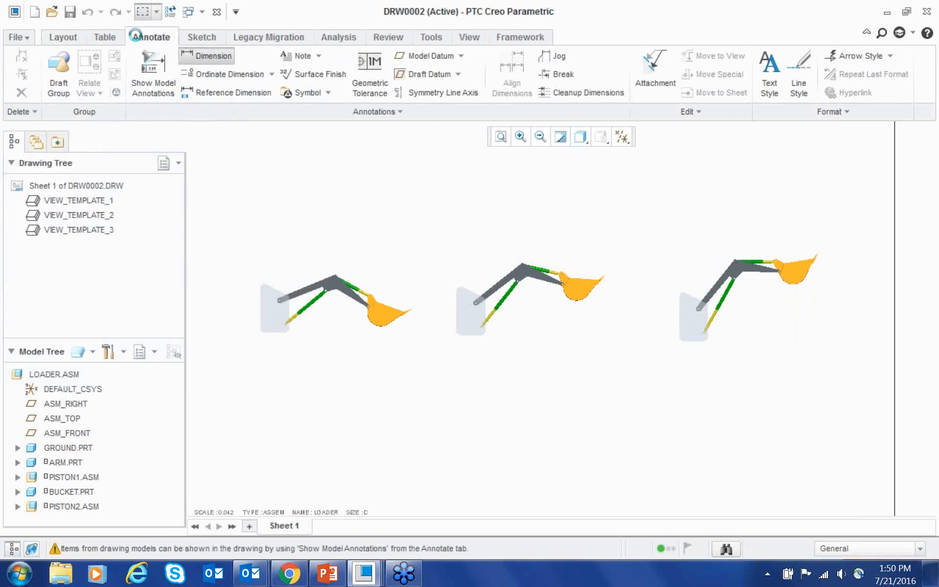
scroll(319, 221, up, 1)
scroll(316, 222, up, 2)
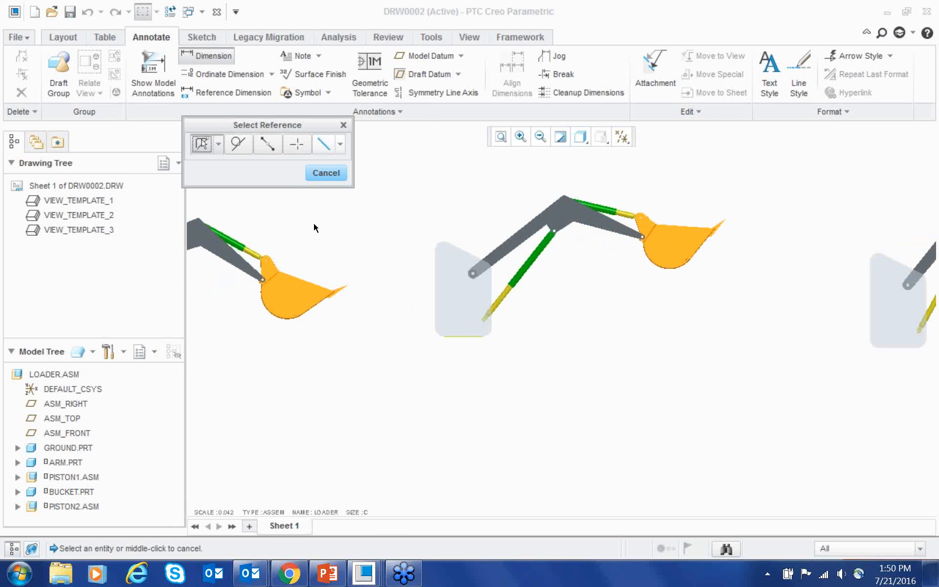
click(314, 224)
ctrl+click(483, 146)
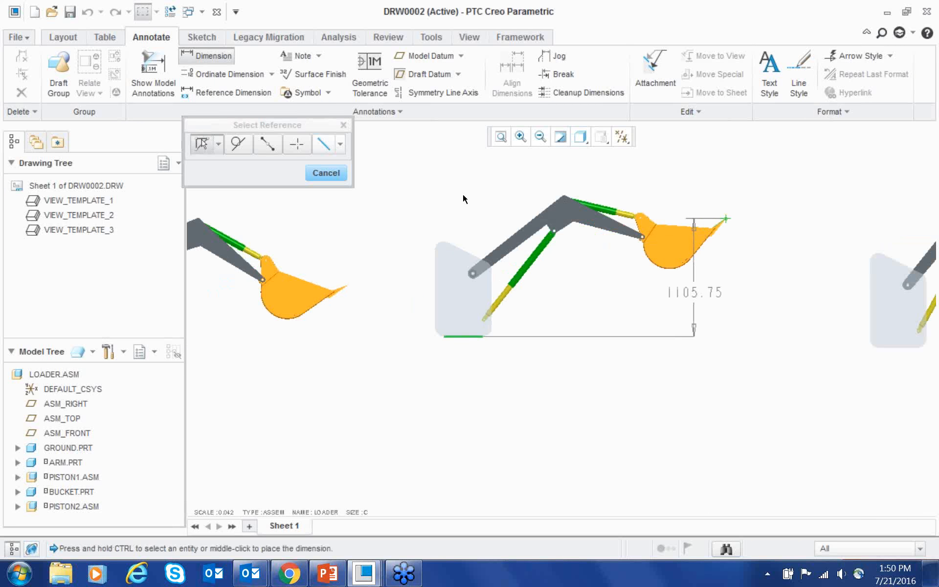
middle_click(463, 194)
- Dimension the vertical height from the ground plate's bottom edge to the bucket tip in the rightmost view, and finish dimensioning
scroll(471, 198, down, 3)
scroll(452, 218, up, 2)
click(641, 355)
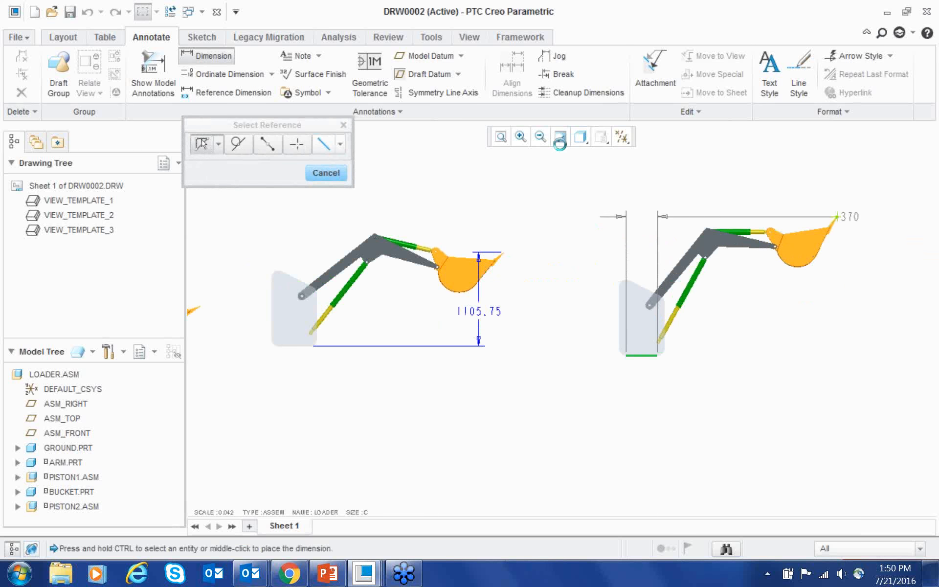
middle_click(512, 198)
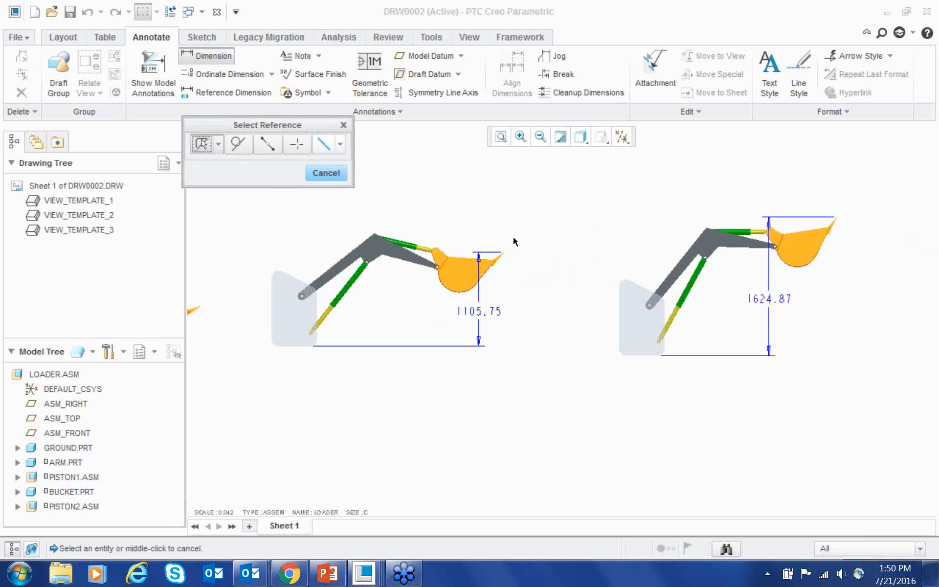
scroll(513, 240, down, 2)
scroll(372, 215, up, 2)
scroll(391, 236, down, 2)
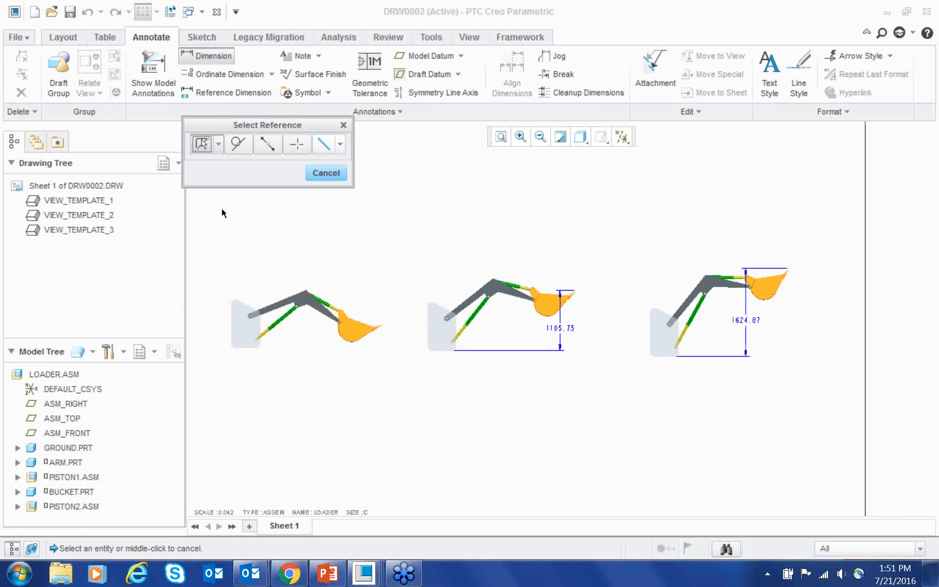
middle_click(216, 114)
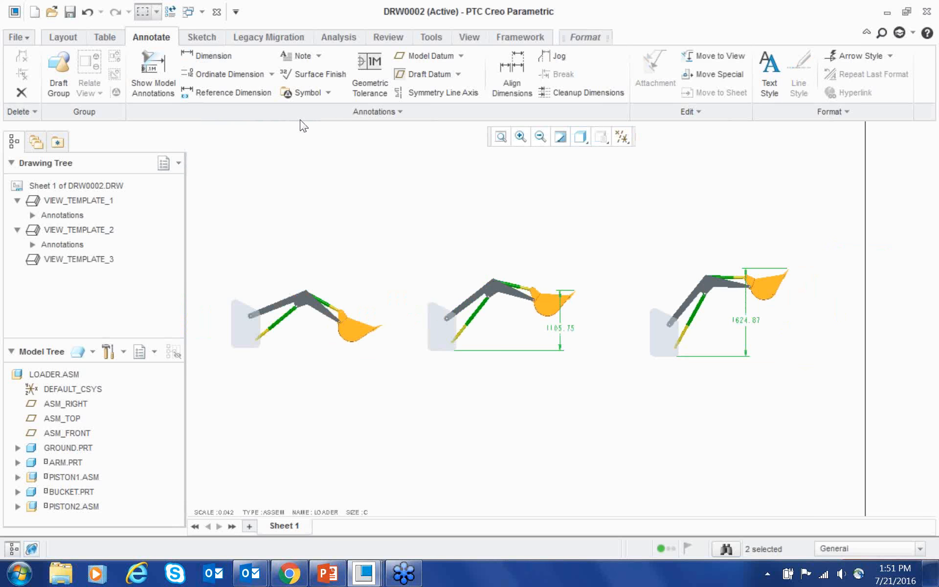
click(450, 146)
scroll(741, 210, down, 1)
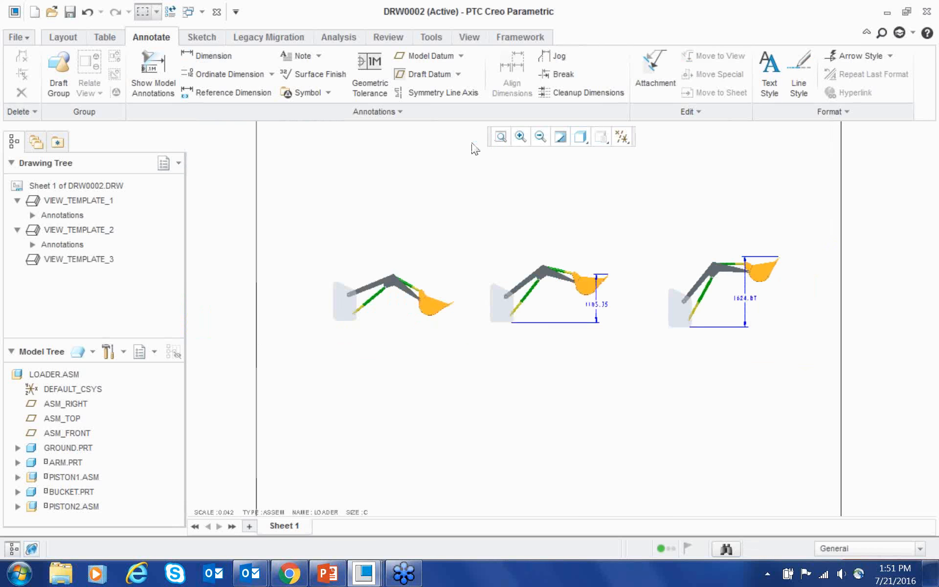
scroll(691, 231, up, 1)
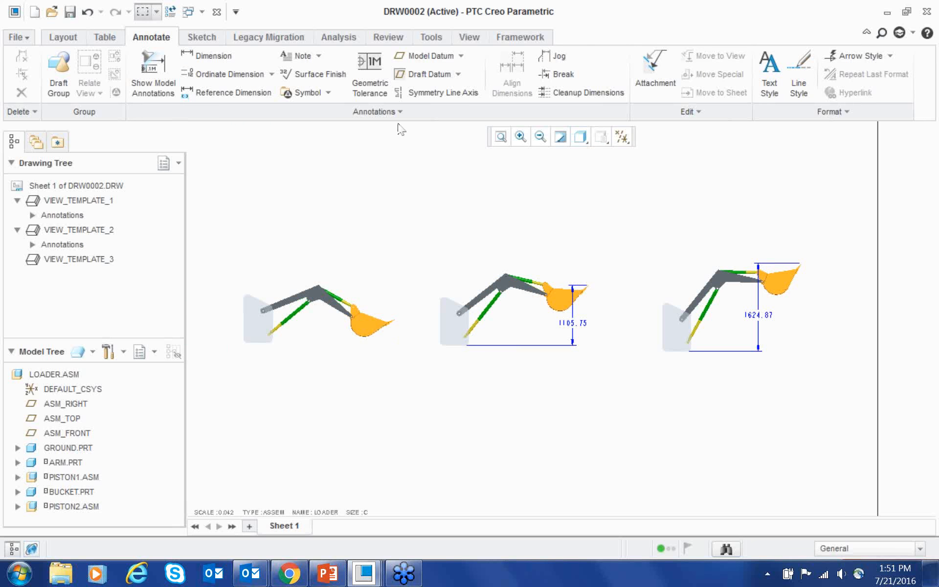
- Switch to PowerPoint and review the example drawing slide and the Video Capture slide
click(327, 573)
scroll(465, 330, down, 1)
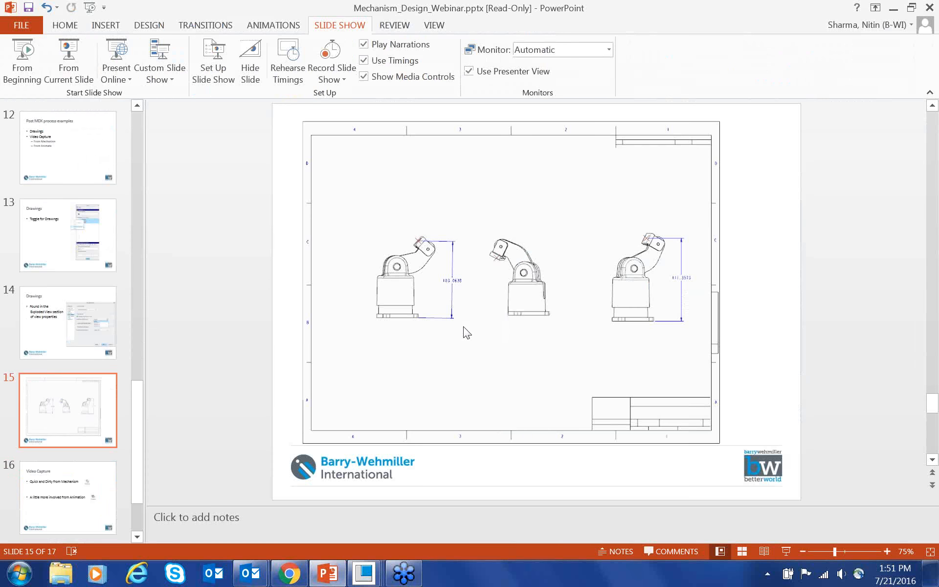
scroll(465, 332, down, 1)
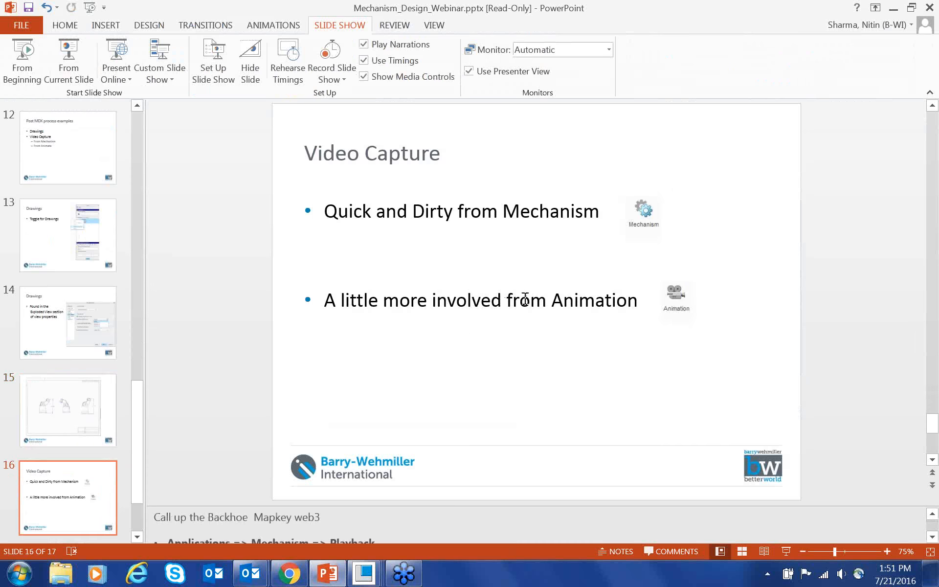
- Switch to the loader assembly window in Creo Parametric
click(364, 573)
click(271, 523)
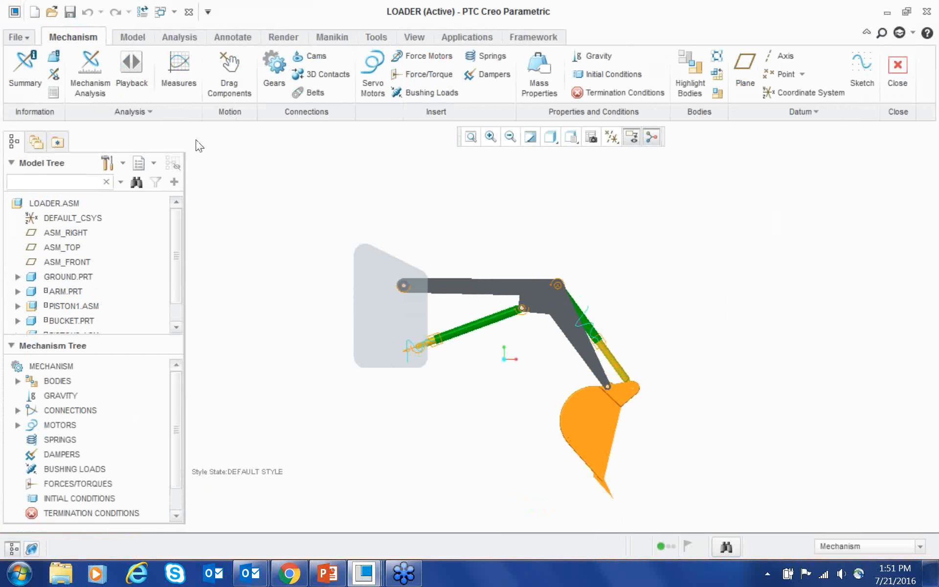
- Try to load a saved playback result set for the loader from the working directory
click(132, 68)
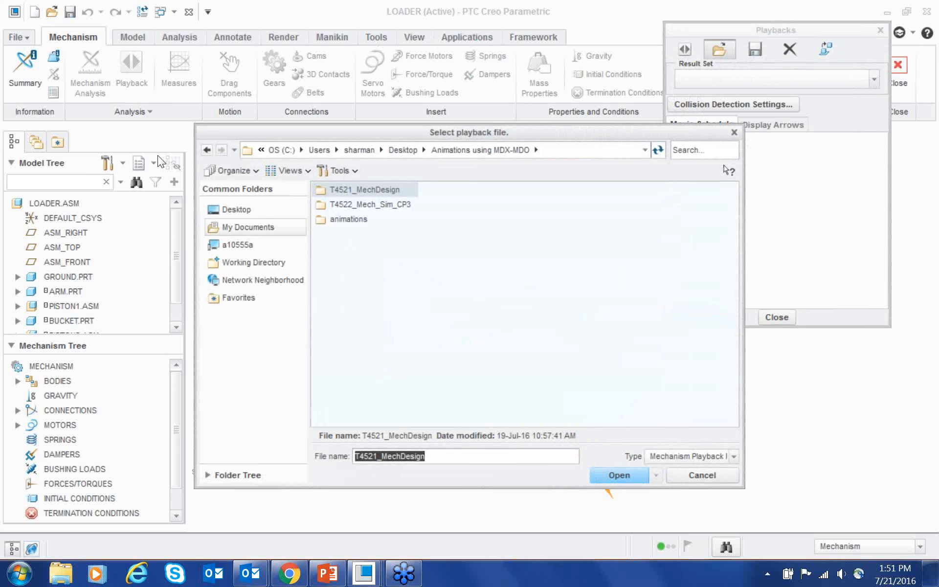
click(254, 262)
double_click(353, 264)
click(522, 327)
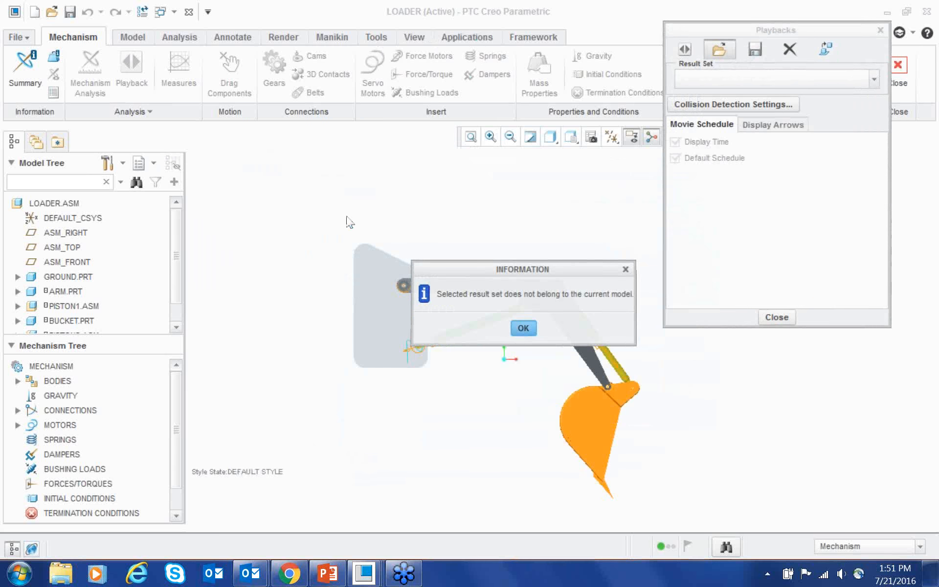
click(776, 317)
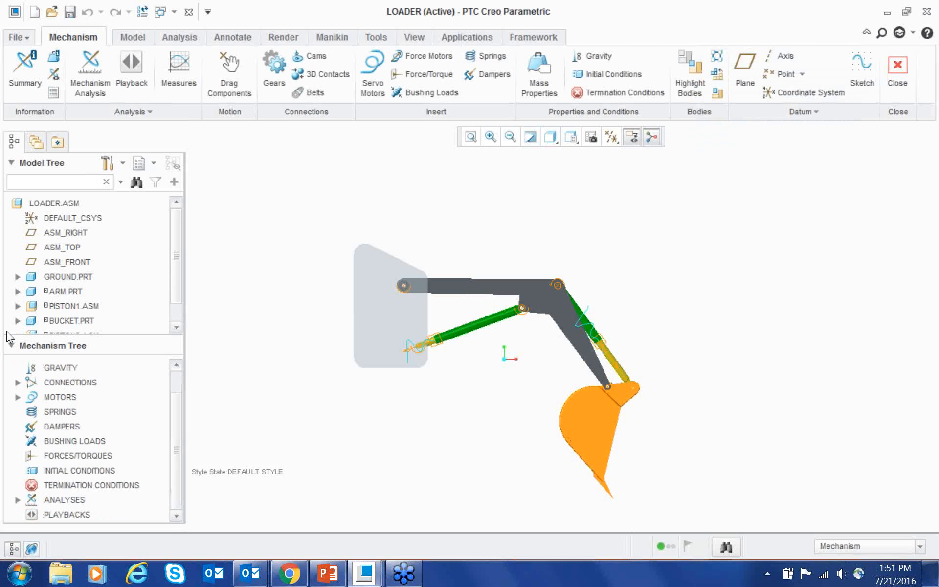
- Run the kinematic analysis AnalysisDefinition1 on the loader mechanism
click(18, 500)
scroll(34, 493, down, 1)
right_click(53, 486)
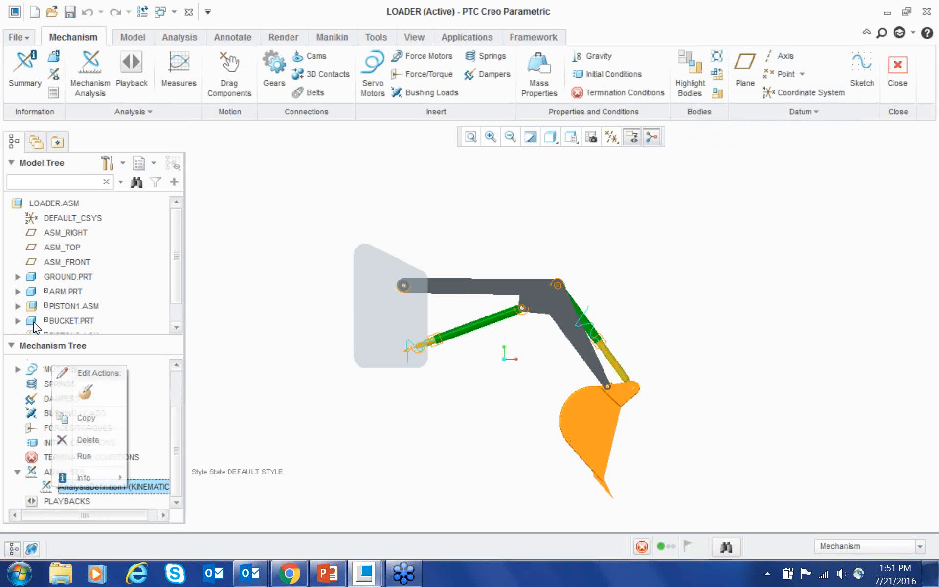
click(84, 455)
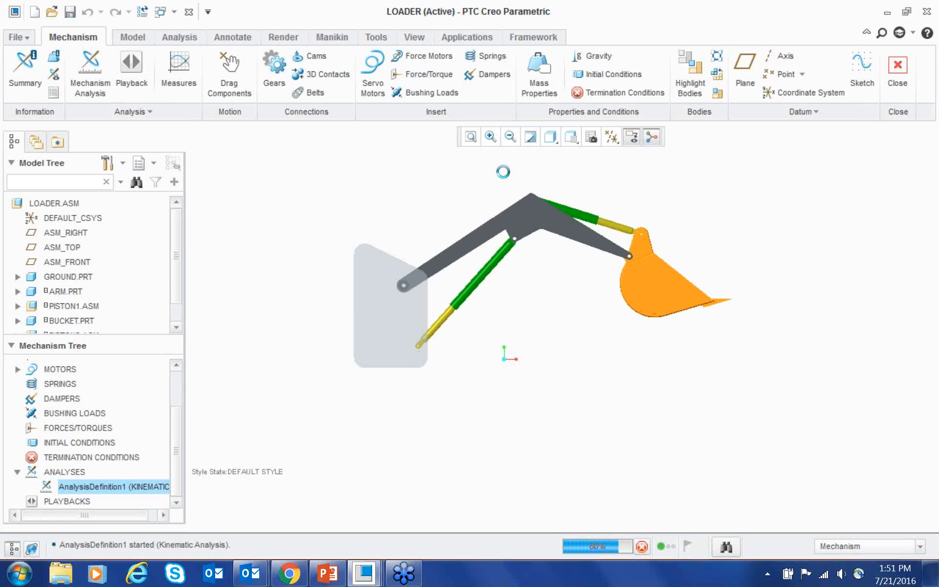
- Play back the AnalysisDefinition1 results, increase the animation speed, and close the playback
click(131, 69)
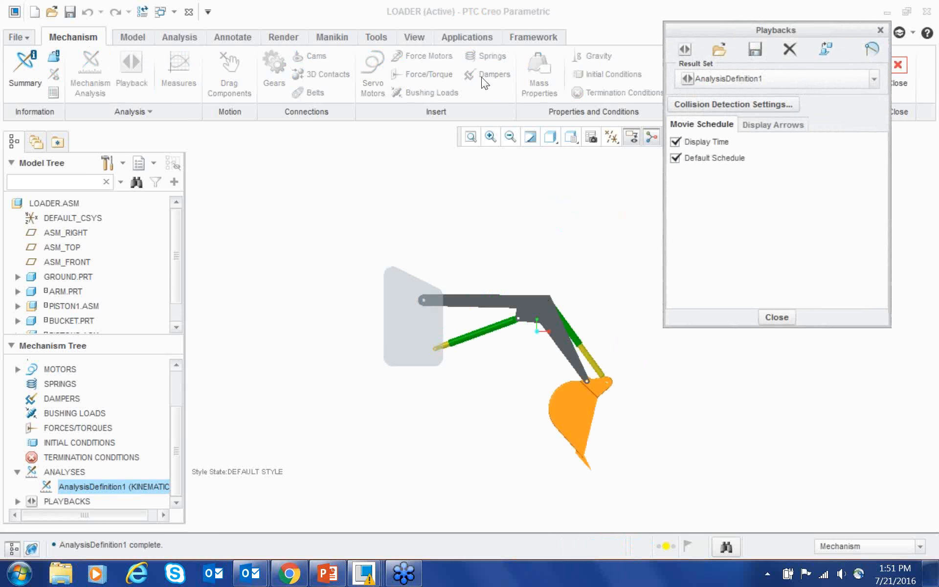
click(685, 50)
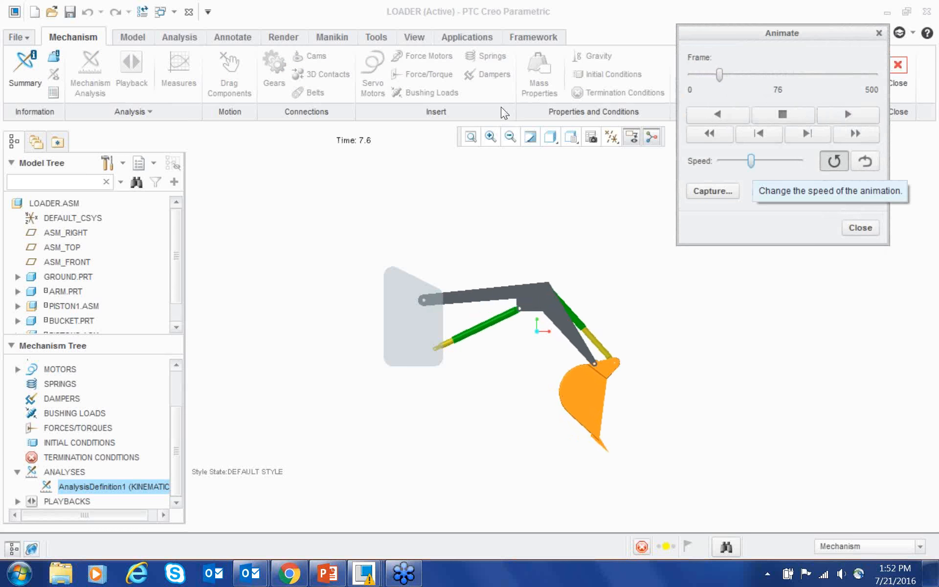
drag(751, 160, 787, 161)
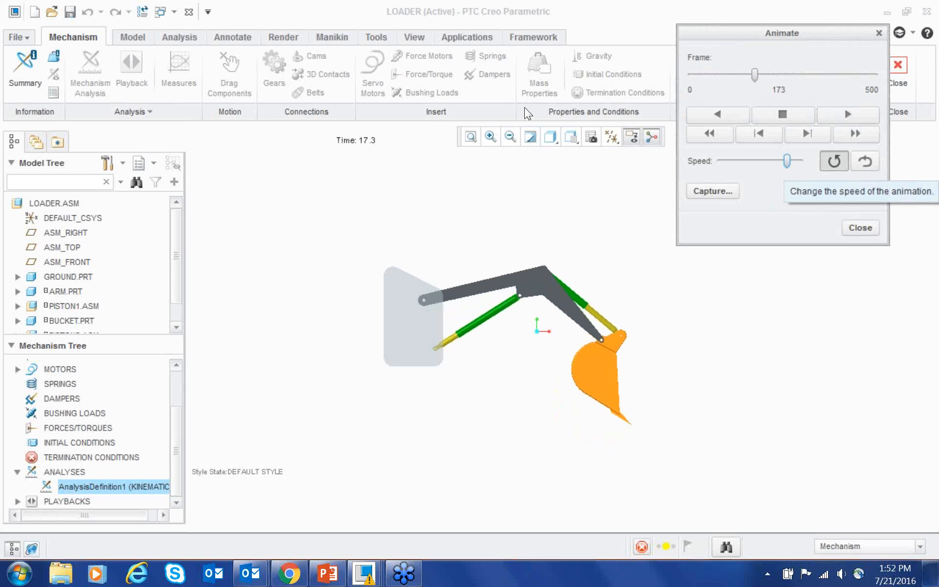
click(865, 228)
click(777, 317)
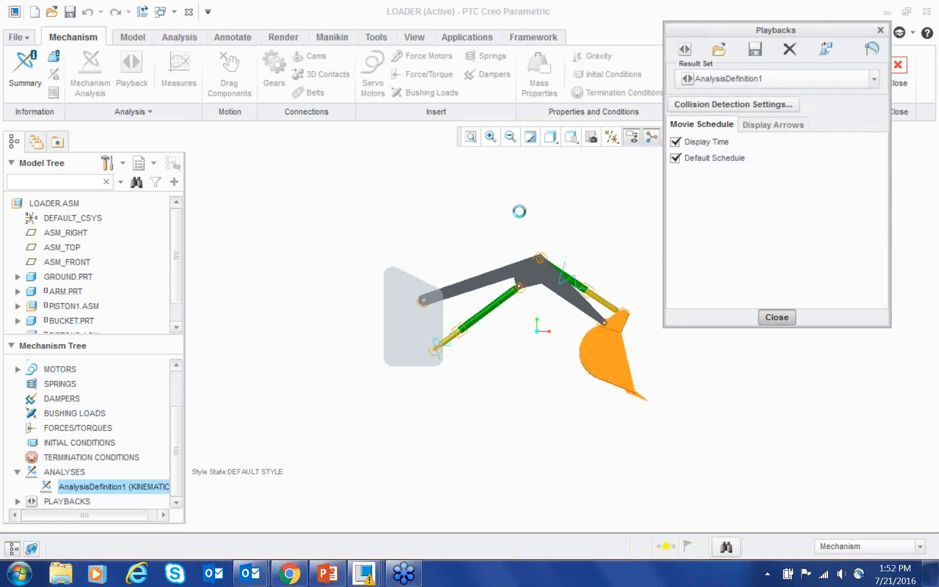
- Exit Mechanism, saving the motion results as AnalysisDefinition1.pbk, and open the Animation application for the loader
click(893, 88)
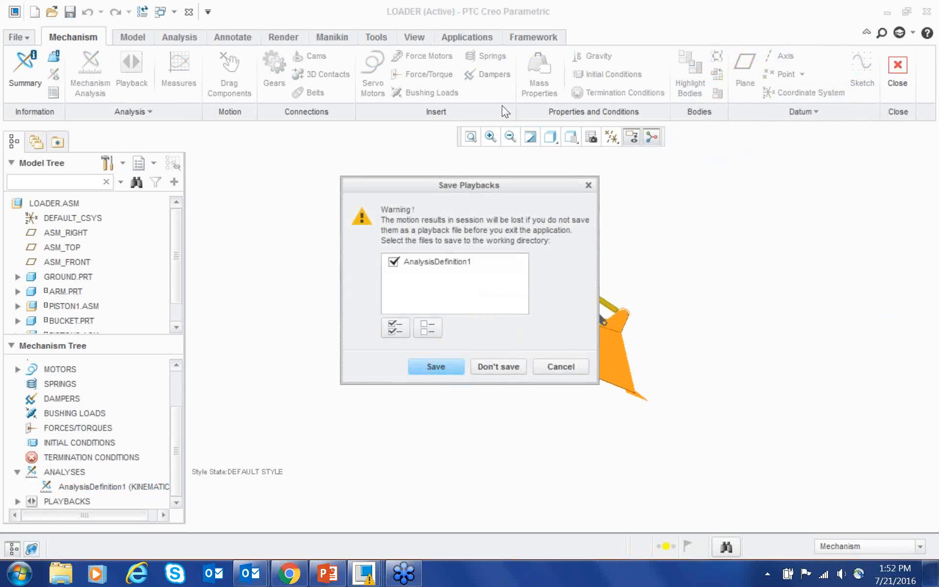
click(450, 367)
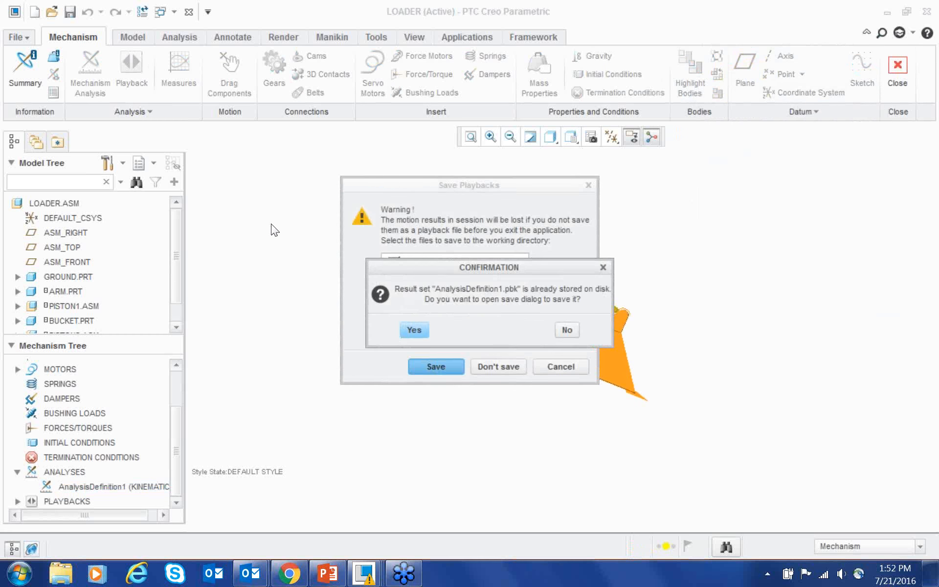
click(414, 330)
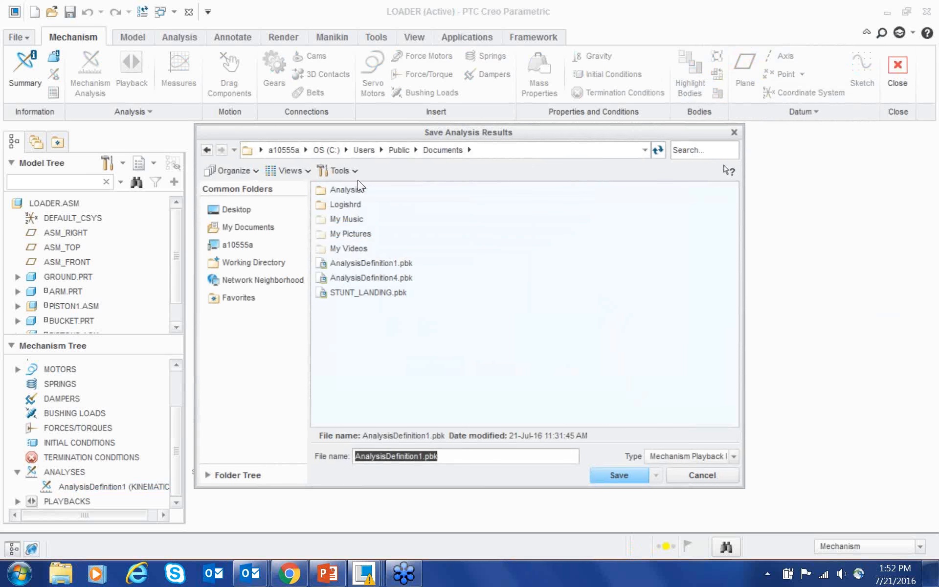
key(Return)
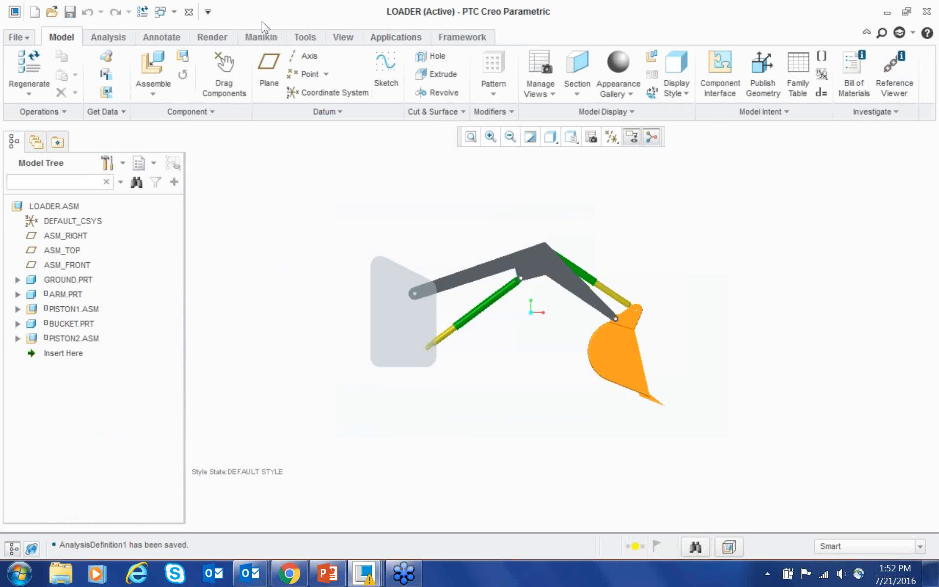
click(304, 66)
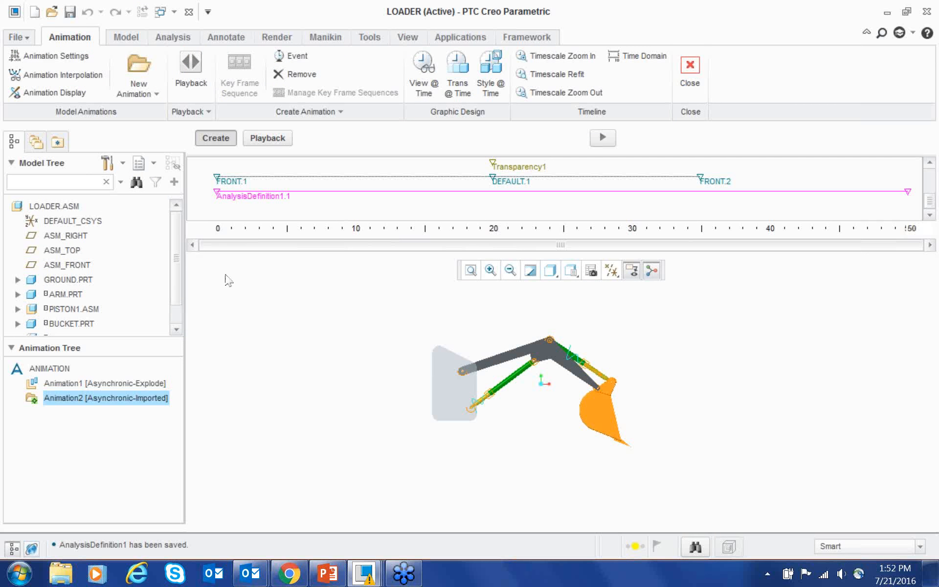
- Switch from GoToWebinar to the Webcast PPT Presentation in PowerPoint and start the slide show from the Wrap Up & Q&A slide
click(399, 567)
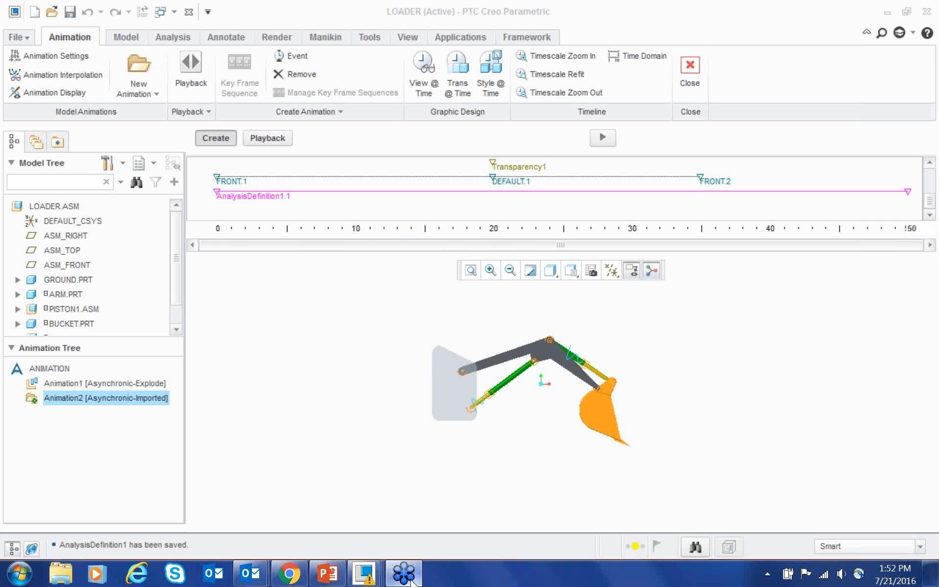
click(206, 243)
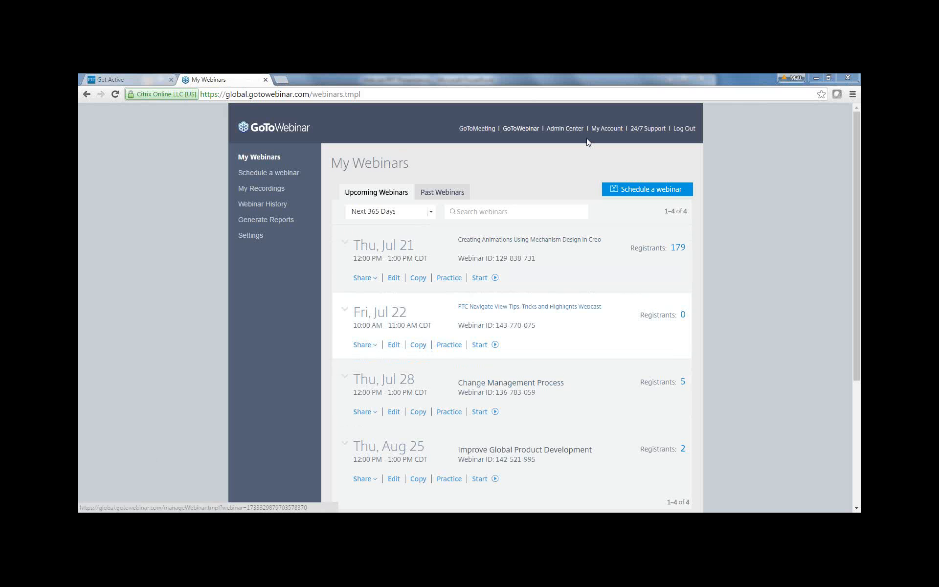
click(732, 511)
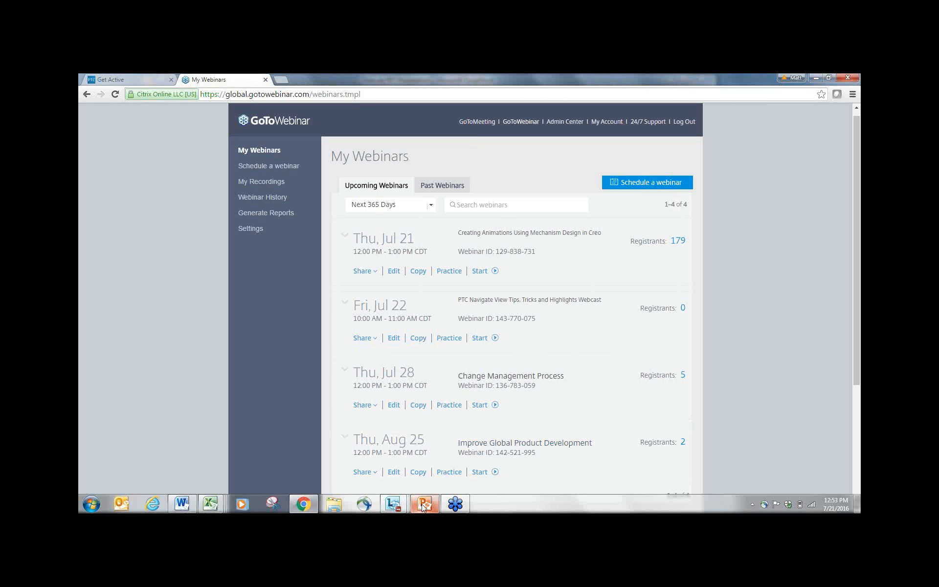
click(416, 505)
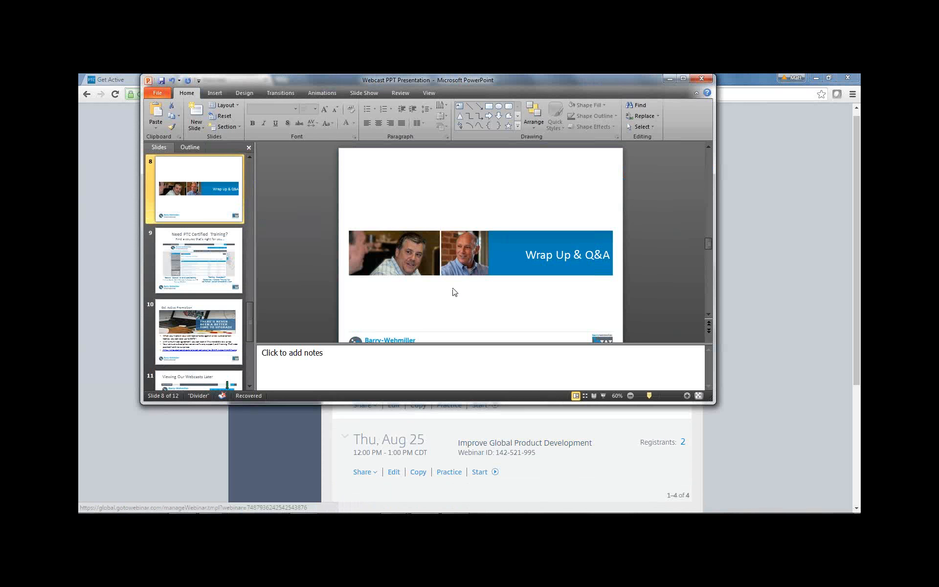
click(603, 395)
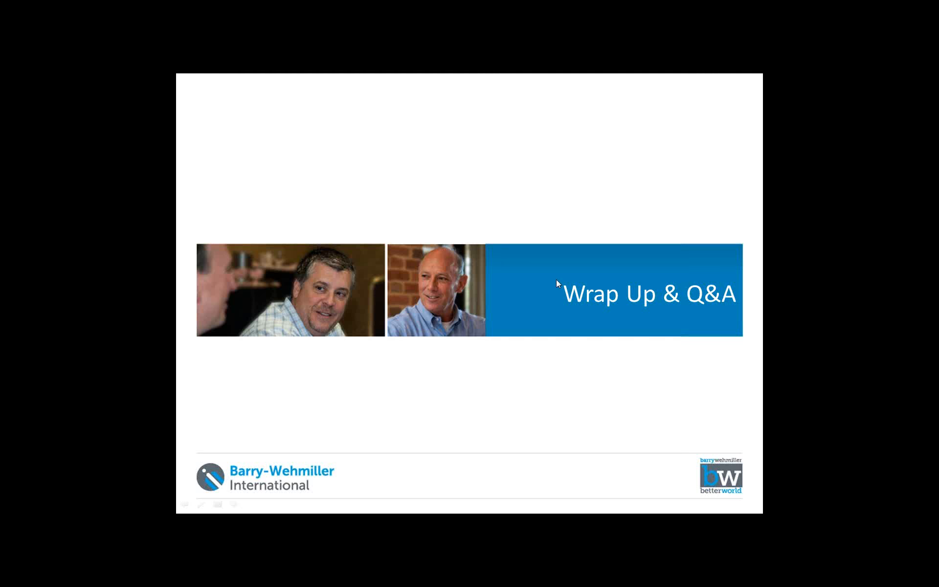